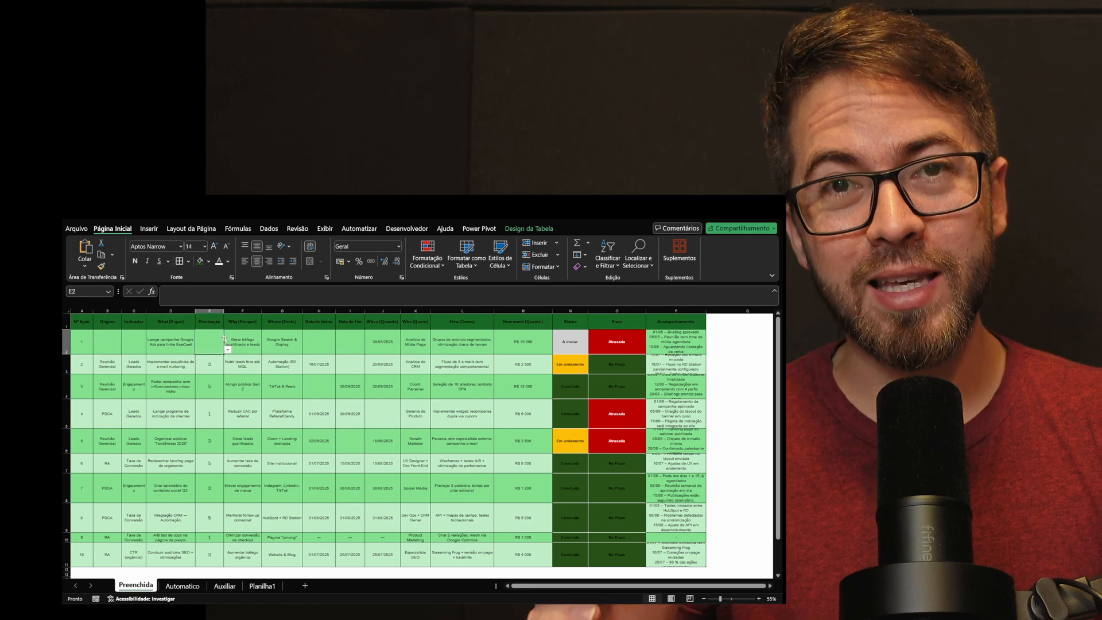
# Step: Set the Indicador of action 1 to CTR and its Priorização to 5 on the Preenchida sheet
pyautogui.click(151, 351)
pyautogui.click(135, 364)
pyautogui.click(210, 342)
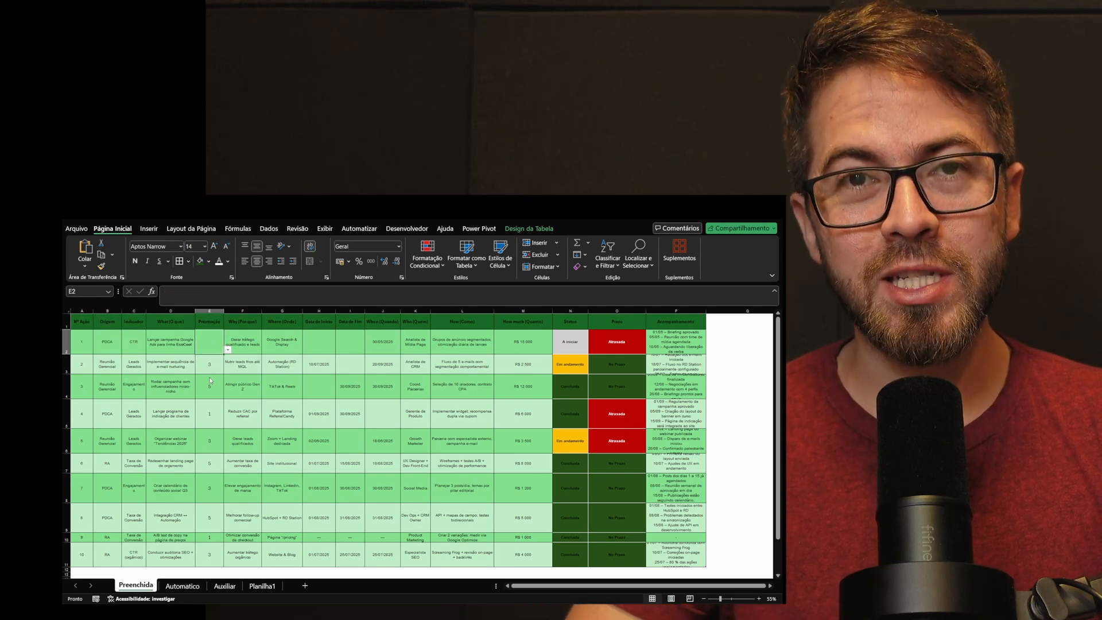
pyautogui.click(227, 349)
# Step: Enter 01/05/2025 as the Data de Início and 31/05/2025 as the Data de Fim of action 1
pyautogui.click(319, 340)
pyautogui.write('01/05/2025')
pyautogui.click(348, 337)
pyautogui.write('30/05')
pyautogui.press('Return')
pyautogui.click(569, 341)
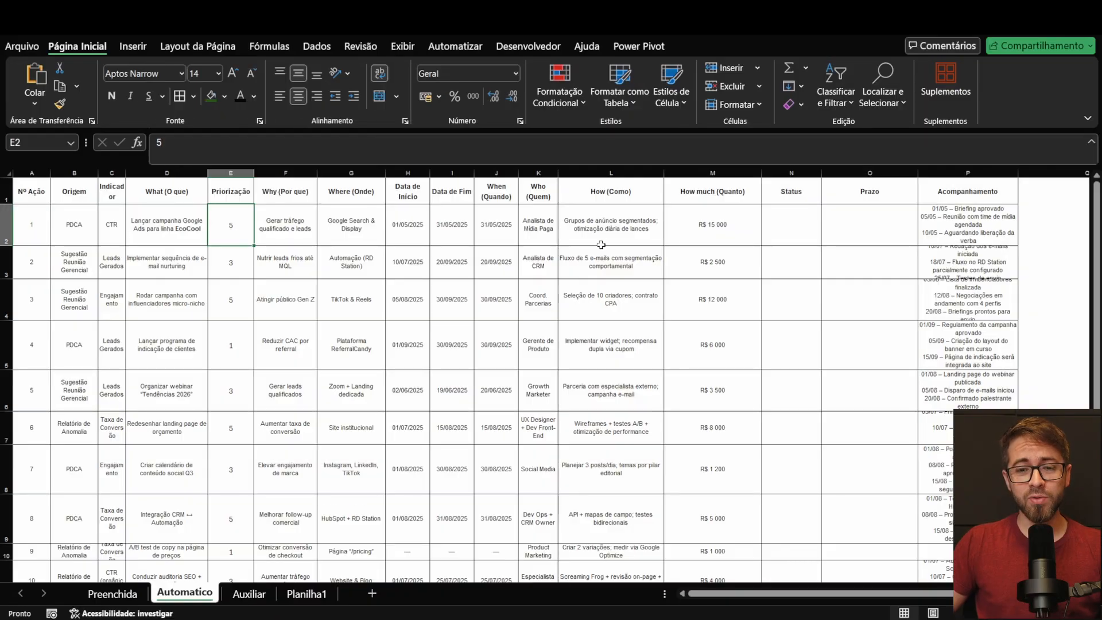
# Step: Examine the Status and Prazo columns on the Automatico sheet and the Priorização options of action 1 on the Preenchida sheet
pyautogui.scroll(-1, 599, 245)
pyautogui.scroll(1, 593, 247)
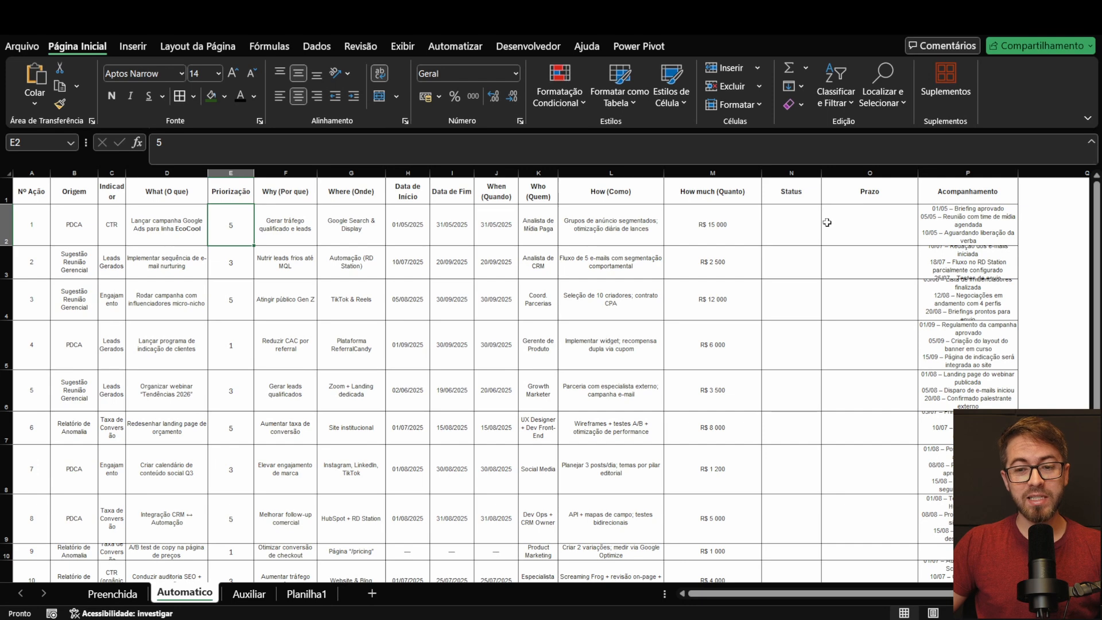
pyautogui.click(792, 216)
pyautogui.click(838, 216)
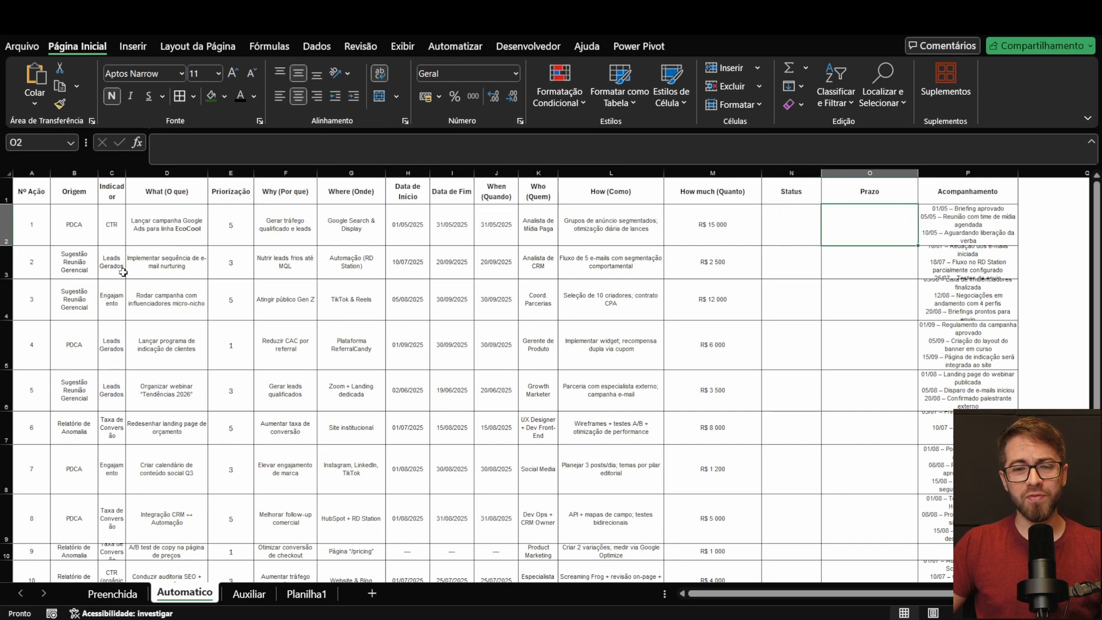
pyautogui.click(112, 593)
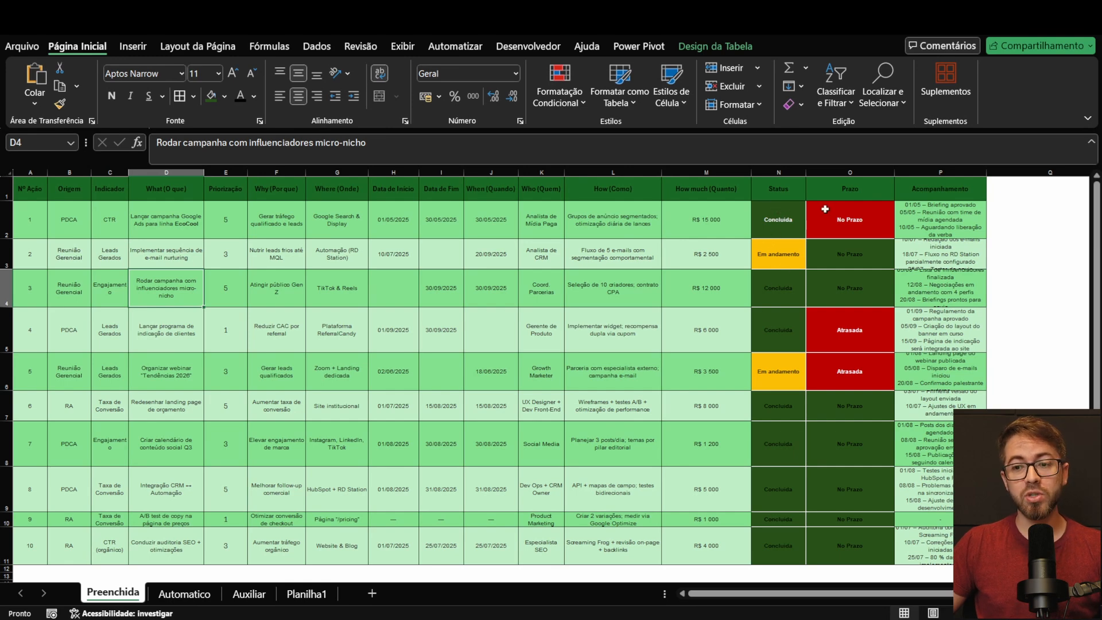
pyautogui.click(238, 214)
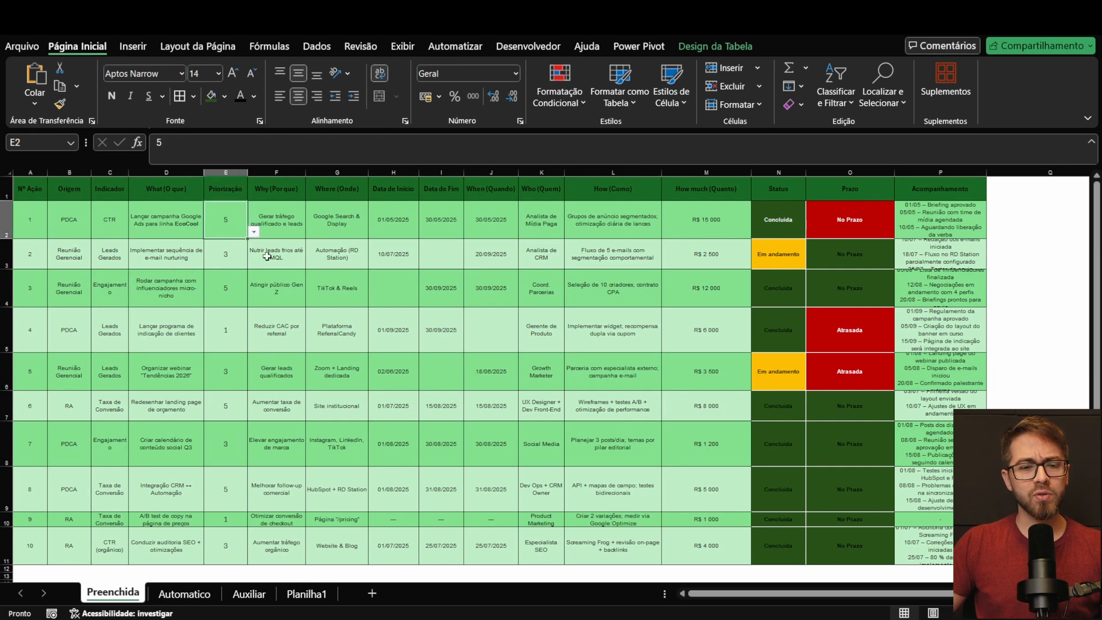
pyautogui.click(253, 232)
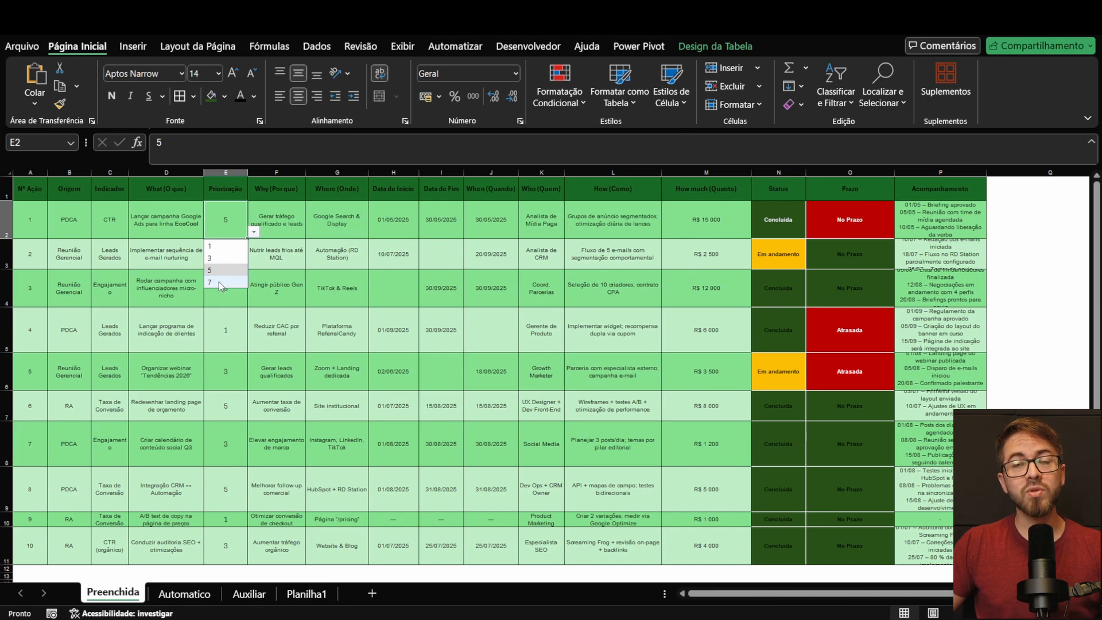
pyautogui.click(225, 370)
# Step: Review the Automatico sheet's action plan, checking the Nº Ação, Origem, Indicador, Data de Início, Data de Fim, Status and Prazo columns
pyautogui.click(184, 593)
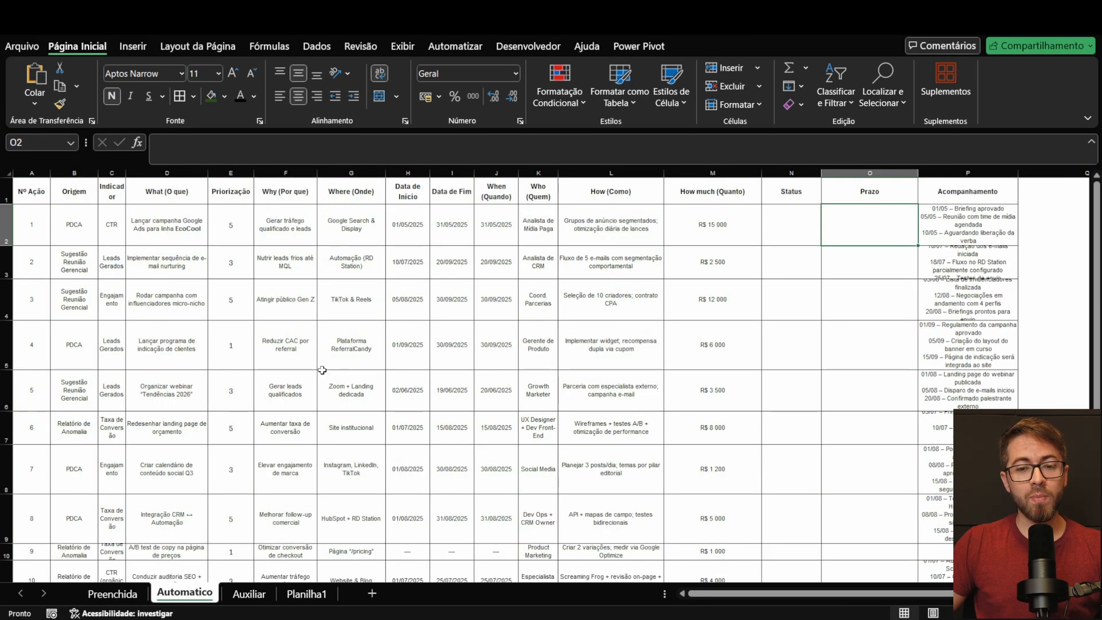
pyautogui.click(324, 371)
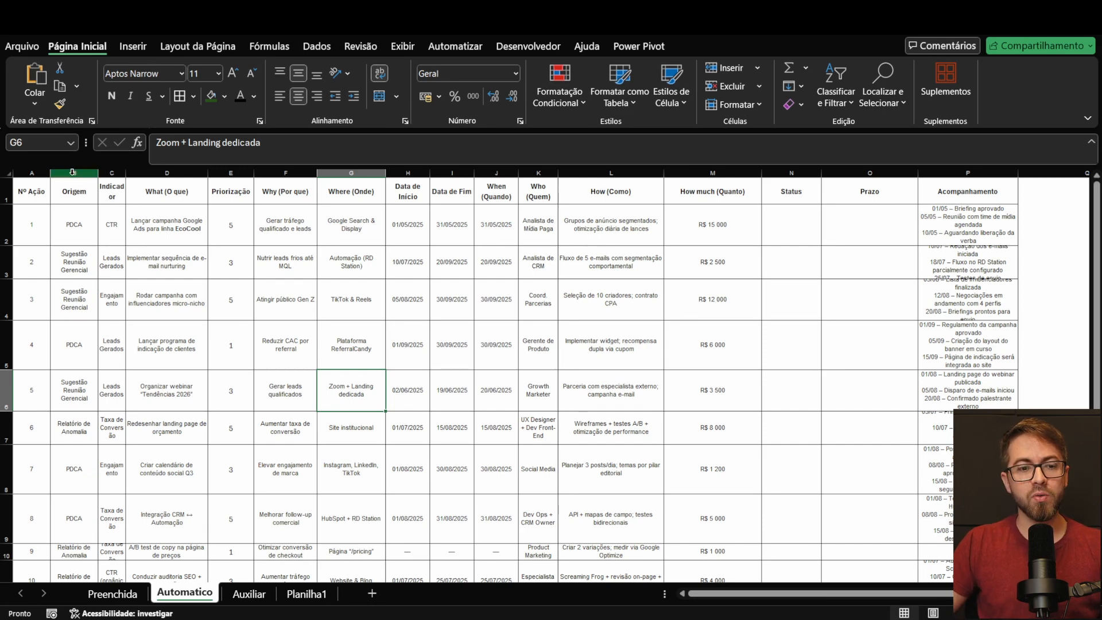
pyautogui.click(26, 173)
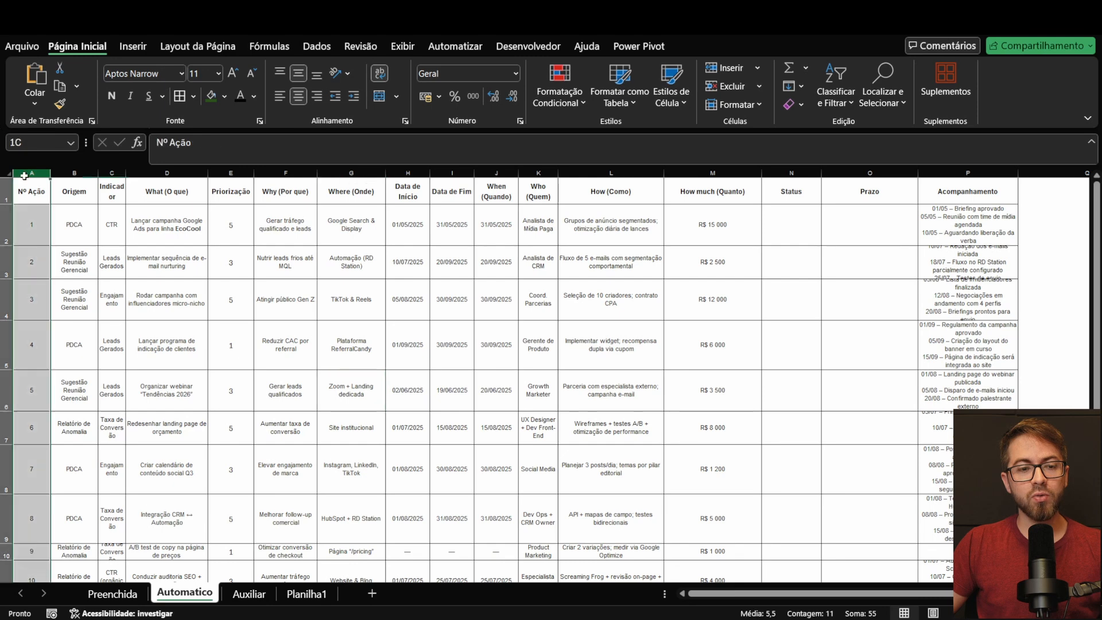
pyautogui.click(66, 173)
pyautogui.click(112, 173)
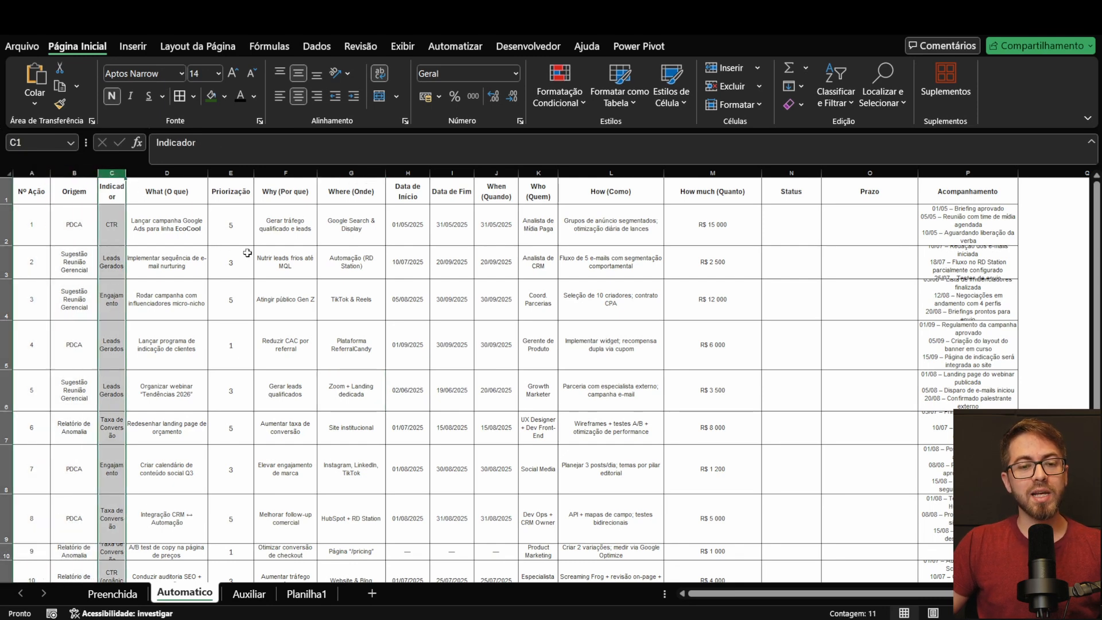
pyautogui.click(401, 172)
pyautogui.click(444, 173)
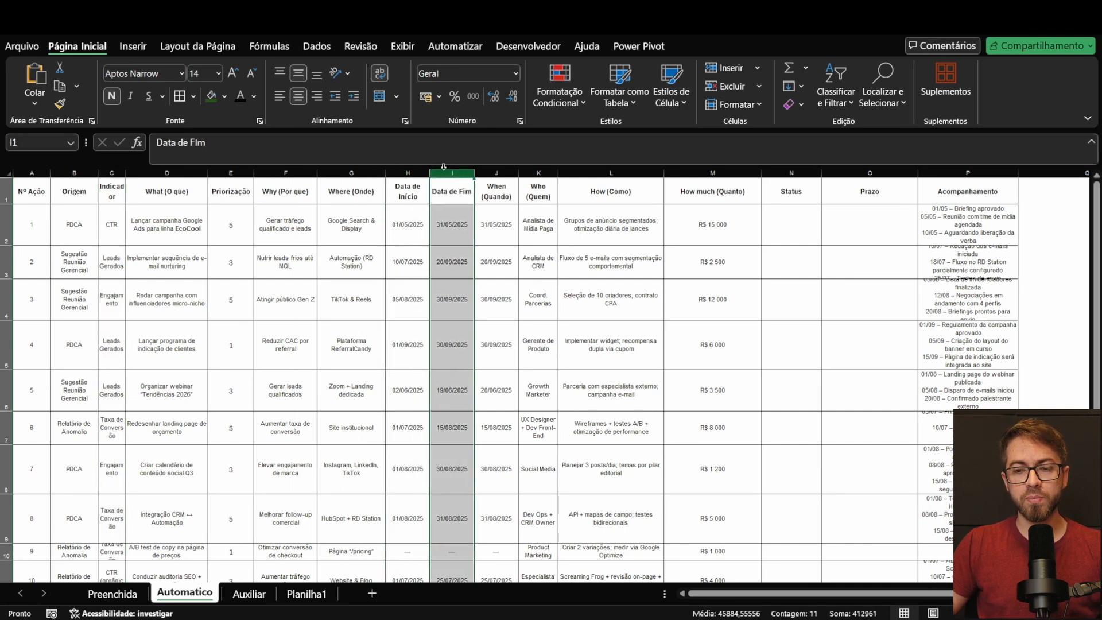
pyautogui.click(796, 172)
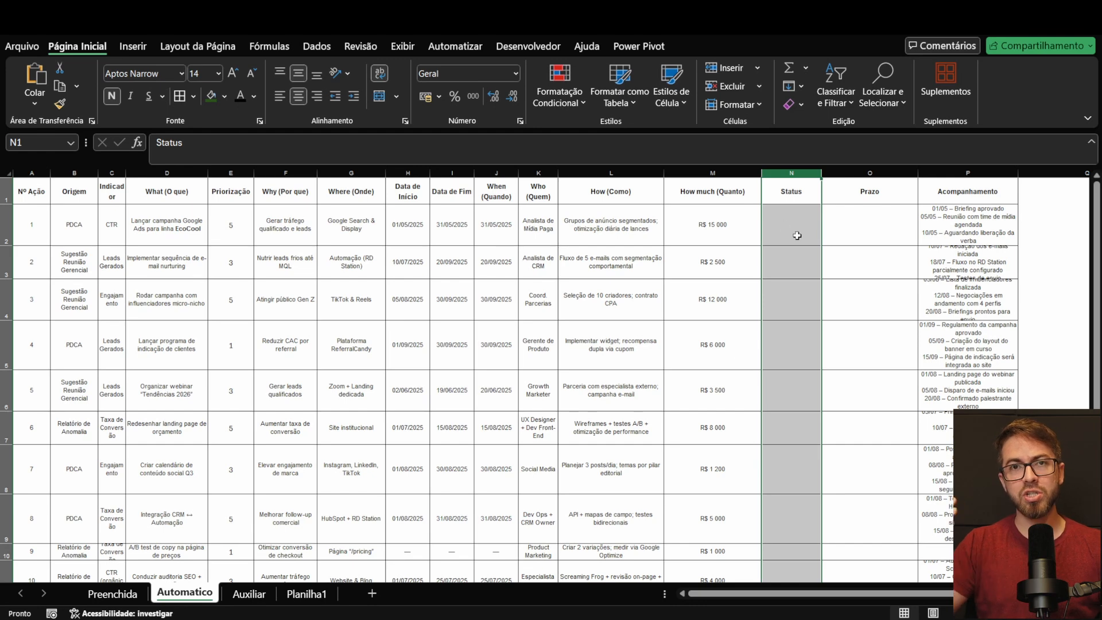
pyautogui.click(847, 217)
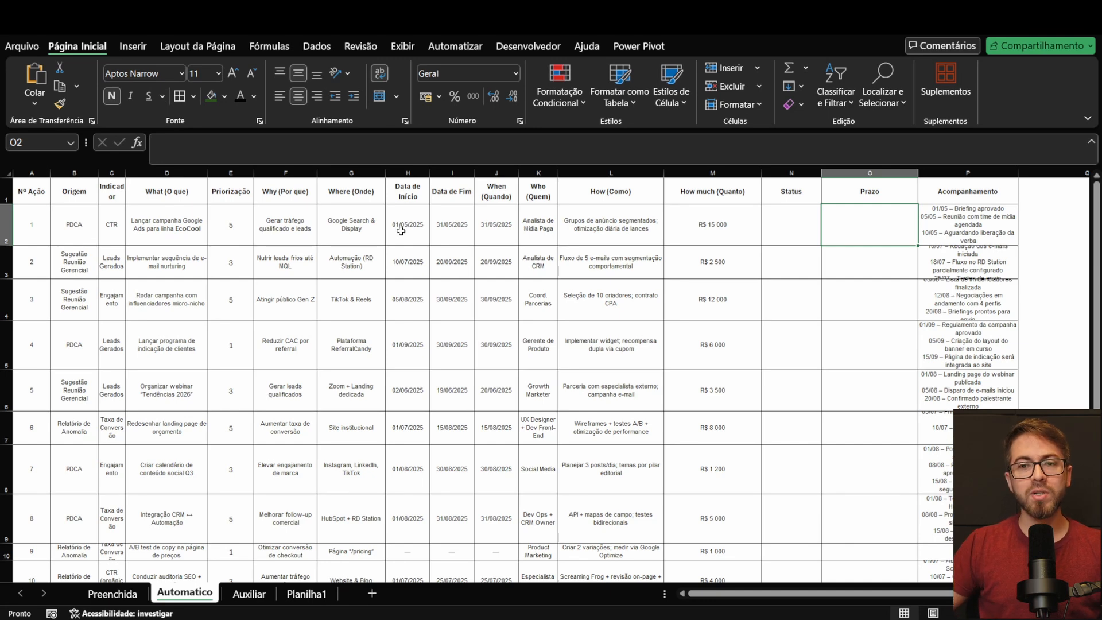
pyautogui.scroll(-1, 392, 266)
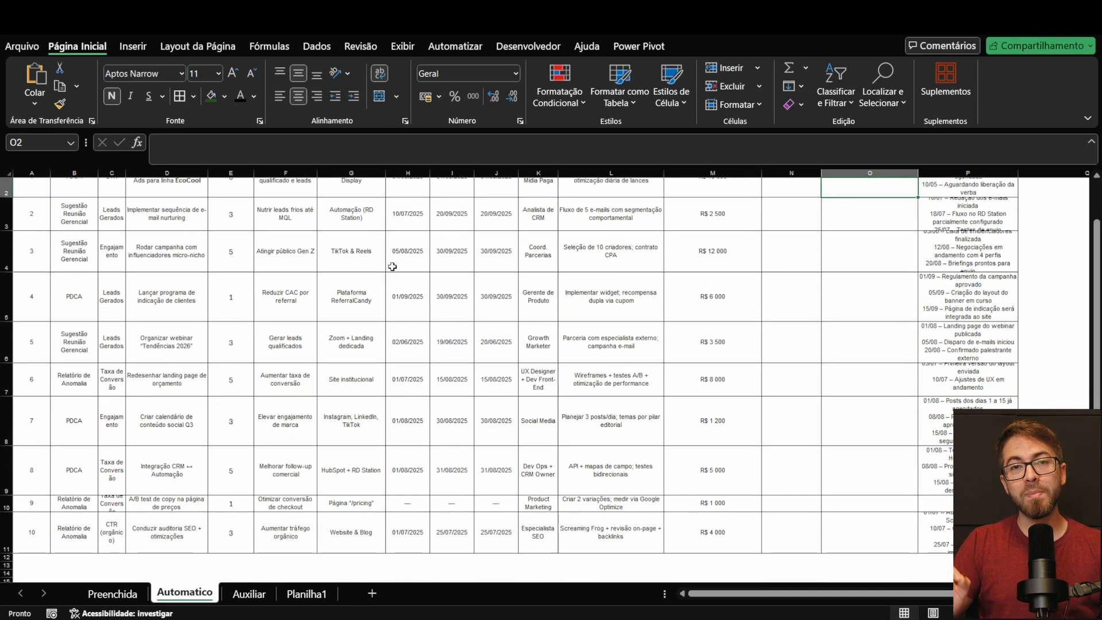
pyautogui.scroll(1, 392, 267)
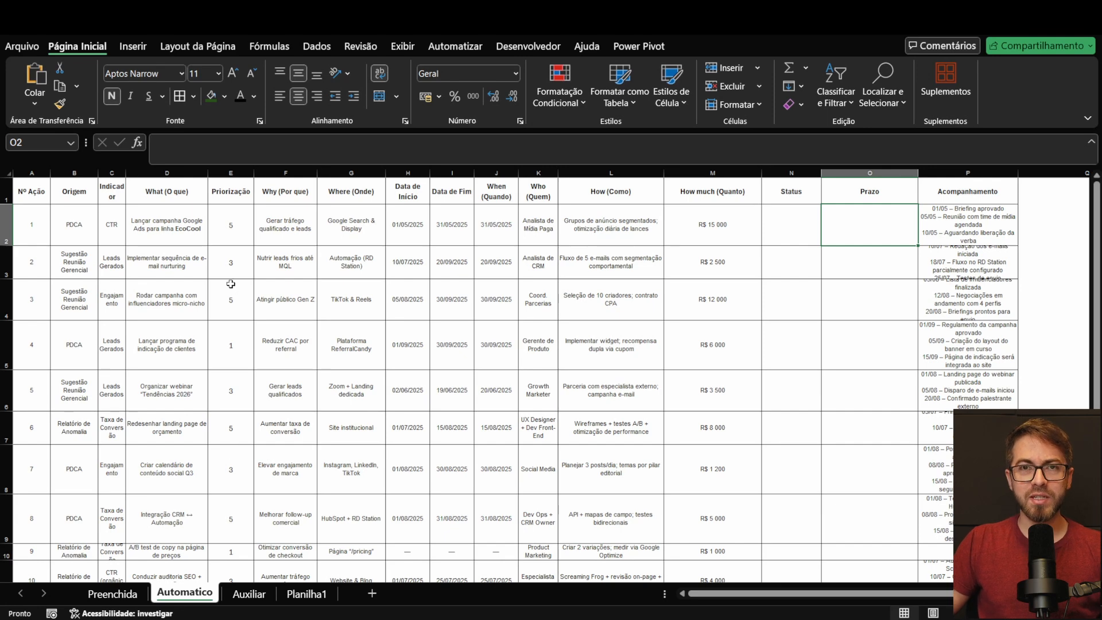
pyautogui.scroll(-1, 444, 308)
pyautogui.scroll(1, 468, 291)
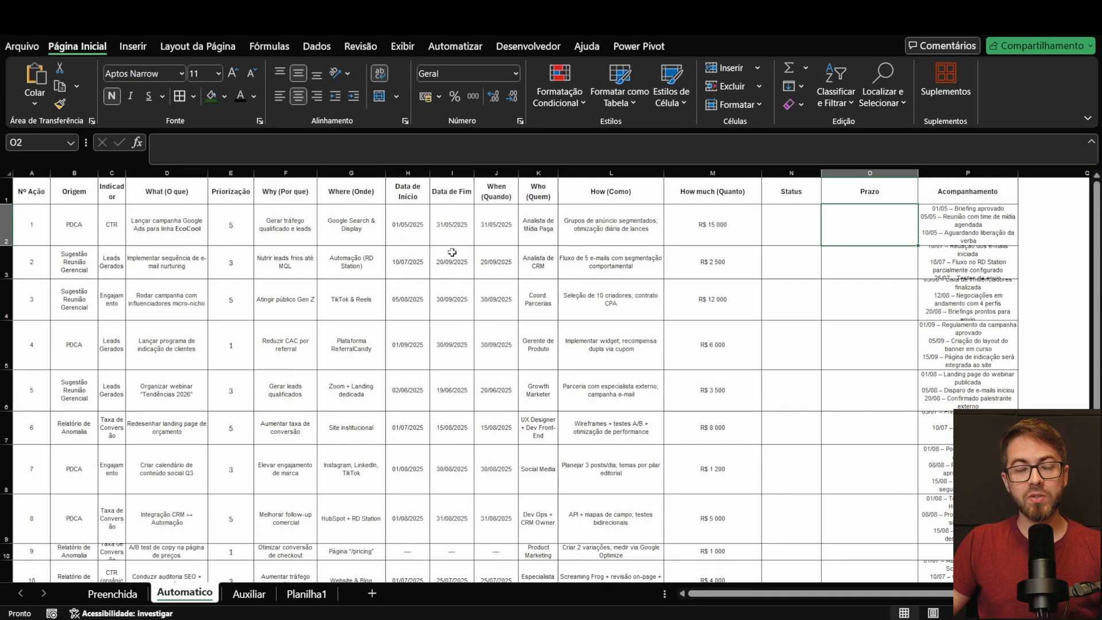
pyautogui.scroll(-1, 452, 252)
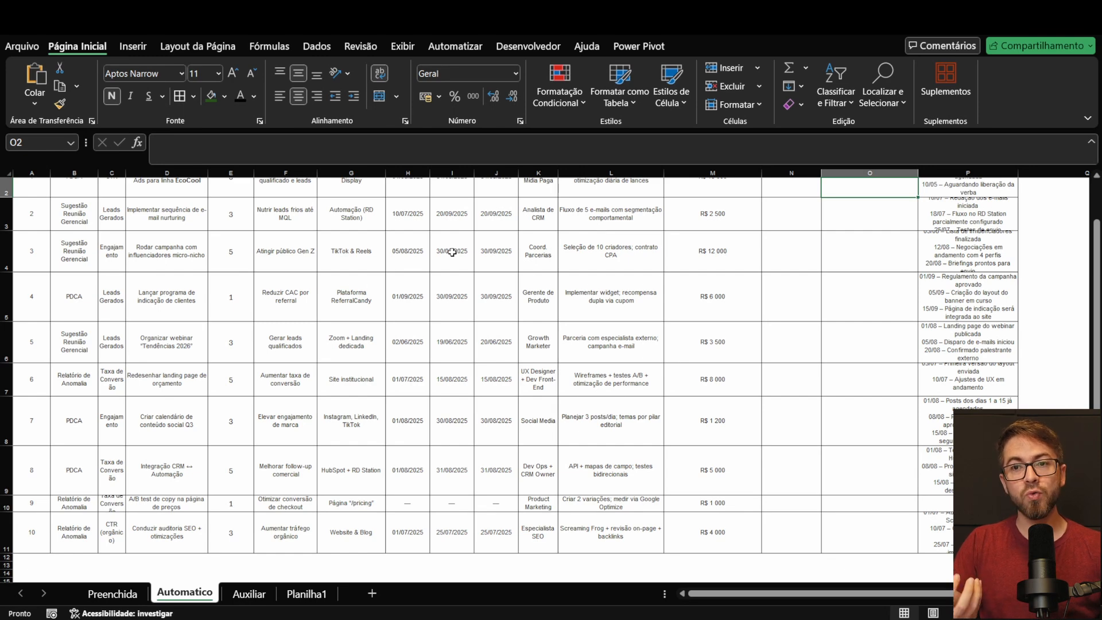
pyautogui.scroll(1, 437, 261)
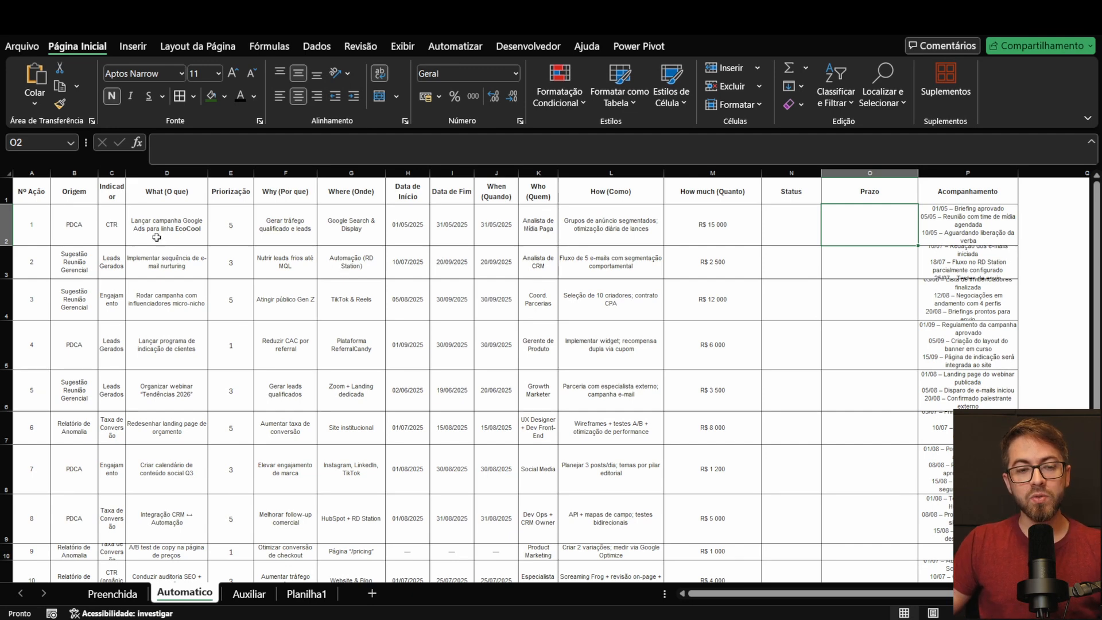
pyautogui.moveTo(43, 195); pyautogui.dragTo(975, 577)
pyautogui.scroll(-2, 516, 379)
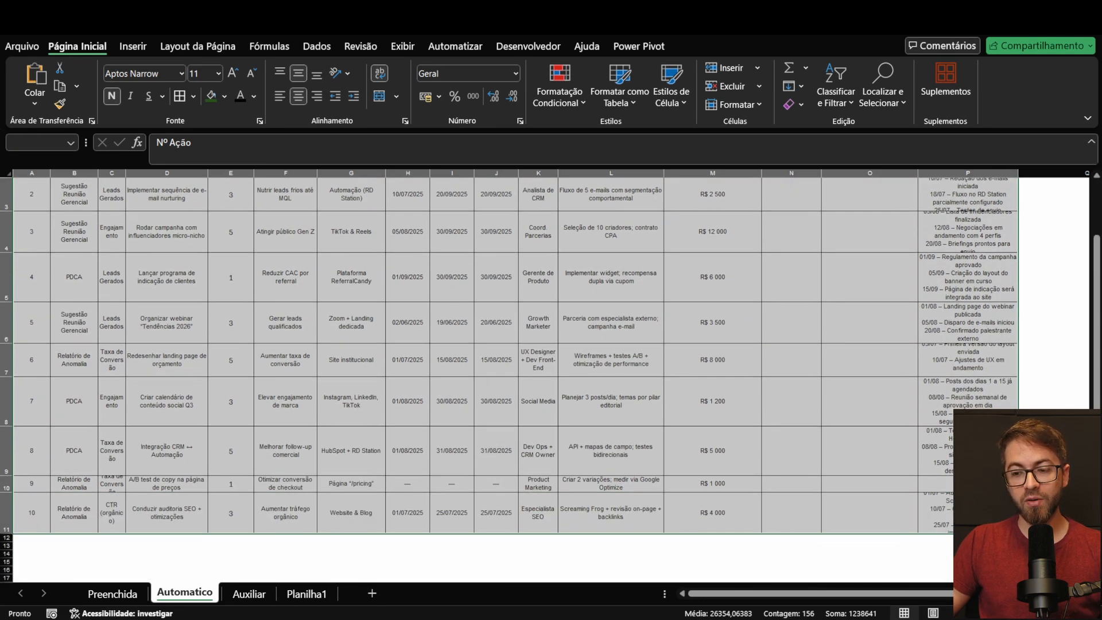
pyautogui.scroll(2, 740, 390)
# Step: Format the whole action plan range A1:P11 as a table with headers, using the green Média 14 style
pyautogui.click(351, 299)
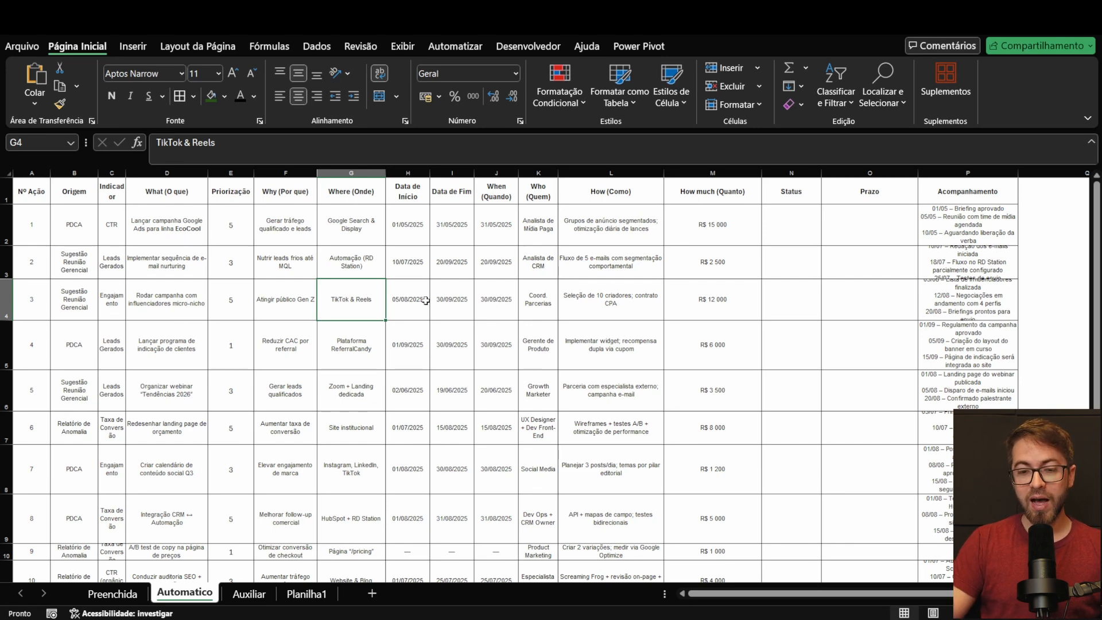
pyautogui.hotkey('ctrl', 'a')
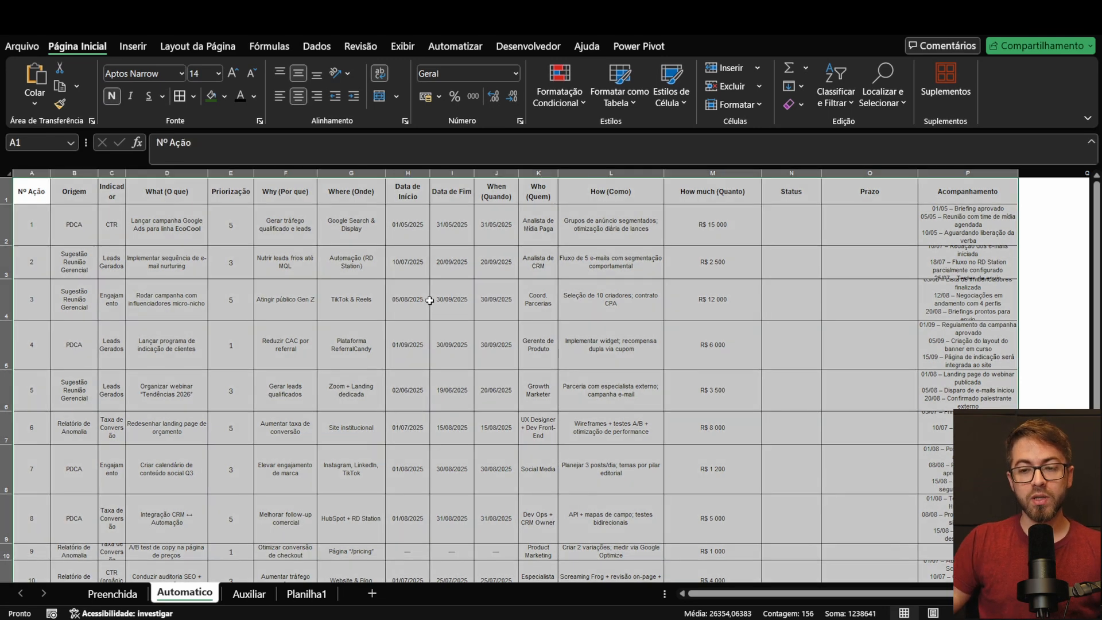
pyautogui.scroll(-2, 618, 312)
pyautogui.scroll(2, 665, 312)
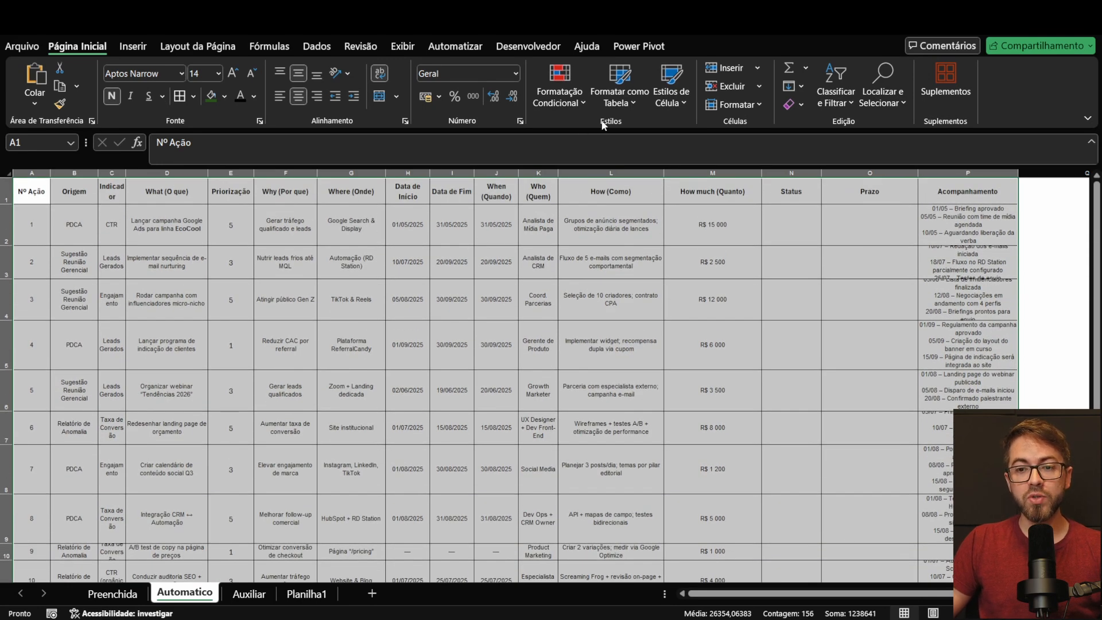
pyautogui.click(620, 105)
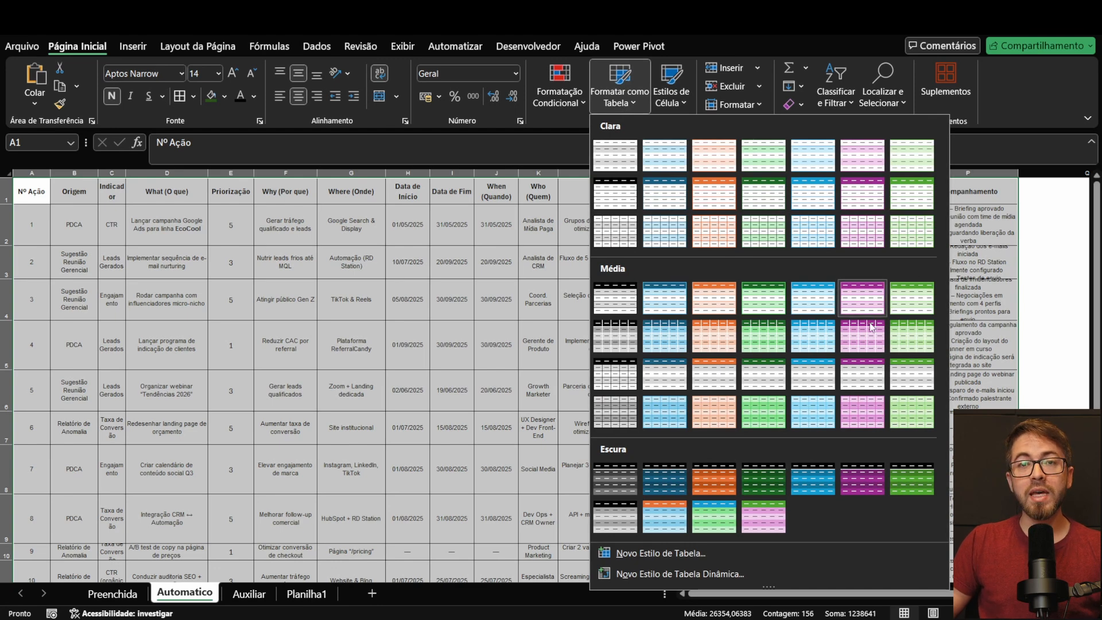
pyautogui.click(908, 342)
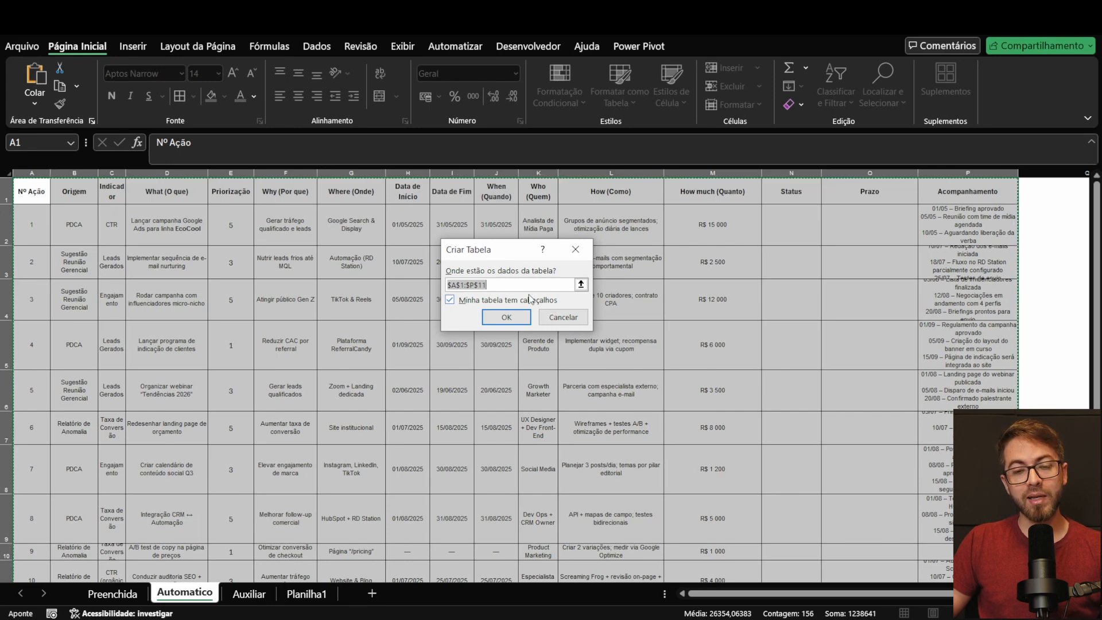
pyautogui.click(502, 312)
pyautogui.click(612, 287)
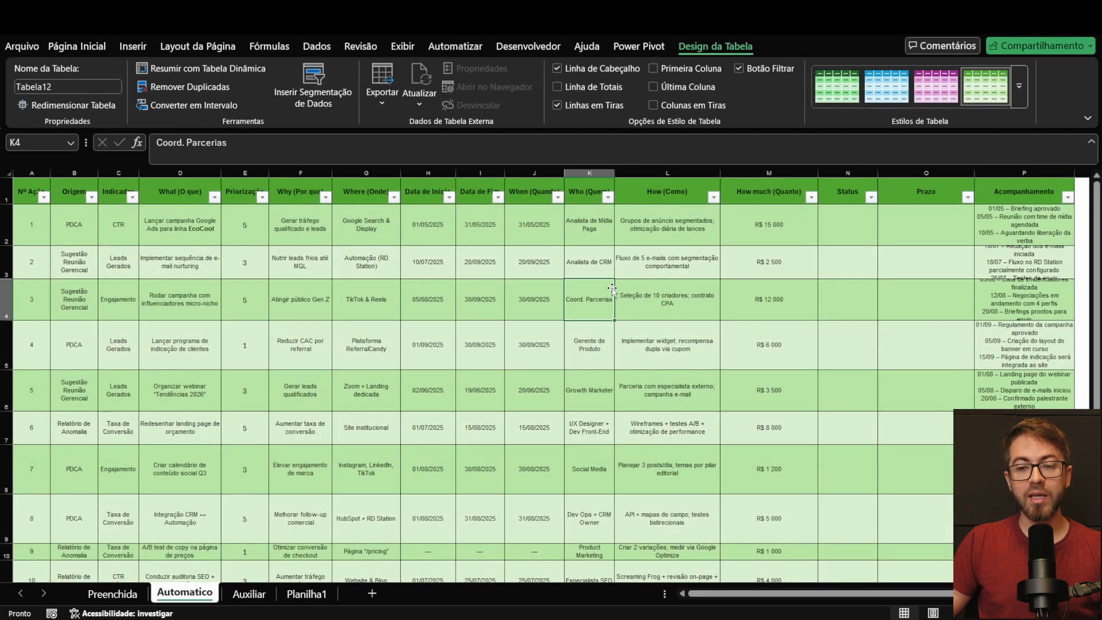
# Step: Enter the test formula =2 in the first Status cell and check the column down to the table's last row
pyautogui.scroll(-1, 574, 291)
pyautogui.scroll(1, 575, 291)
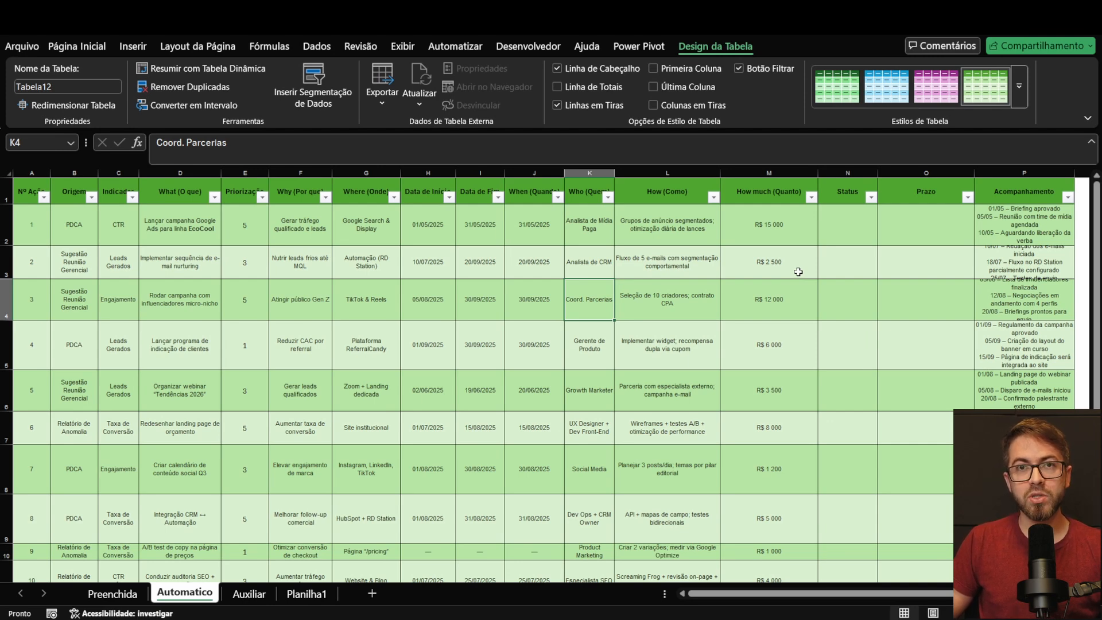
pyautogui.click(848, 219)
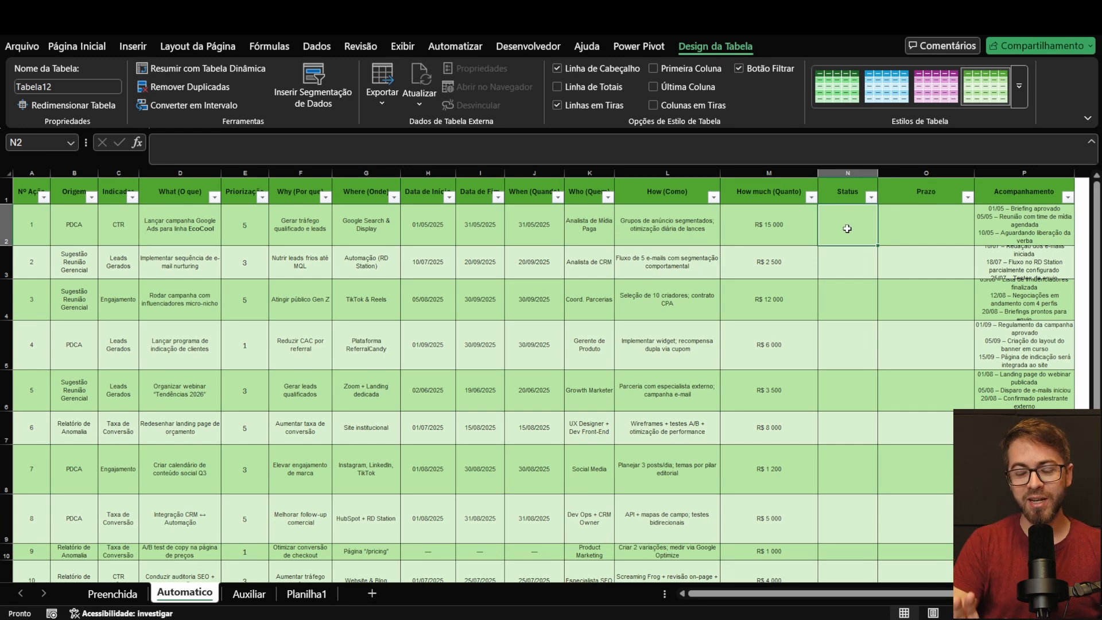
pyautogui.write('=2')
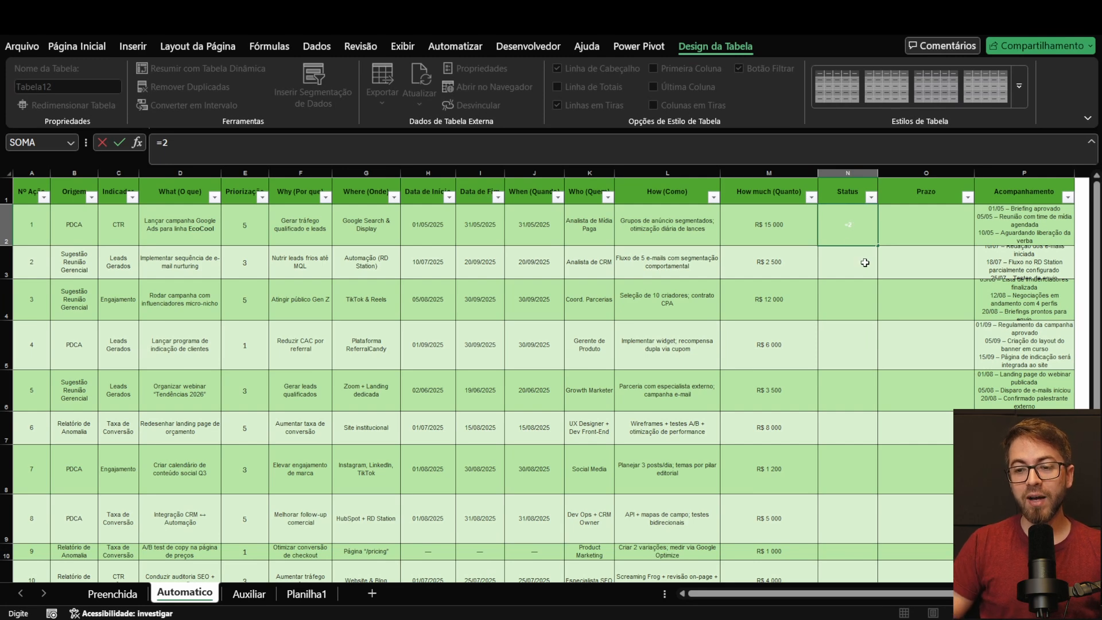
pyautogui.press('Return')
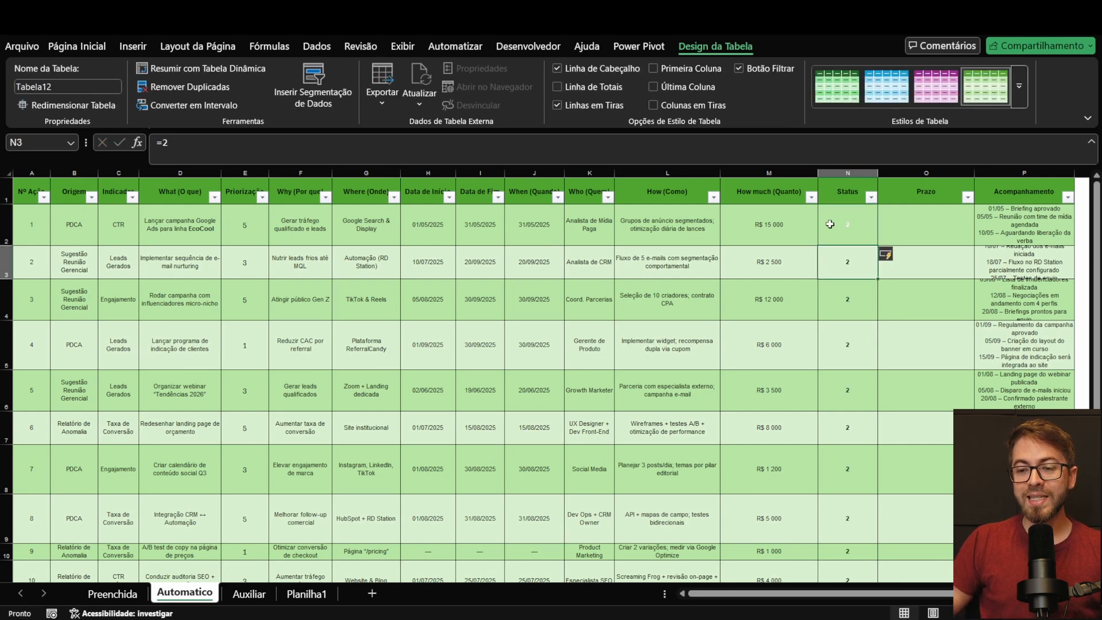
pyautogui.click(851, 226)
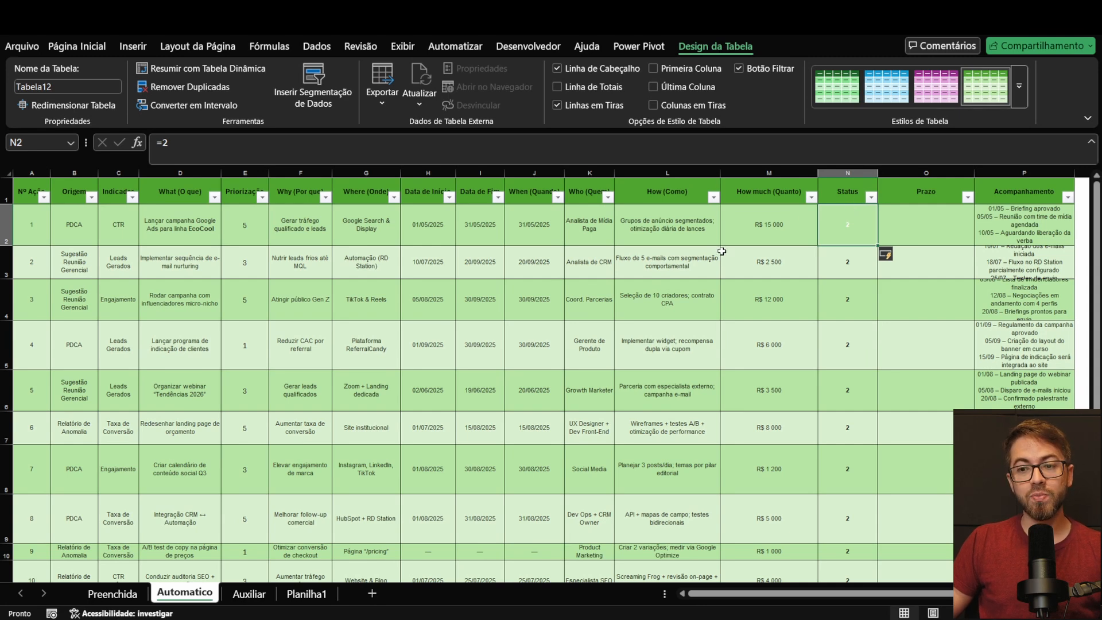
pyautogui.scroll(-3, 821, 315)
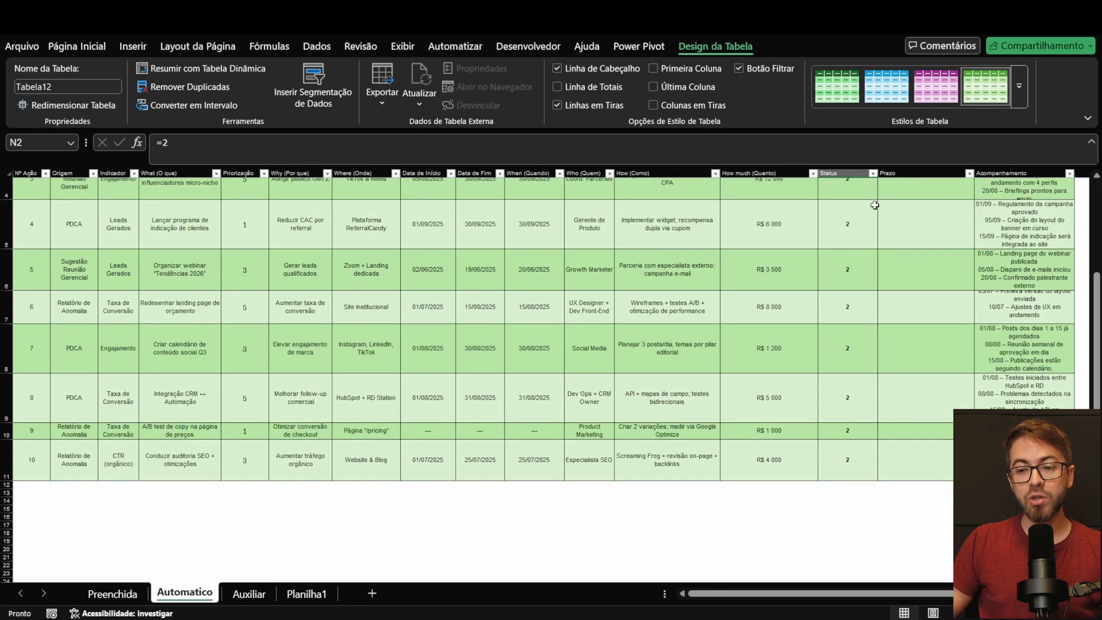
pyautogui.click(848, 460)
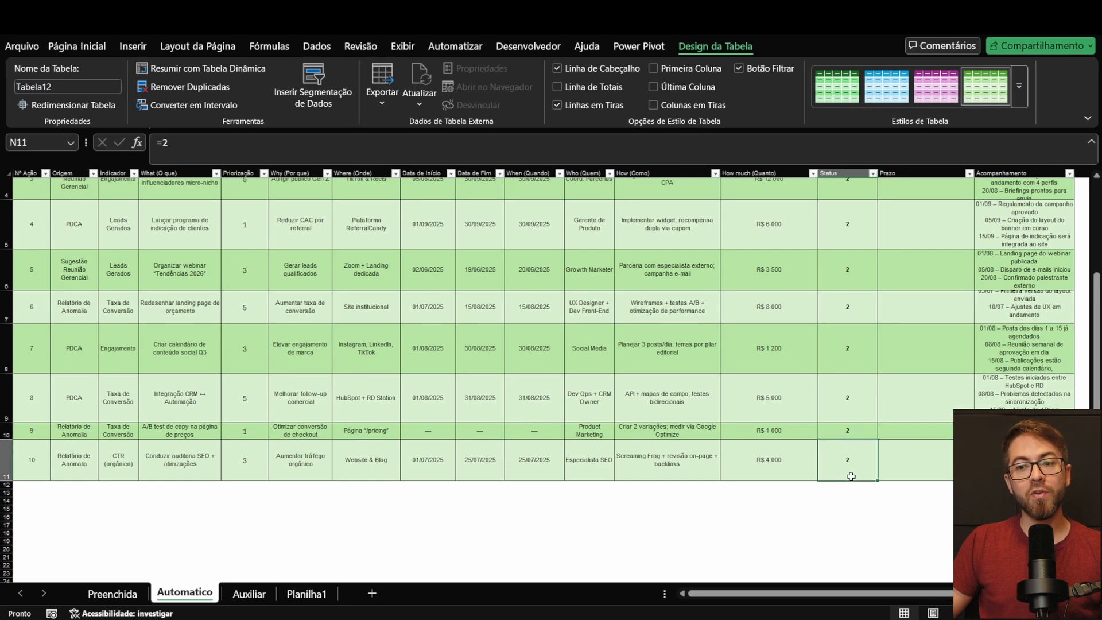
pyautogui.scroll(4, 843, 304)
pyautogui.scroll(-4, 845, 217)
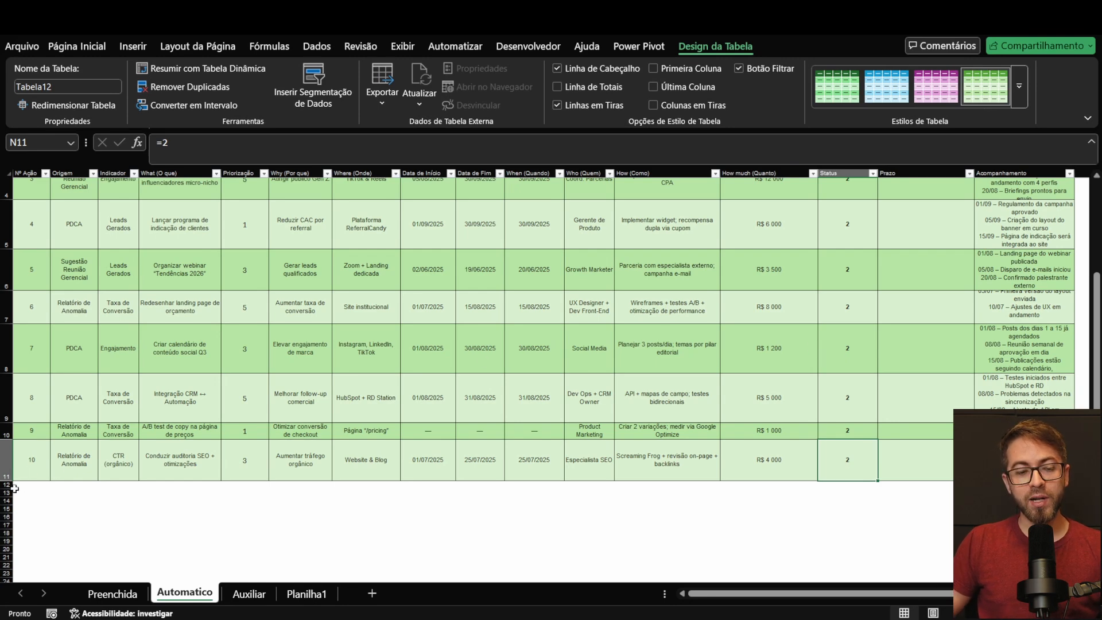
# Step: Add action number 11 in the row directly below the table and check the Status cell of that row
pyautogui.moveTo(9, 488); pyautogui.dragTo(8, 498)
pyautogui.click(40, 493)
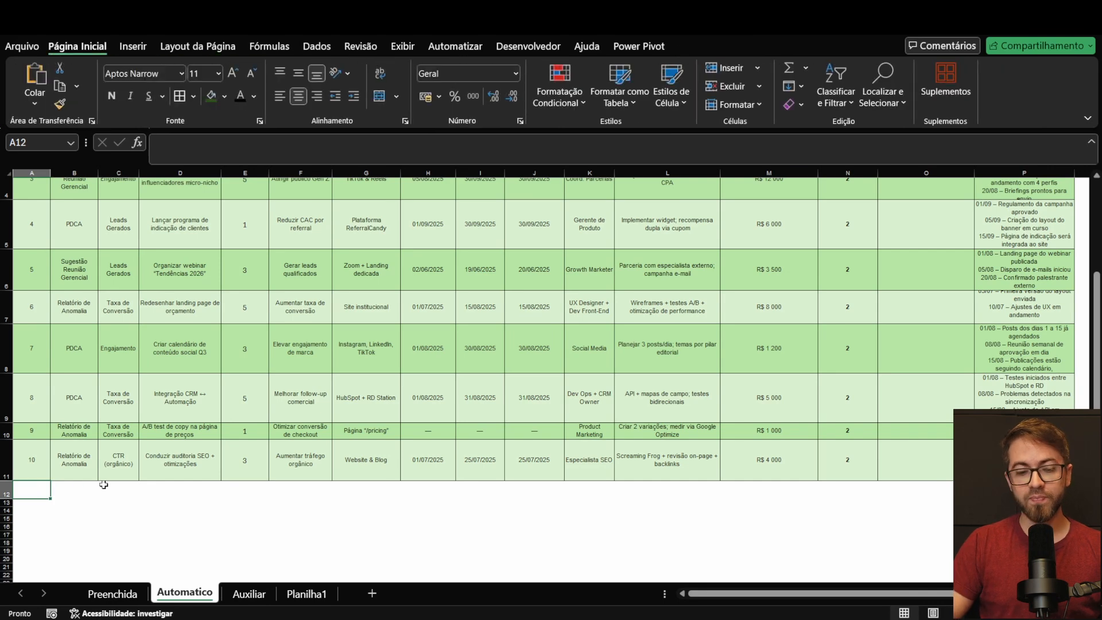
pyautogui.write('11')
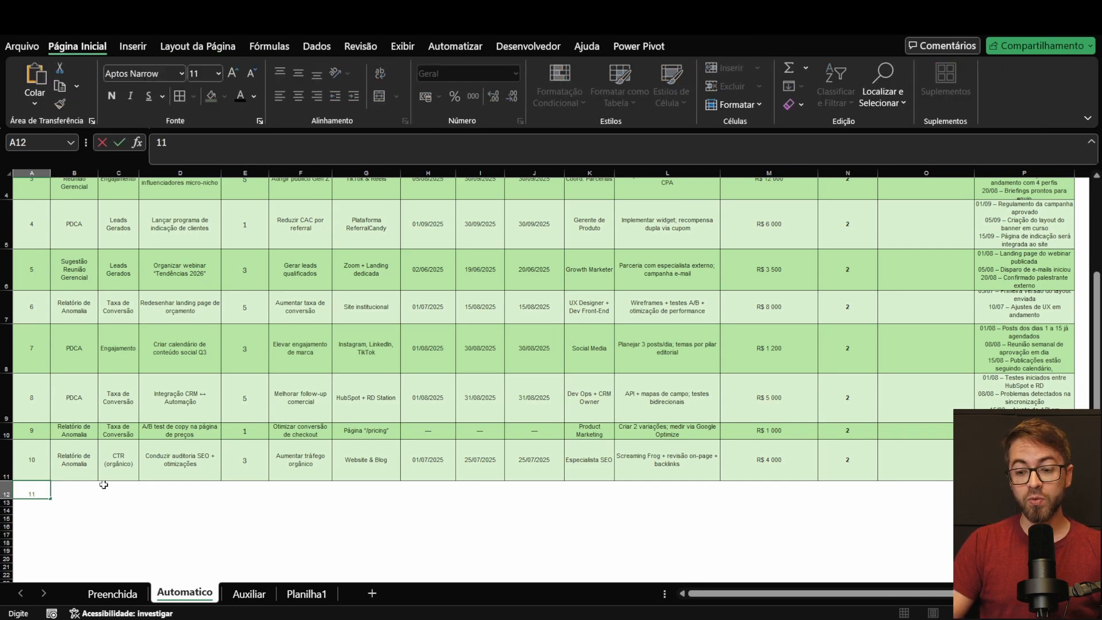
pyautogui.press('Return')
pyautogui.moveTo(35, 491); pyautogui.dragTo(913, 491)
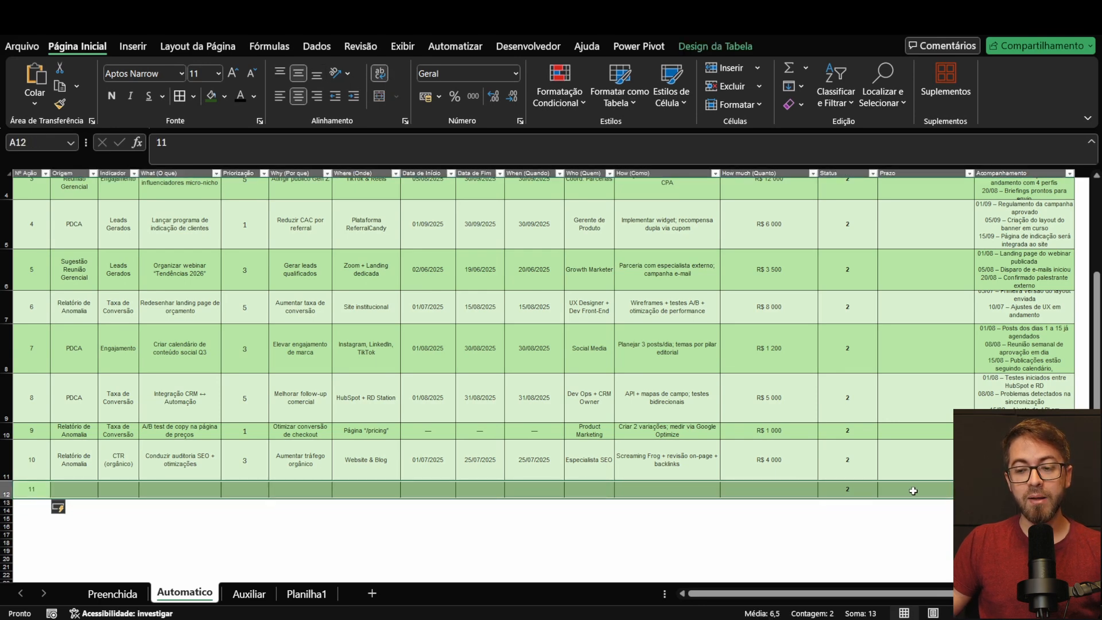
pyautogui.click(850, 486)
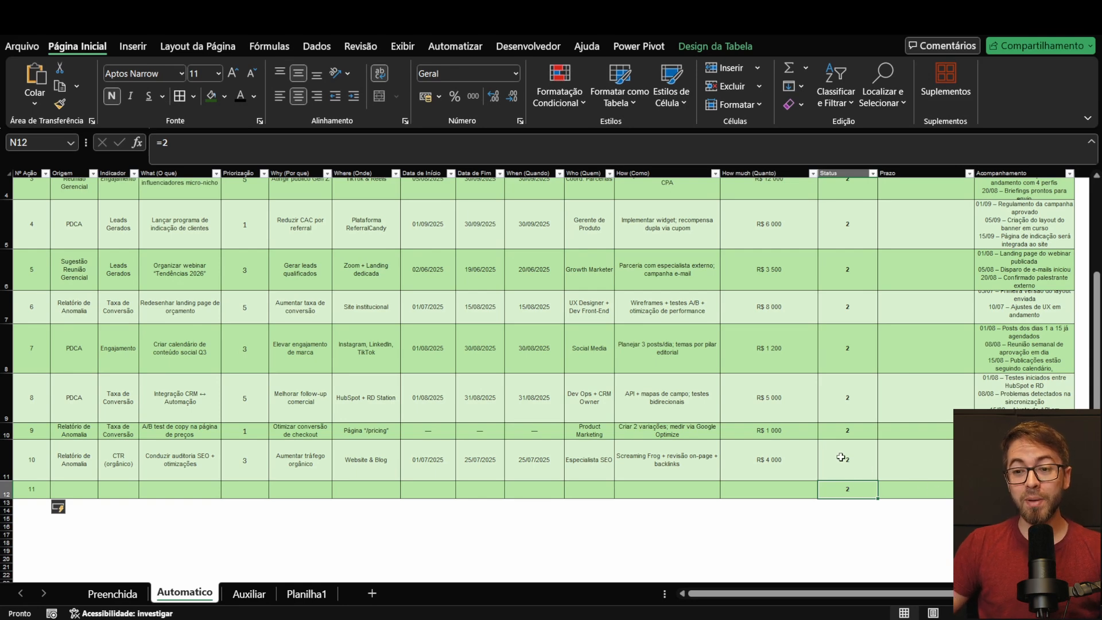
# Step: Remove the test action 11 row and clear the test values from the Status column
pyautogui.scroll(2, 826, 413)
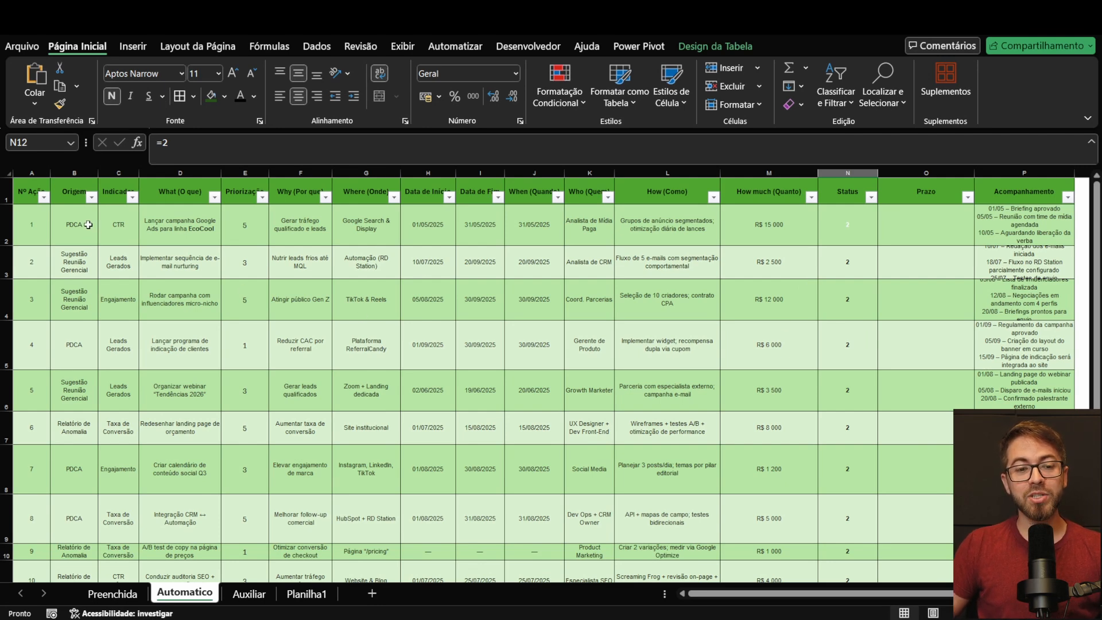
pyautogui.scroll(-2, 53, 224)
pyautogui.scroll(3, 81, 229)
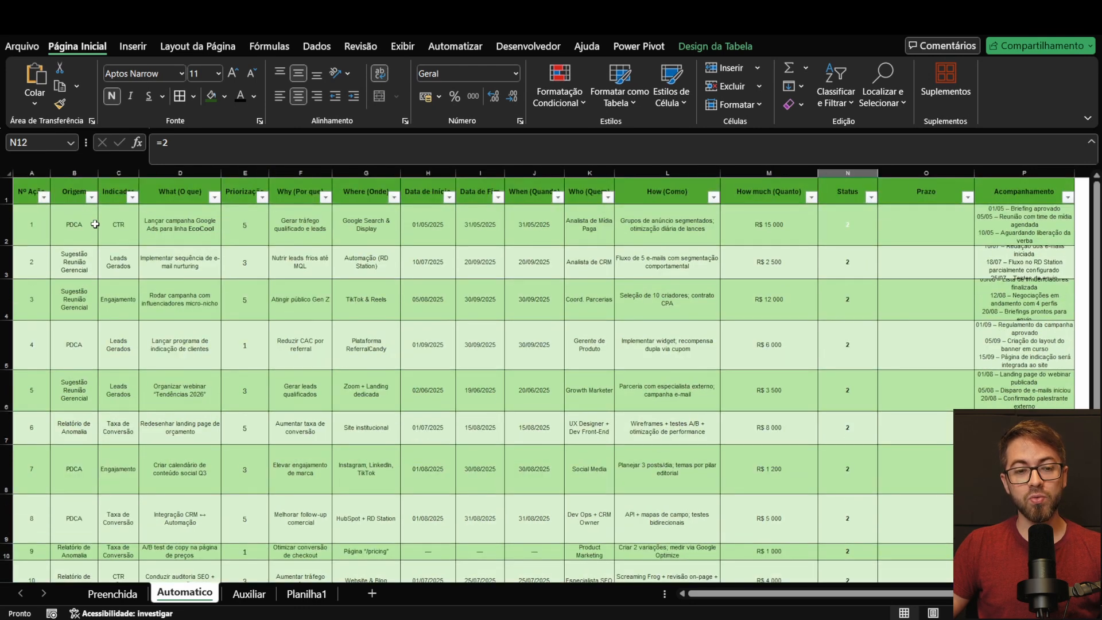
pyautogui.press('Delete')
# Step: Set up data validation on the Origem cells B2:B11, allowing only values from a list (Lista)
pyautogui.click(85, 239)
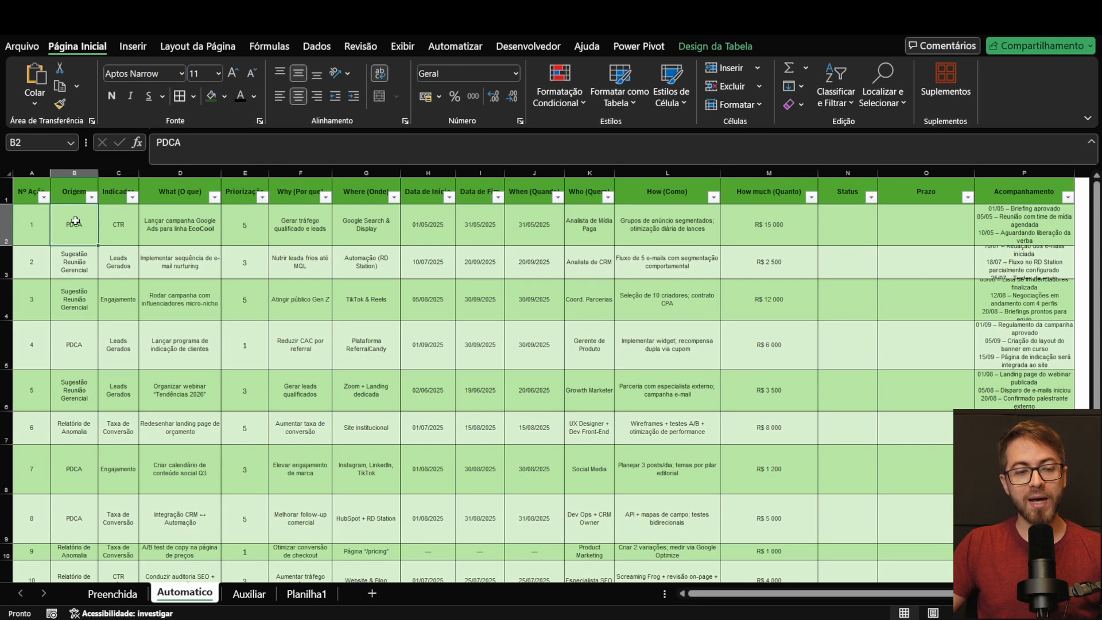
pyautogui.moveTo(71, 243); pyautogui.dragTo(90, 503)
pyautogui.scroll(1, 81, 262)
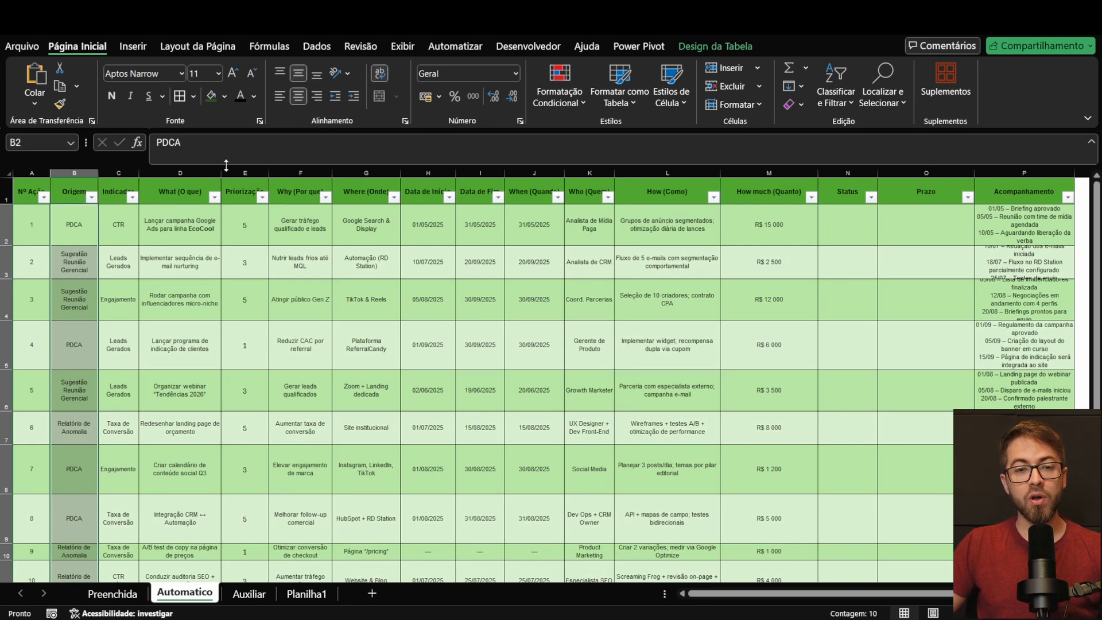
pyautogui.click(317, 49)
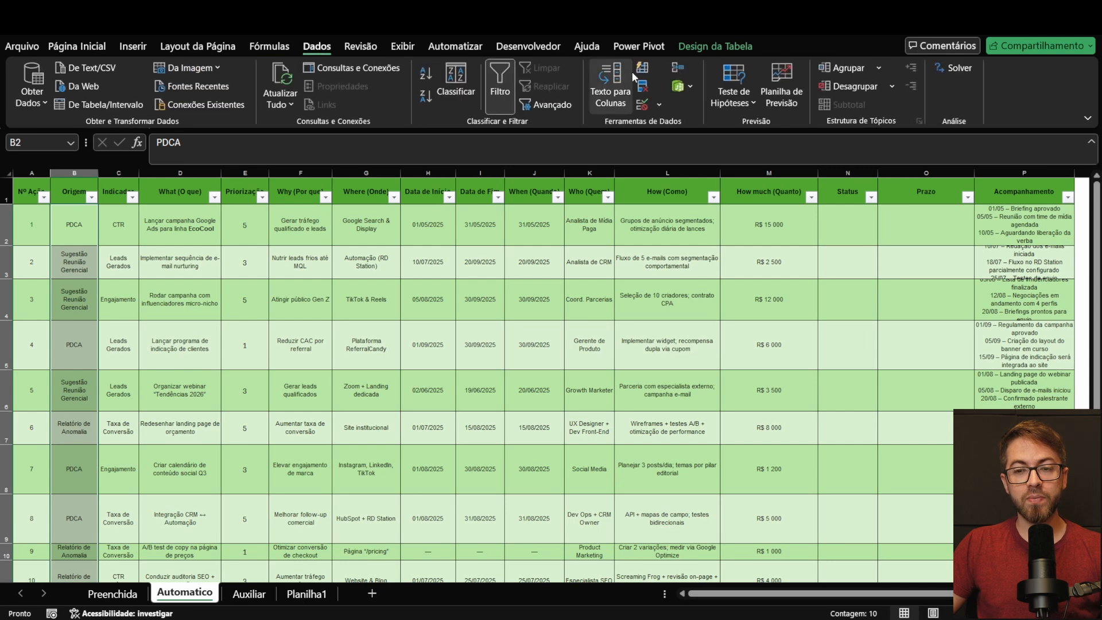
pyautogui.click(642, 106)
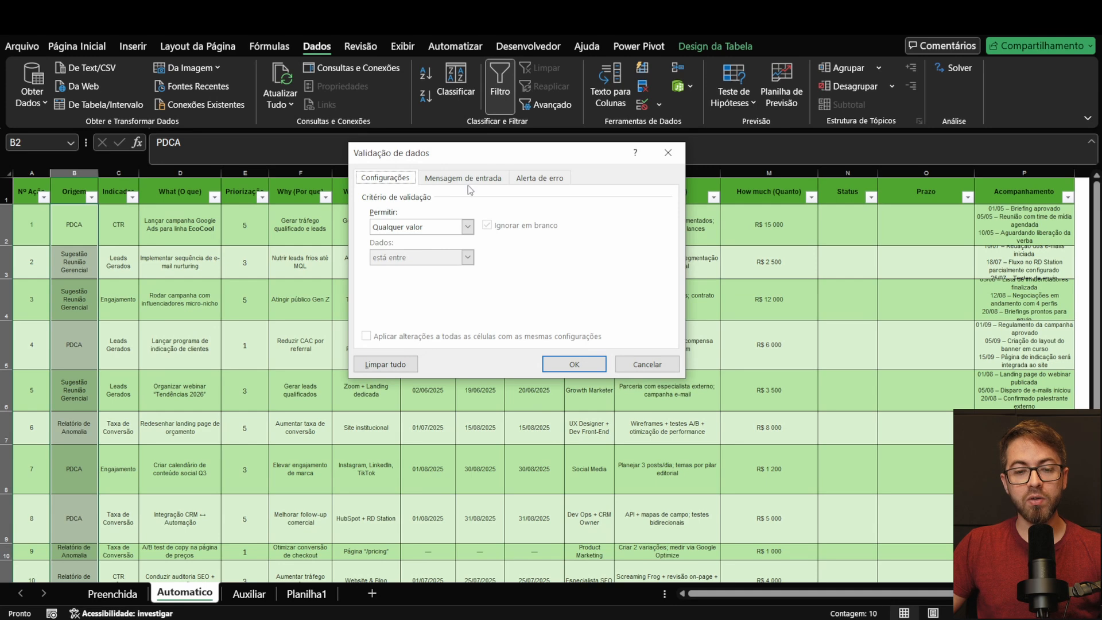
pyautogui.click(468, 226)
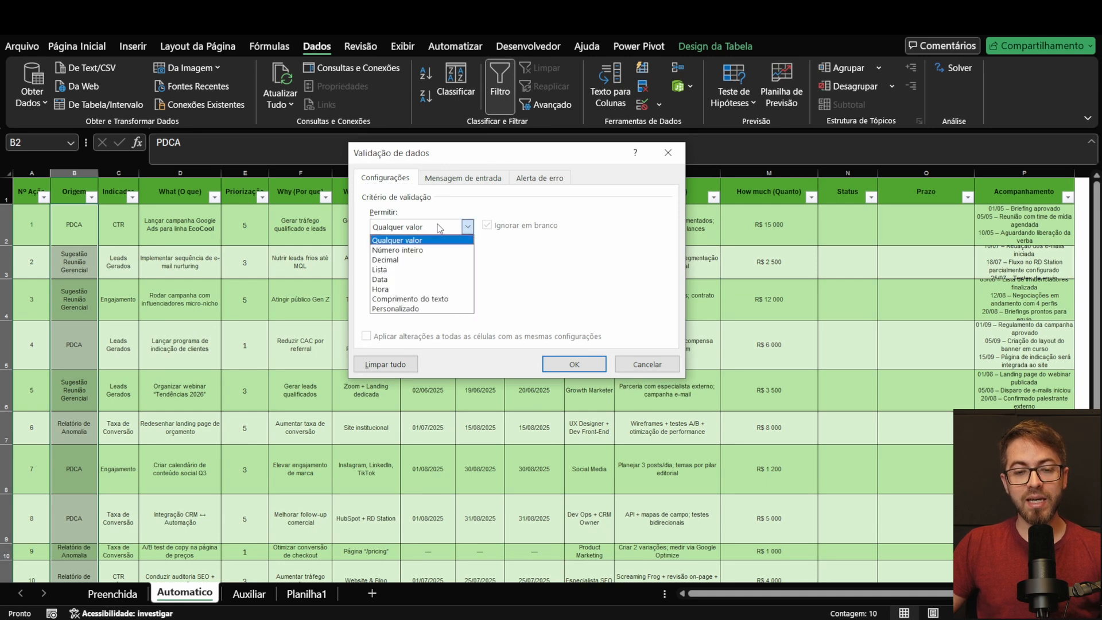
pyautogui.click(395, 269)
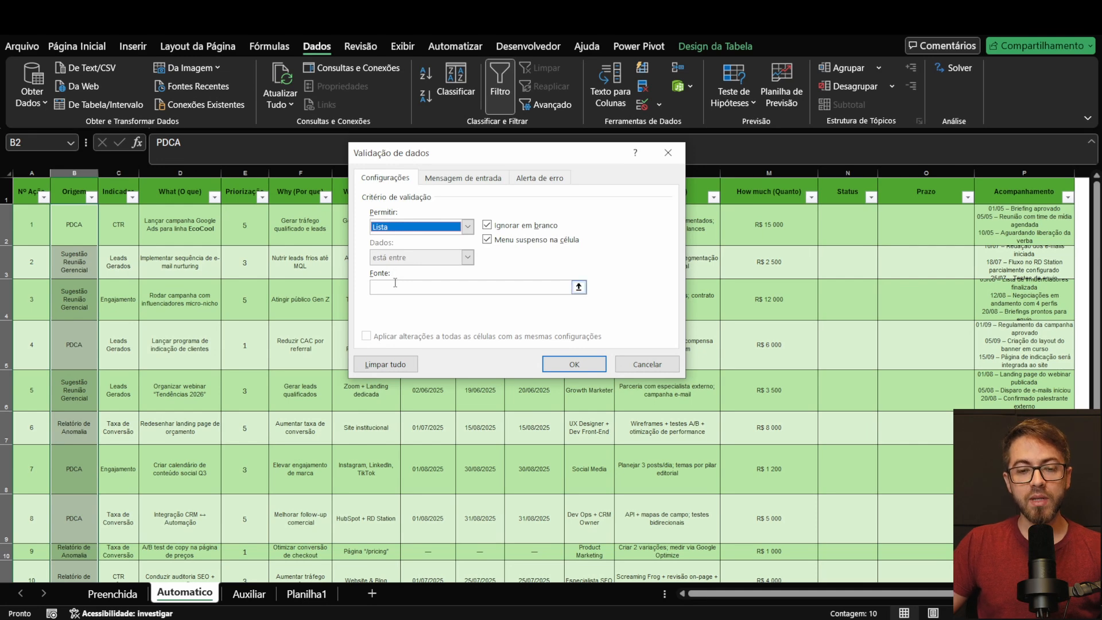
# Step: Enter the validation list source PDCA;REUNIÃO GERENCIAL;REUNIÃO SETORIAL;RA;FCA;ACR and apply it to the Origem cells
pyautogui.click(395, 286)
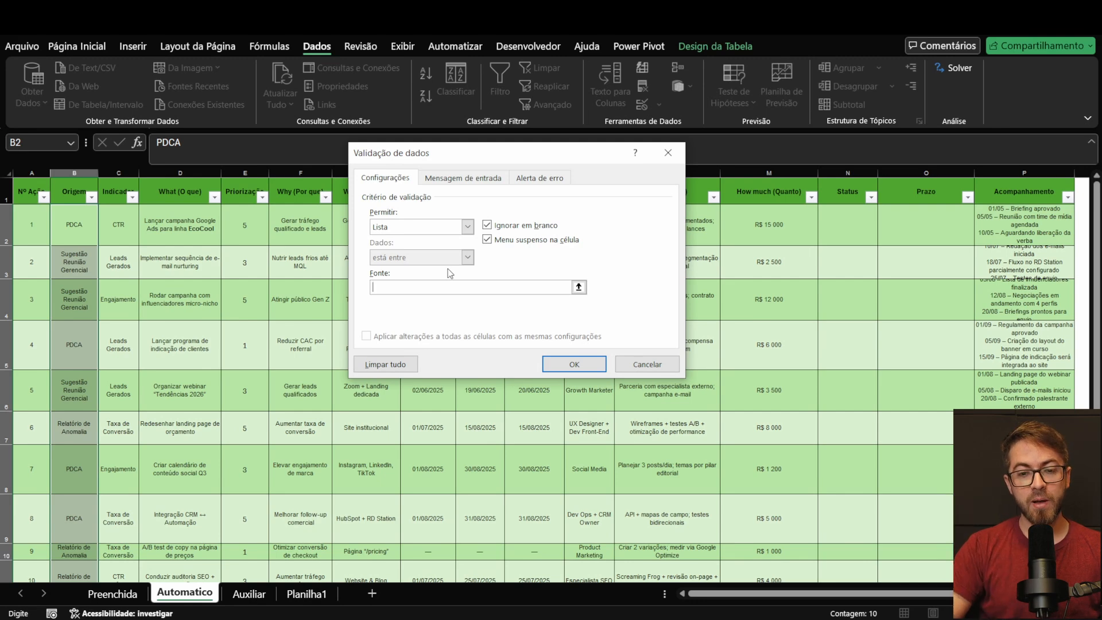
pyautogui.write('PDCA;R')
pyautogui.write('EUNIÃO GERENCIAL;REUNI')
pyautogui.write('ÃO SETORIAL;RA;FC')
pyautogui.write('A;ACR')
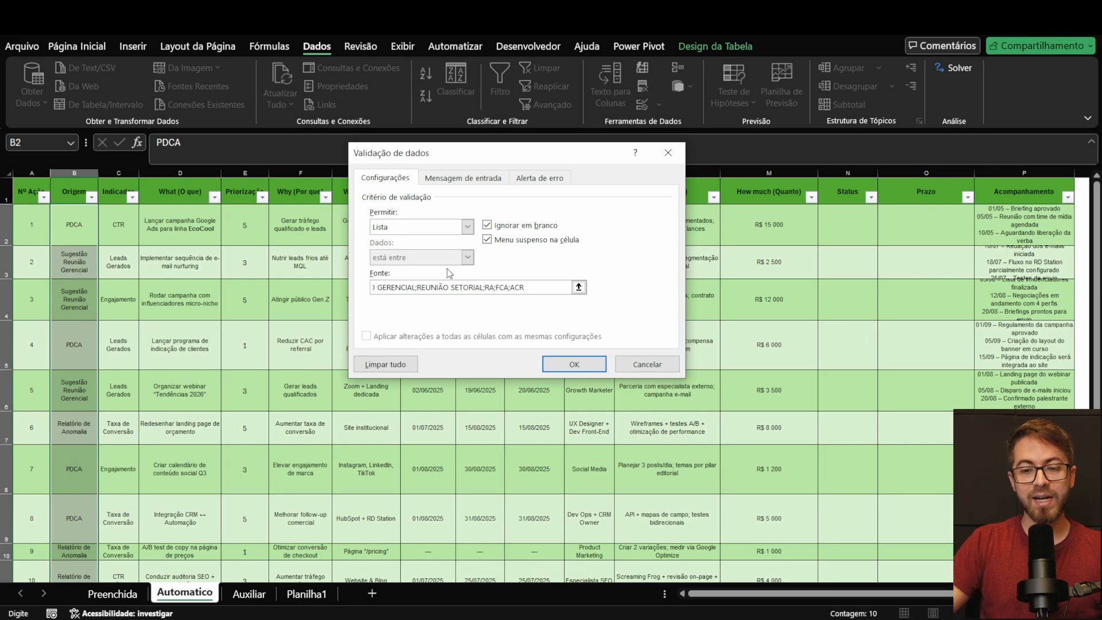
pyautogui.click(574, 364)
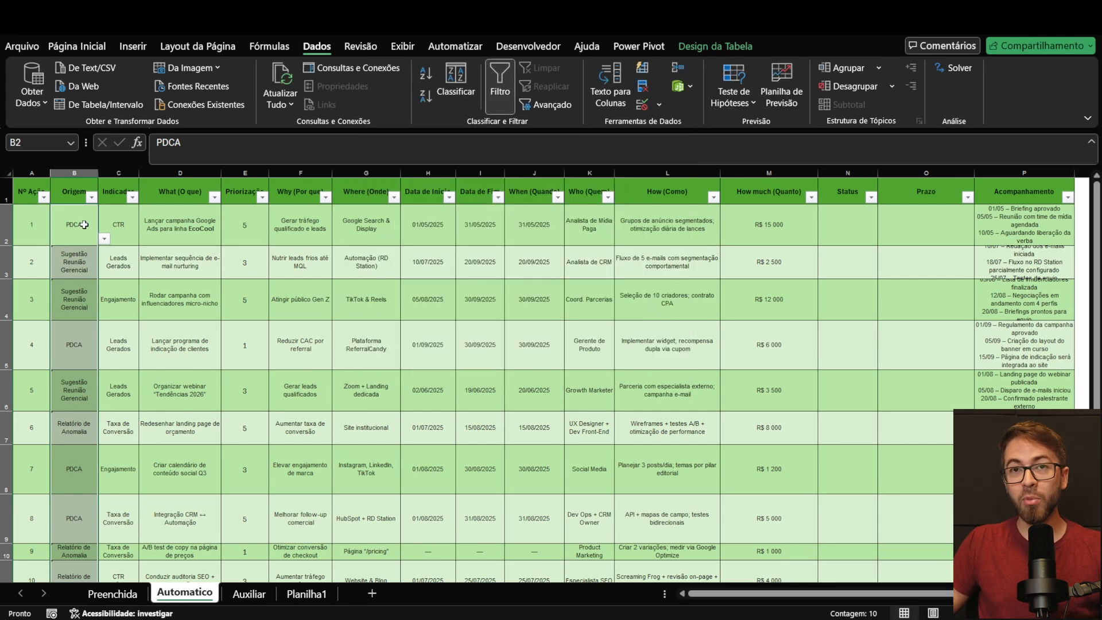
# Step: Check the Origem cells of the first actions and choose REUNIÃO GERENCIAL from the list for action 1
pyautogui.click(113, 238)
pyautogui.click(75, 266)
pyautogui.click(80, 300)
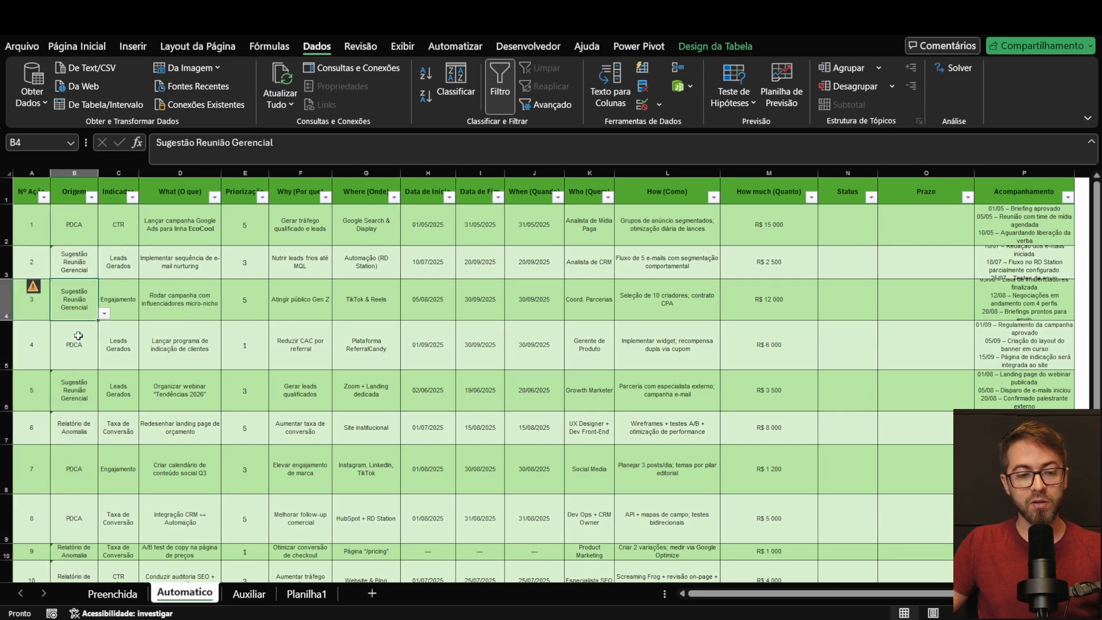
pyautogui.click(79, 333)
pyautogui.click(83, 231)
pyautogui.click(105, 239)
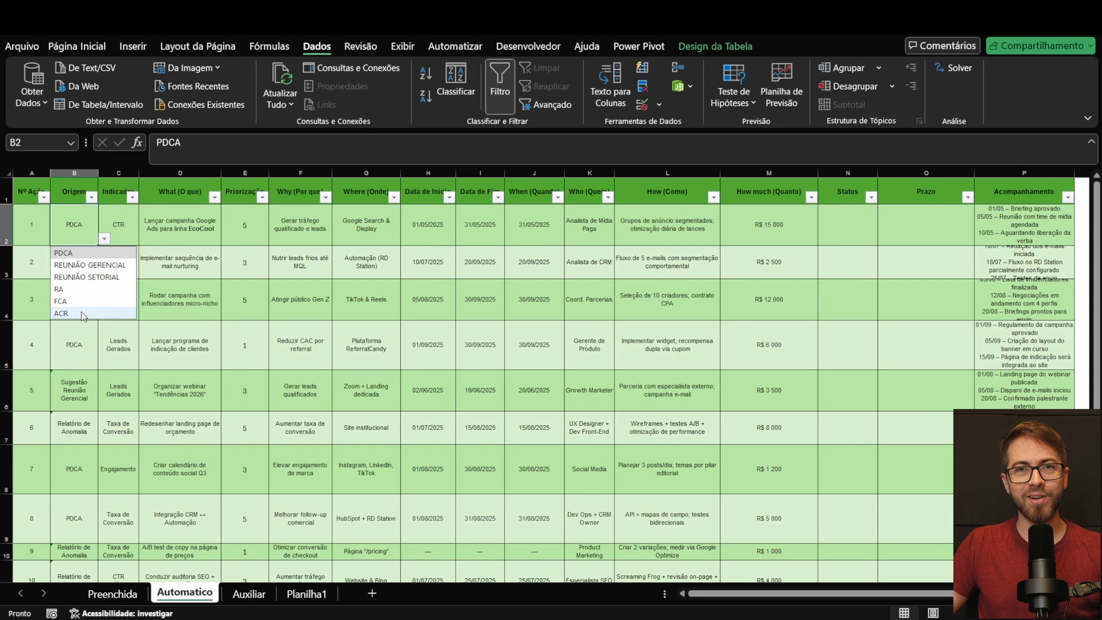
pyautogui.click(84, 267)
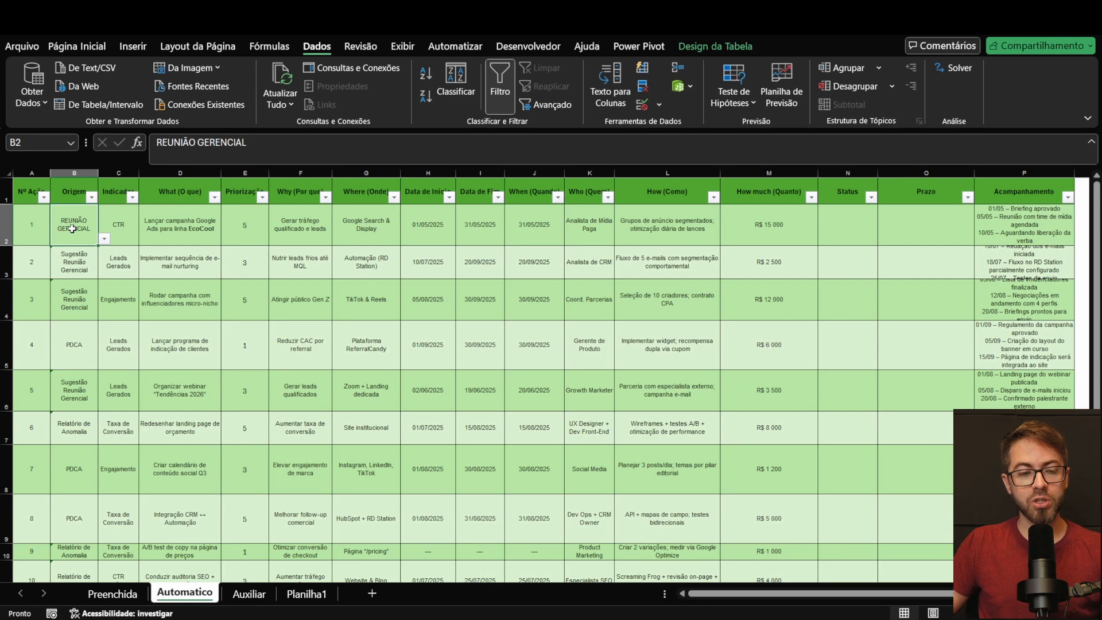
# Step: Clear the Origem of action 2 and choose REUNIÃO GERENCIAL from its list
pyautogui.click(80, 269)
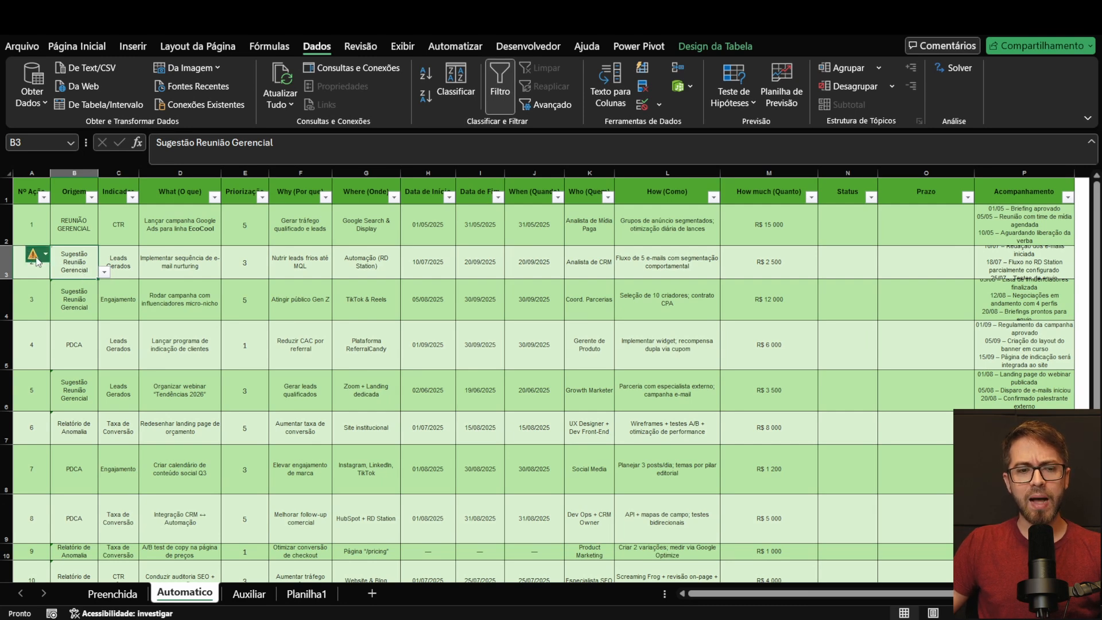
pyautogui.moveTo(35, 259)
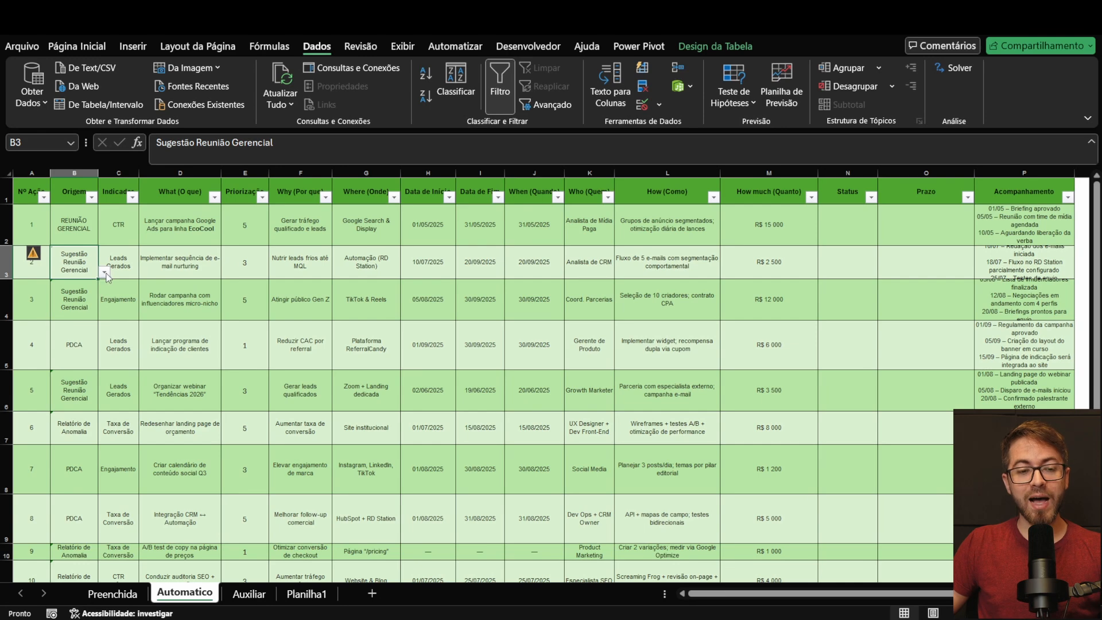
pyautogui.click(105, 273)
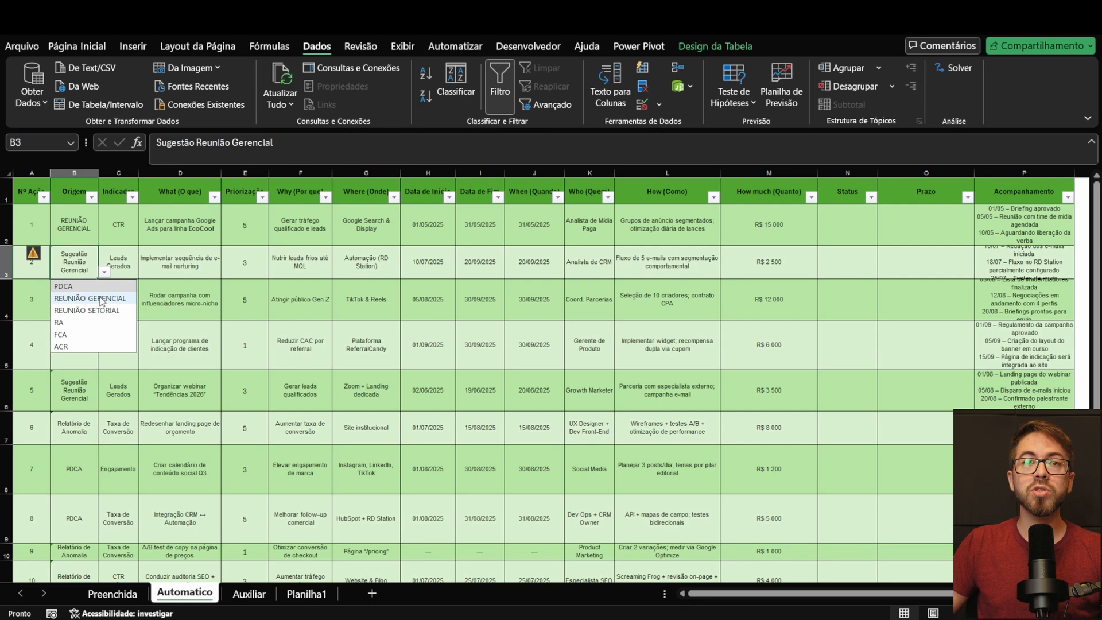
pyautogui.click(87, 274)
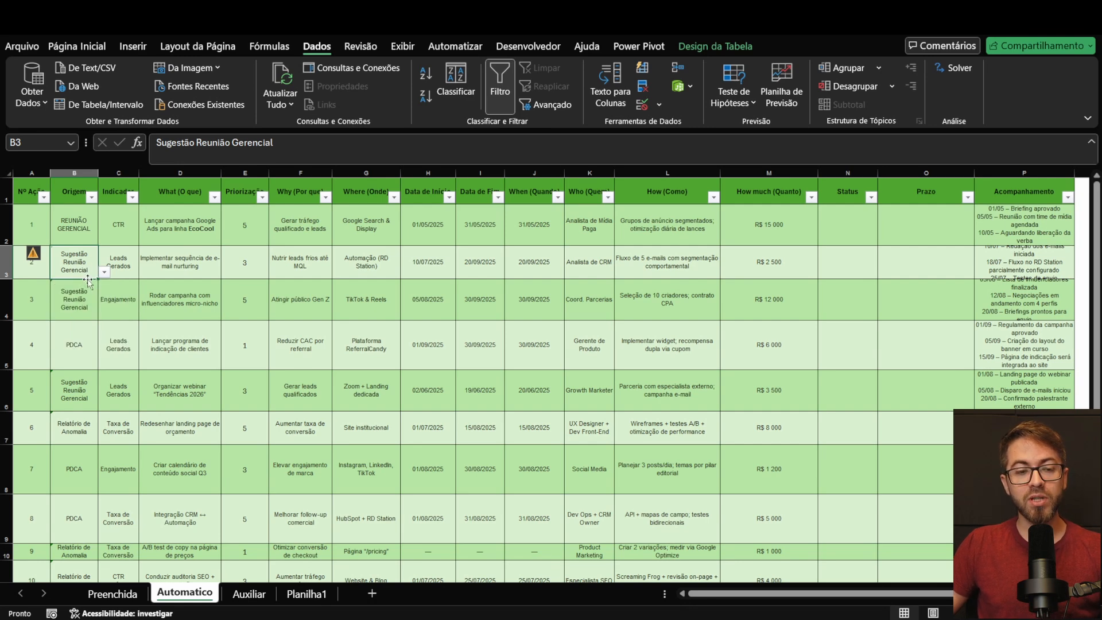
pyautogui.press('Delete')
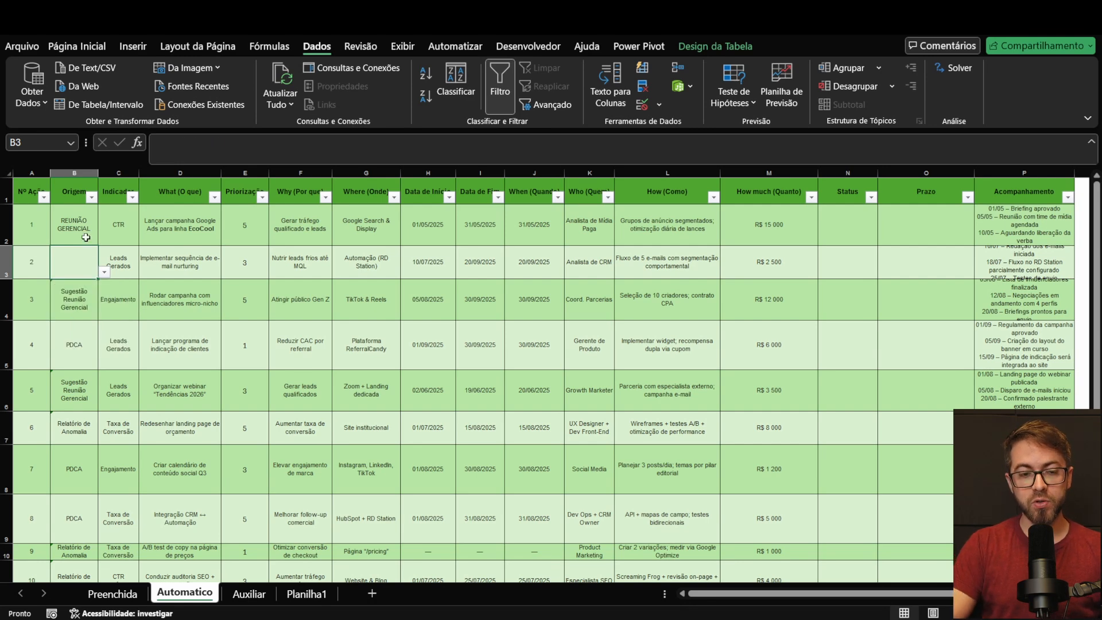
pyautogui.click(104, 272)
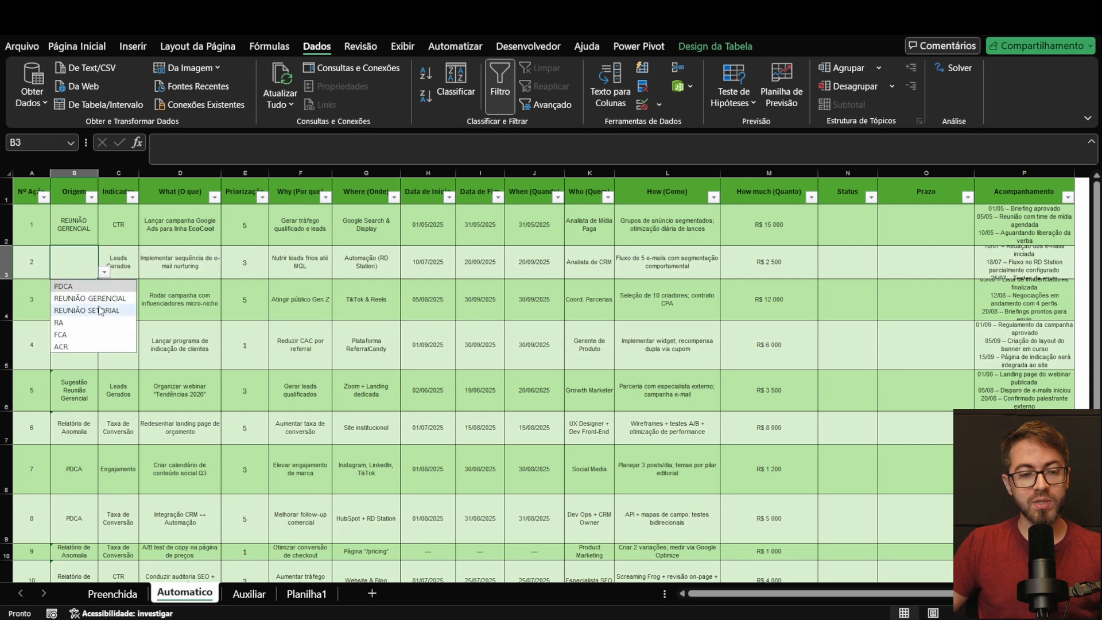
pyautogui.click(99, 300)
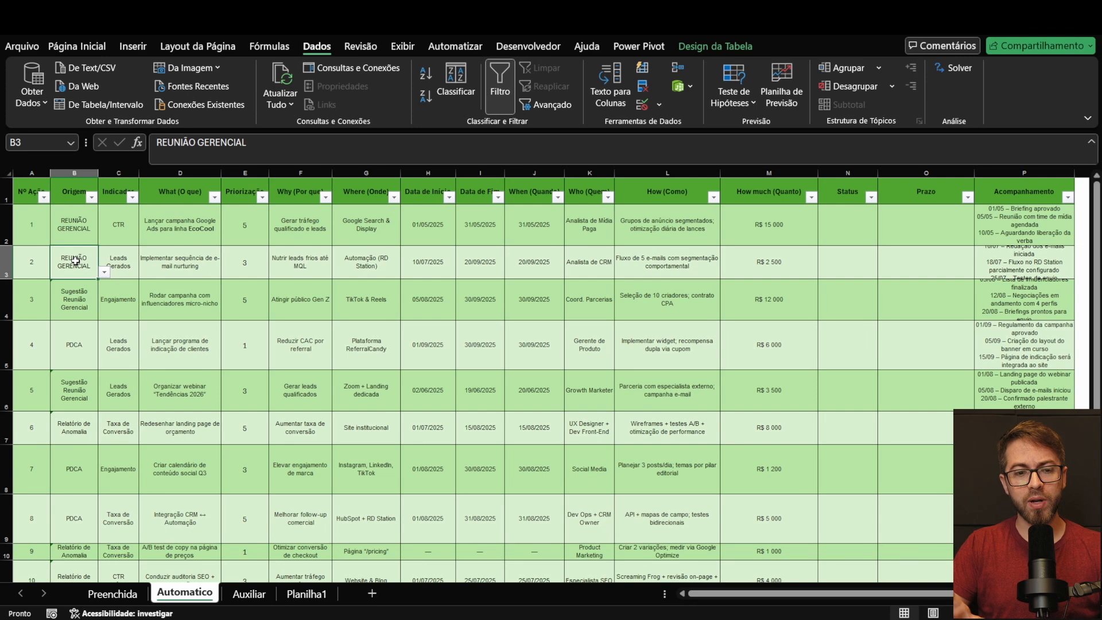
# Step: Try to enter the unlisted value REUNIAO OPERACIONAL as the Origem of action 2, and cancel the entry
pyautogui.write('RE')
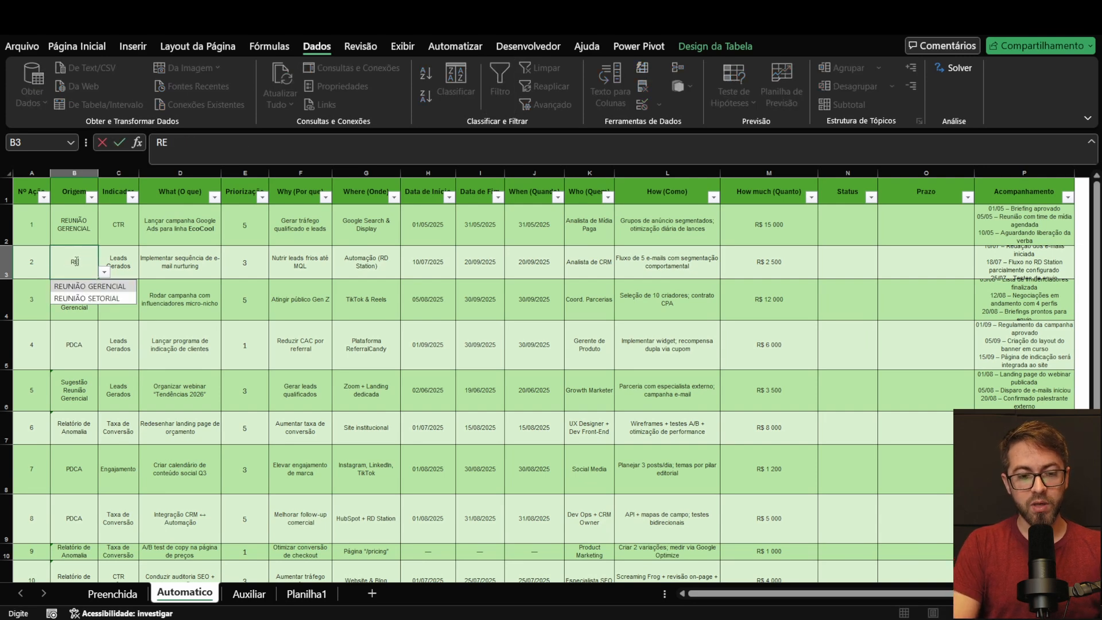
pyautogui.write('UNIAO OPERACIONAL')
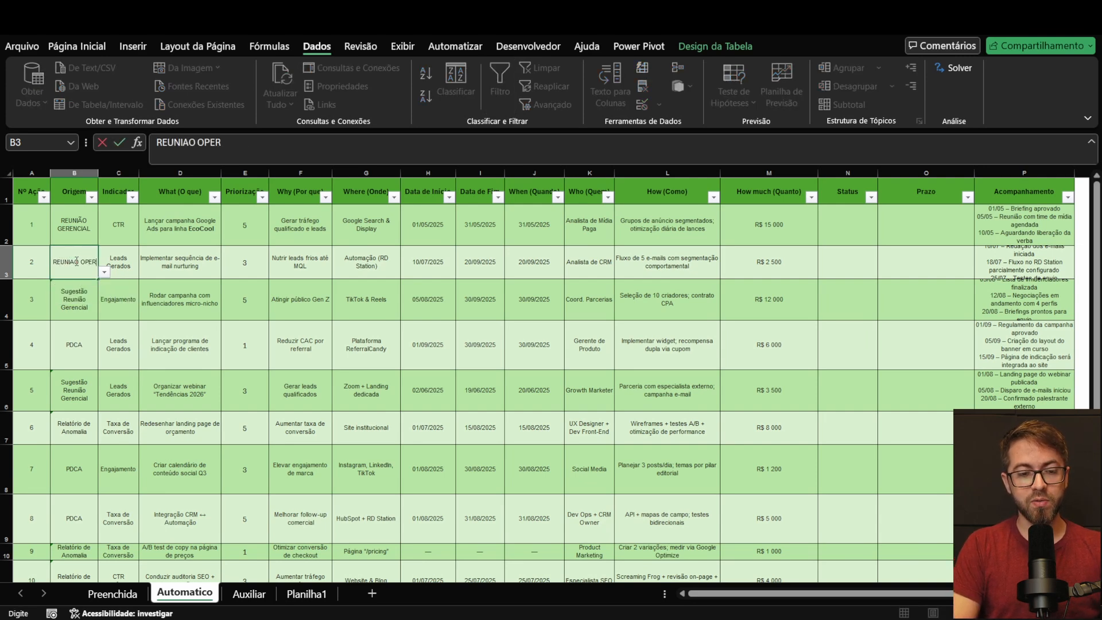
pyautogui.press('Return')
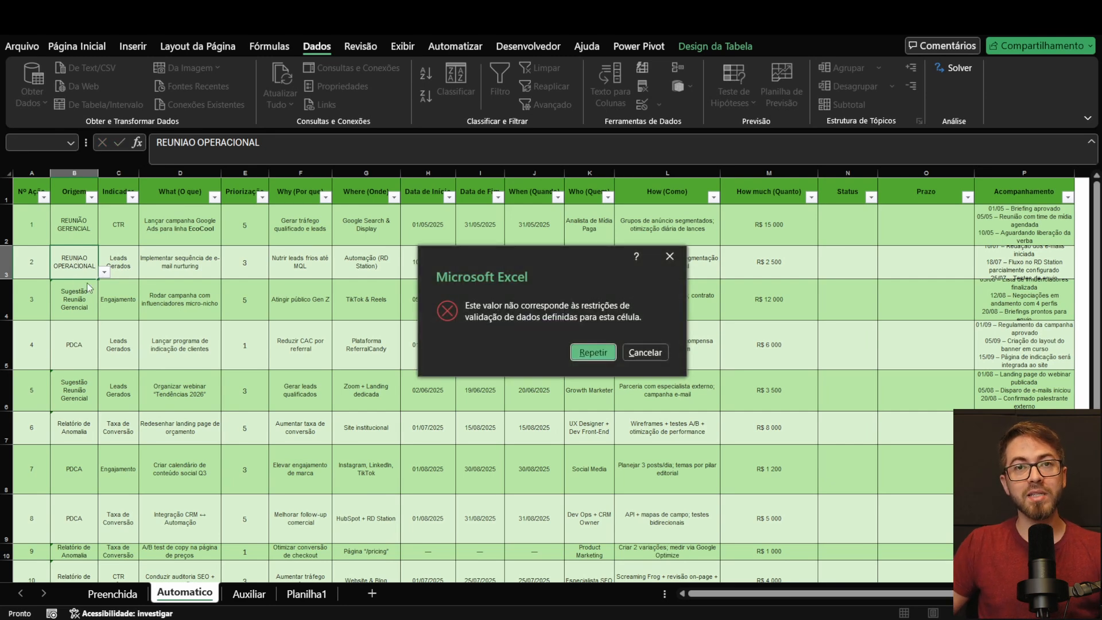
pyautogui.click(644, 352)
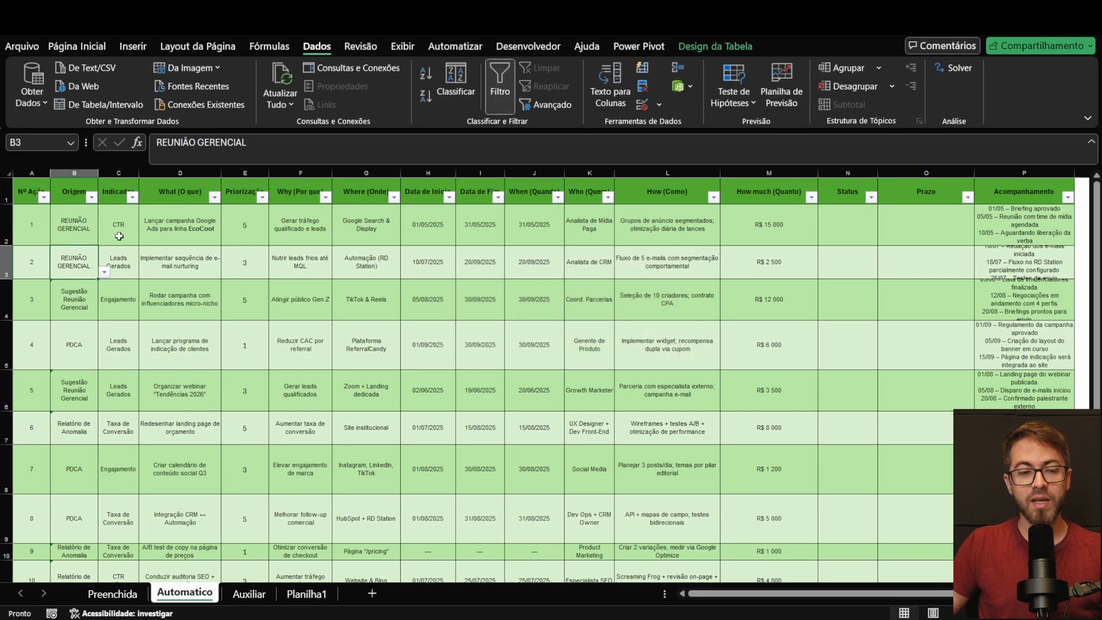
# Step: Review the Origem column down to the table's last row and the list options available for action 4
pyautogui.click(105, 283)
pyautogui.click(89, 266)
pyautogui.click(104, 272)
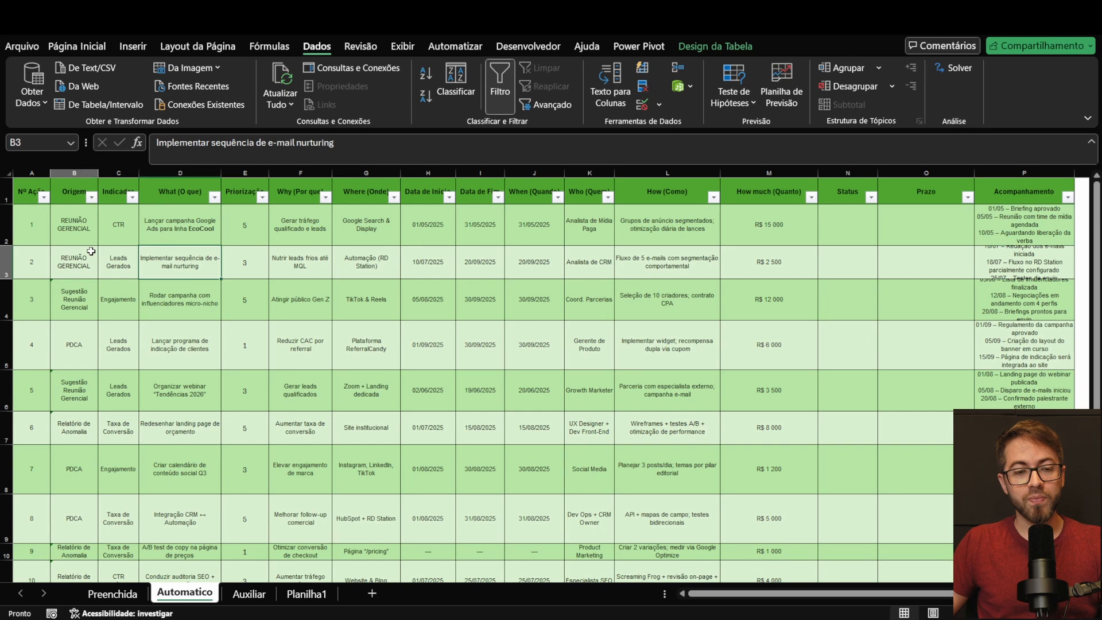
pyautogui.click(86, 253)
pyautogui.scroll(-1, 92, 241)
pyautogui.scroll(1, 103, 229)
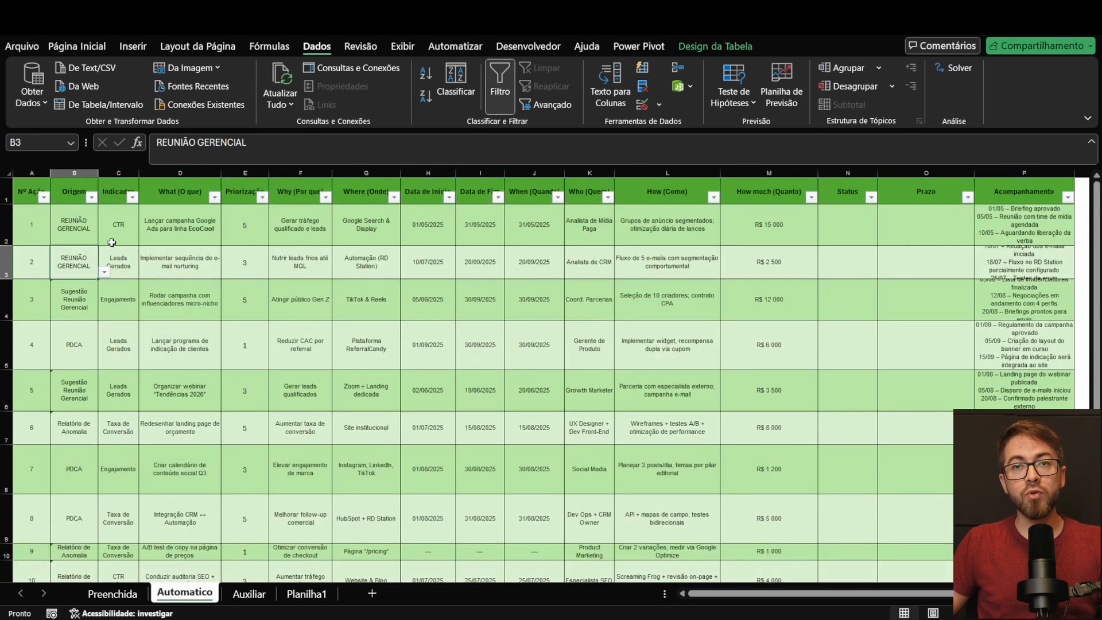
pyautogui.click(85, 356)
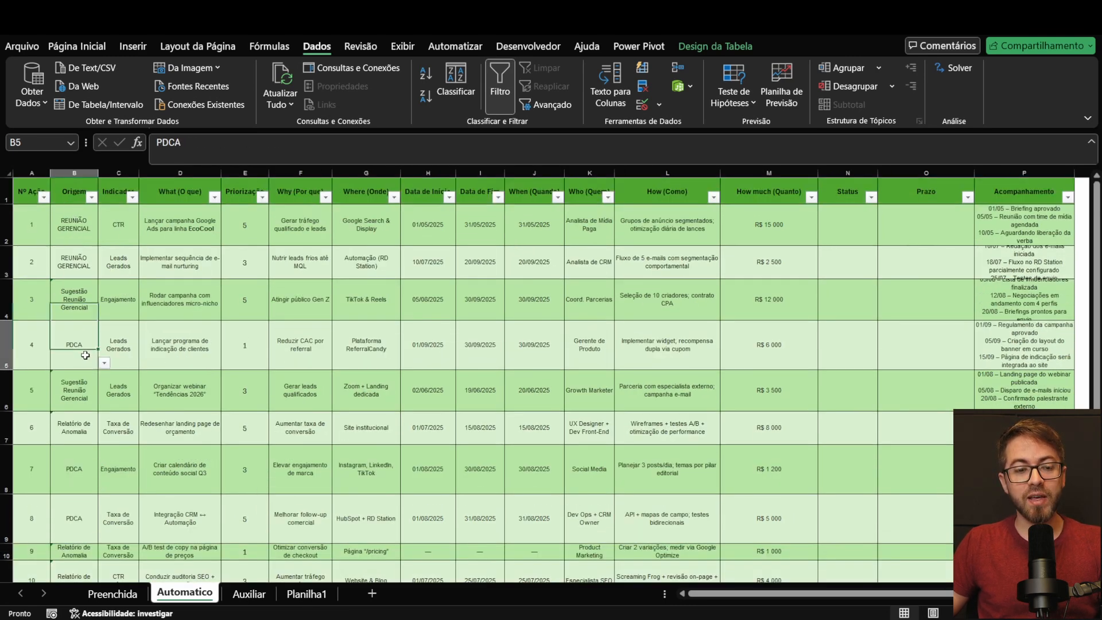
pyautogui.scroll(-1, 83, 402)
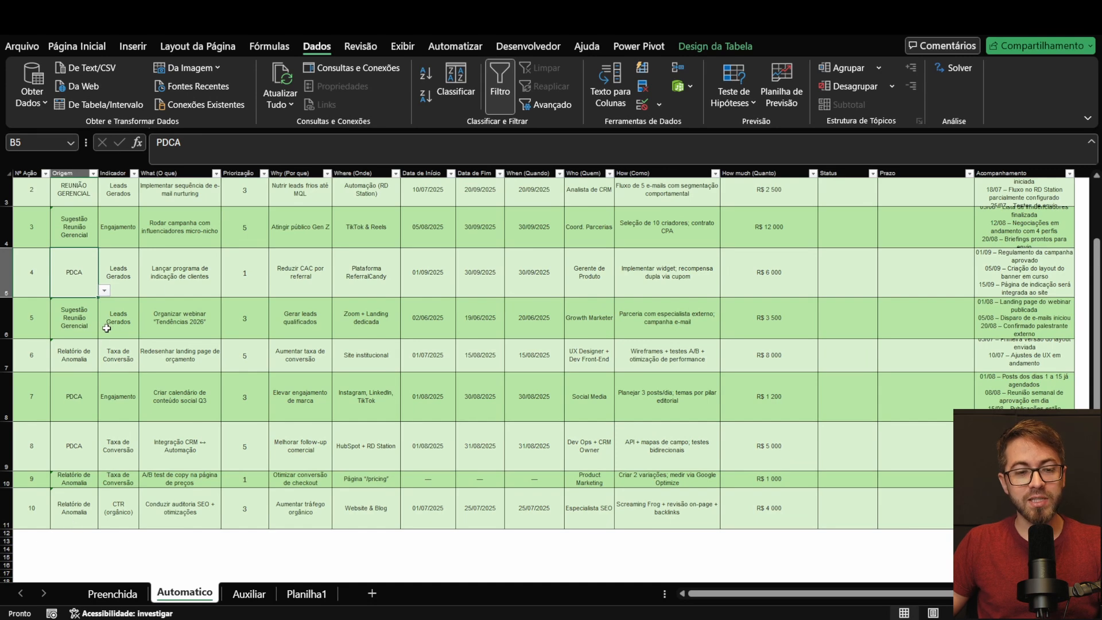
pyautogui.scroll(2, 112, 324)
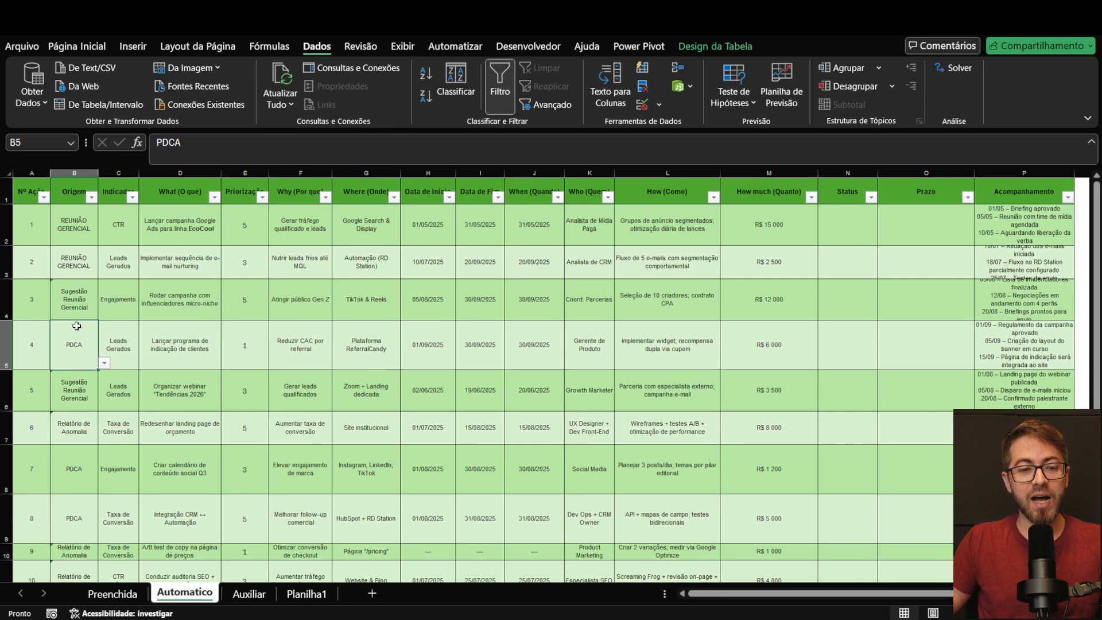
pyautogui.click(104, 363)
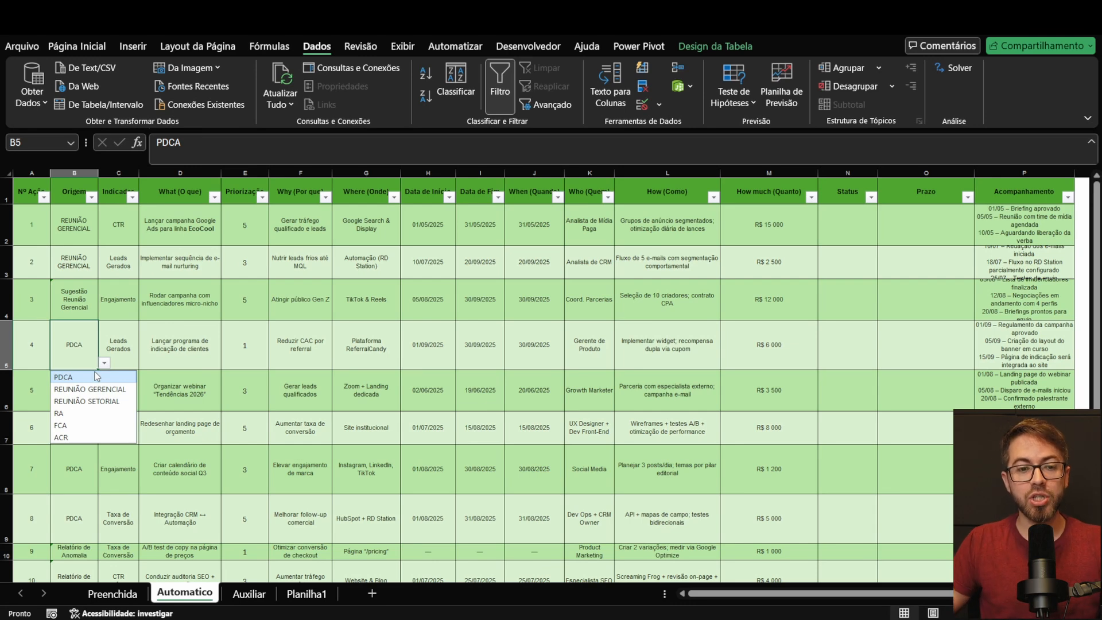
# Step: Clear the Indicador values of all ten actions in the table
pyautogui.click(108, 316)
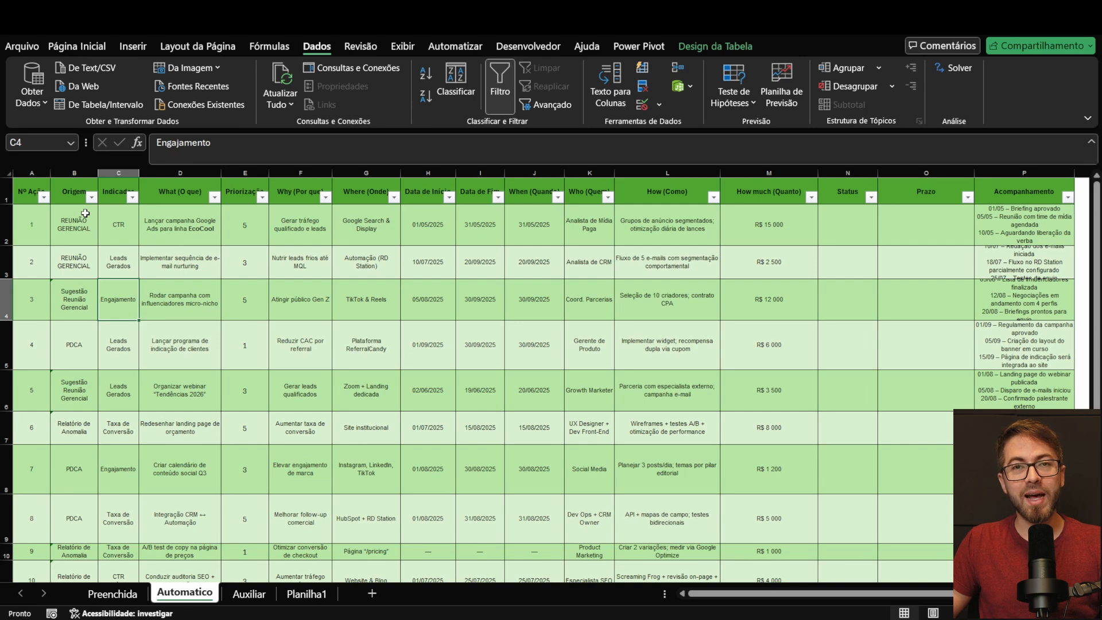
pyautogui.click(120, 215)
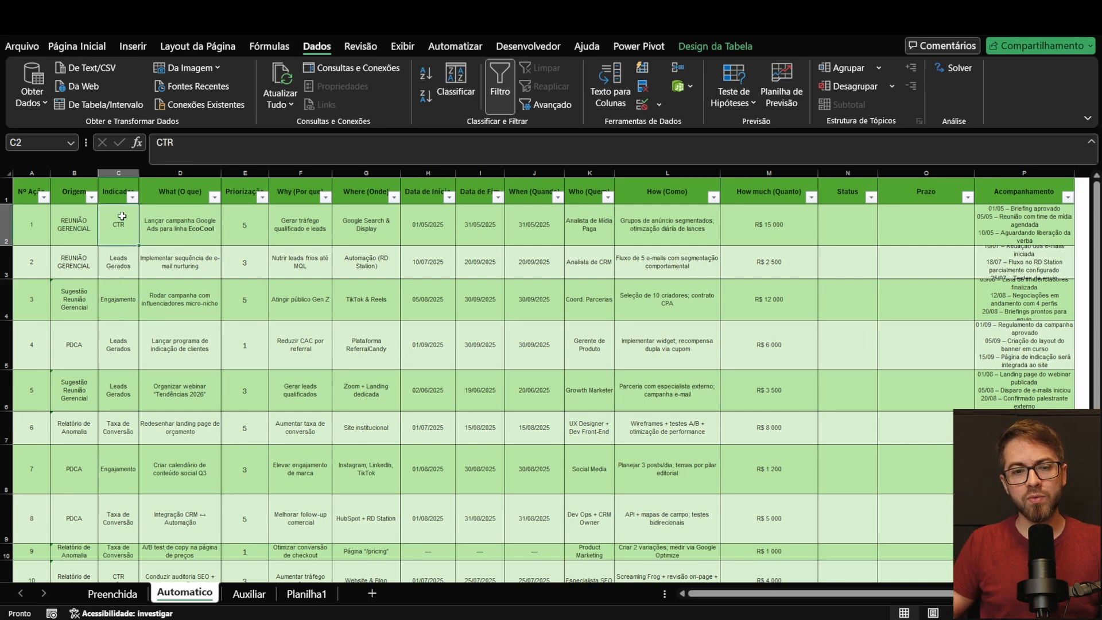
pyautogui.hotkey('ctrl', 'shift', 'Down')
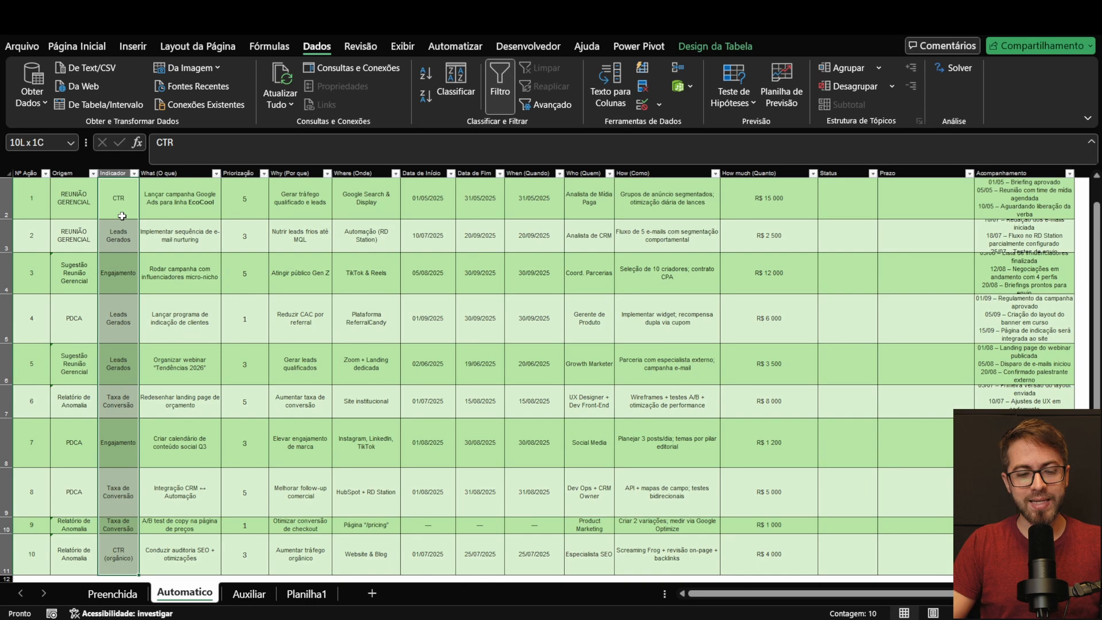
pyautogui.press('Delete')
pyautogui.scroll(1, 120, 213)
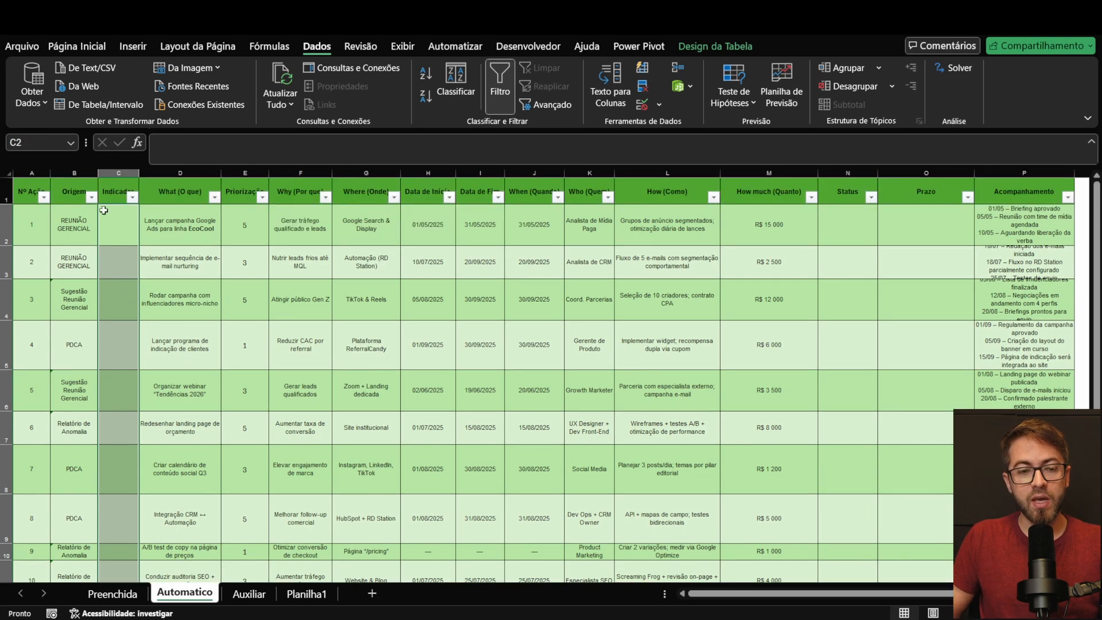
pyautogui.click(113, 193)
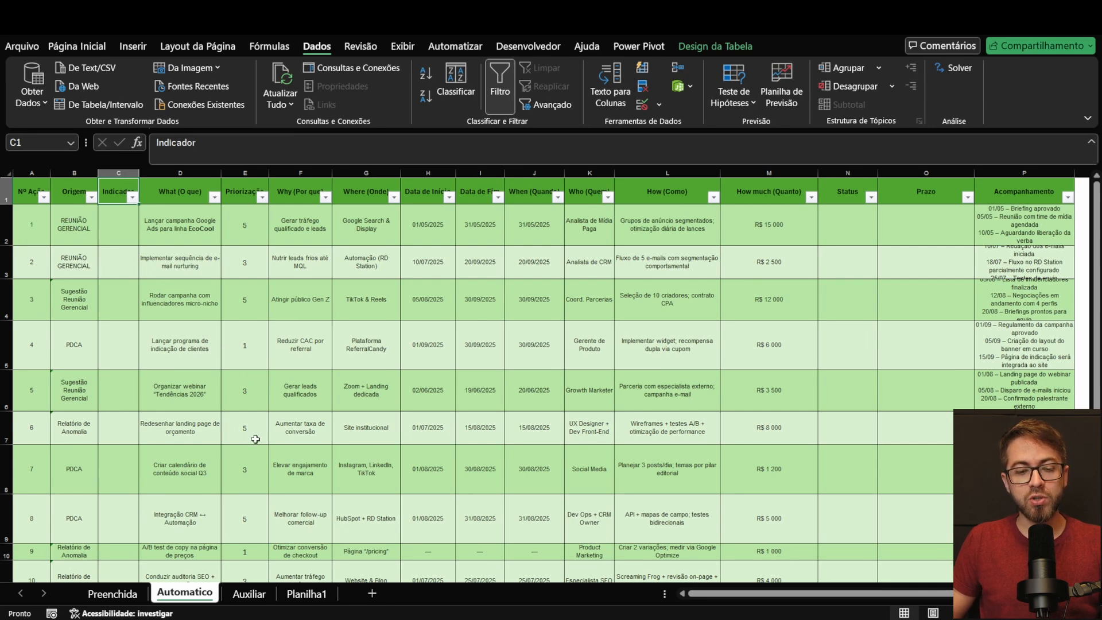
# Step: Go to the Auxiliar sheet and review the headings Origem, Priorização, Indicadores, Status and Prazo under Listas auxiliares
pyautogui.click(249, 593)
pyautogui.click(394, 440)
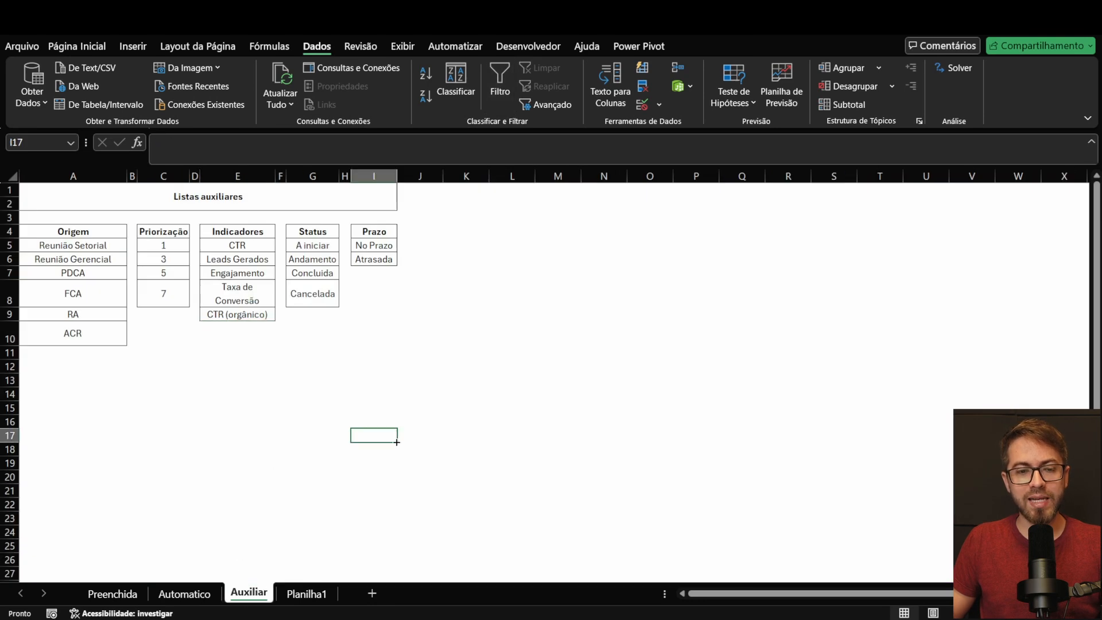
pyautogui.click(121, 191)
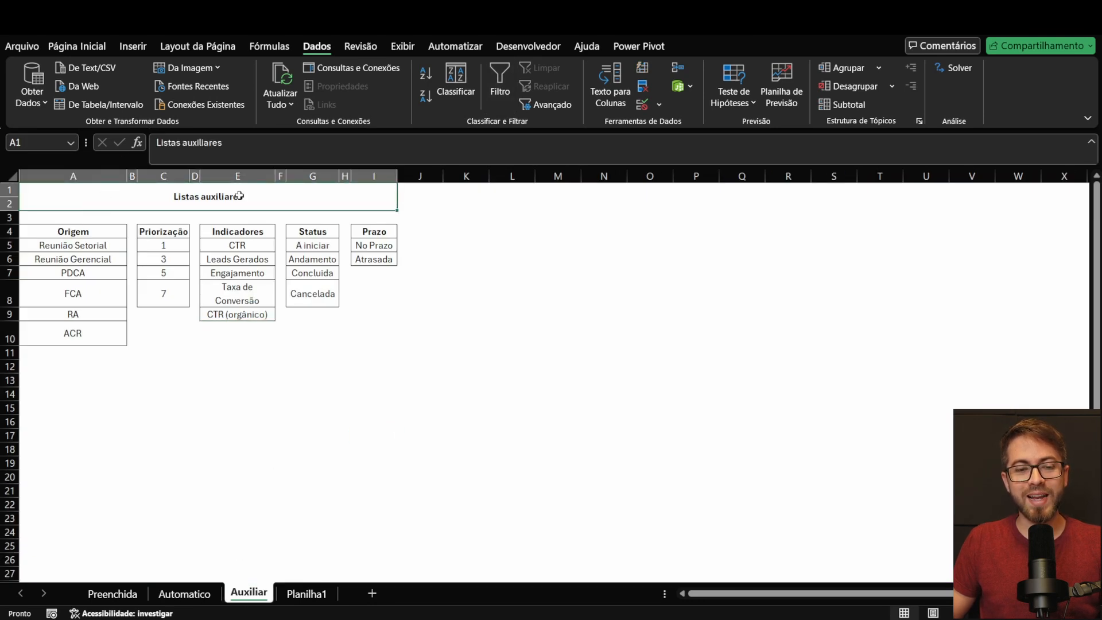
pyautogui.click(106, 235)
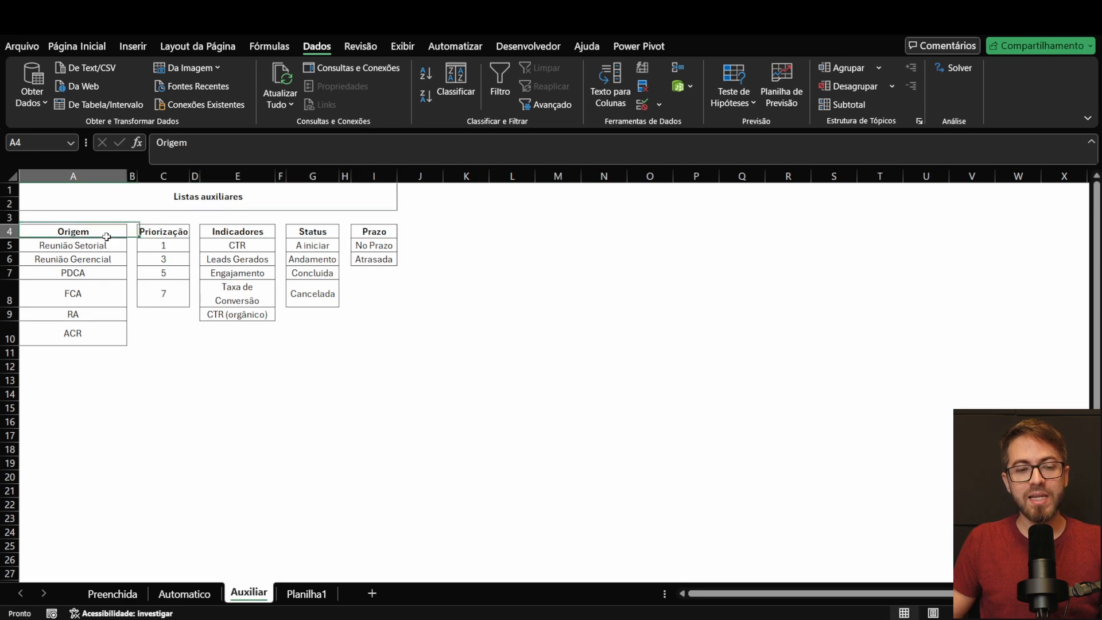
pyautogui.click(172, 231)
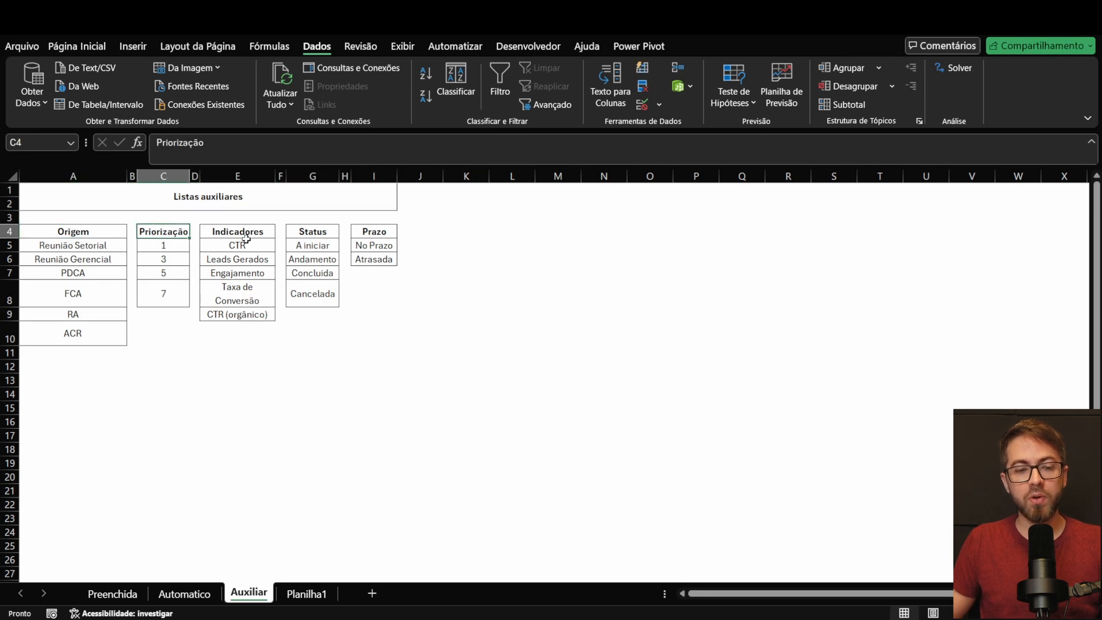
pyautogui.click(257, 232)
pyautogui.click(308, 231)
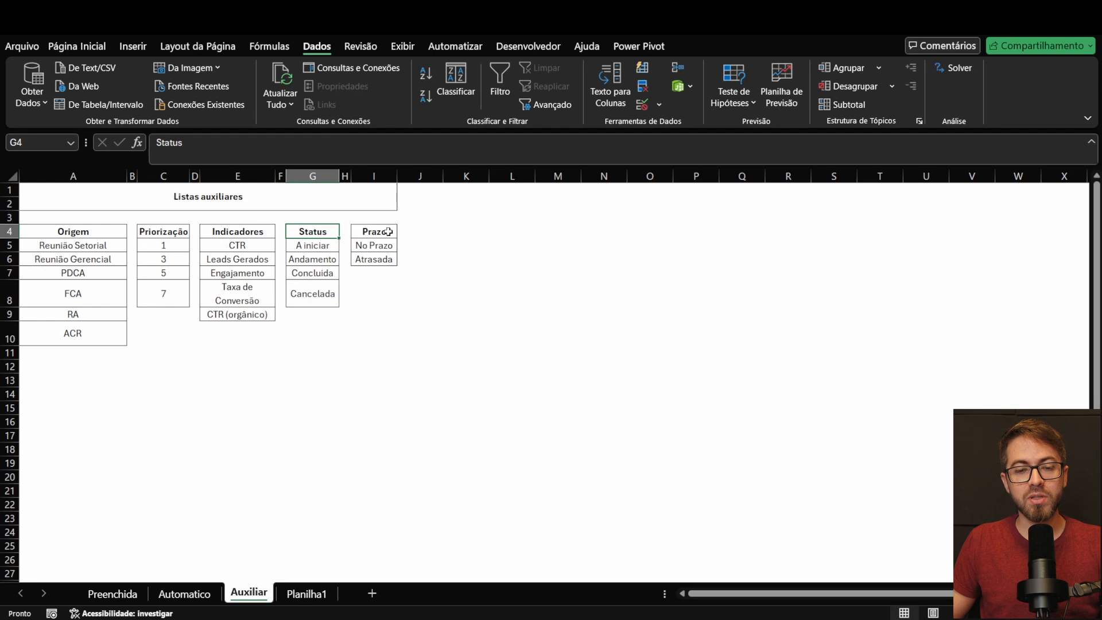
pyautogui.click(388, 232)
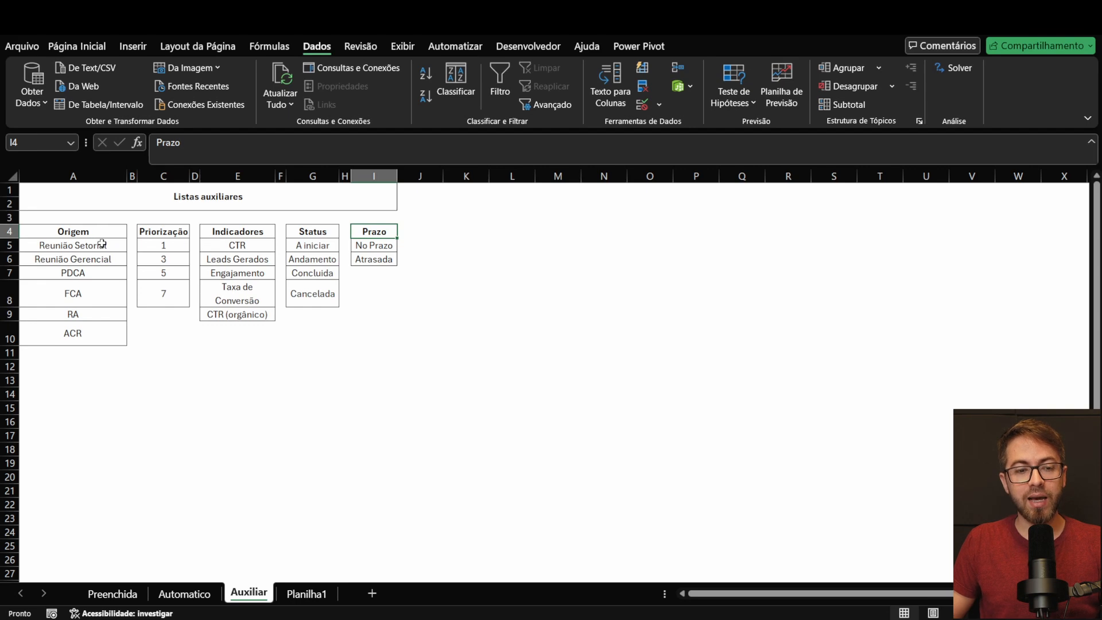
# Step: Review the entries of each auxiliary list, from the Origem options through to the Prazo options
pyautogui.moveTo(101, 243); pyautogui.dragTo(95, 326)
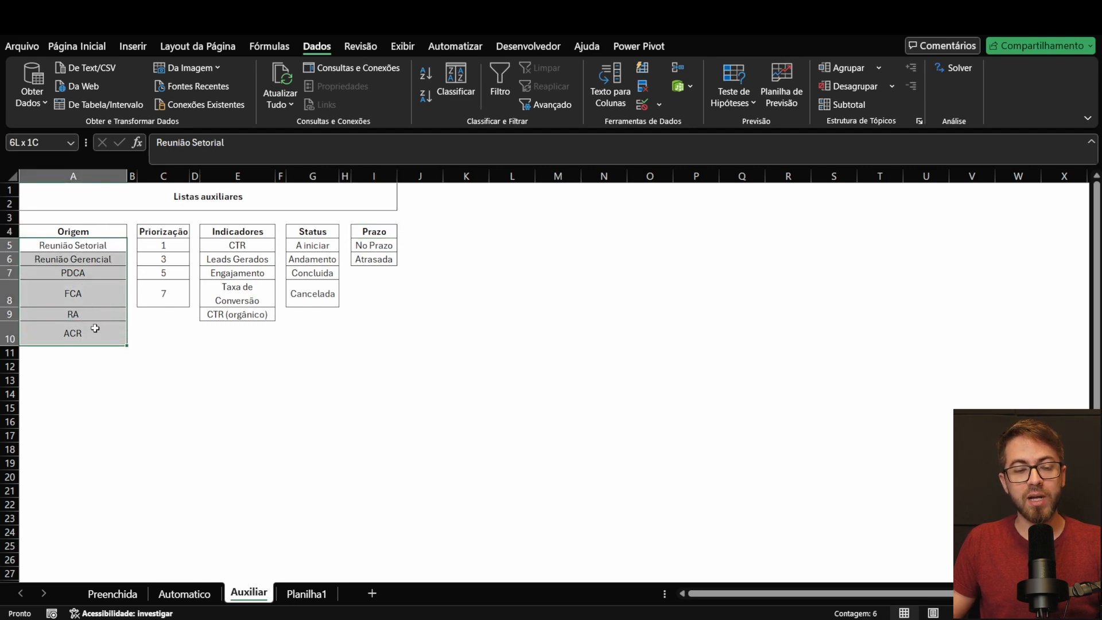
pyautogui.moveTo(146, 246); pyautogui.dragTo(149, 294)
pyautogui.moveTo(208, 242); pyautogui.dragTo(211, 315)
pyautogui.moveTo(321, 245); pyautogui.dragTo(313, 296)
pyautogui.moveTo(374, 245); pyautogui.dragTo(370, 264)
pyautogui.click(461, 268)
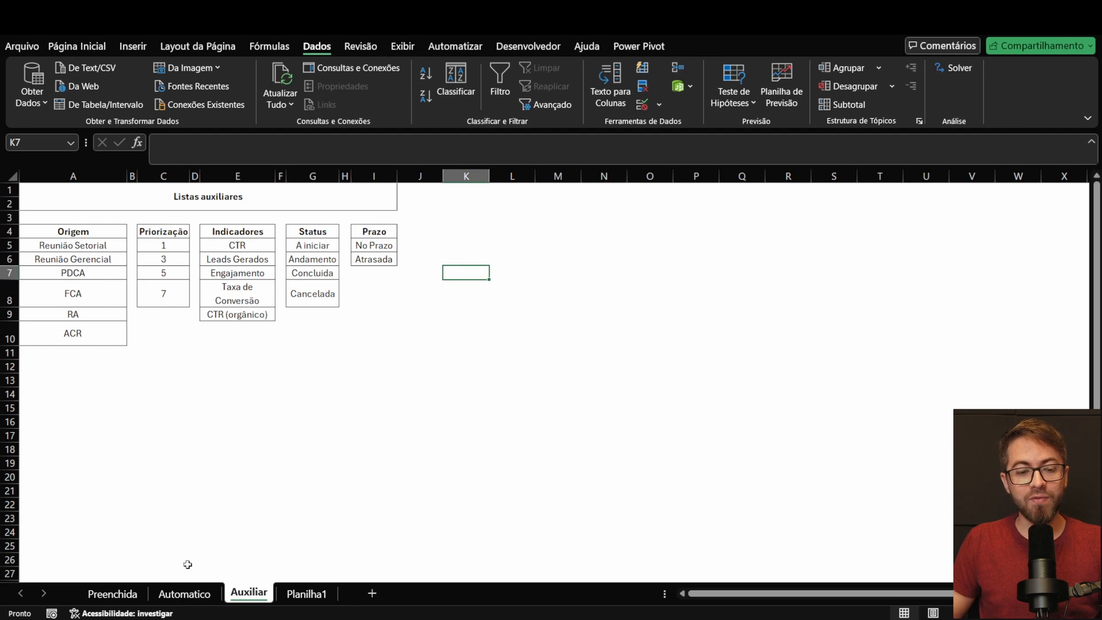
# Step: Return to the Automatico sheet and inspect the validation source of action 1's Origem cell, leaving it unedited
pyautogui.click(189, 593)
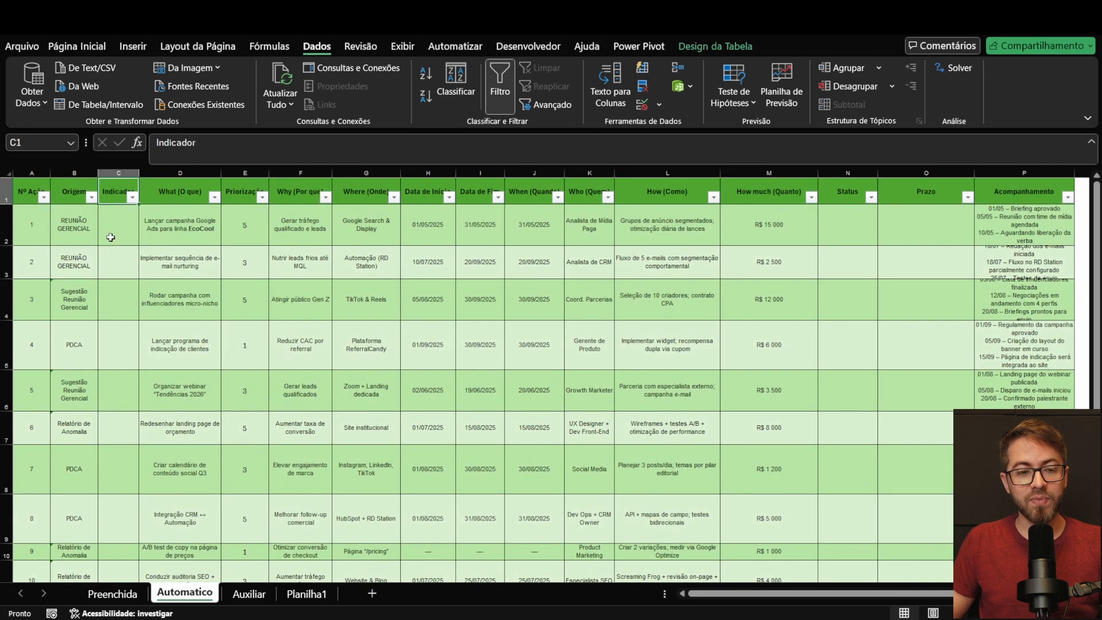
pyautogui.click(80, 224)
pyautogui.click(643, 105)
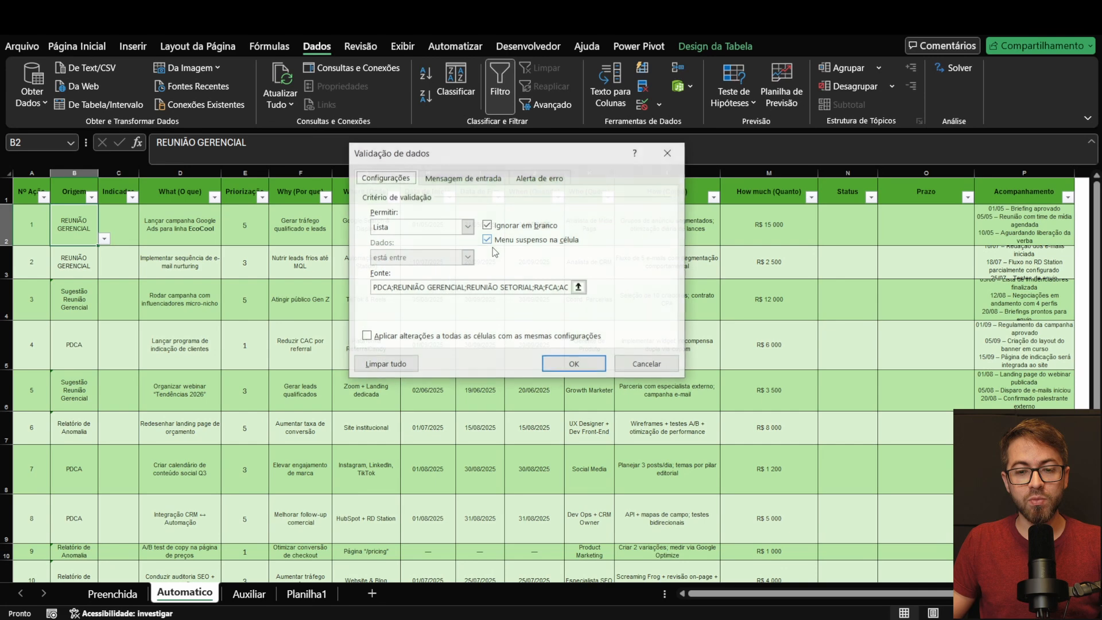
pyautogui.moveTo(375, 287); pyautogui.dragTo(540, 287)
pyautogui.click(658, 367)
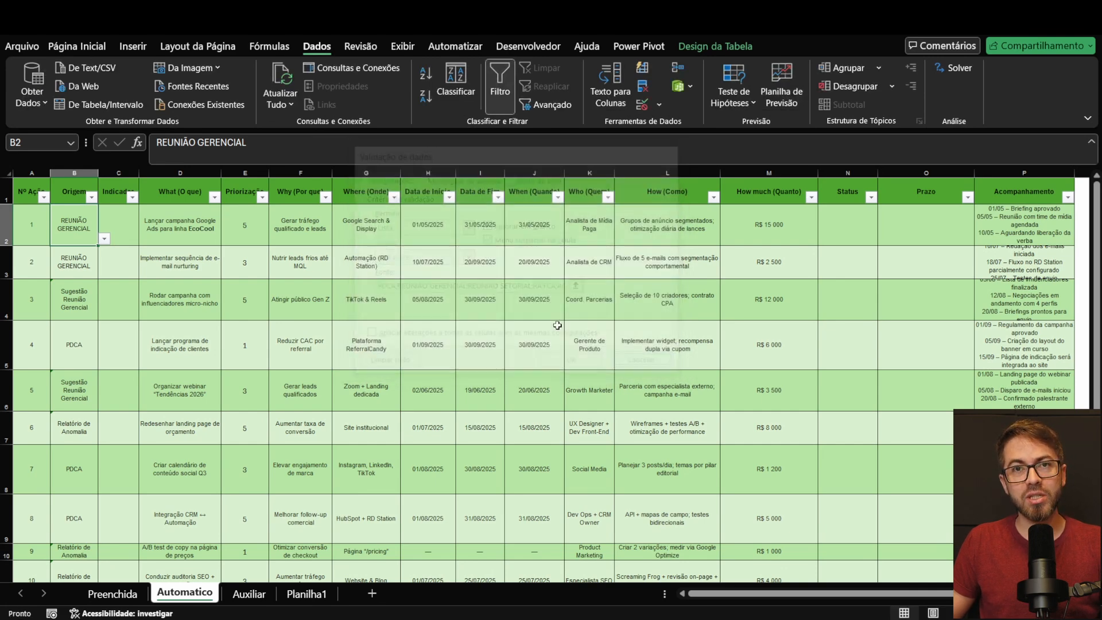
# Step: Apply list validation to the table's whole Indicador column, using the Indicadores entries =Auxiliar!$E$5:$E$9 as the source
pyautogui.click(136, 243)
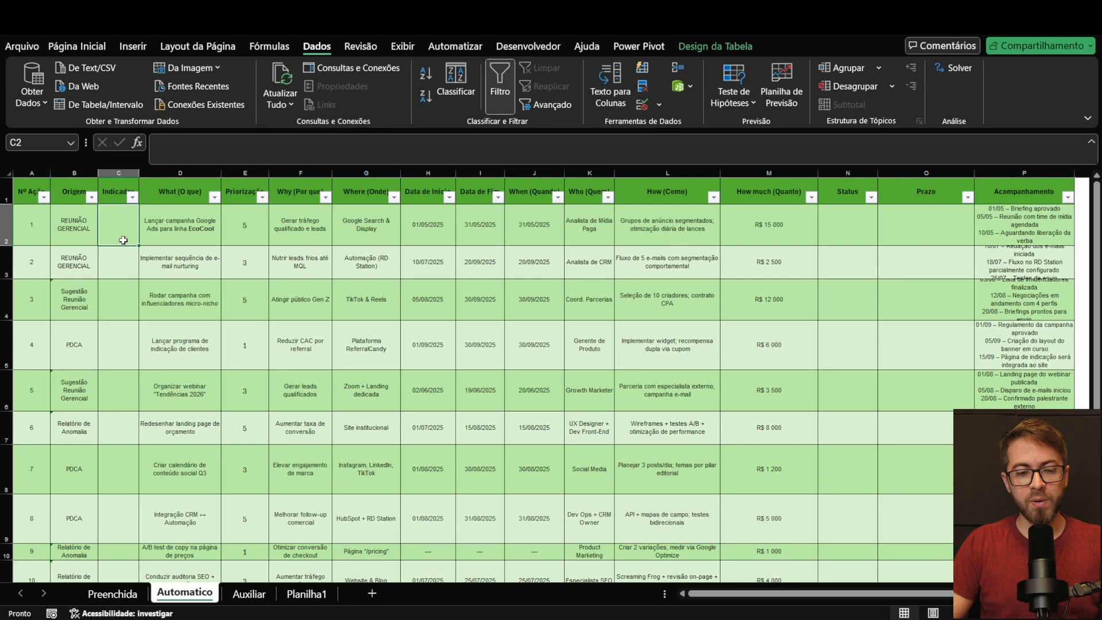
pyautogui.hotkey('ctrl', 'space')
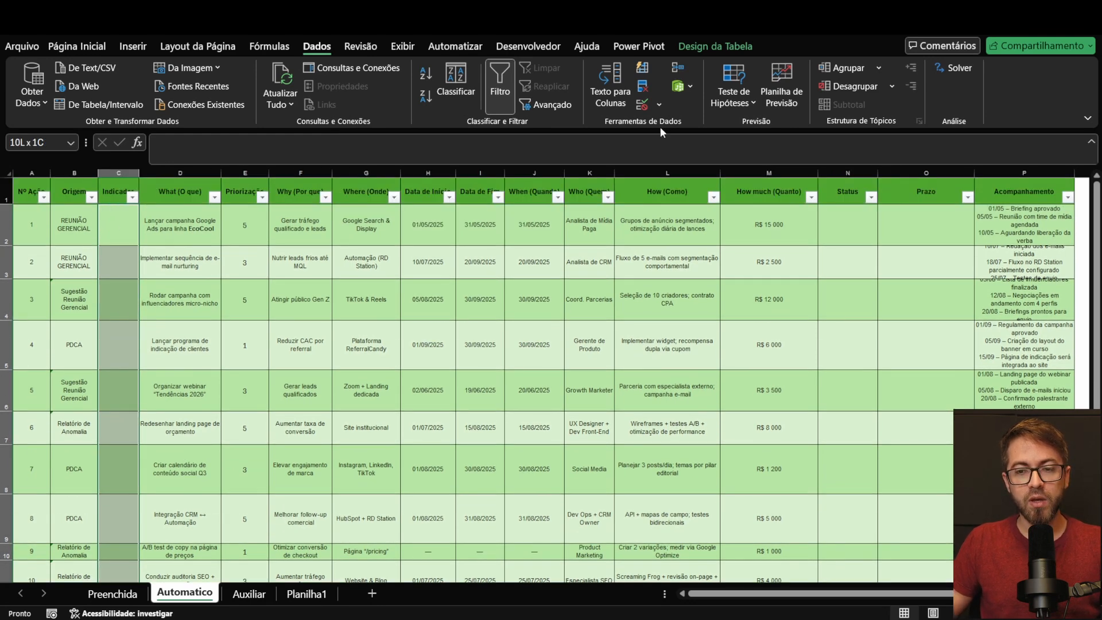
pyautogui.click(643, 105)
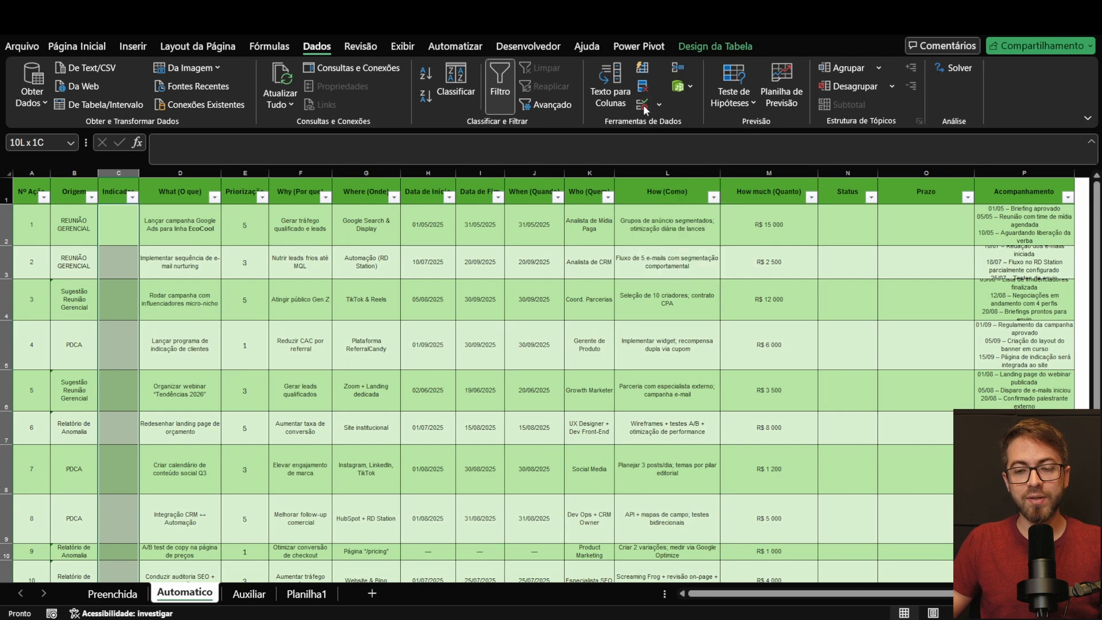
pyautogui.click(467, 227)
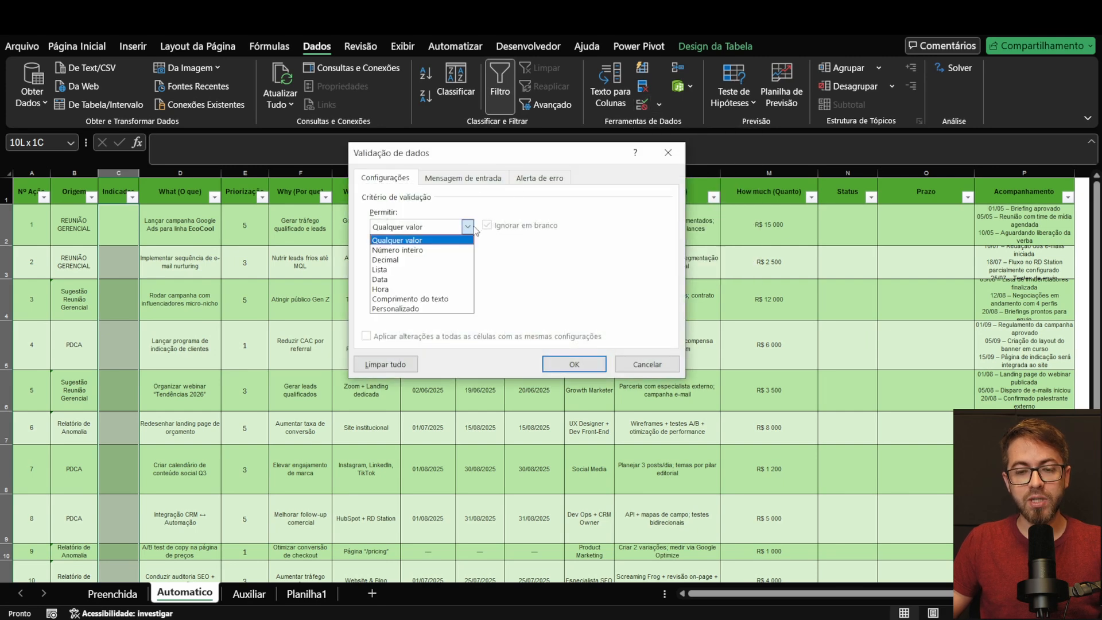
pyautogui.click(418, 268)
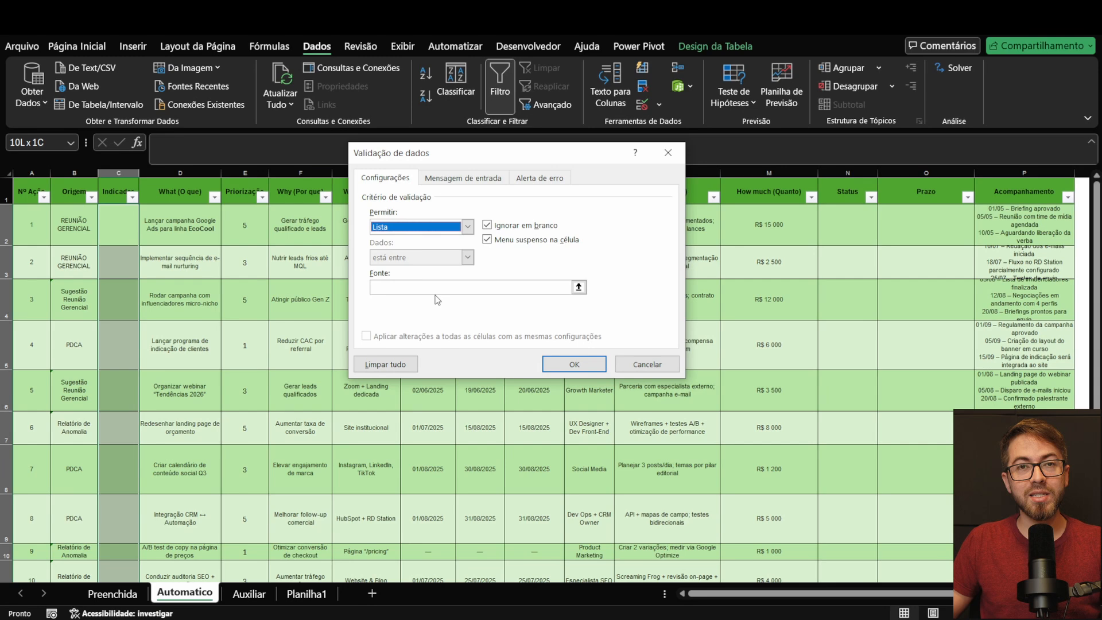
pyautogui.click(579, 287)
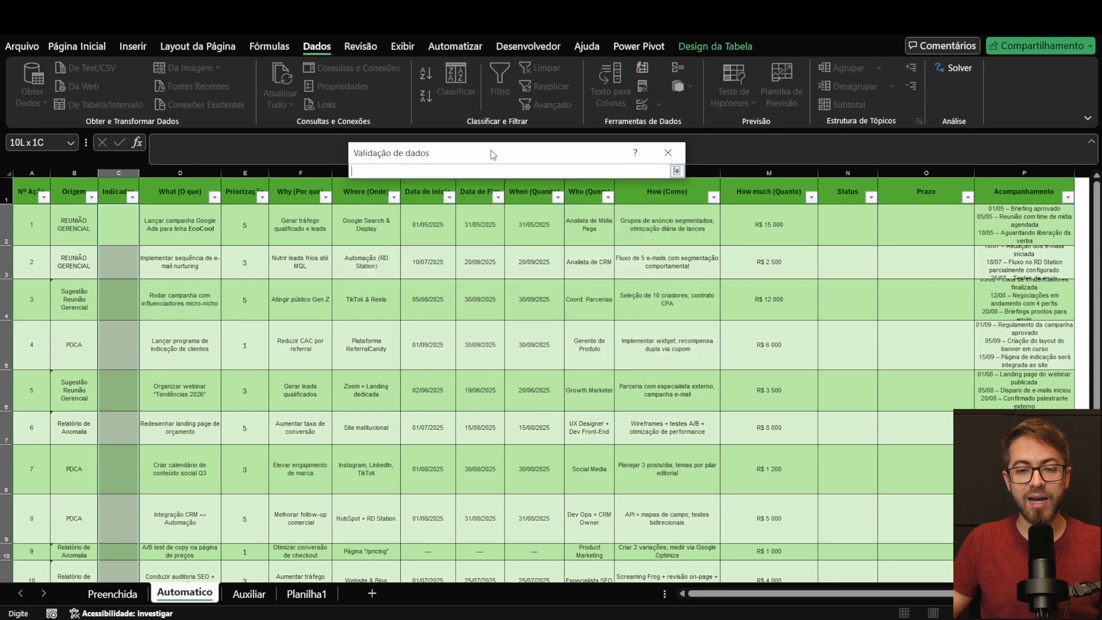
pyautogui.click(249, 594)
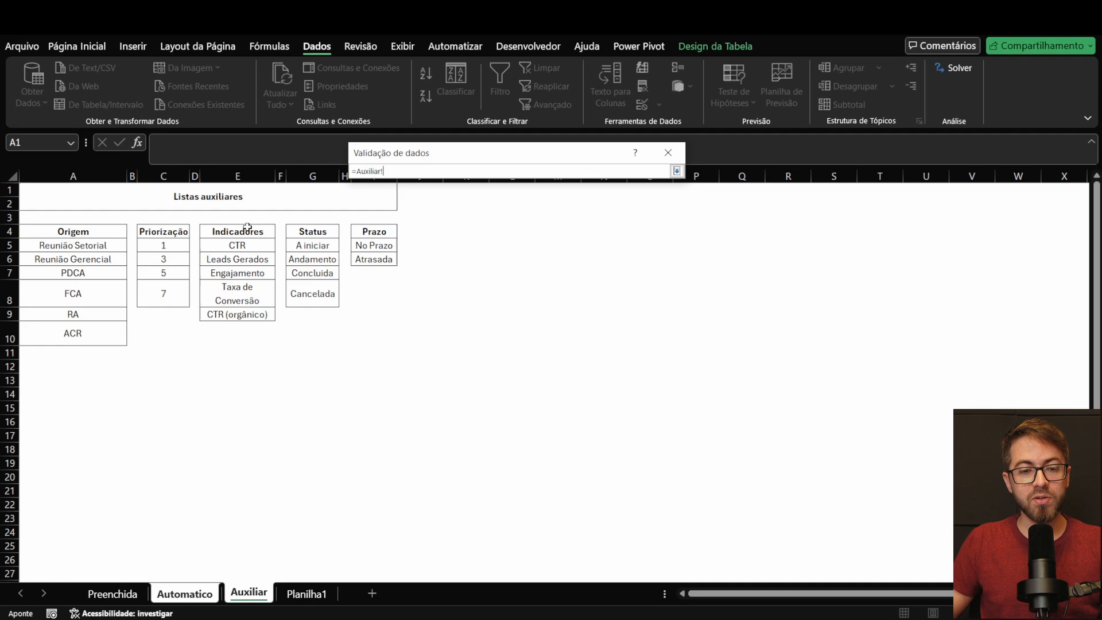
pyautogui.moveTo(262, 242); pyautogui.dragTo(270, 310)
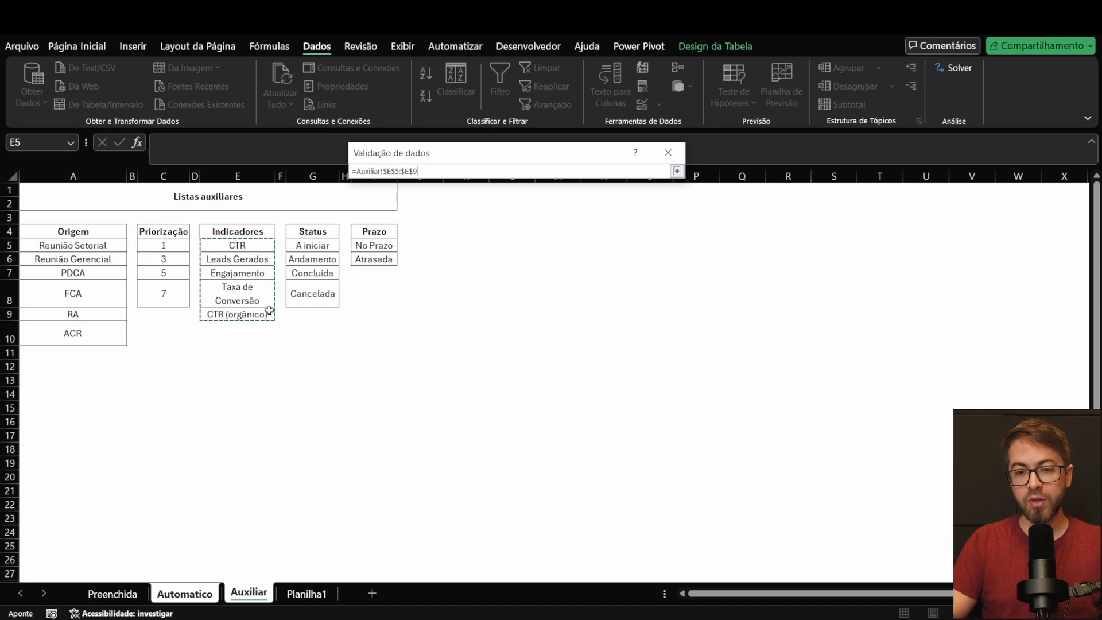
pyautogui.press('Return')
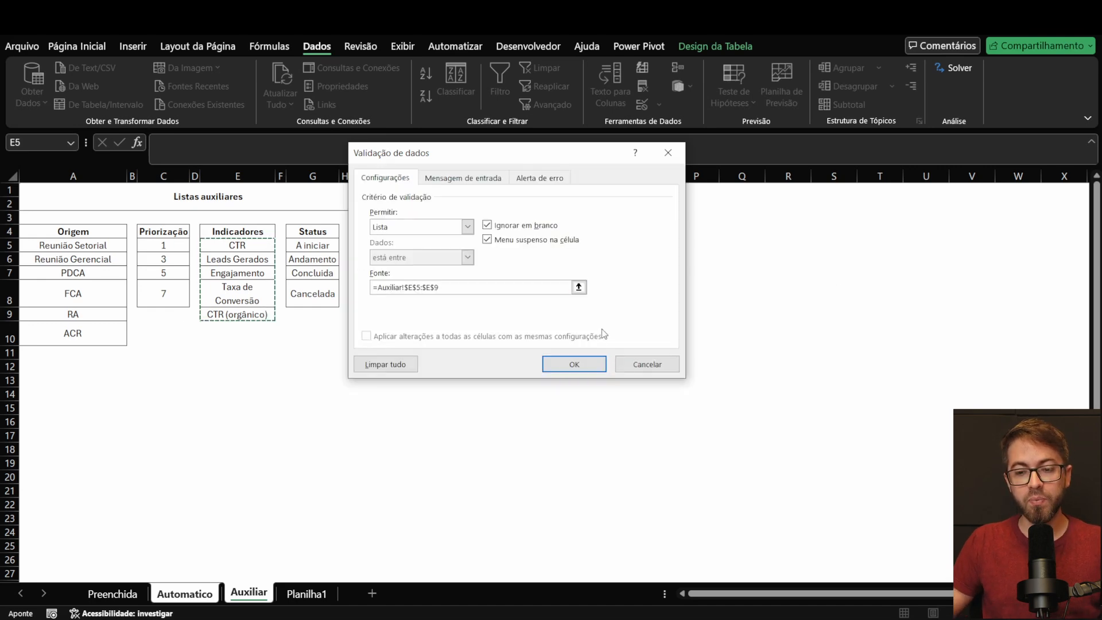
pyautogui.click(594, 368)
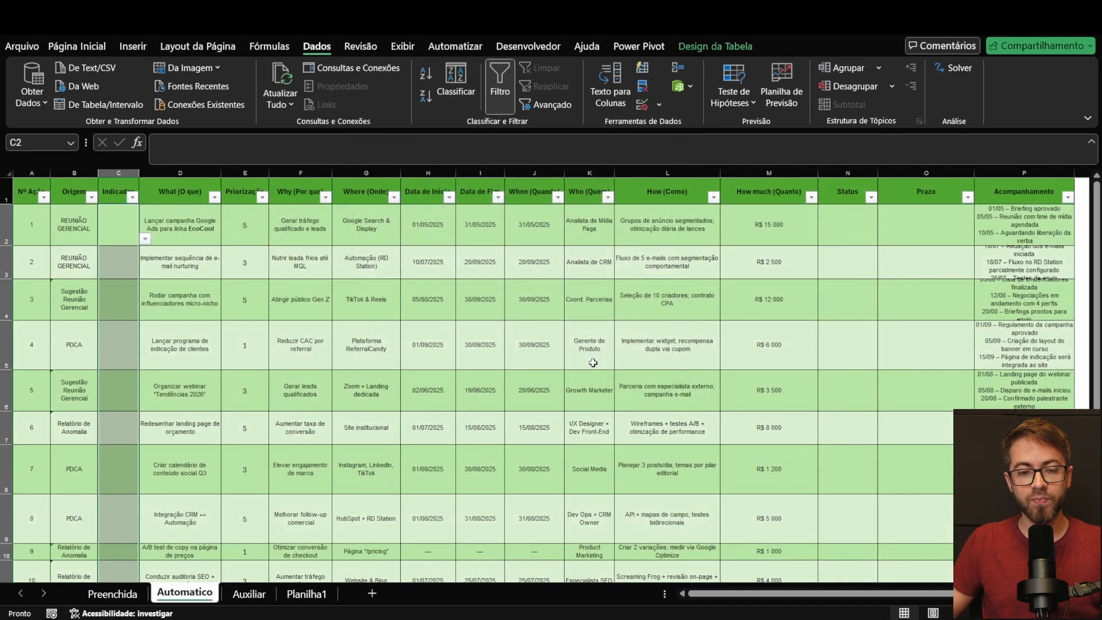
# Step: Check the Indicador options offered for action 1 and look at the source list on the Auxiliar sheet
pyautogui.click(145, 238)
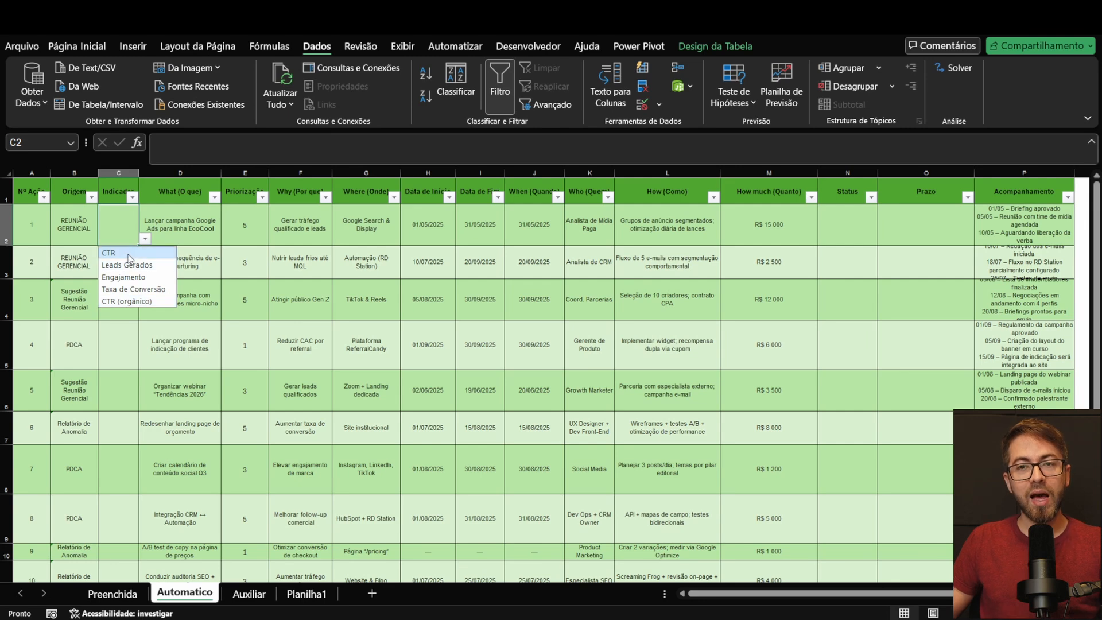
pyautogui.click(135, 349)
pyautogui.click(122, 243)
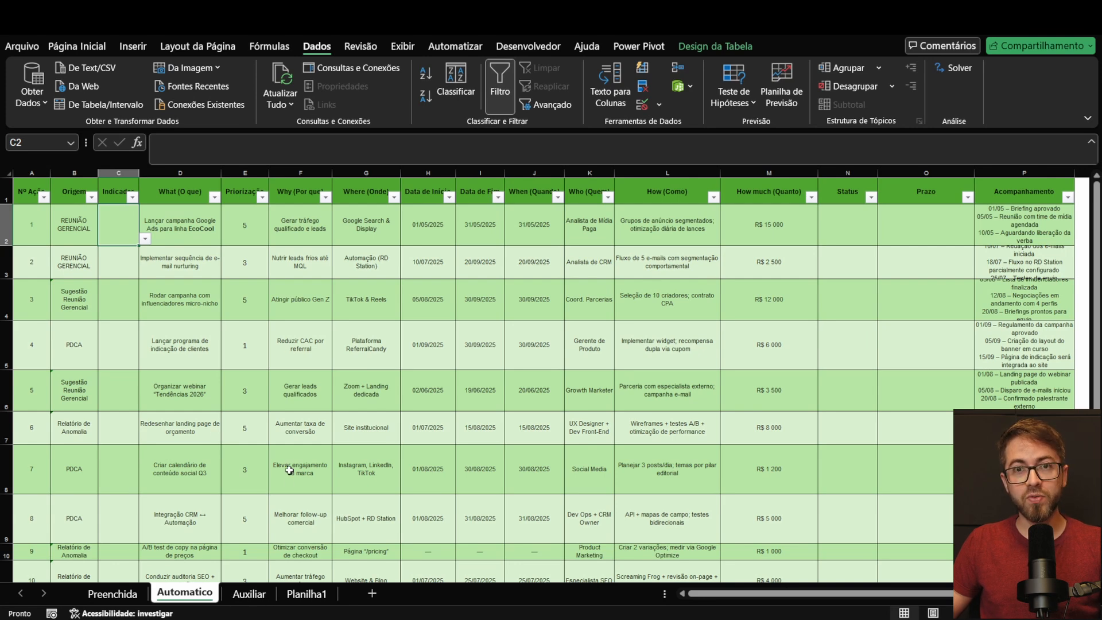
pyautogui.click(248, 592)
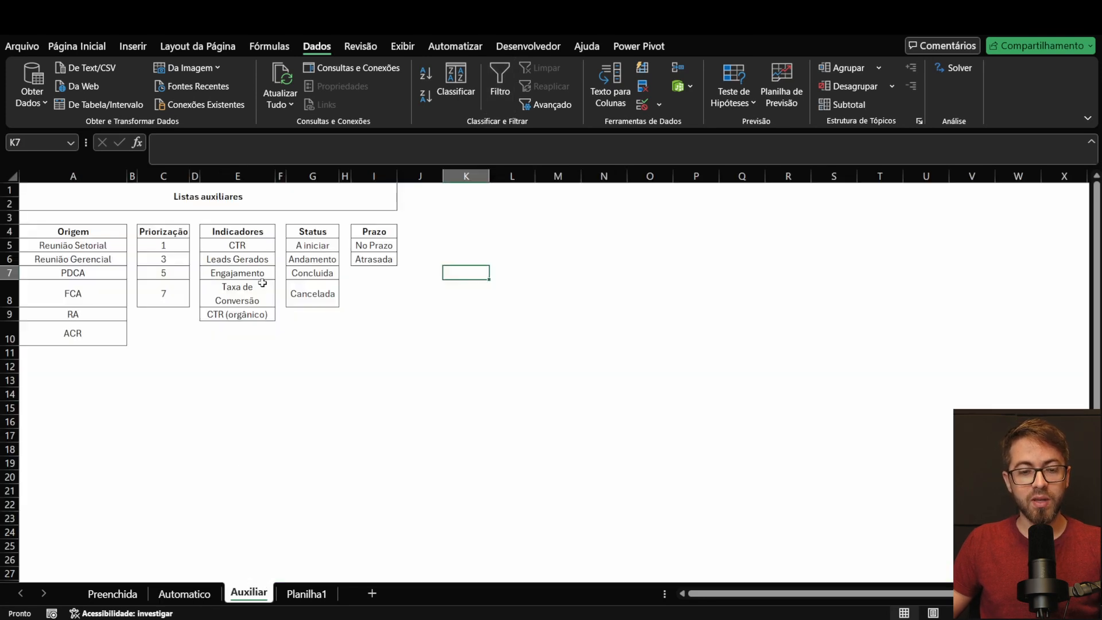
pyautogui.click(184, 593)
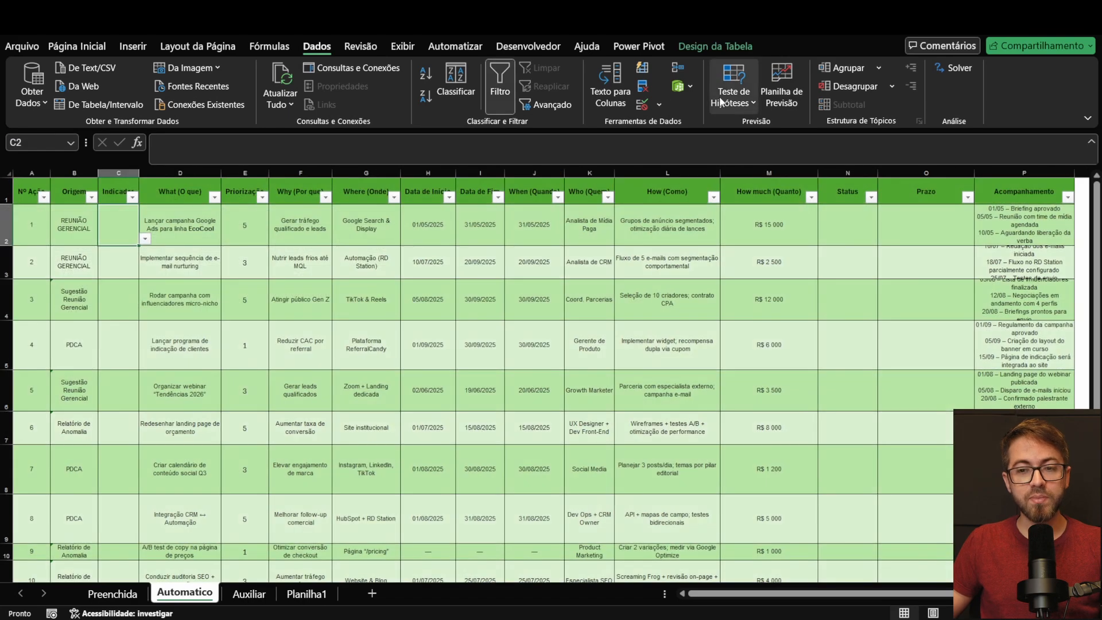
# Step: Extend the Indicador column's validation source to =Auxiliar!$E$5:$E$10 and open the list for action 1 to check it
pyautogui.hotkey('ctrl', 'shift', 'Down')
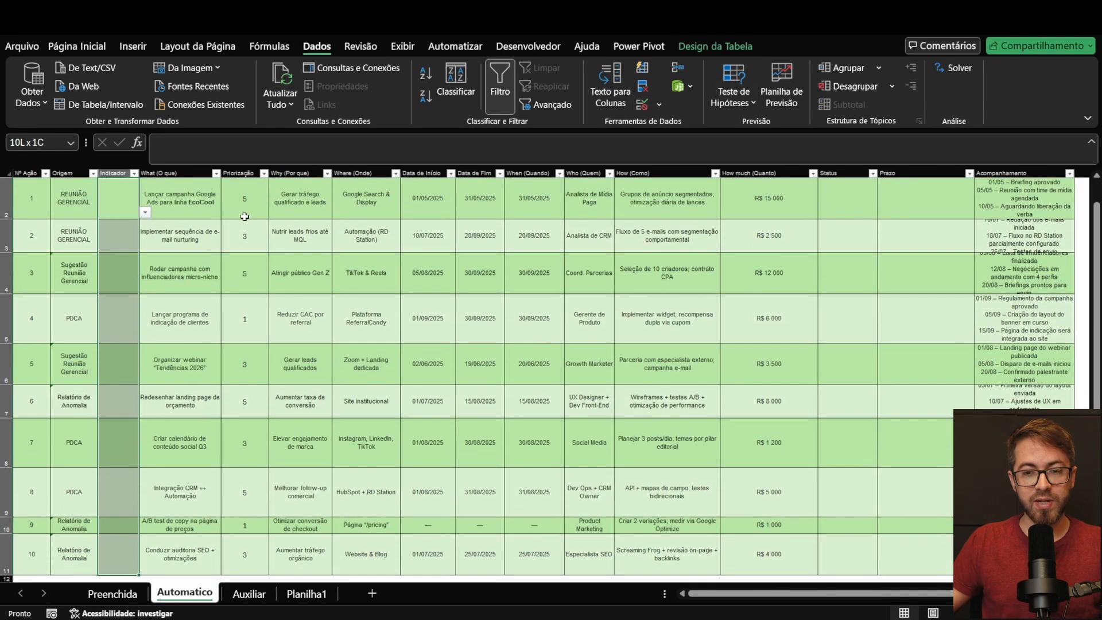
pyautogui.click(643, 103)
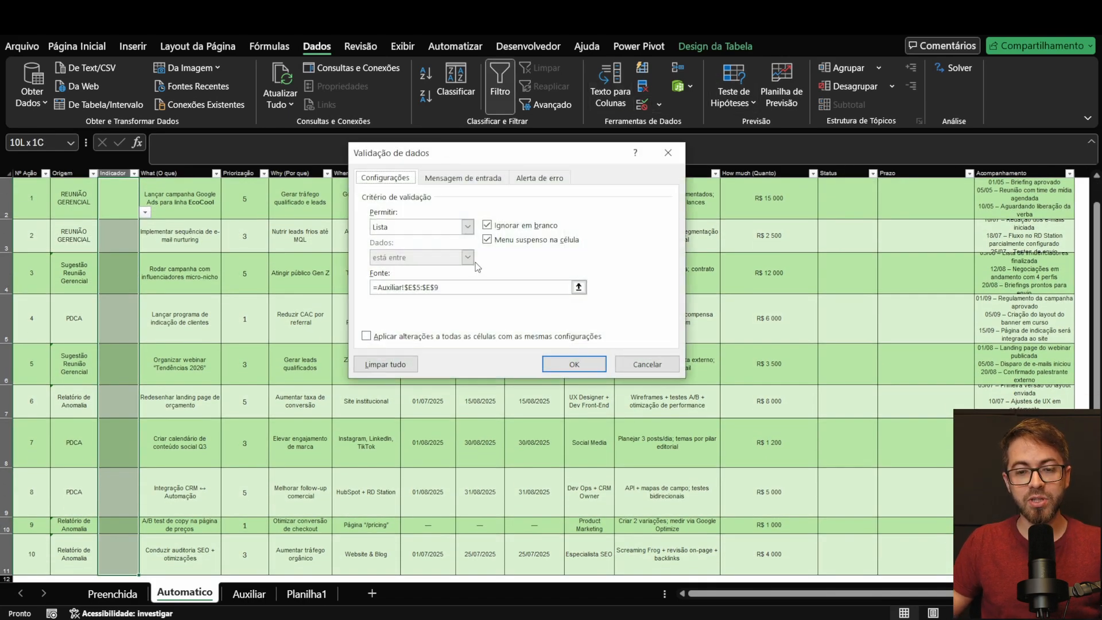
pyautogui.click(578, 287)
pyautogui.moveTo(239, 246); pyautogui.dragTo(251, 325)
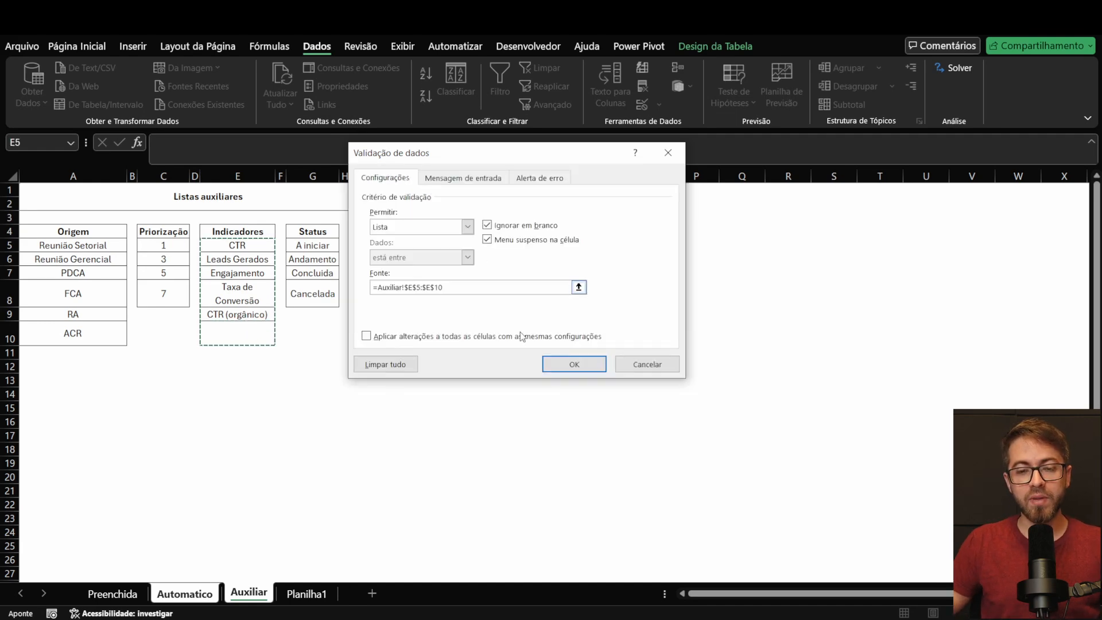
pyautogui.click(574, 364)
pyautogui.click(126, 204)
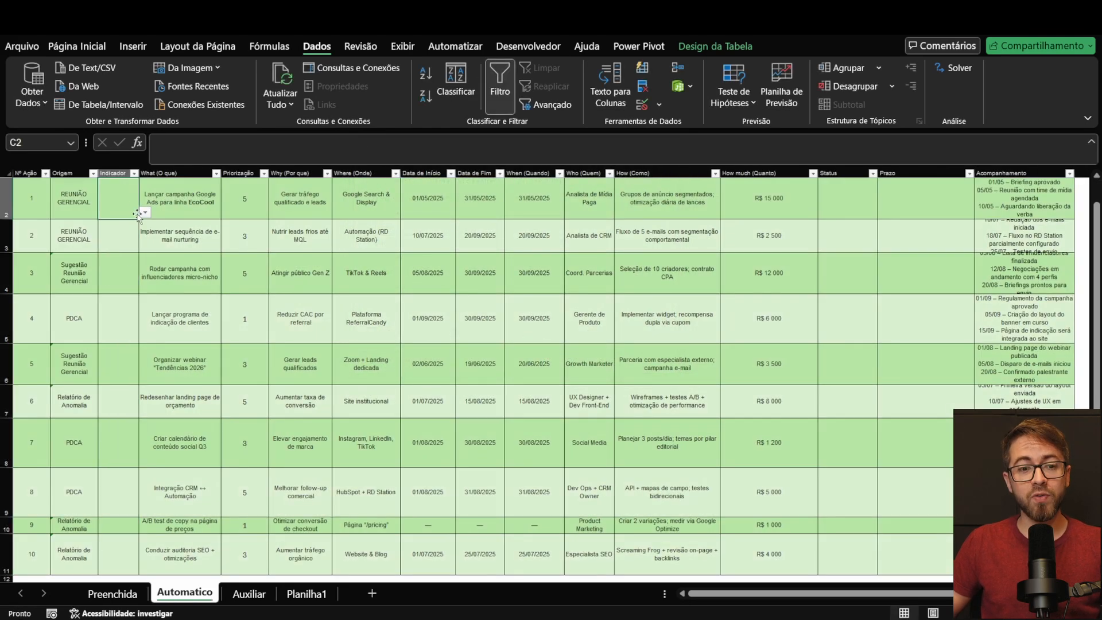
pyautogui.click(145, 213)
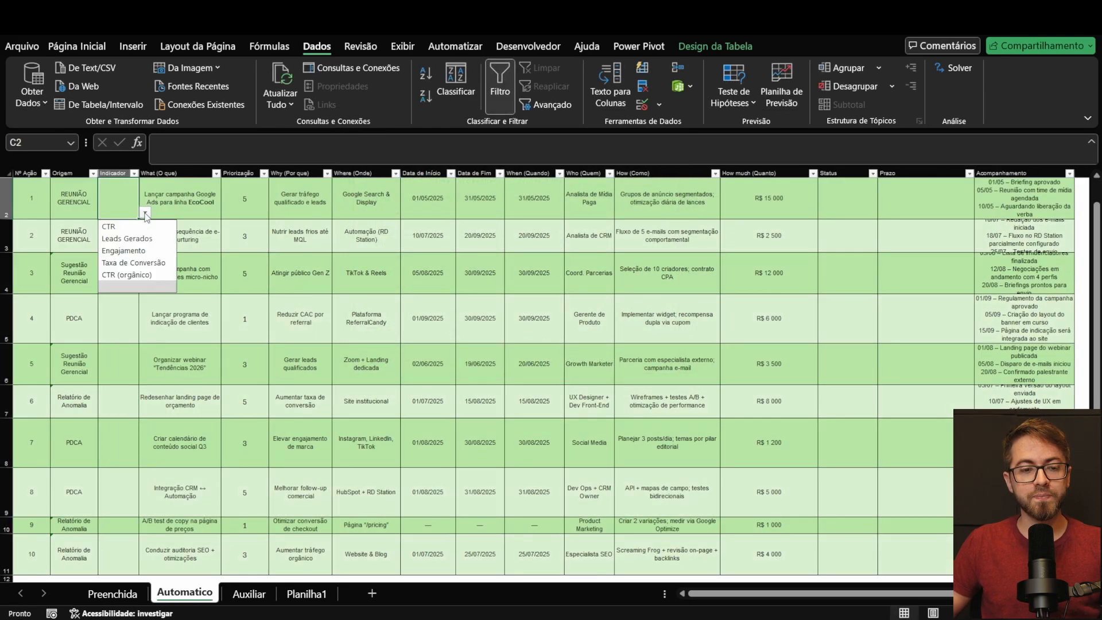
# Step: Add LIKES NO CANAL as a new indicator in cell E10 of the Auxiliar sheet's Indicadores list
pyautogui.click(122, 287)
pyautogui.click(145, 213)
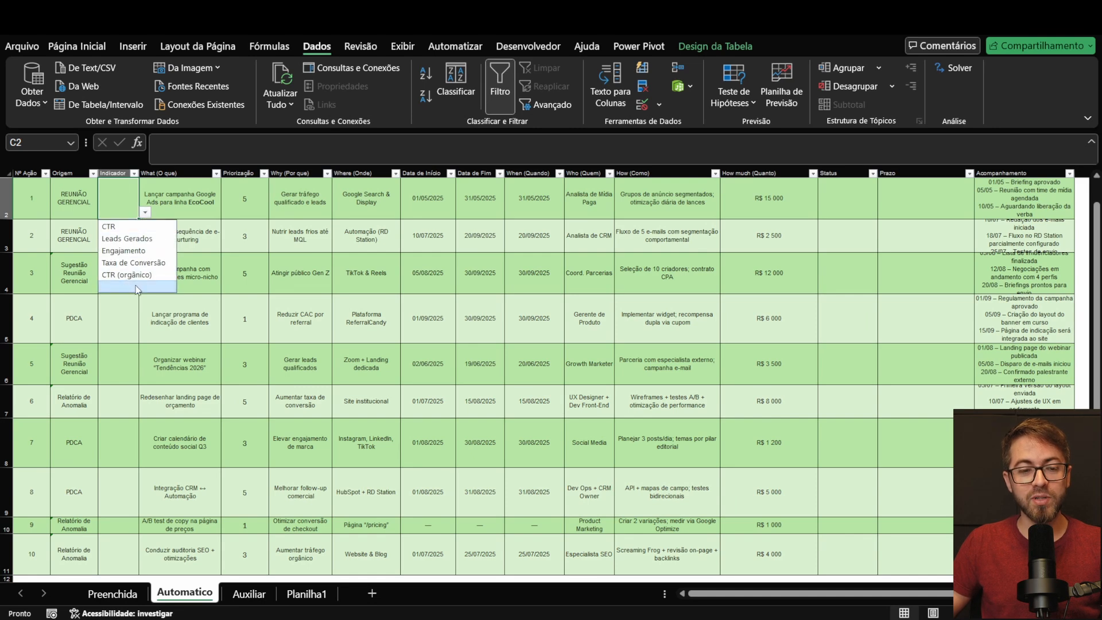
pyautogui.click(137, 289)
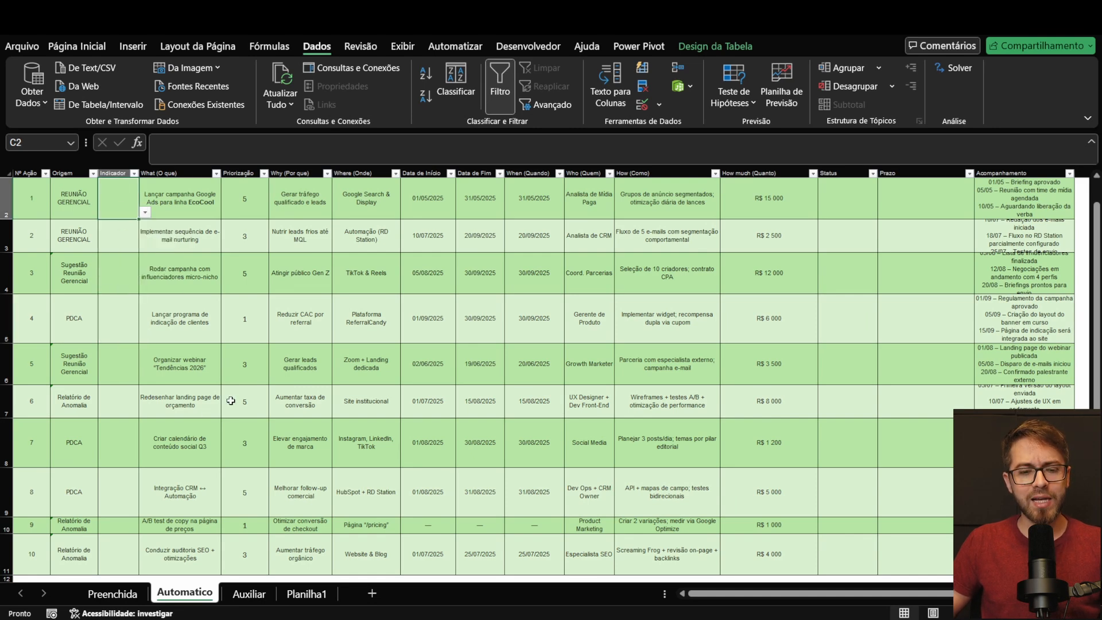
pyautogui.click(248, 597)
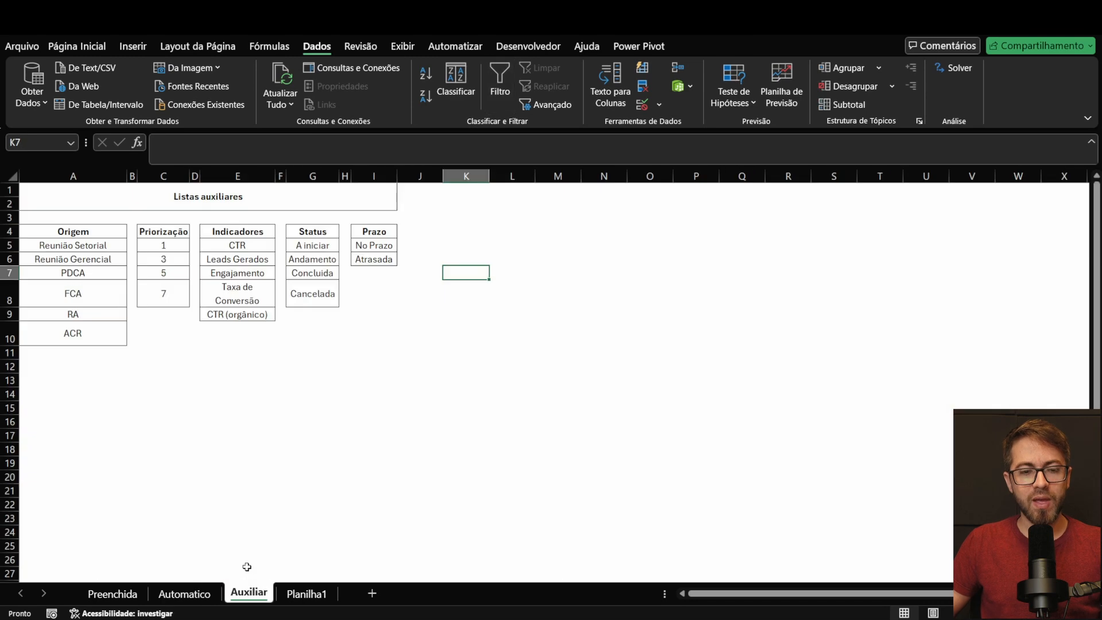
pyautogui.click(254, 326)
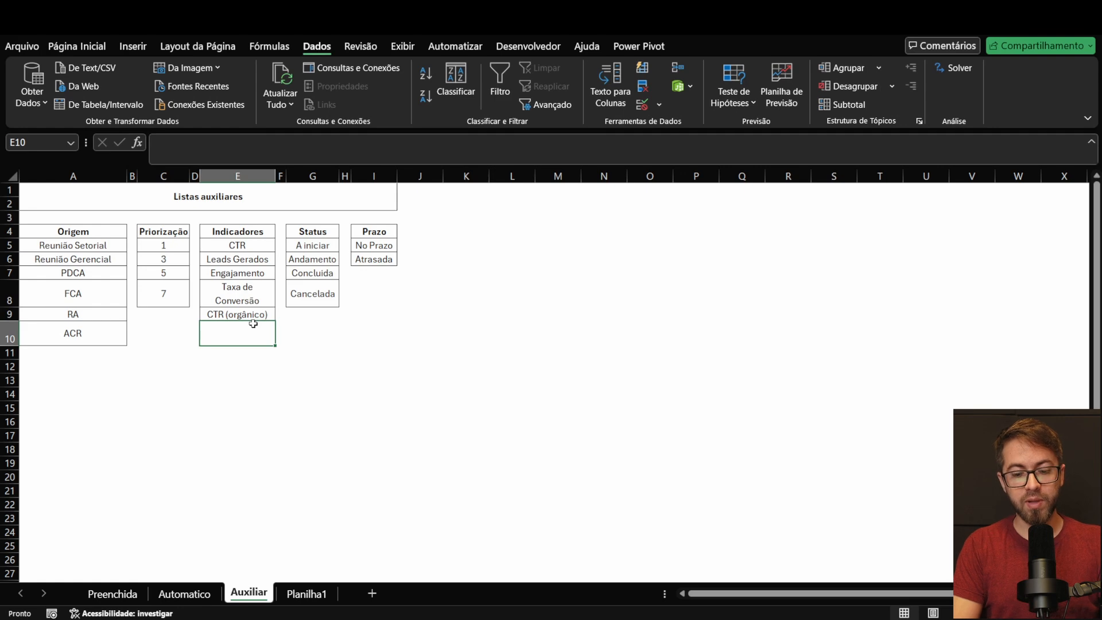
pyautogui.write('LIKES')
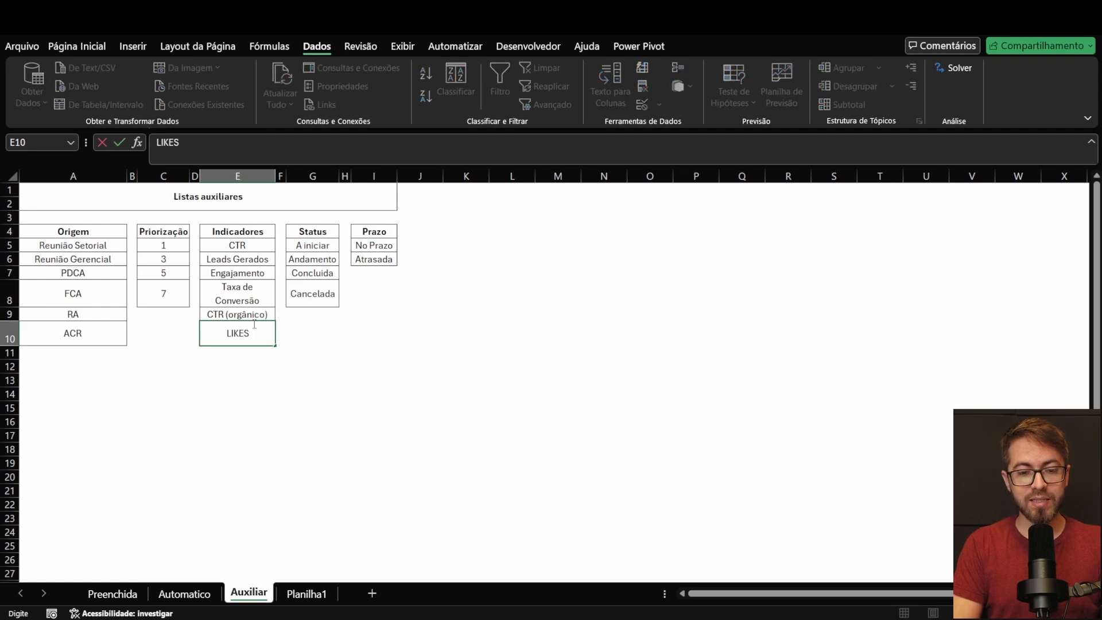
pyautogui.write(' NO CANAL')
pyautogui.press('Return')
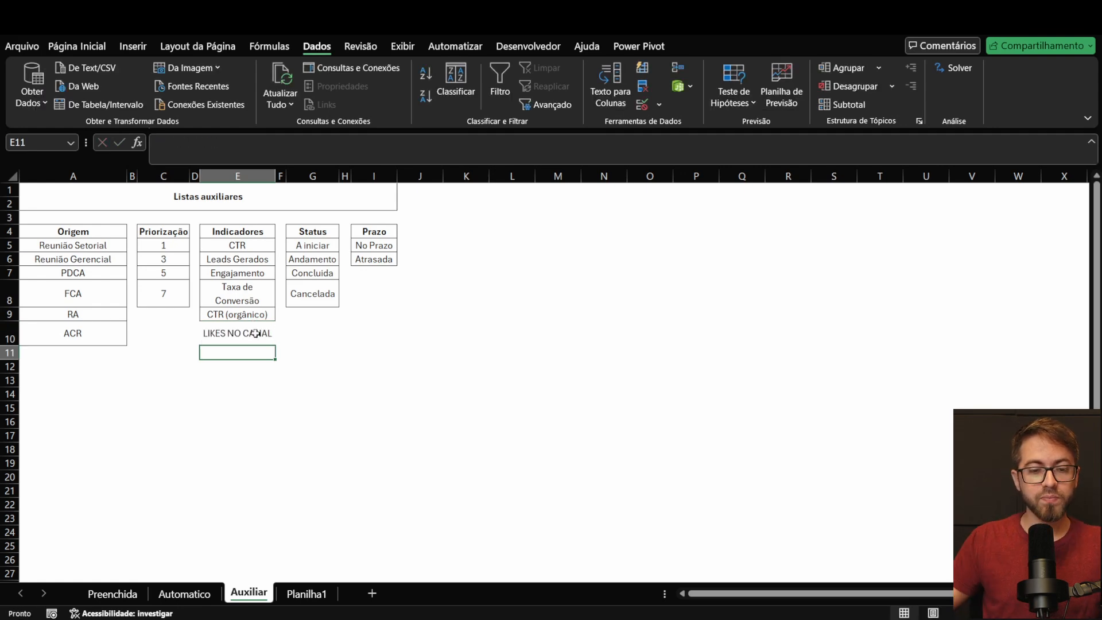
pyautogui.press('Up')
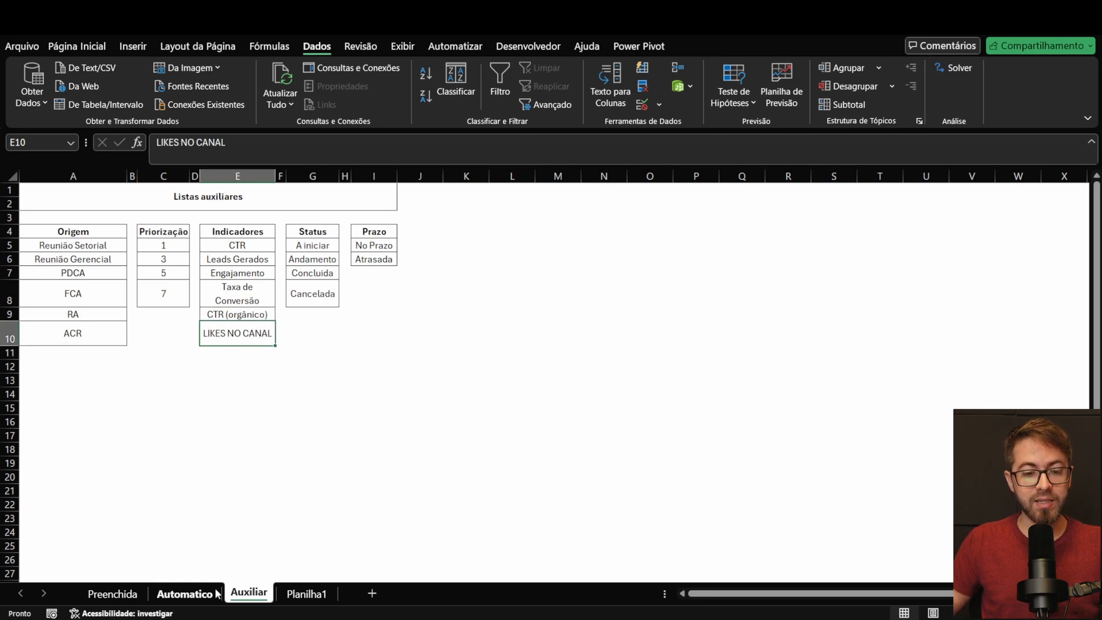
# Step: Check the Indicador options offered for action 1 on the Automatico sheet, and review the Indicadores source range E5:E13 on the Auxiliar sheet
pyautogui.click(189, 593)
pyautogui.click(145, 213)
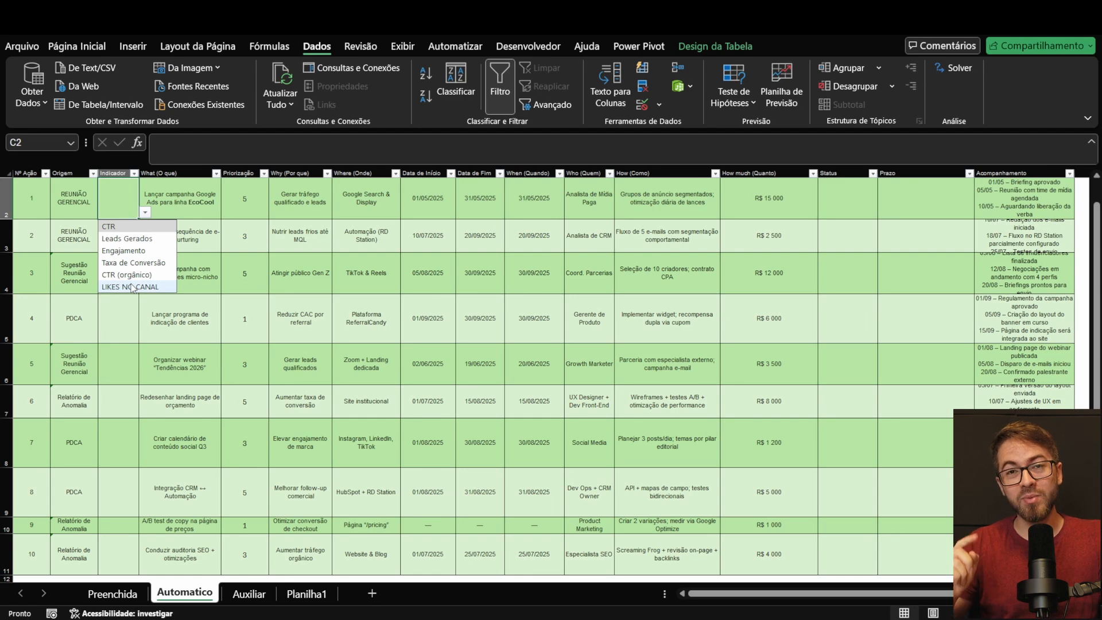
pyautogui.click(249, 592)
pyautogui.moveTo(232, 245); pyautogui.dragTo(235, 353)
pyautogui.moveTo(246, 241); pyautogui.dragTo(250, 386)
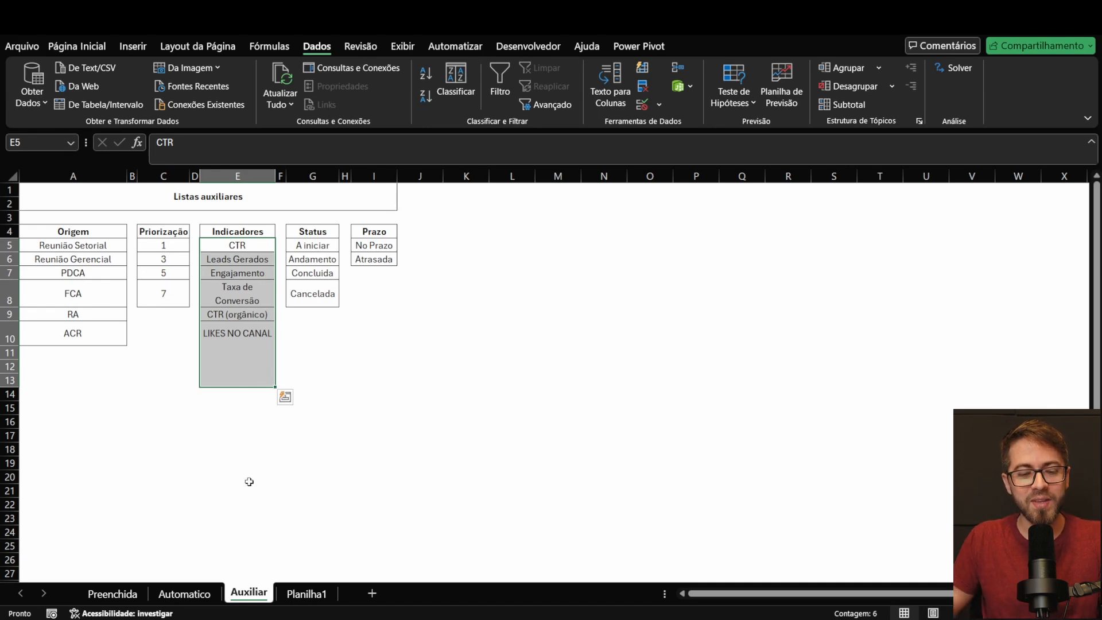
# Step: Set action 1's Status to Concluída from its validated list on the Automatico sheet
pyautogui.click(185, 593)
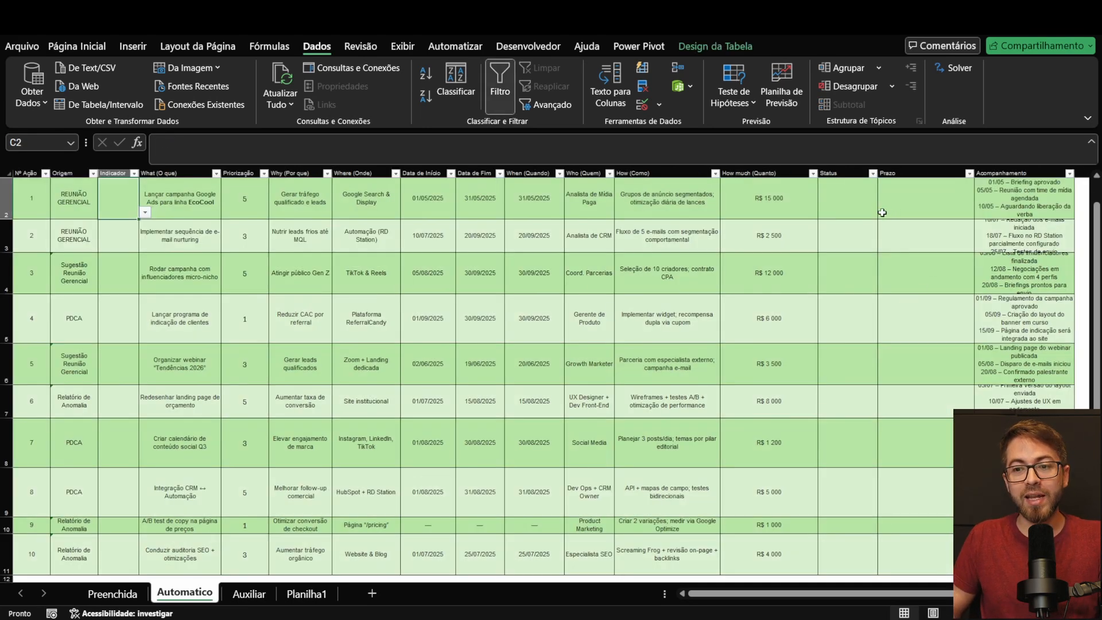
pyautogui.click(863, 204)
pyautogui.scroll(1, 900, 230)
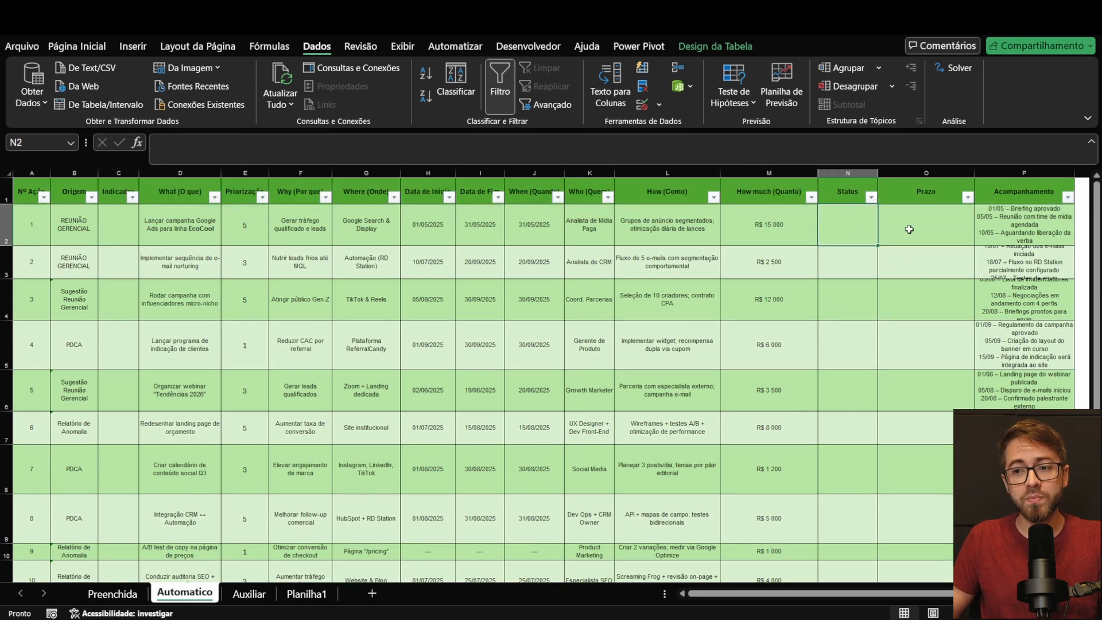
pyautogui.hotkey('alt', 'Down')
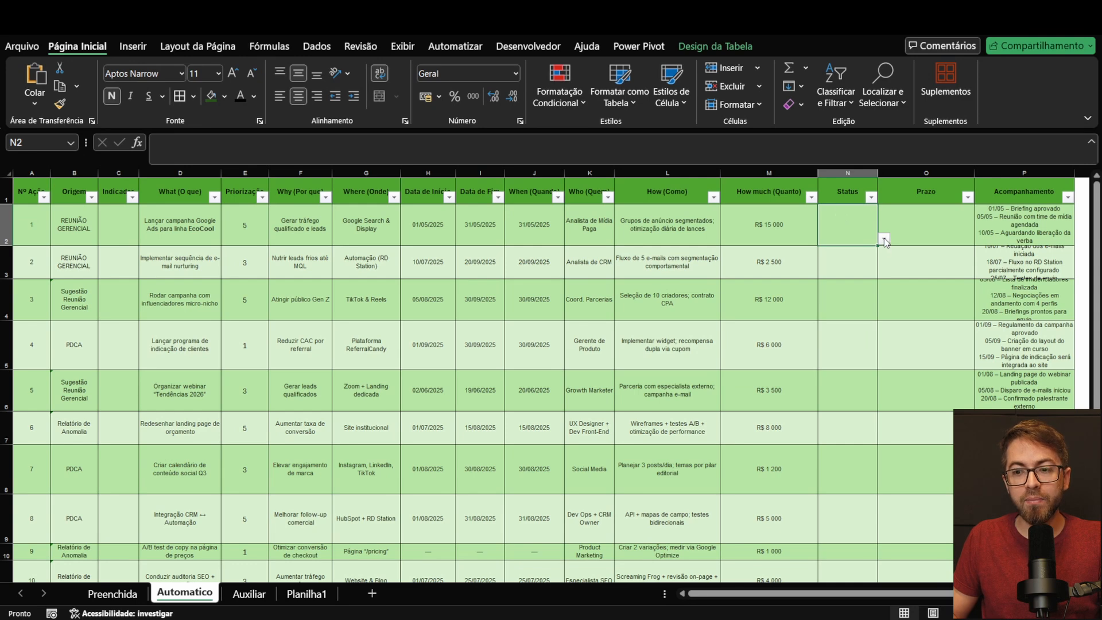
pyautogui.click(884, 239)
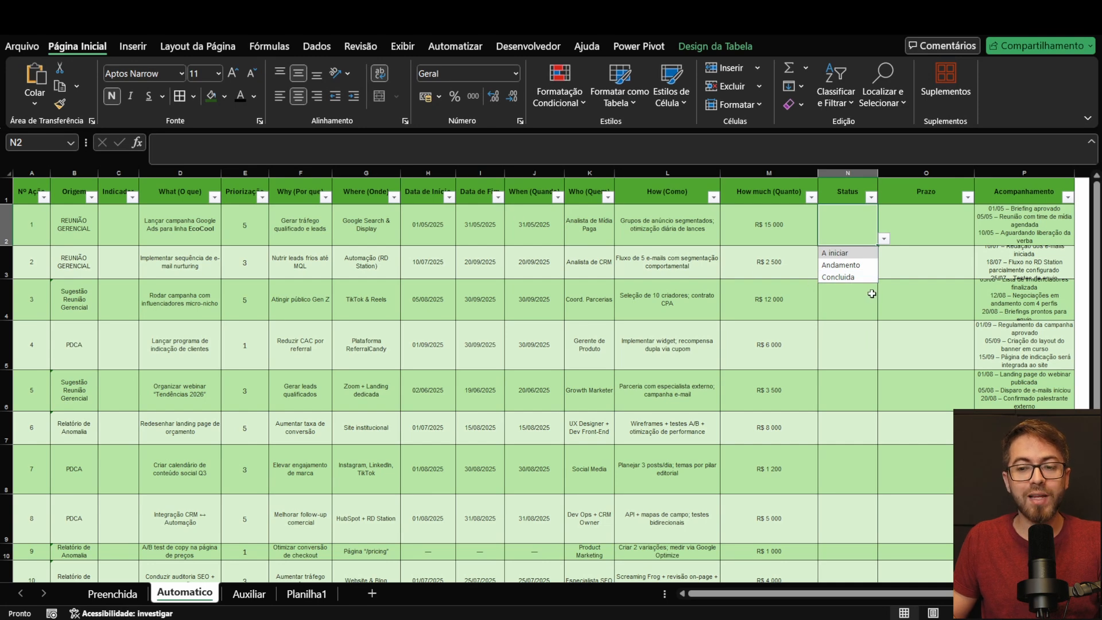
pyautogui.click(846, 276)
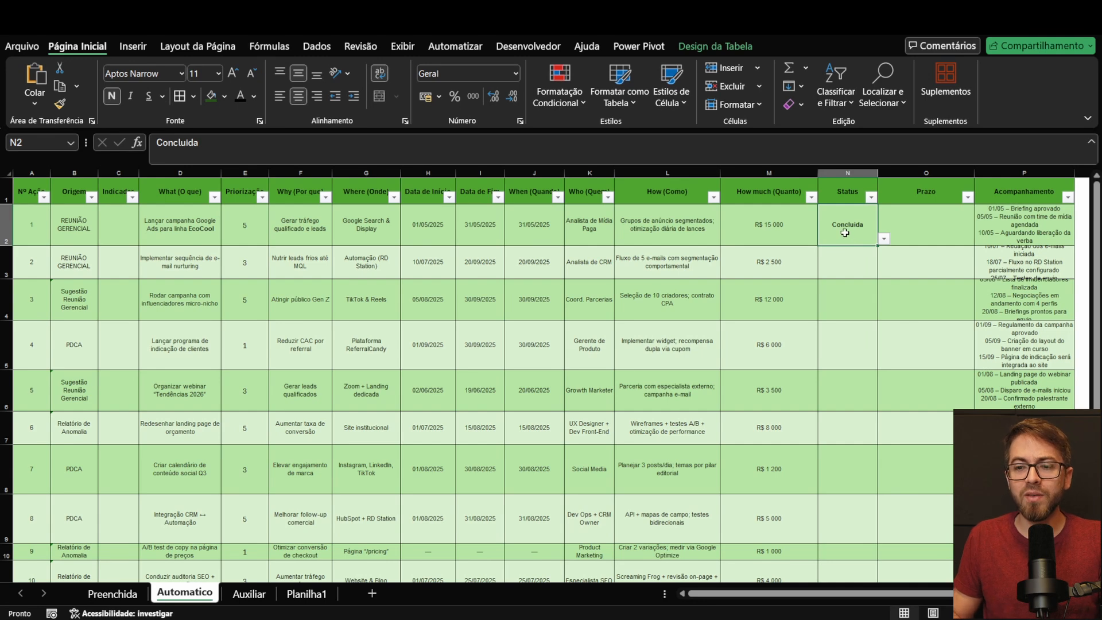
pyautogui.click(858, 261)
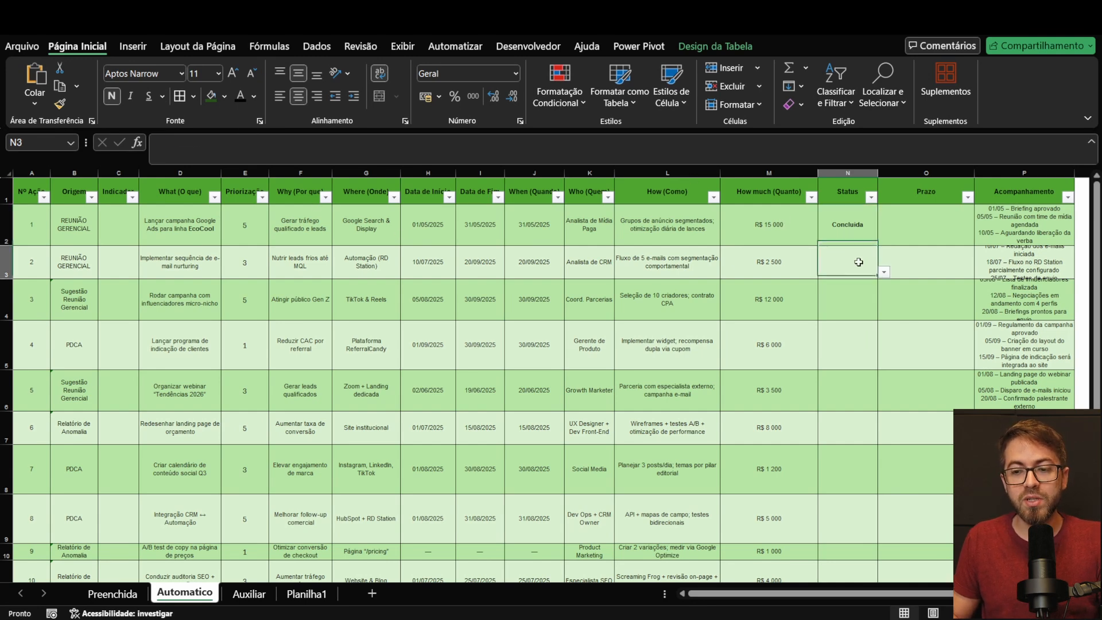
pyautogui.click(838, 218)
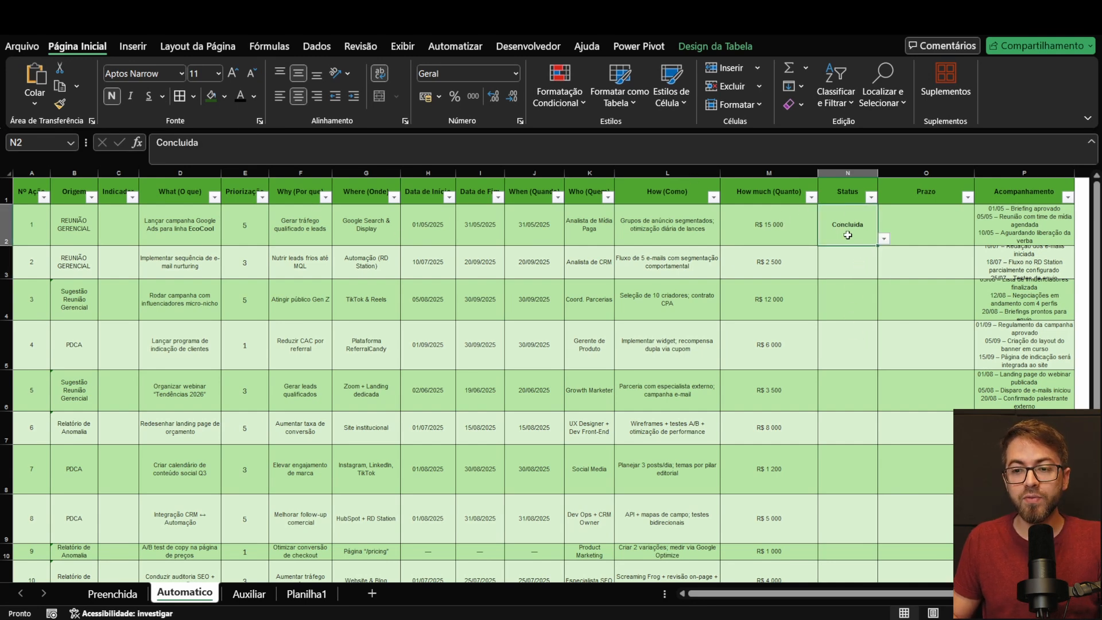
# Step: Choose No Prazo from the validated list as action 1's Prazo
pyautogui.click(907, 221)
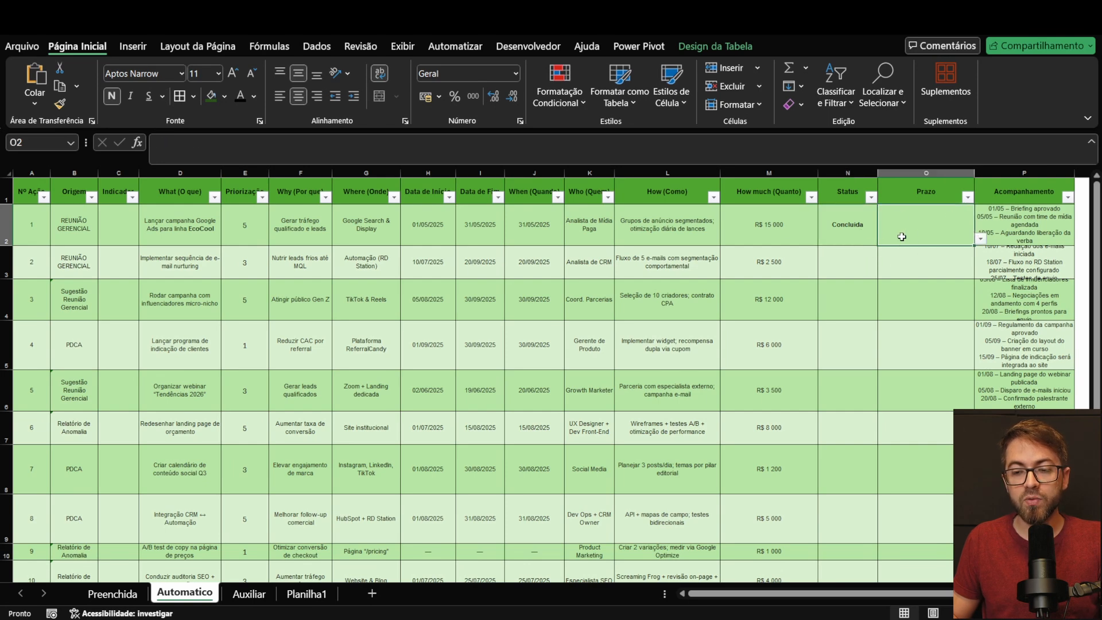
pyautogui.click(980, 238)
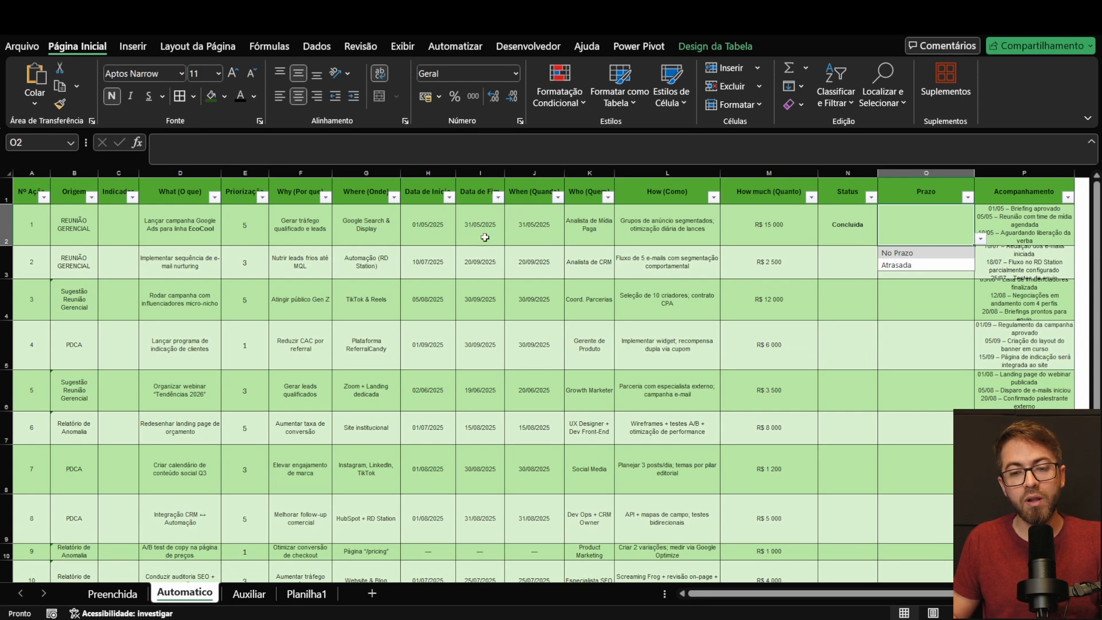
pyautogui.click(913, 254)
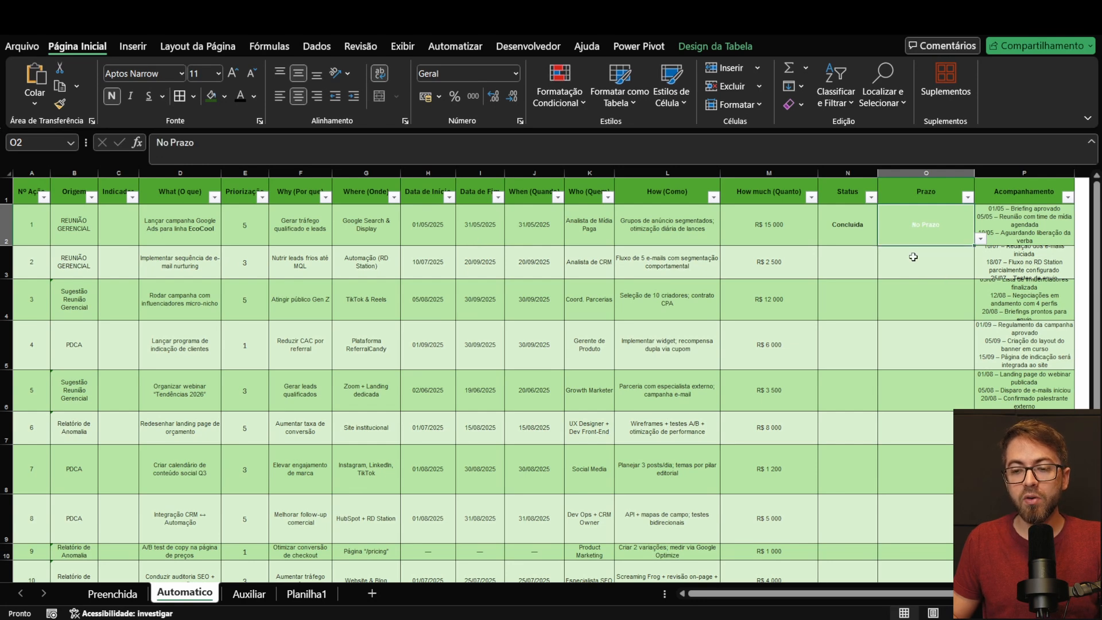
pyautogui.click(859, 233)
pyautogui.click(908, 235)
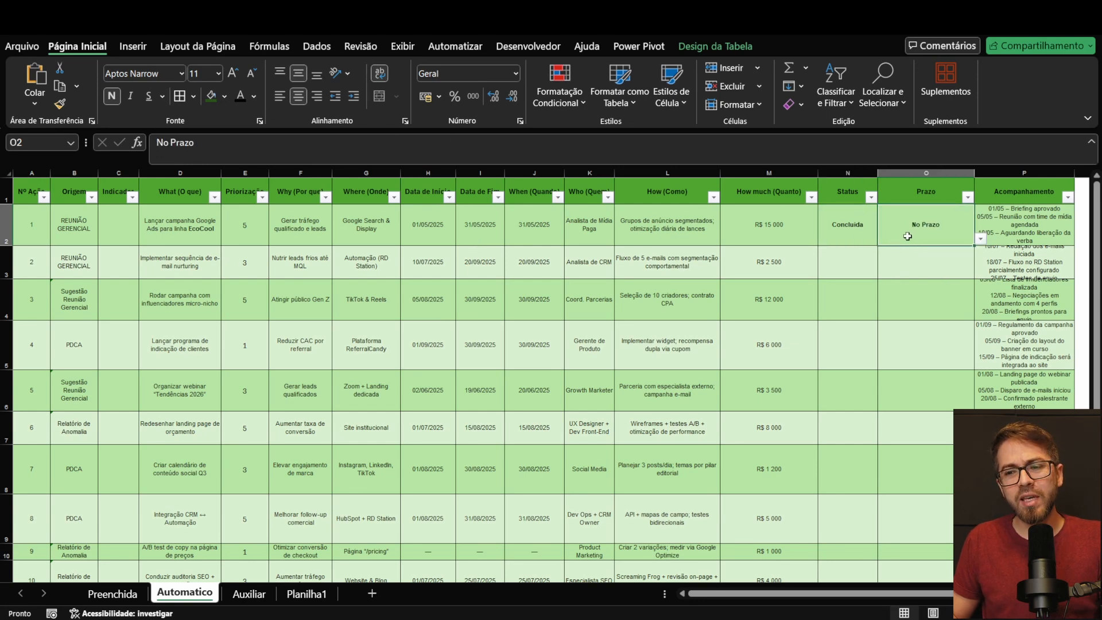
pyautogui.moveTo(863, 230); pyautogui.dragTo(904, 231)
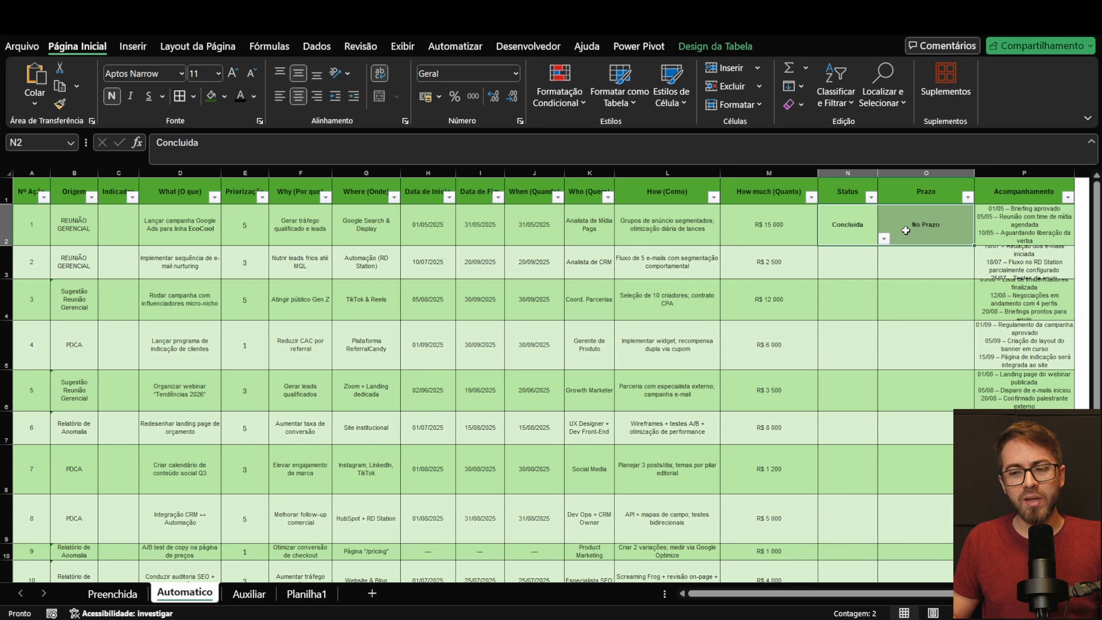
pyautogui.click(835, 251)
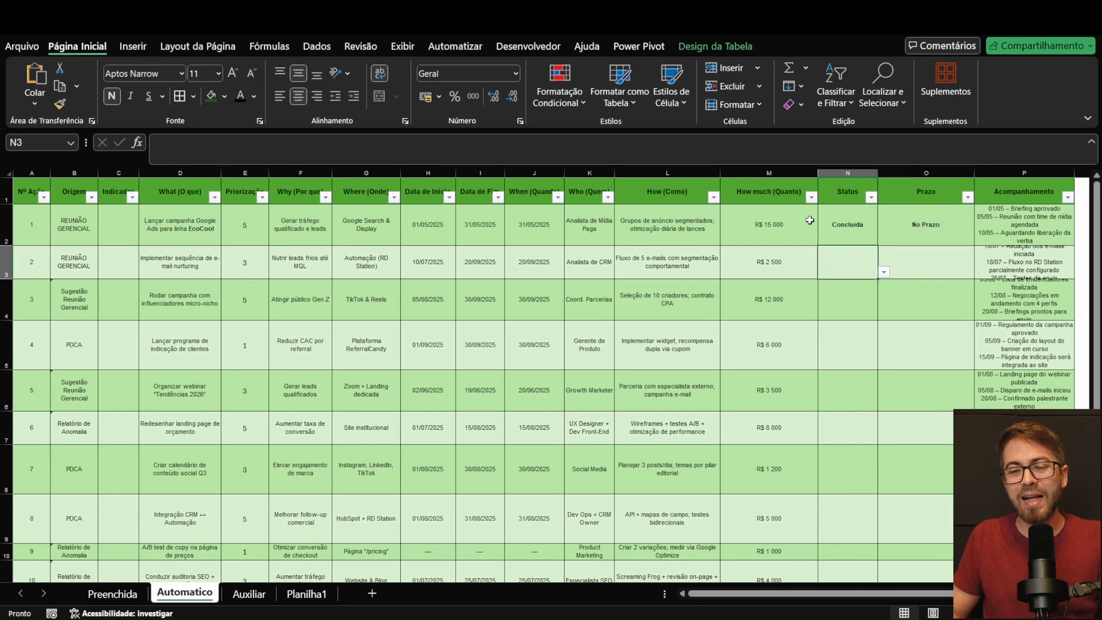
pyautogui.click(831, 221)
pyautogui.click(933, 231)
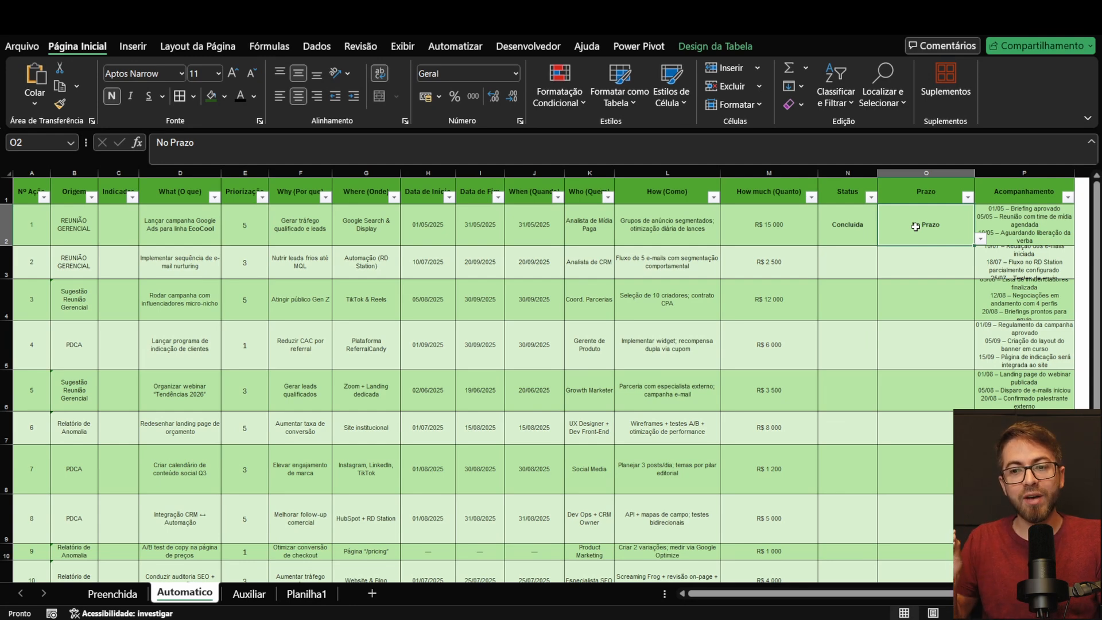
# Step: Fill action 1's Status and Prazo cells with dark green and set their text colour to white
pyautogui.click(828, 236)
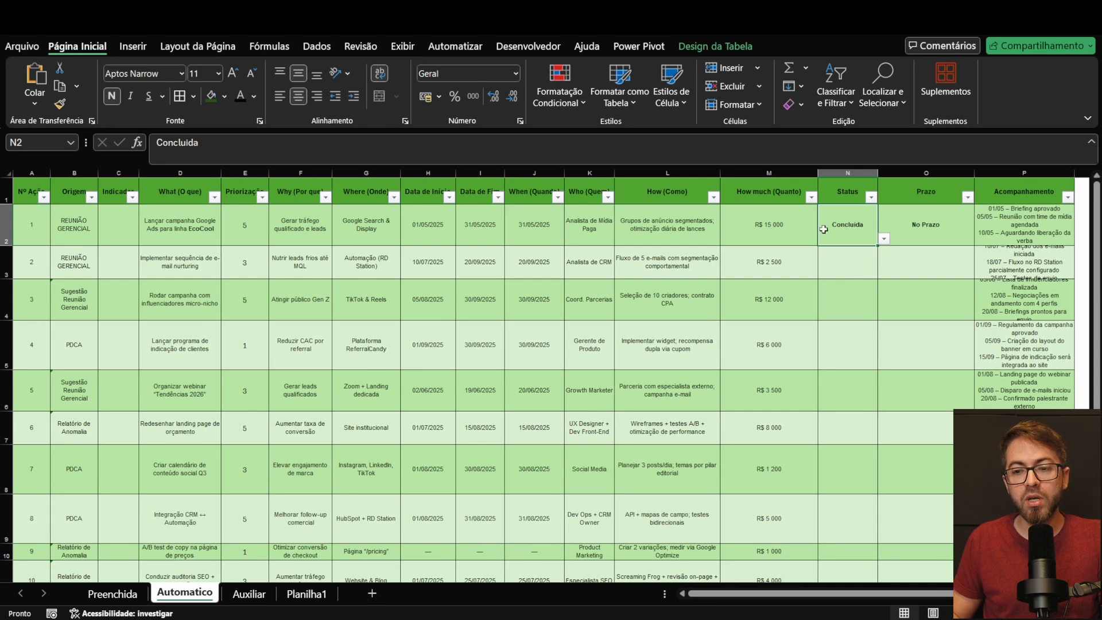
pyautogui.click(207, 97)
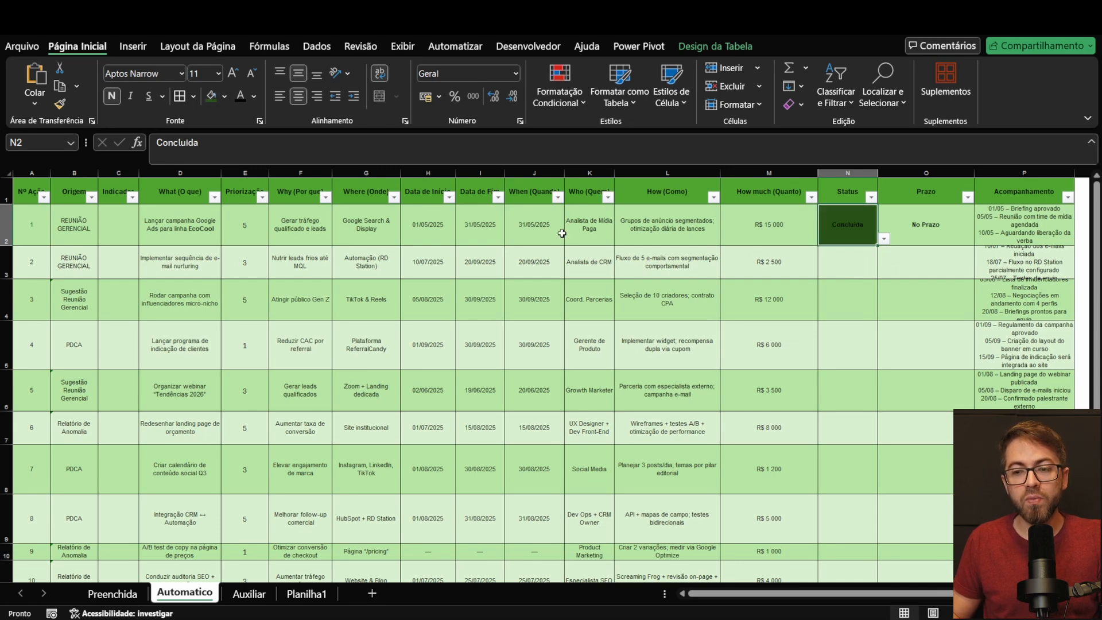
pyautogui.click(948, 240)
pyautogui.press('F4')
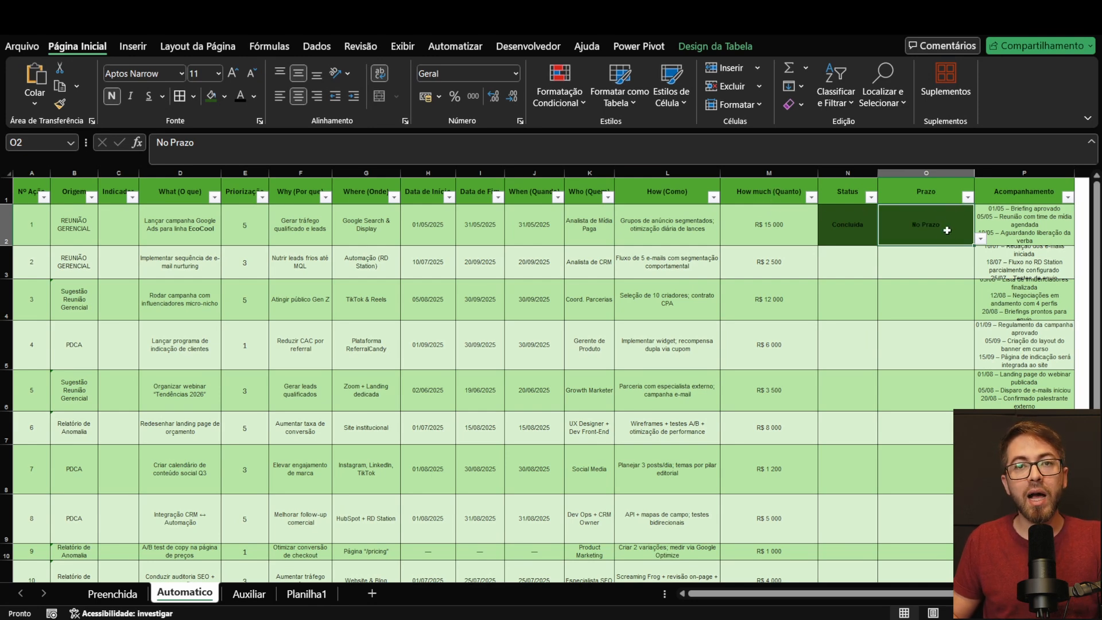
pyautogui.moveTo(822, 233); pyautogui.dragTo(906, 229)
pyautogui.click(253, 96)
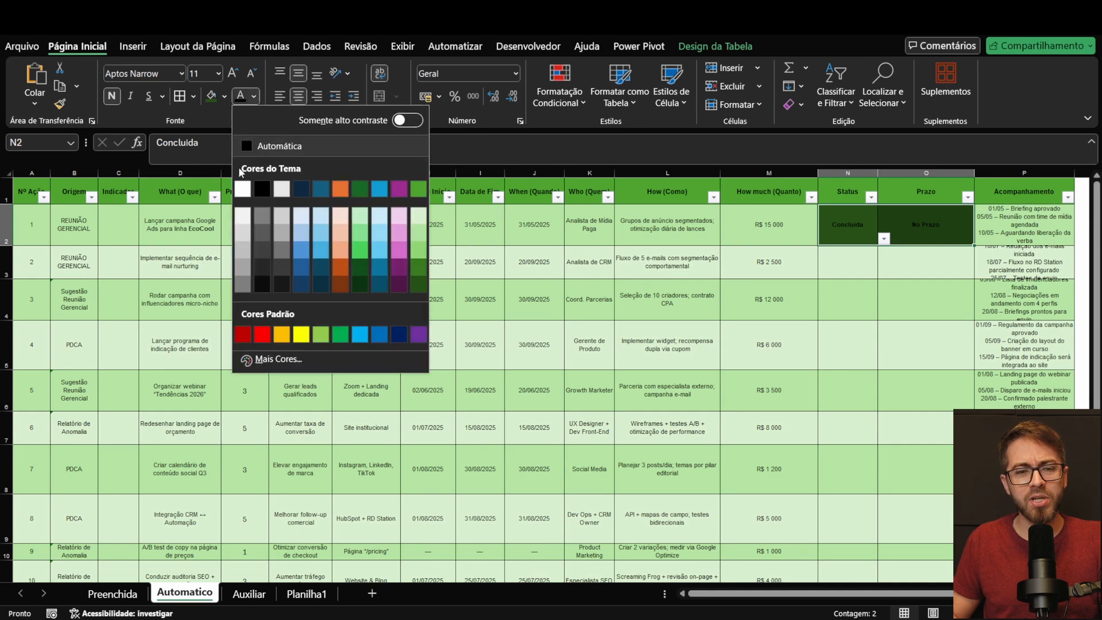
pyautogui.click(242, 181)
pyautogui.click(888, 271)
pyautogui.click(865, 261)
pyautogui.moveTo(837, 224); pyautogui.dragTo(892, 234)
pyautogui.click(839, 269)
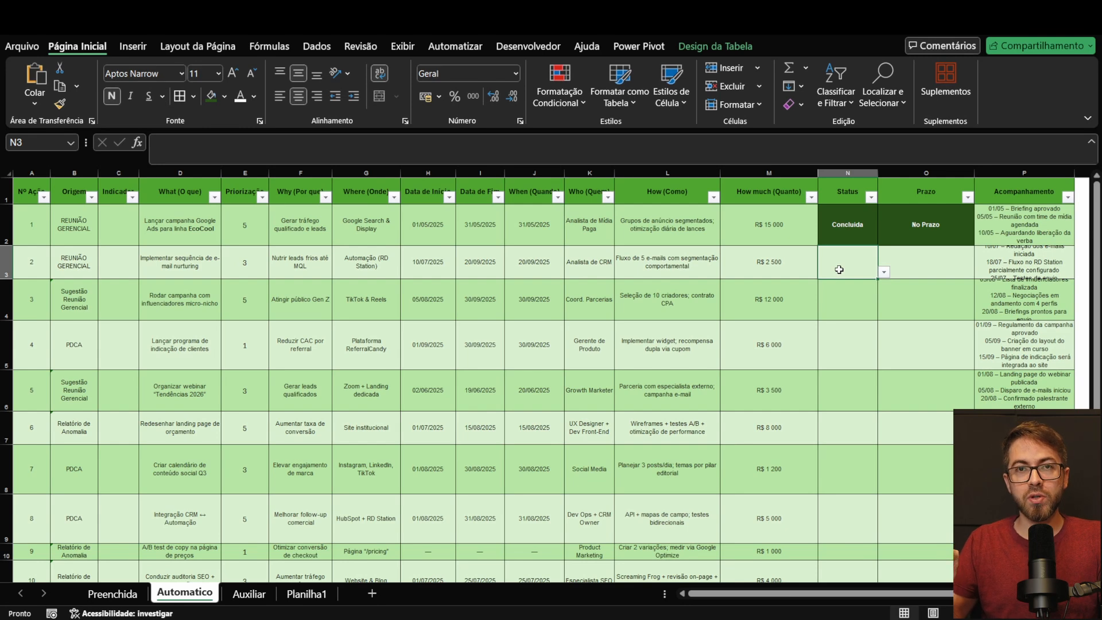
# Step: Set action 2's Status to Andamento and fill the cell with the standard orange
pyautogui.click(859, 224)
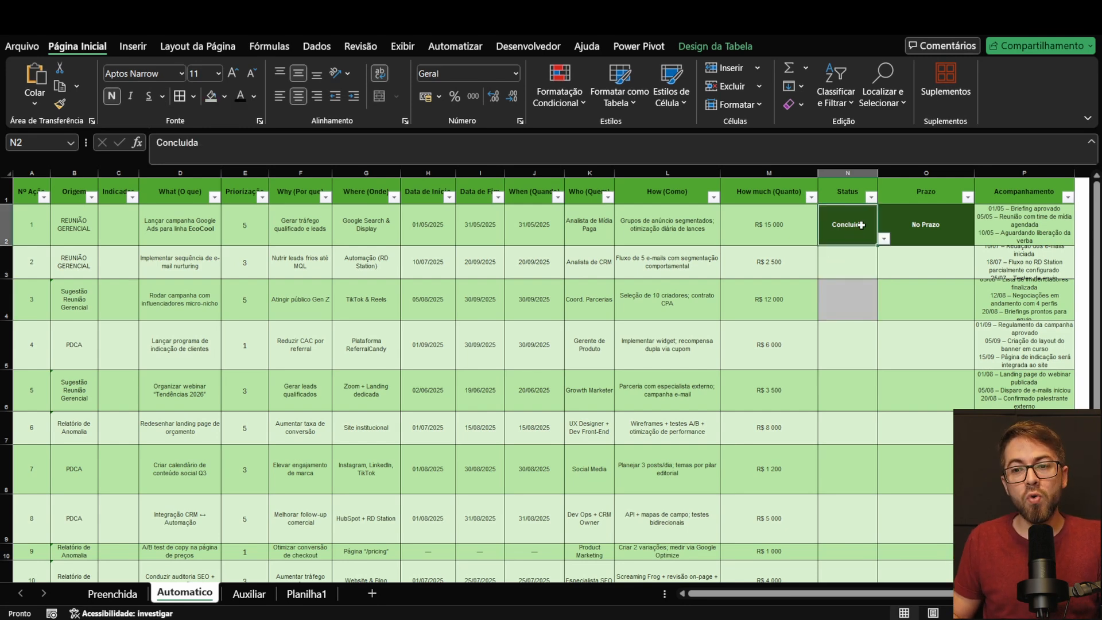
pyautogui.click(862, 259)
pyautogui.click(883, 271)
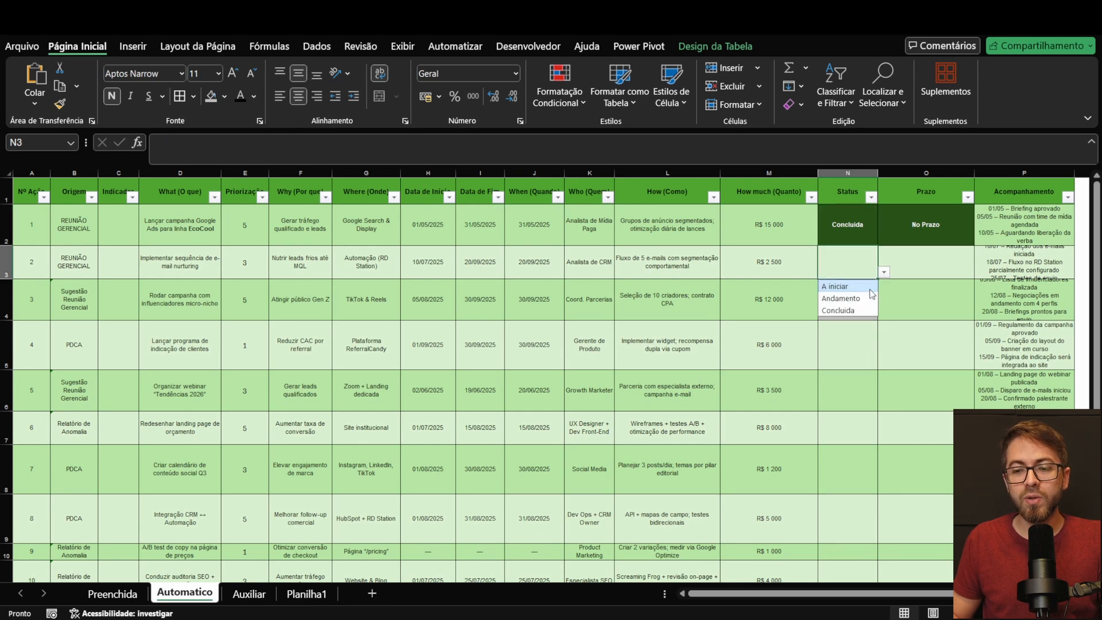
pyautogui.click(866, 298)
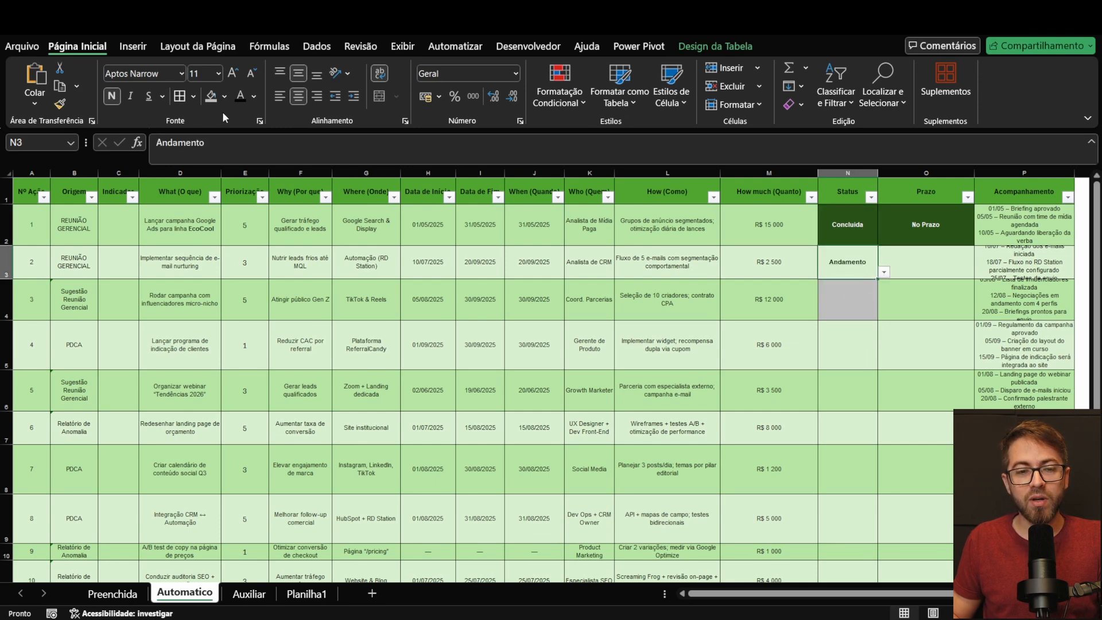
pyautogui.click(223, 96)
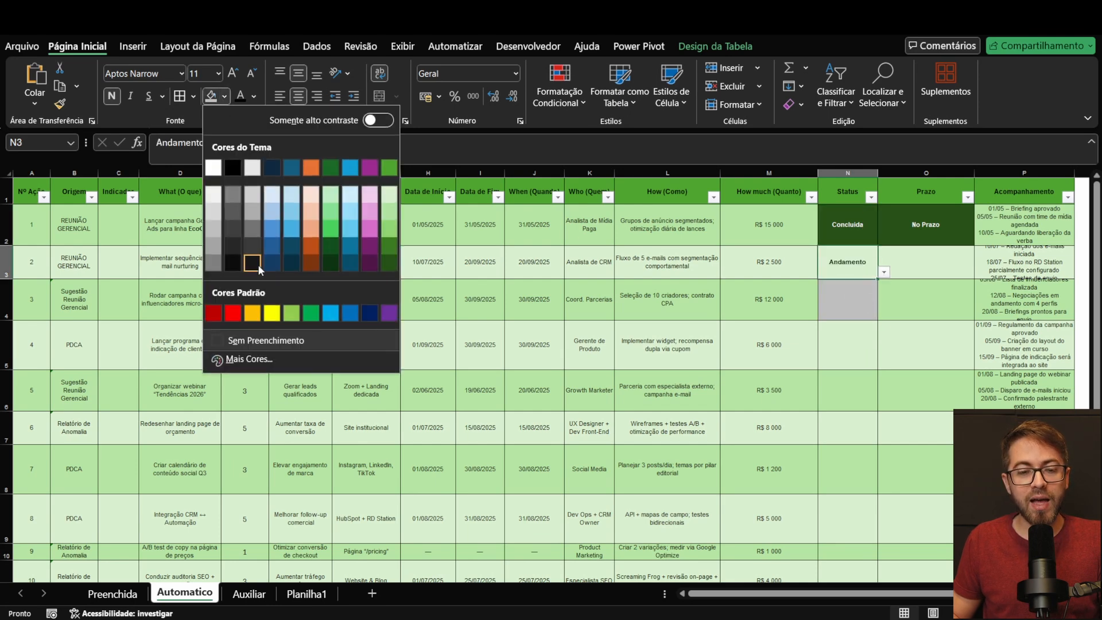
pyautogui.click(252, 314)
# Step: Set action 3's Status to A iniciar from its validated list
pyautogui.click(846, 310)
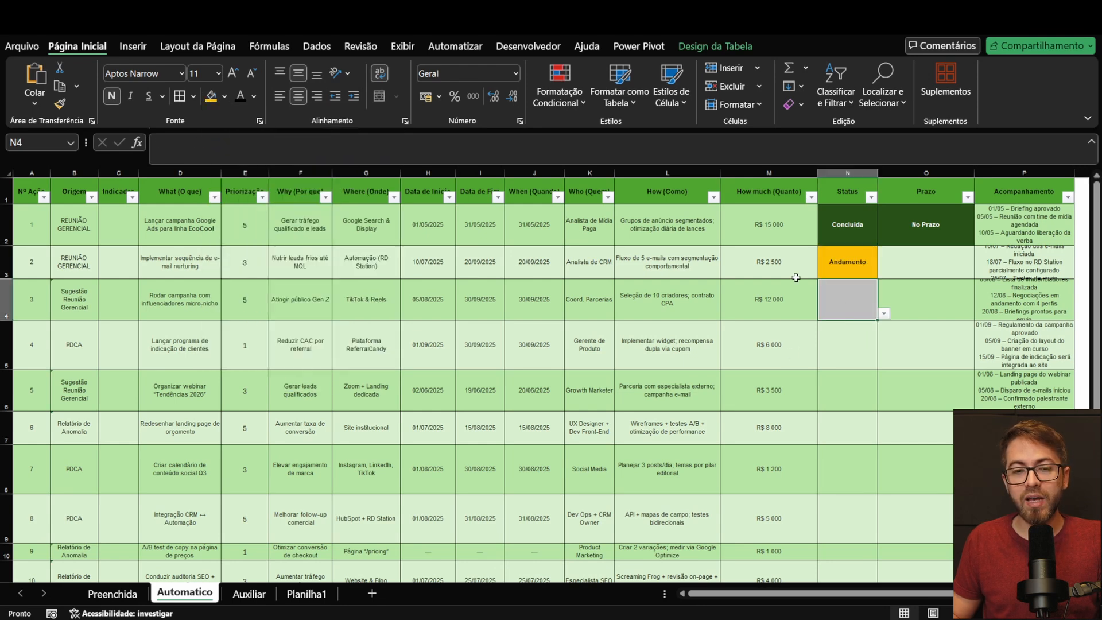
pyautogui.click(884, 314)
pyautogui.click(836, 325)
pyautogui.click(861, 358)
# Step: Remove the fill colour from the Status cells of actions 1 to 3
pyautogui.moveTo(854, 232); pyautogui.dragTo(854, 295)
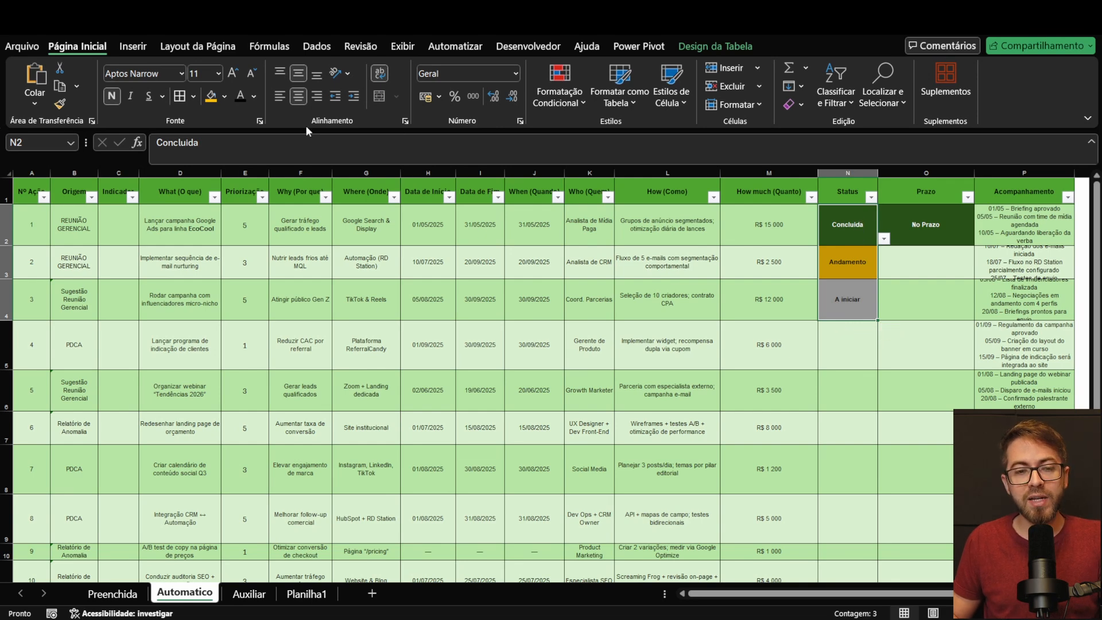
pyautogui.click(224, 97)
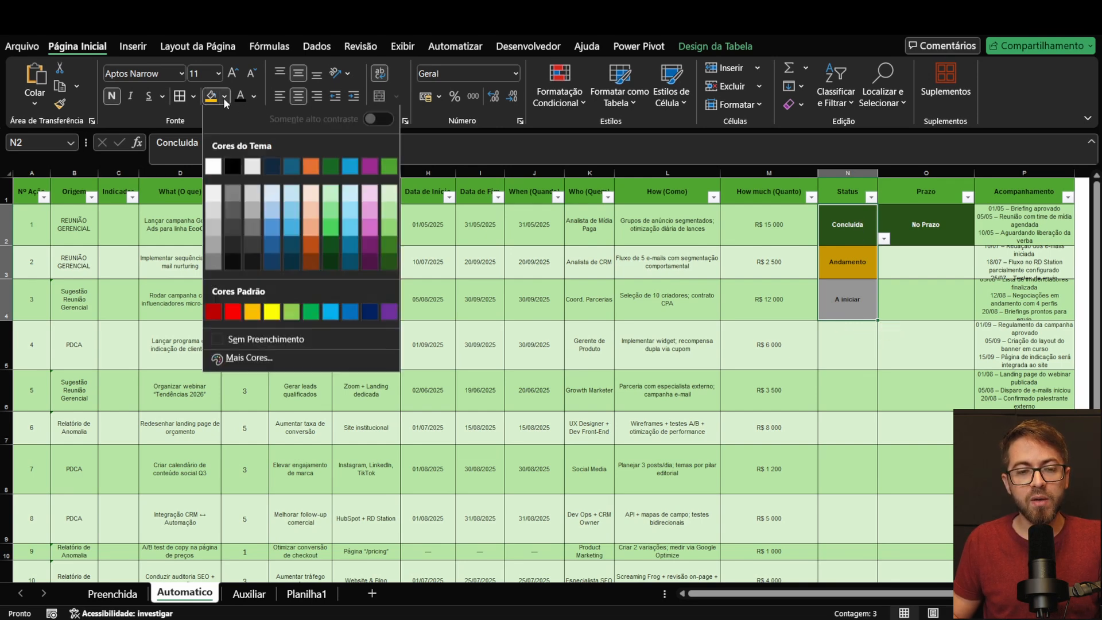
pyautogui.click(327, 340)
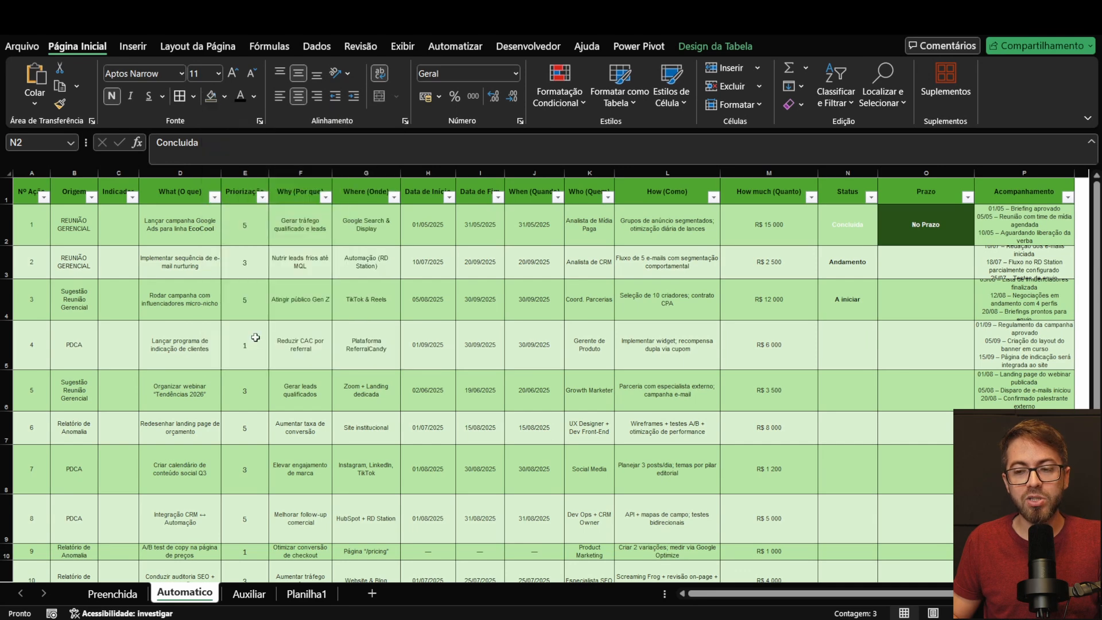
# Step: Start an Equal To conditional formatting rule on all the table's Status cells for the value Concluida
pyautogui.click(843, 222)
pyautogui.hotkey('ctrl', 'shift', 'Down')
pyautogui.hotkey('ctrl', 'shift', 'Down')
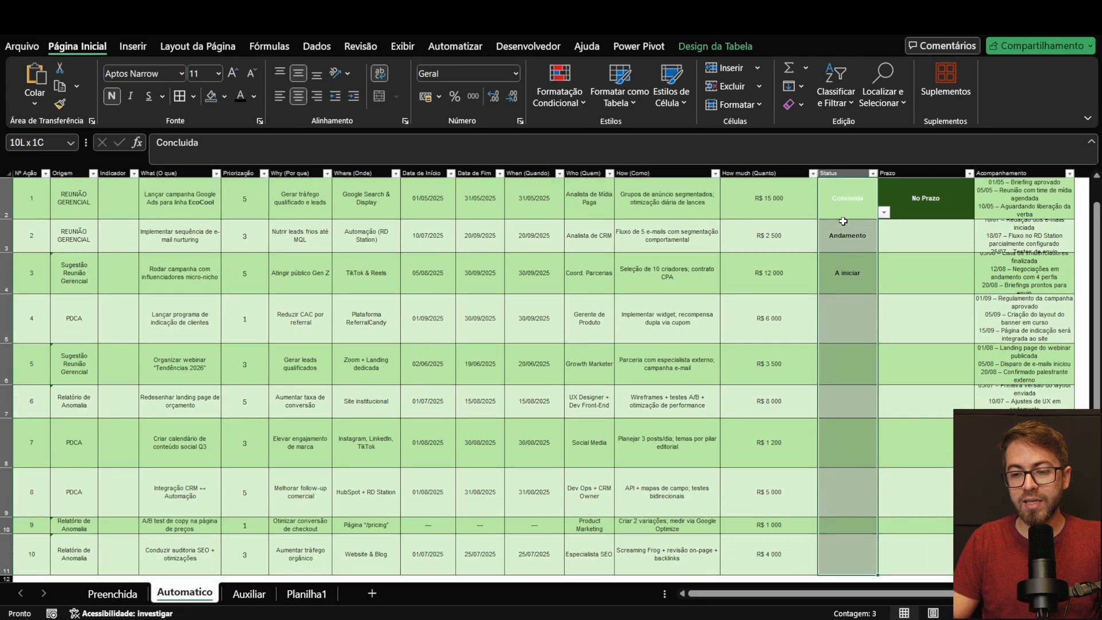
pyautogui.scroll(-3, 827, 234)
pyautogui.scroll(3, 827, 235)
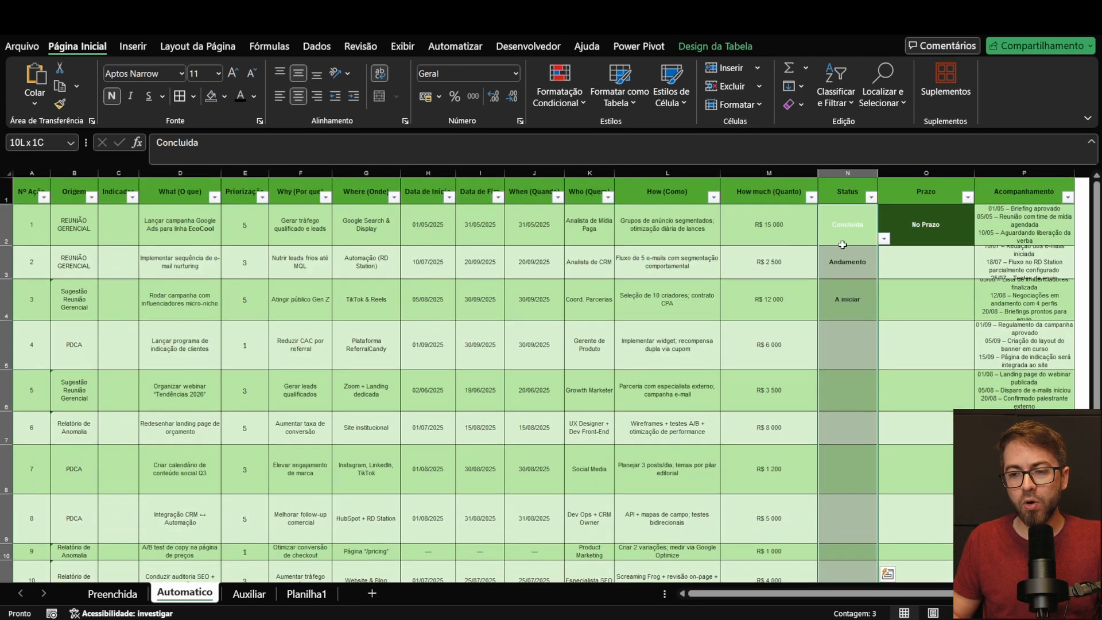
pyautogui.click(559, 95)
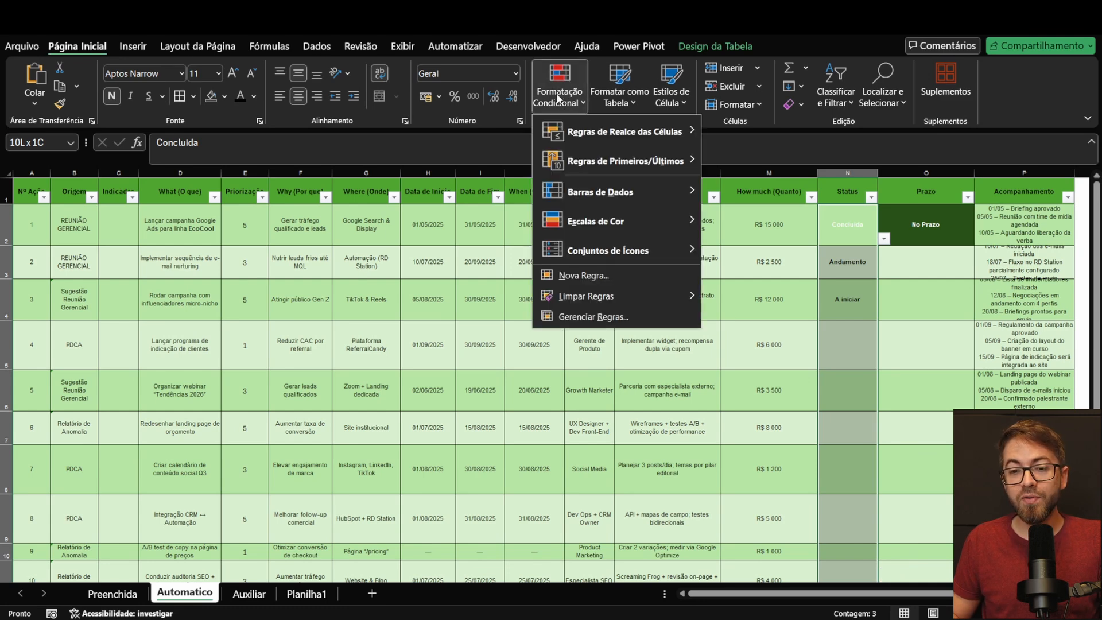
pyautogui.moveTo(579, 126)
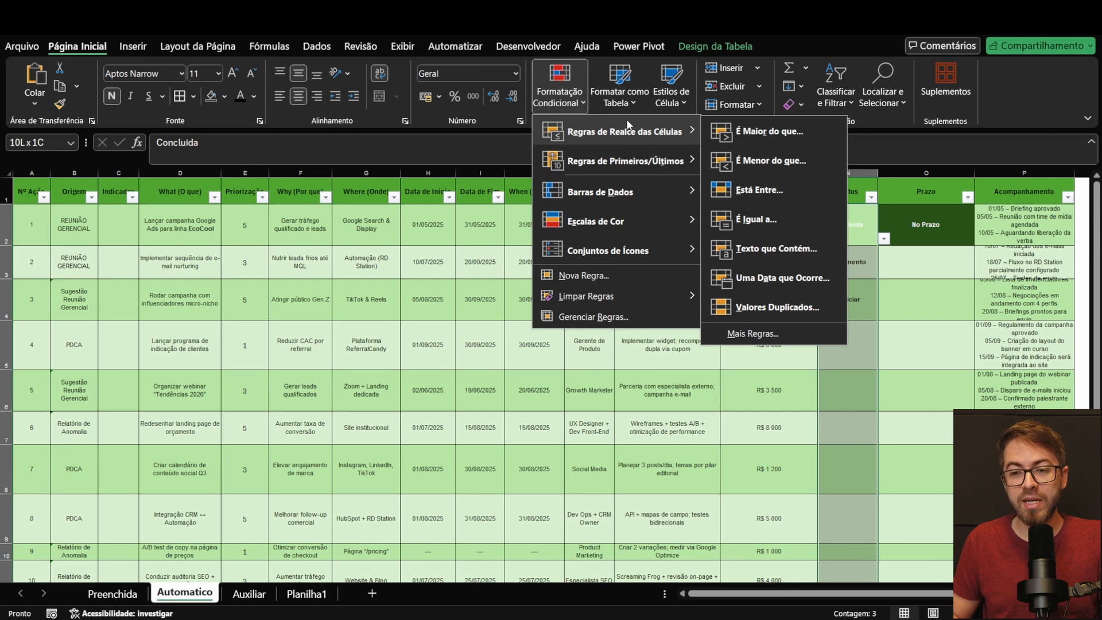
pyautogui.click(760, 225)
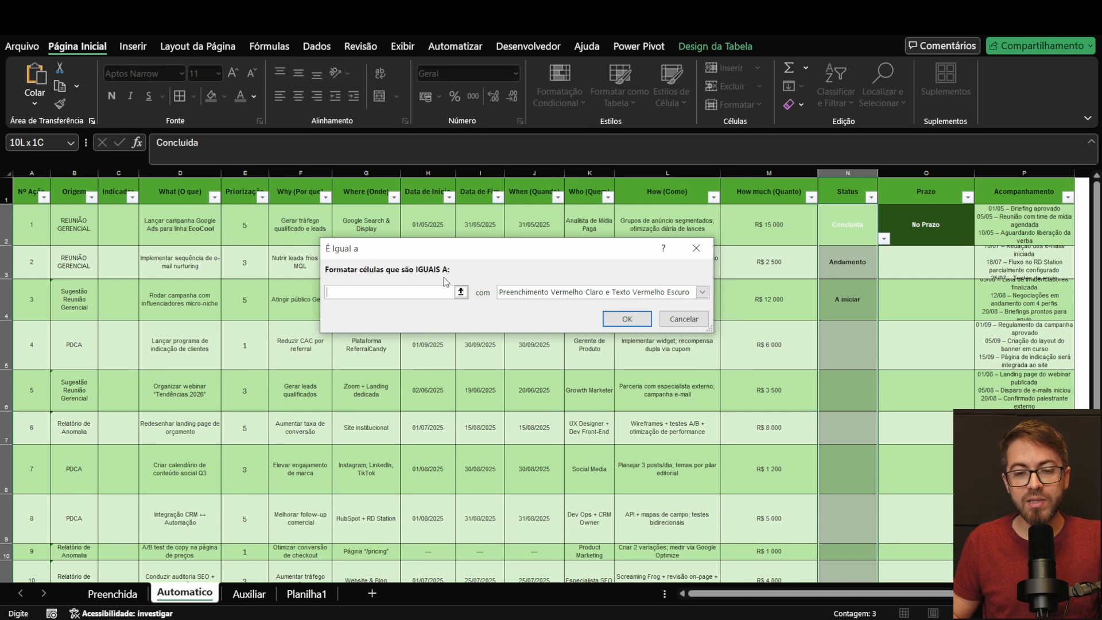
pyautogui.write('Concluida')
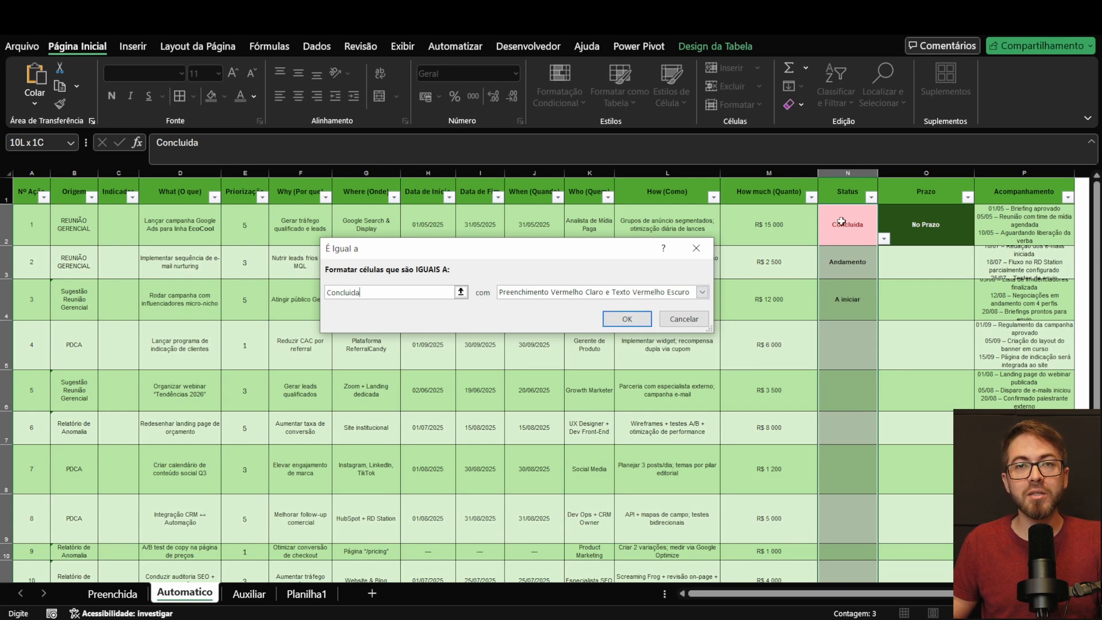
# Step: Apply a custom format with standard dark red fill and bold white text to the Concluida rule
pyautogui.click(623, 294)
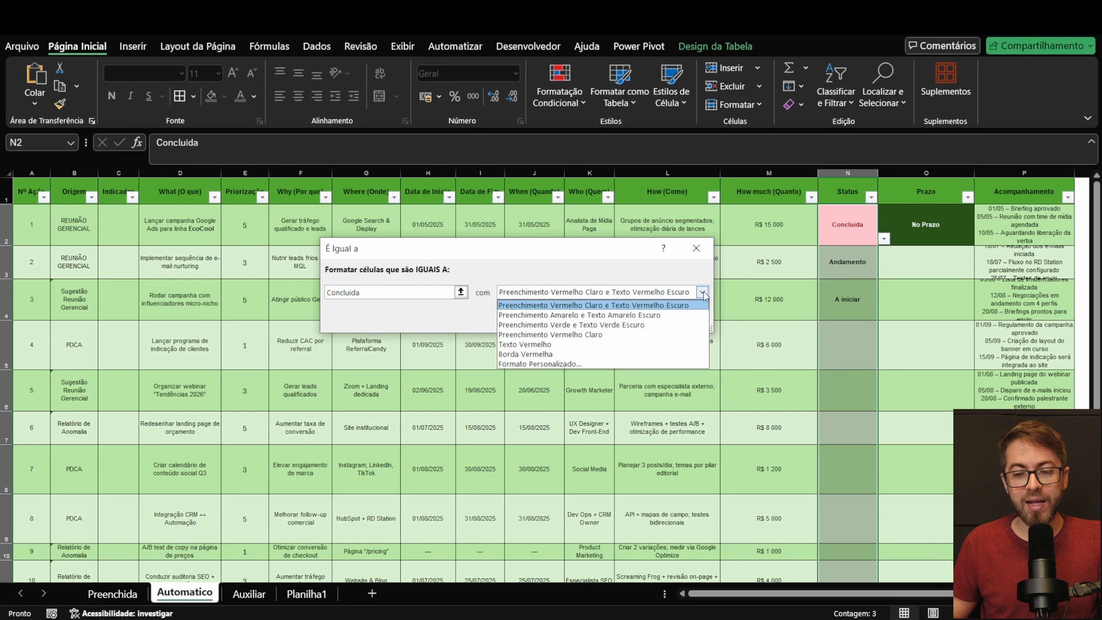
pyautogui.click(560, 366)
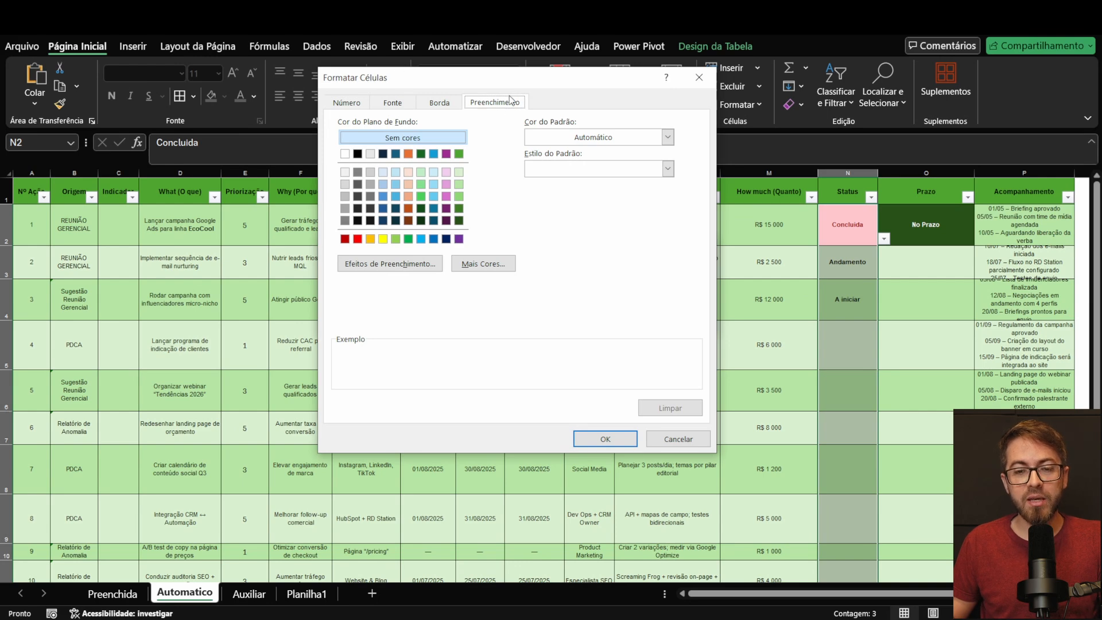
pyautogui.click(345, 238)
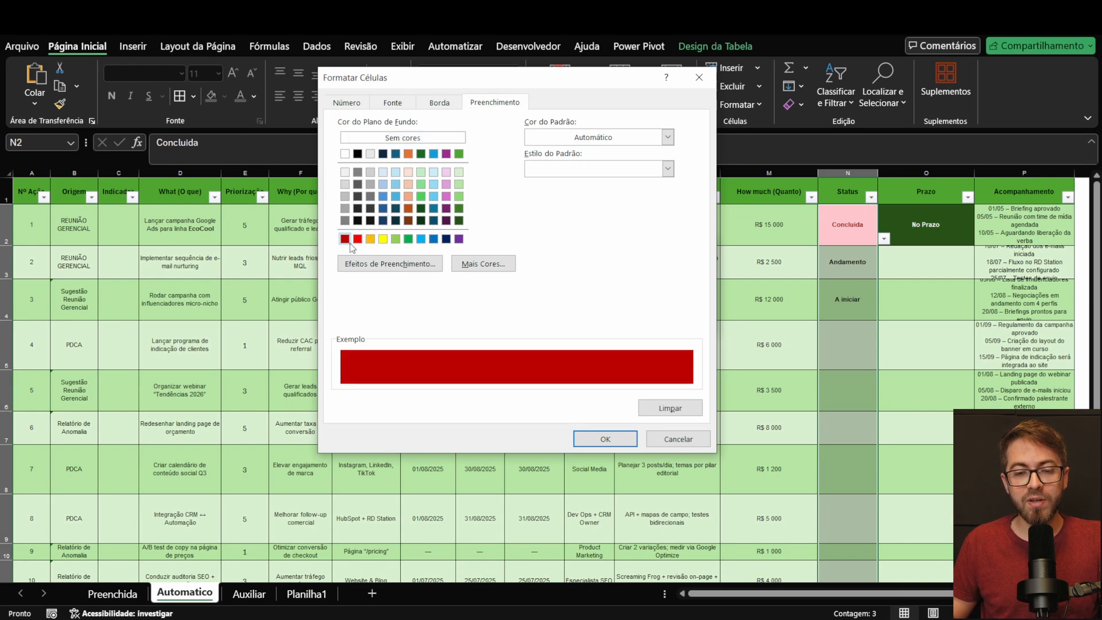
pyautogui.click(390, 105)
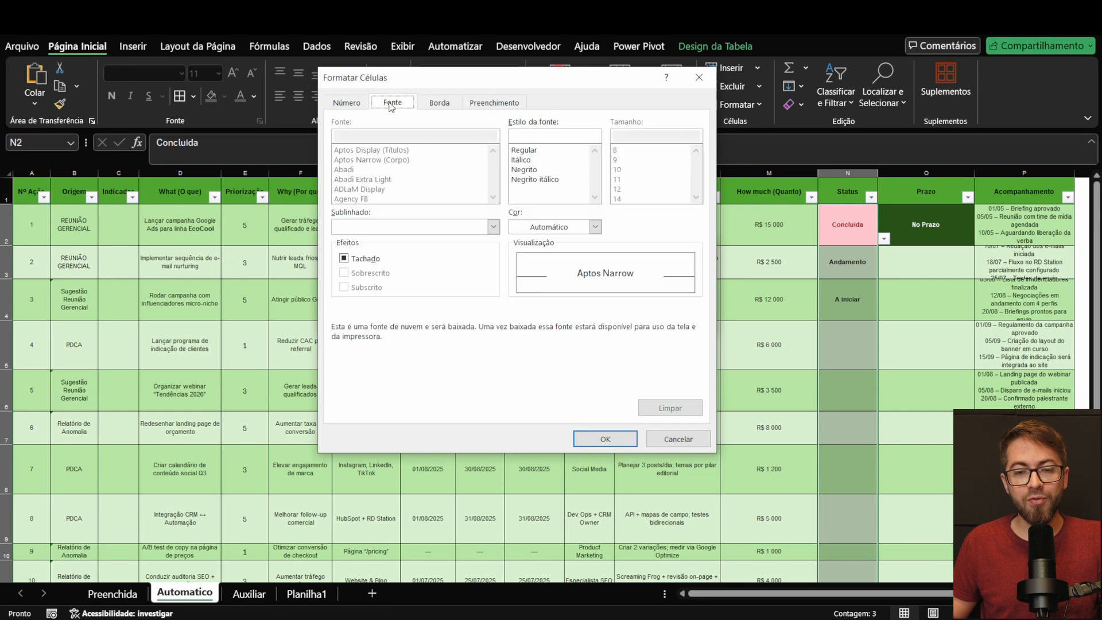
pyautogui.click(543, 169)
pyautogui.click(595, 227)
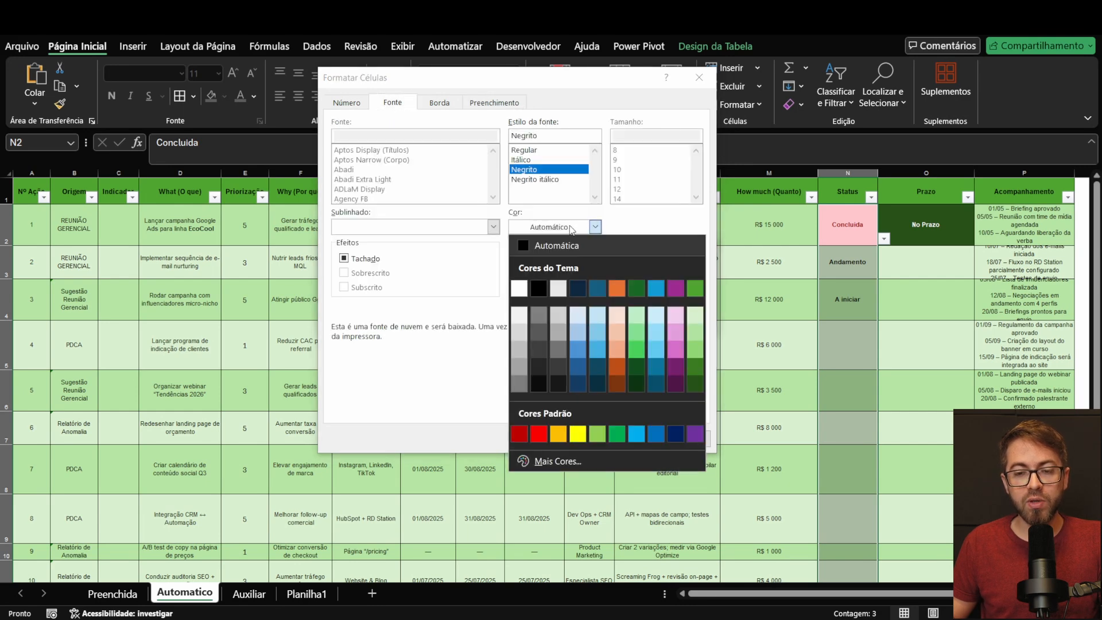
pyautogui.click(520, 288)
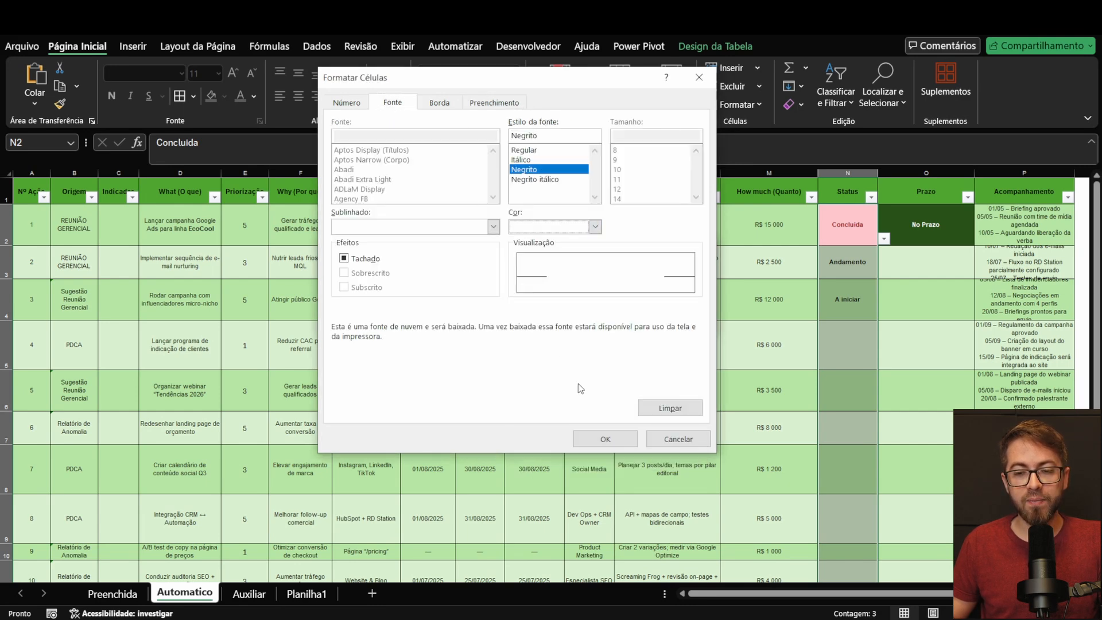
pyautogui.click(613, 445)
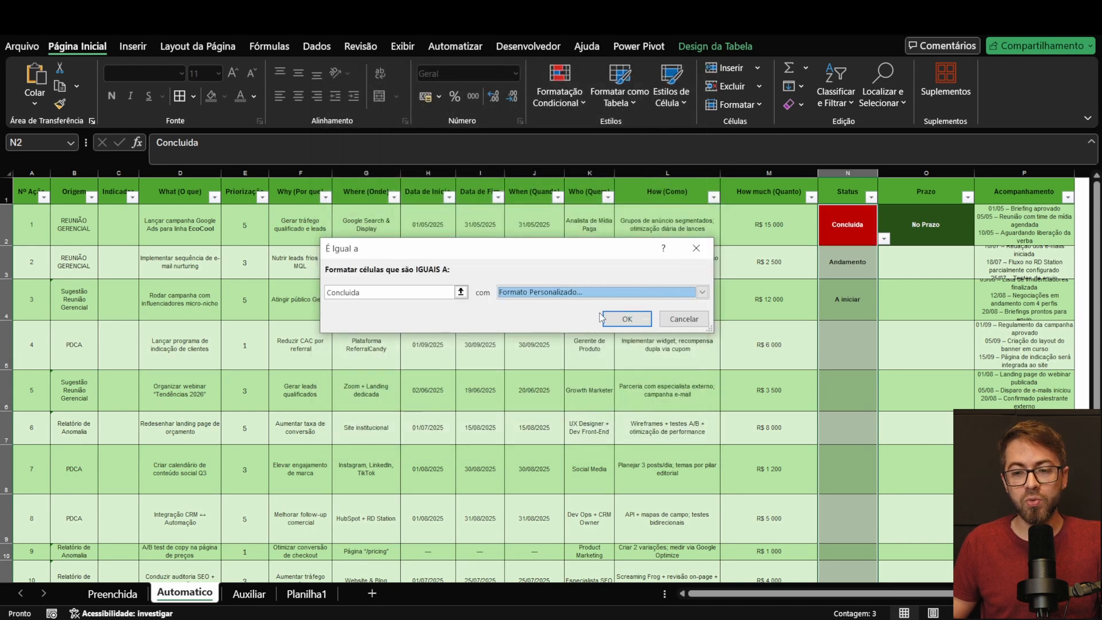
pyautogui.click(623, 320)
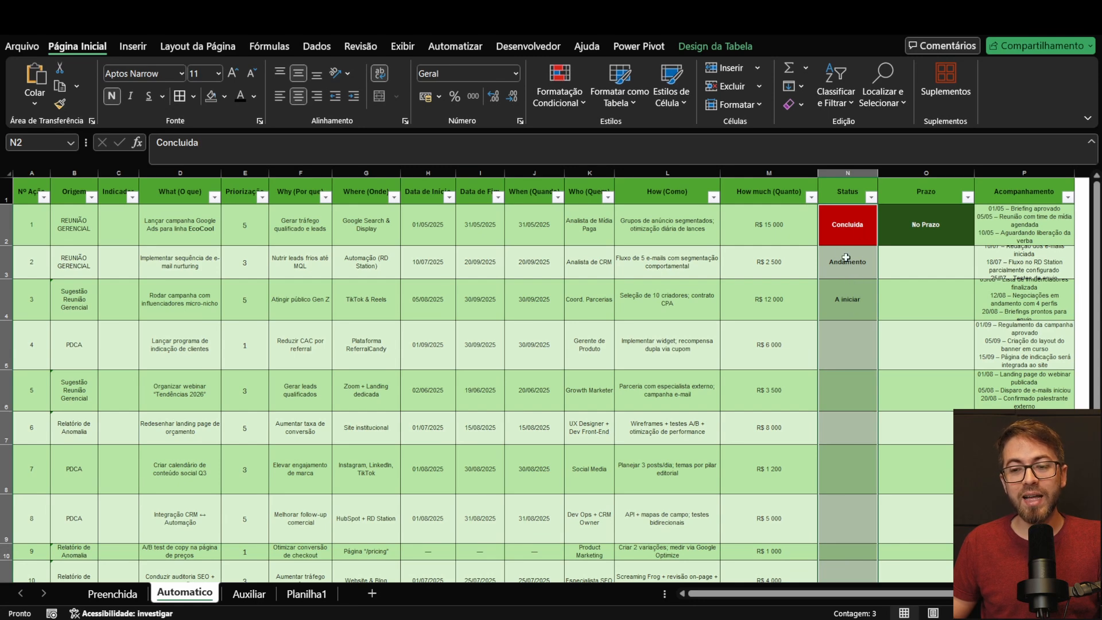
# Step: Start another Equal To conditional formatting rule on the Status cells for the value Andamento
pyautogui.click(566, 103)
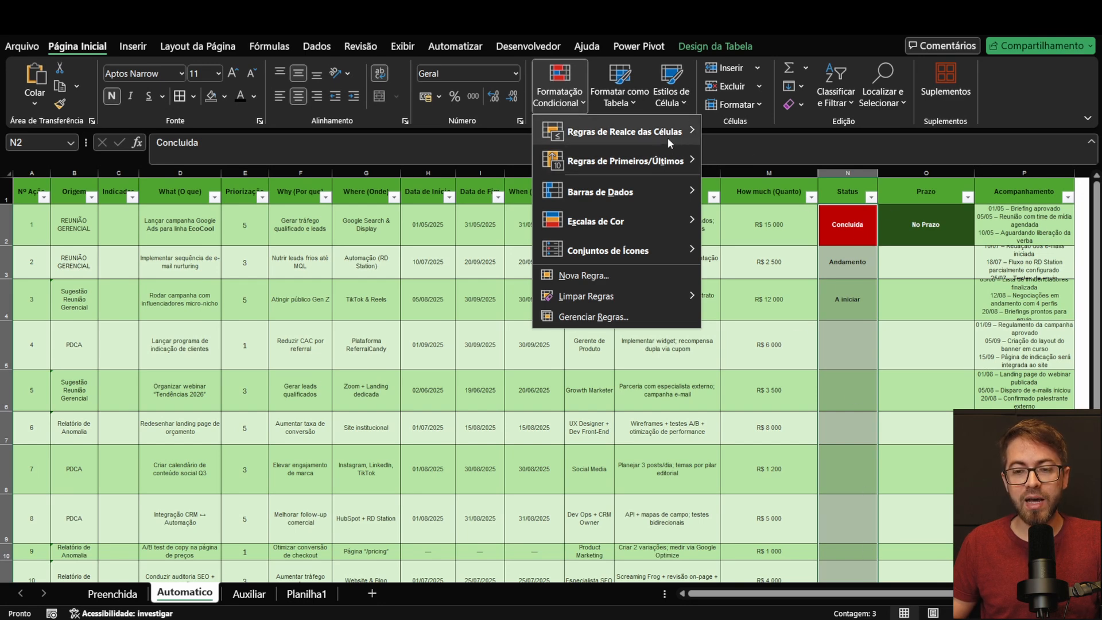
pyautogui.moveTo(667, 137)
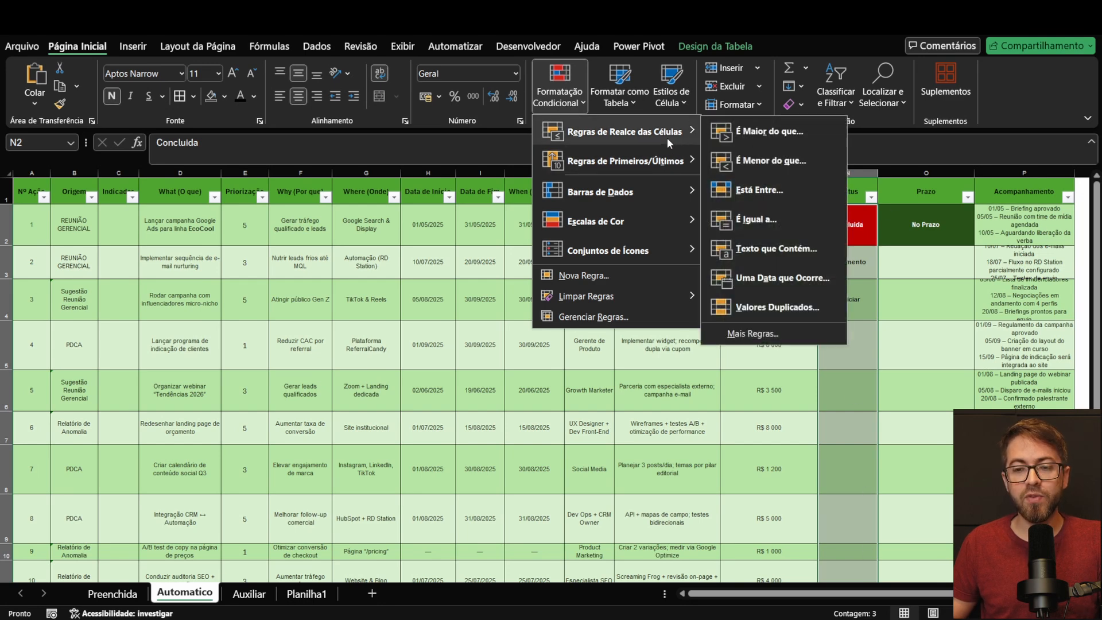
pyautogui.click(740, 219)
pyautogui.write('Andamento')
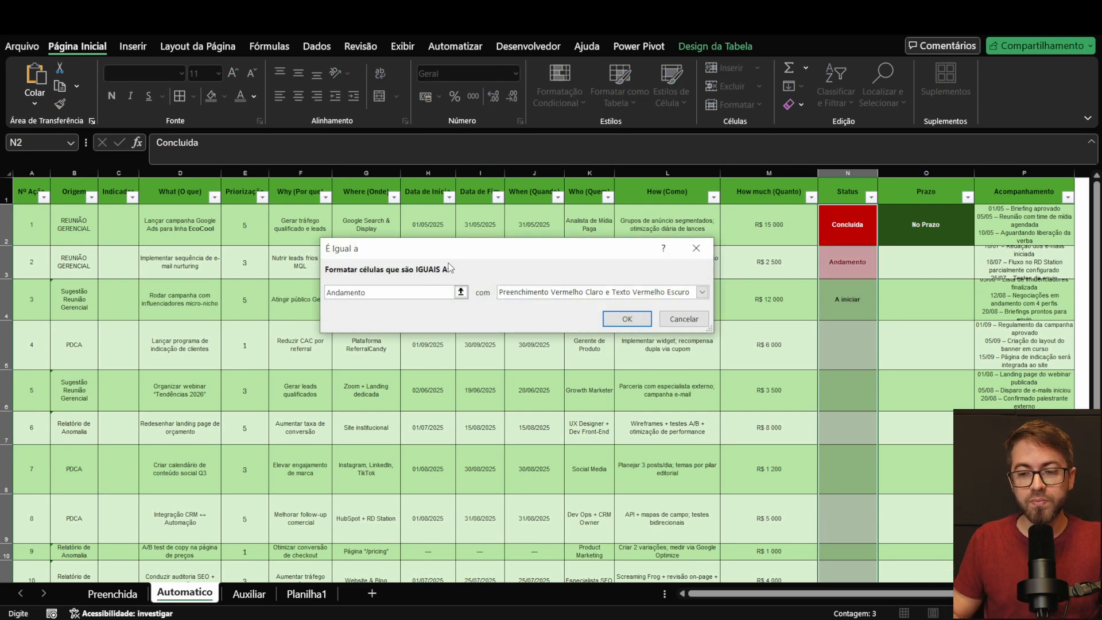
# Step: Apply a custom format with standard orange fill and bold black text to the Andamento rule
pyautogui.click(702, 292)
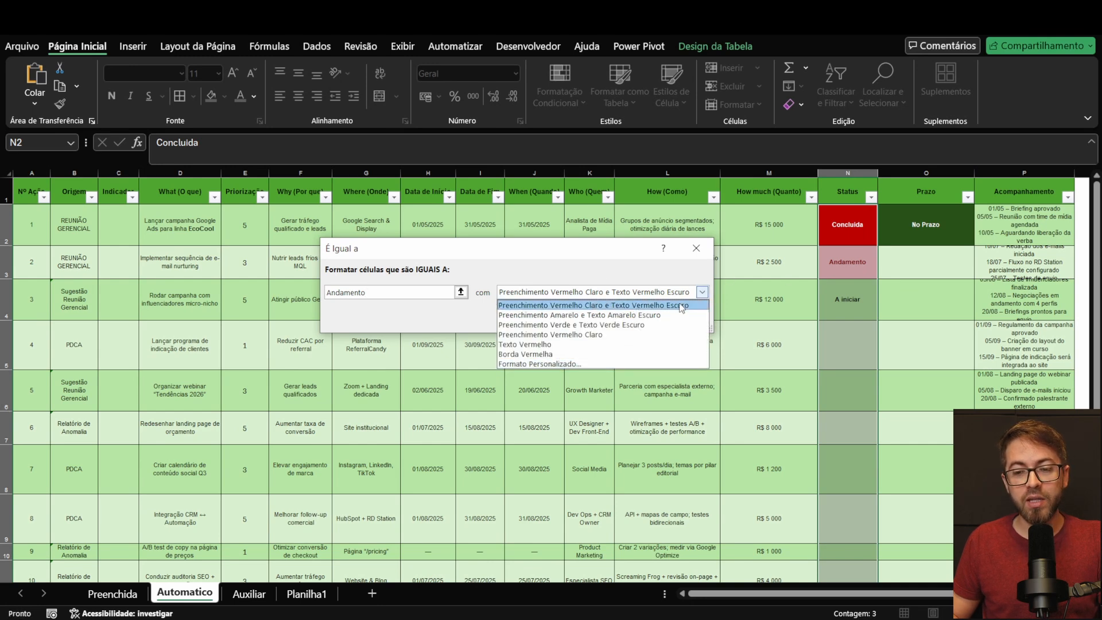
pyautogui.click(537, 364)
pyautogui.click(494, 104)
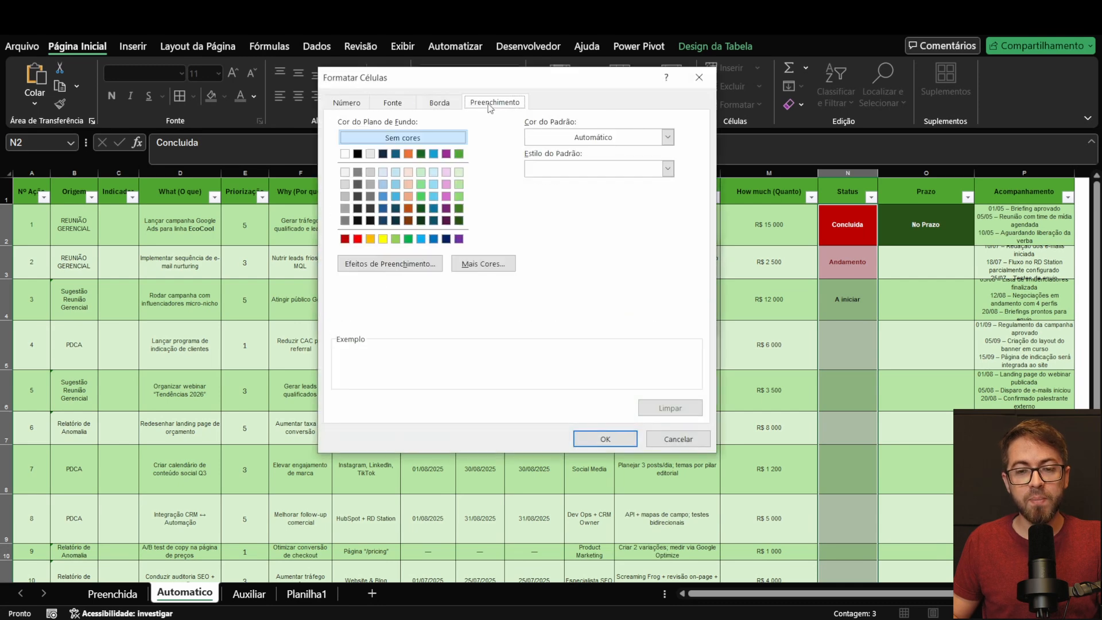
pyautogui.click(371, 239)
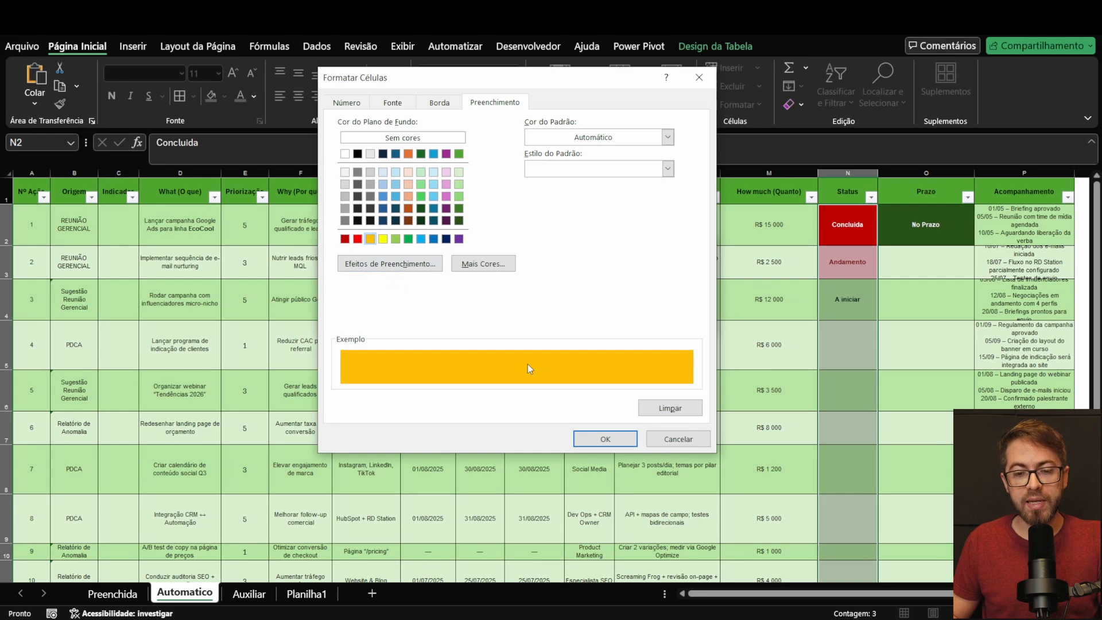
pyautogui.click(393, 103)
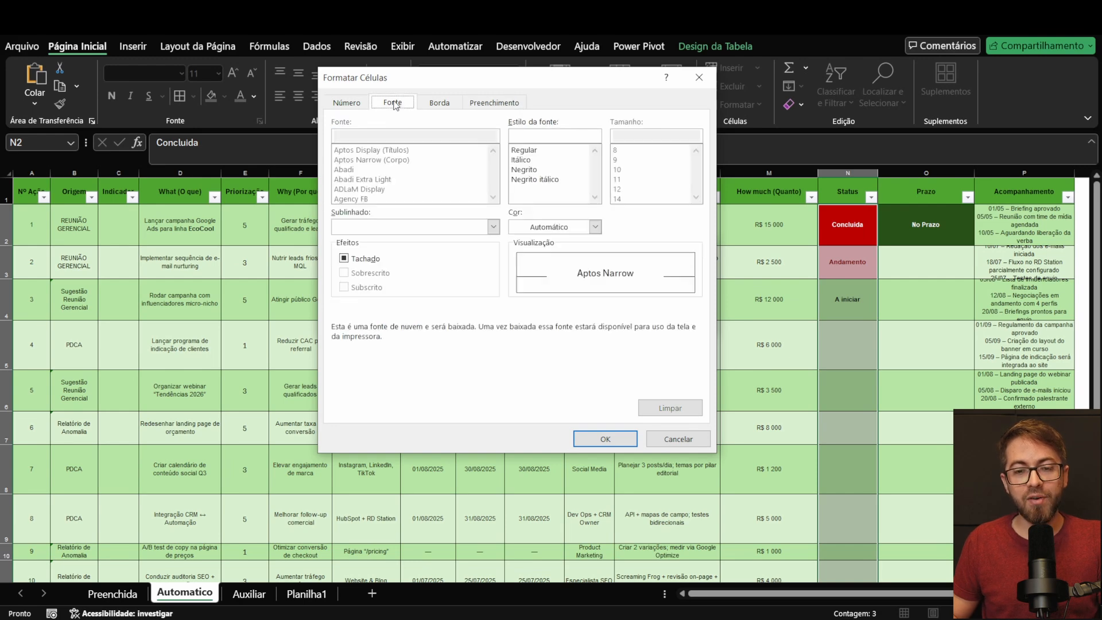
pyautogui.click(536, 170)
pyautogui.click(556, 228)
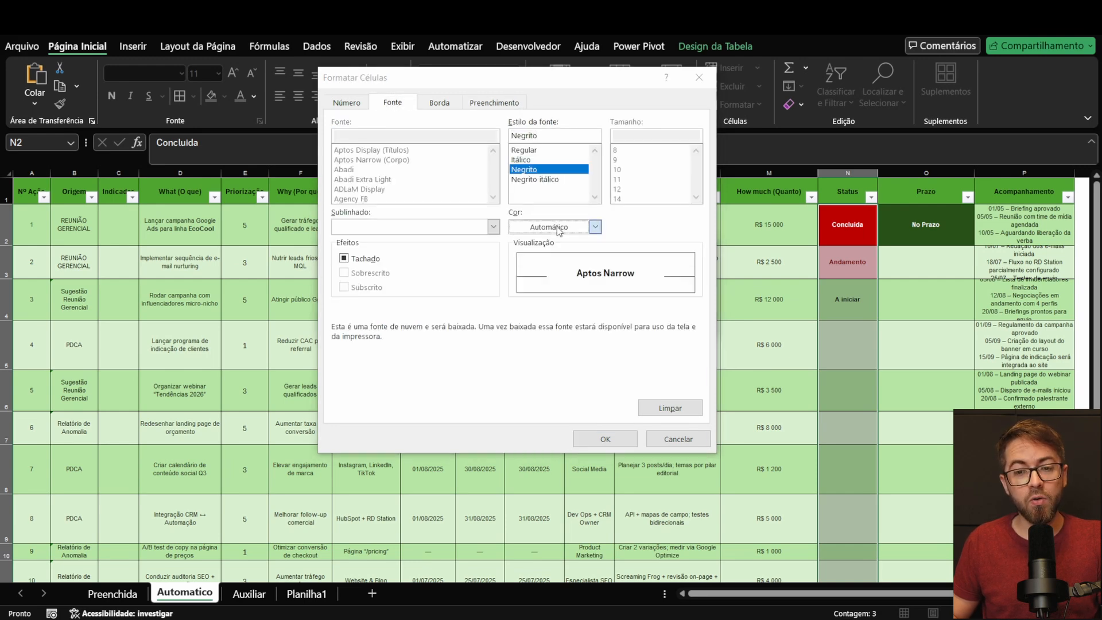
pyautogui.click(538, 282)
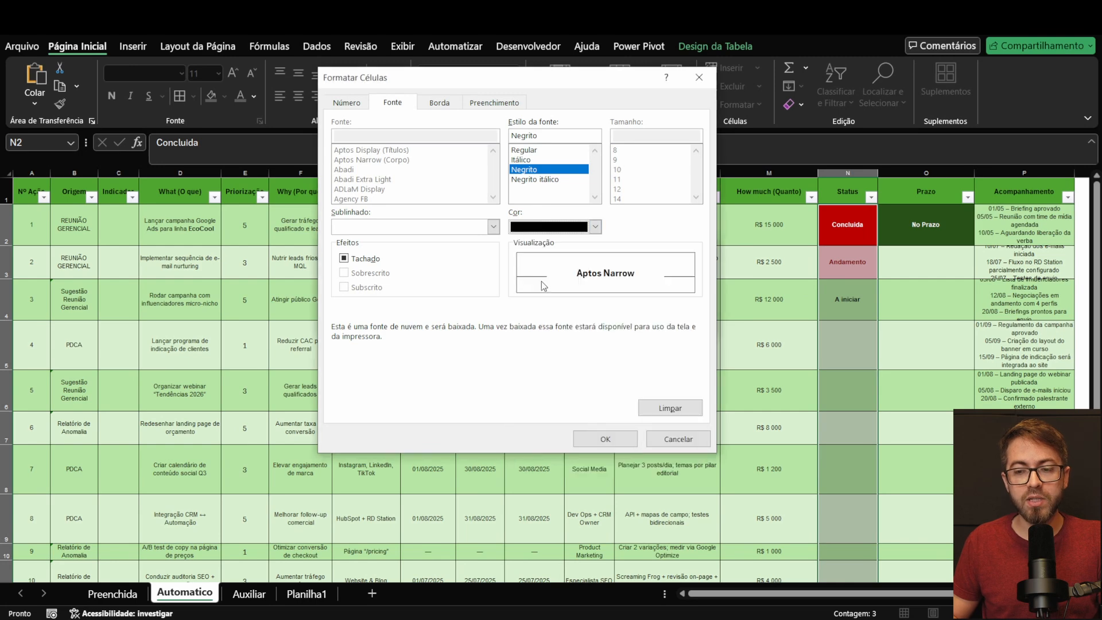
pyautogui.click(618, 441)
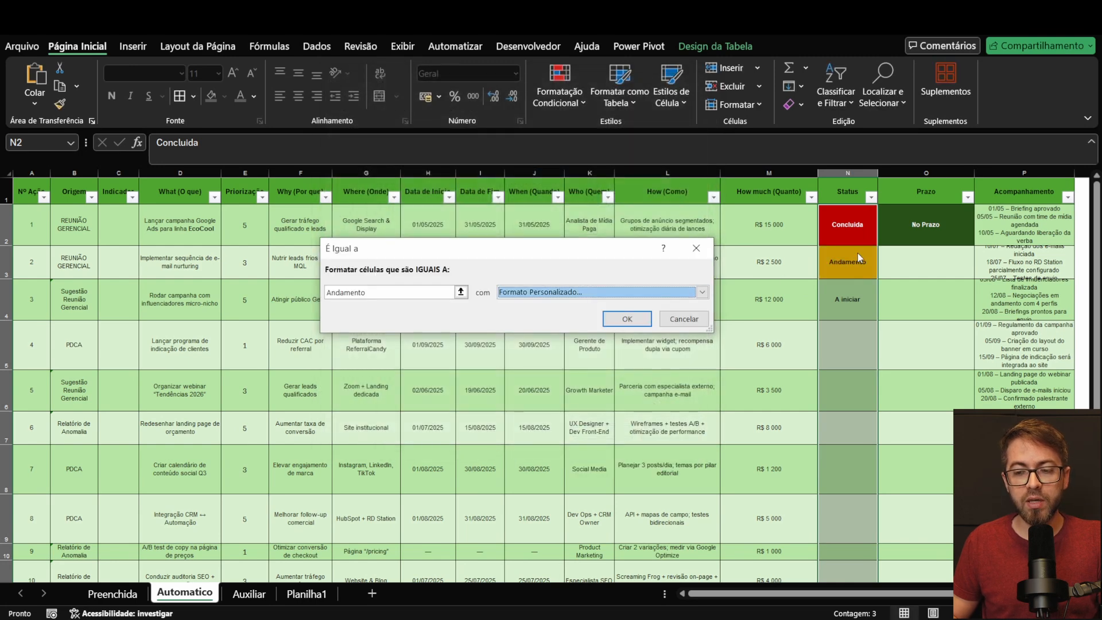
pyautogui.click(618, 319)
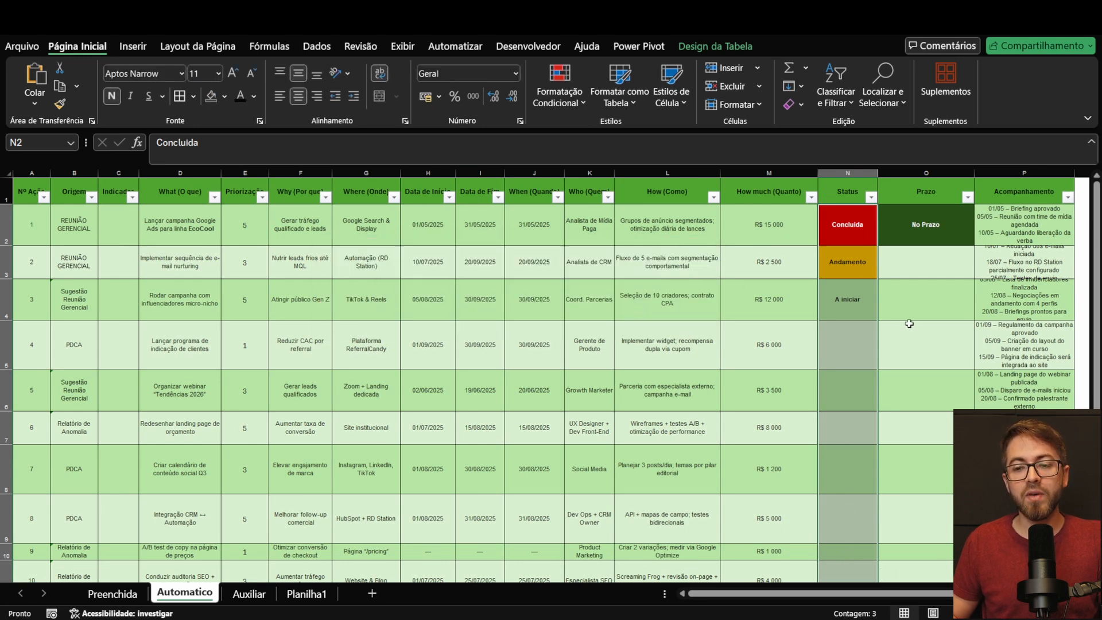
# Step: Start a third Equal To conditional formatting rule on the Status cells for the value A iniciar
pyautogui.click(559, 103)
pyautogui.moveTo(631, 131)
pyautogui.click(764, 223)
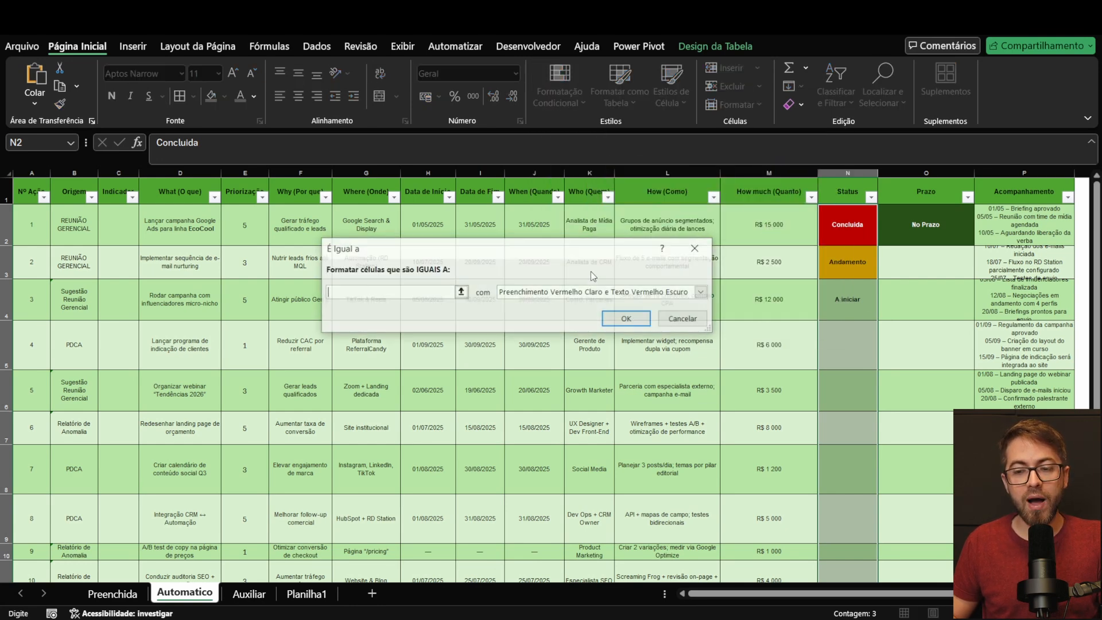
pyautogui.write('A iniciar')
# Step: Apply a custom format with grey fill and bold black text to the A iniciar rule
pyautogui.click(602, 292)
pyautogui.click(540, 363)
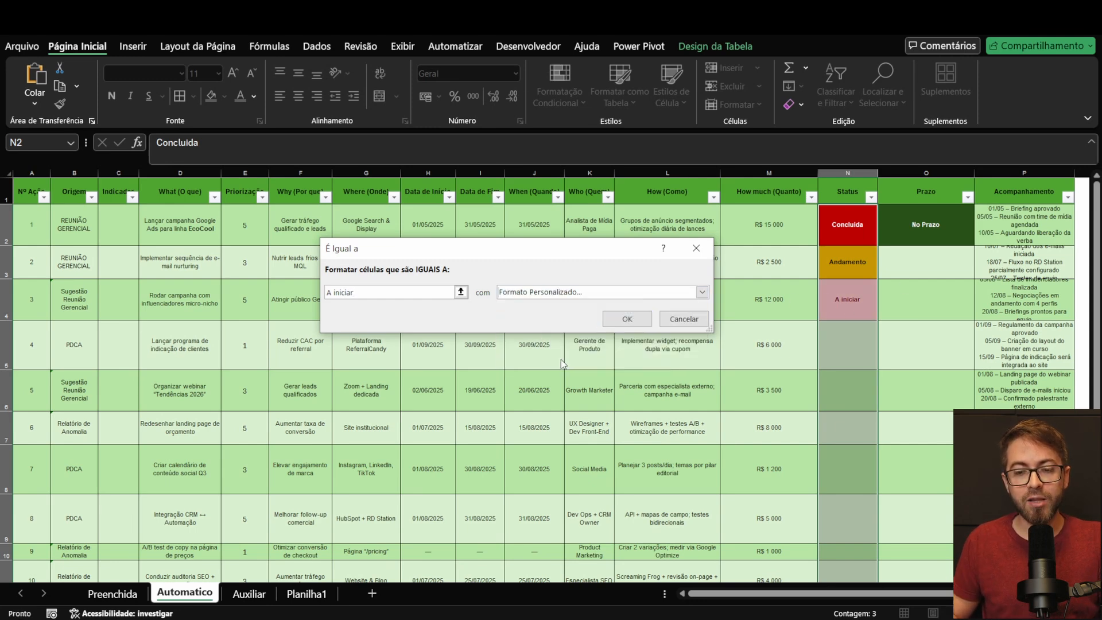
pyautogui.click(495, 102)
pyautogui.click(344, 196)
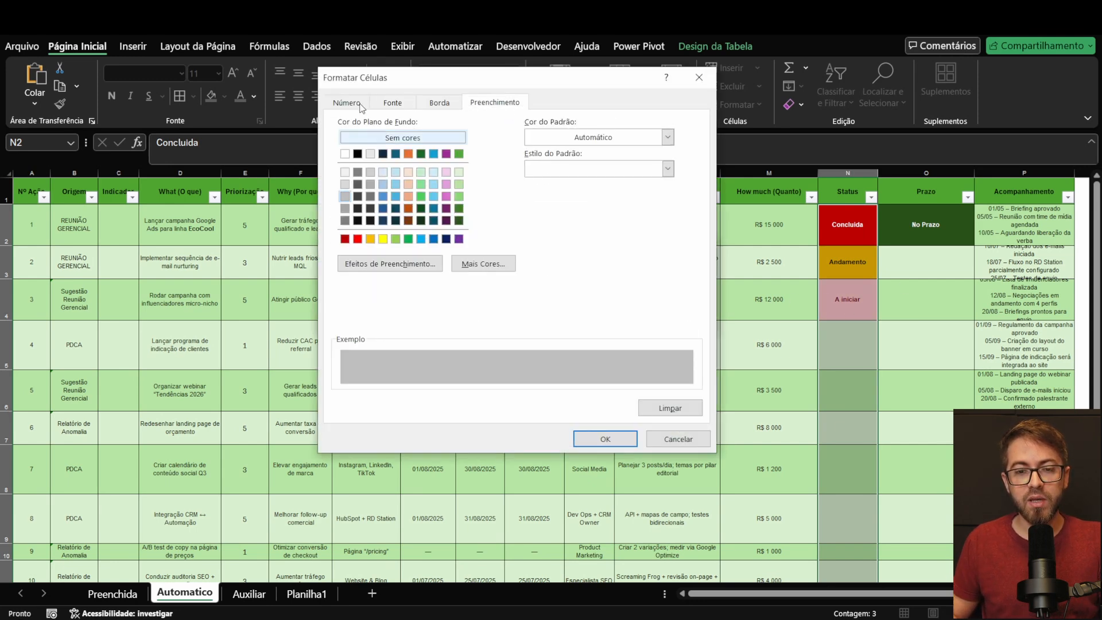
pyautogui.click(409, 104)
pyautogui.click(548, 170)
pyautogui.click(595, 227)
pyautogui.click(541, 289)
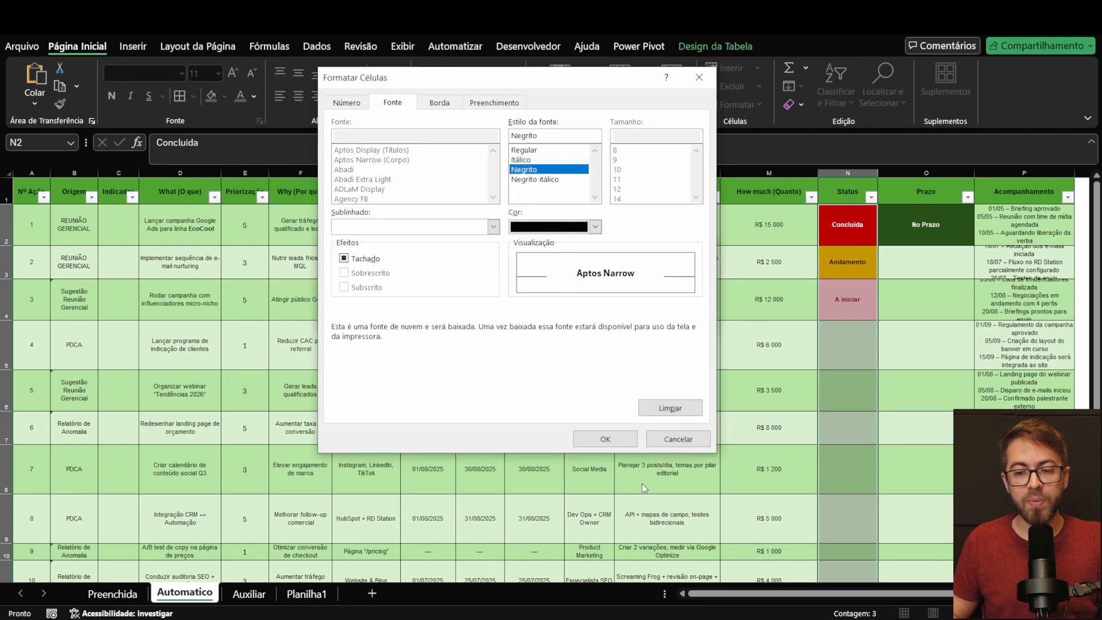
pyautogui.click(626, 442)
pyautogui.click(624, 317)
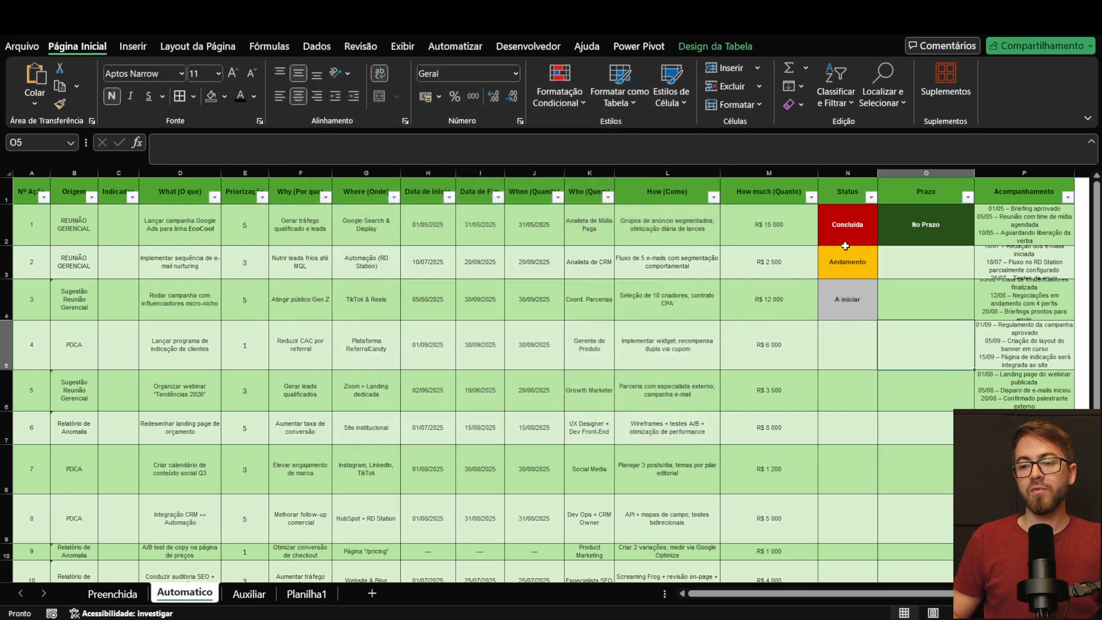
# Step: Set action 4's Status to A iniciar from its validated list and select action 5's Status cell
pyautogui.click(864, 352)
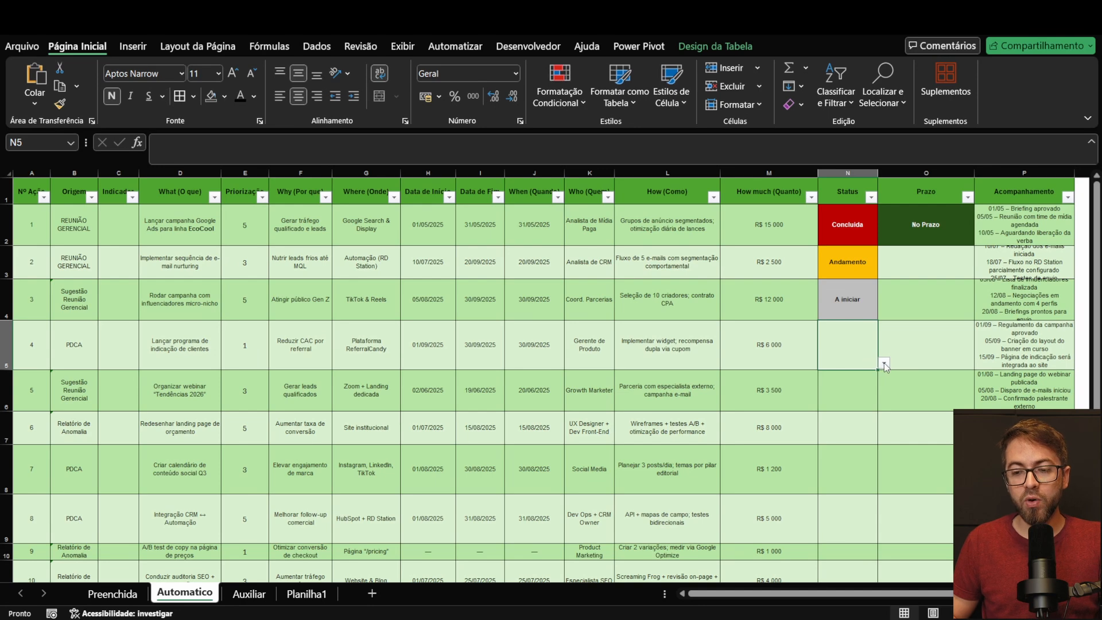
pyautogui.click(883, 363)
pyautogui.click(855, 380)
pyautogui.click(855, 382)
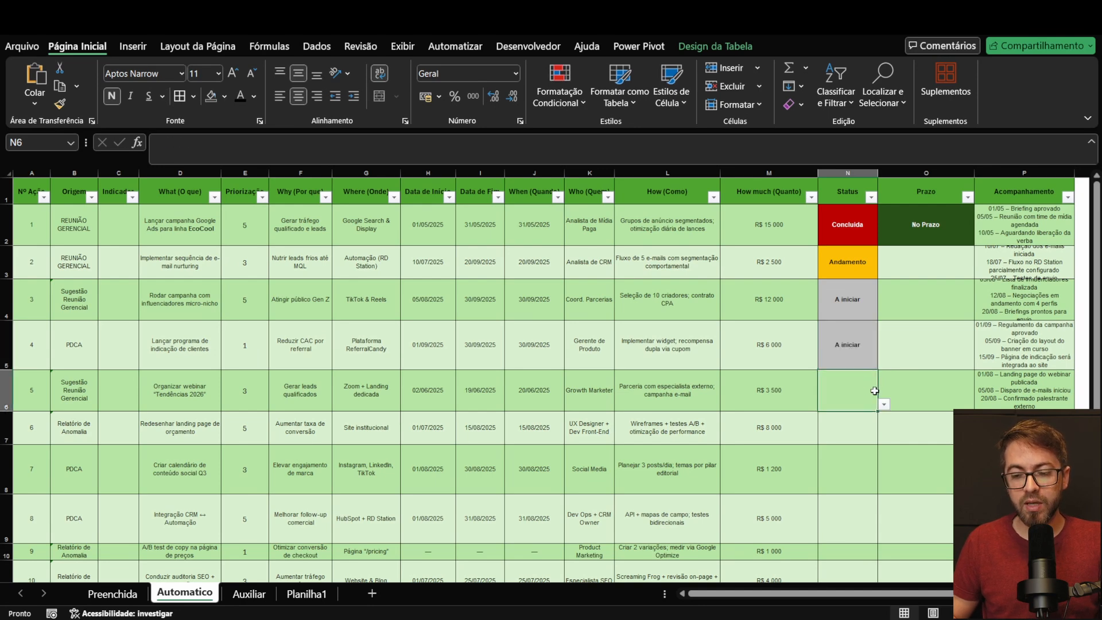
# Step: Set action 5's Status to Andamento and action 6's Status to Concluida from their validated lists
pyautogui.click(883, 403)
pyautogui.click(853, 432)
pyautogui.click(859, 433)
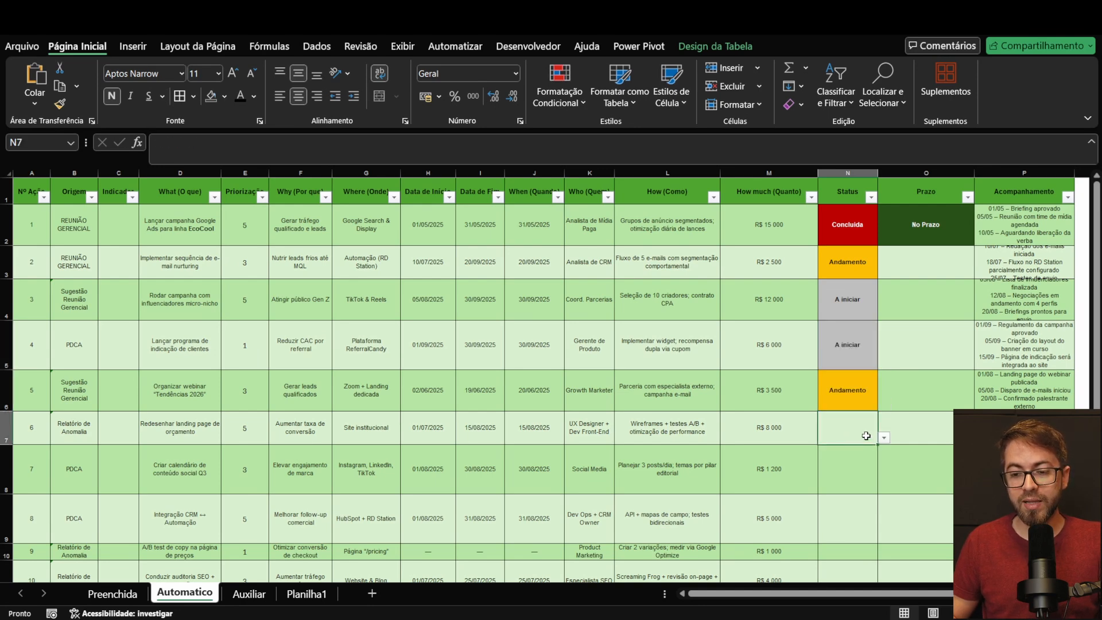
pyautogui.click(883, 437)
pyautogui.click(852, 477)
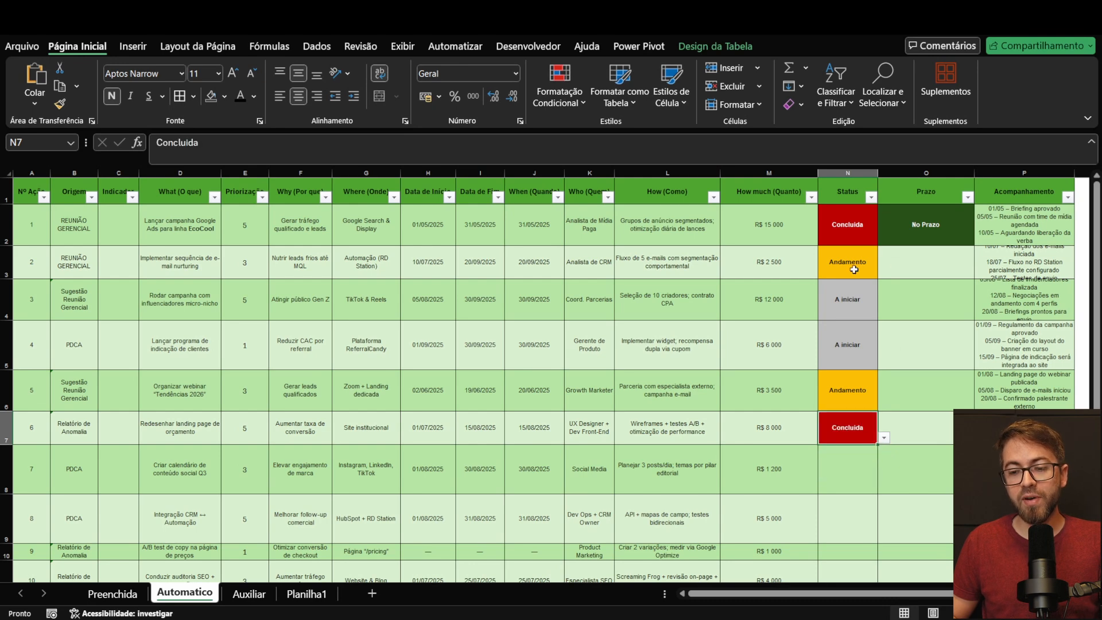
# Step: Change action 1's Prazo to Atrasada from its validated list
pyautogui.click(939, 219)
pyautogui.click(981, 239)
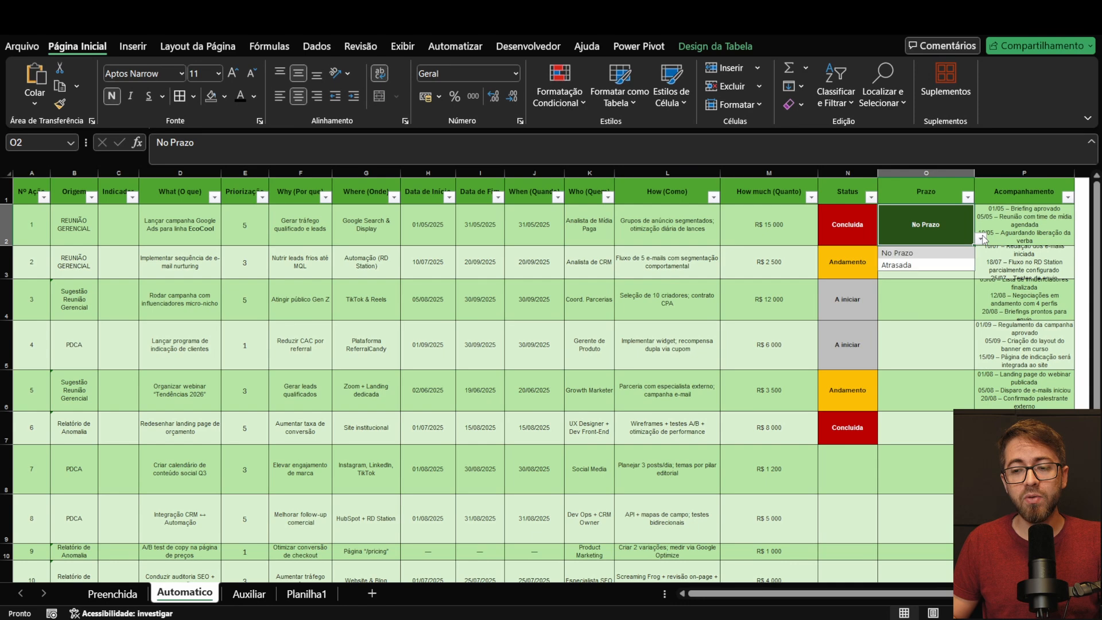
pyautogui.click(931, 267)
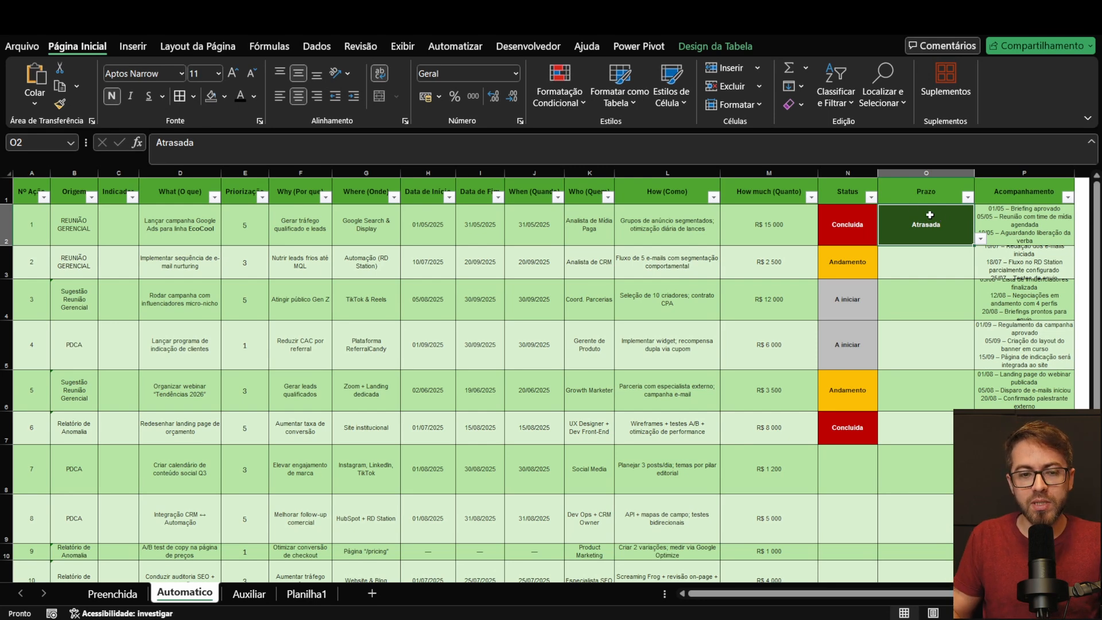
# Step: Add the test entries bdhdjshbd and kjdskdnsdjn directly below the Origem list on the Auxiliar sheet
pyautogui.click(67, 219)
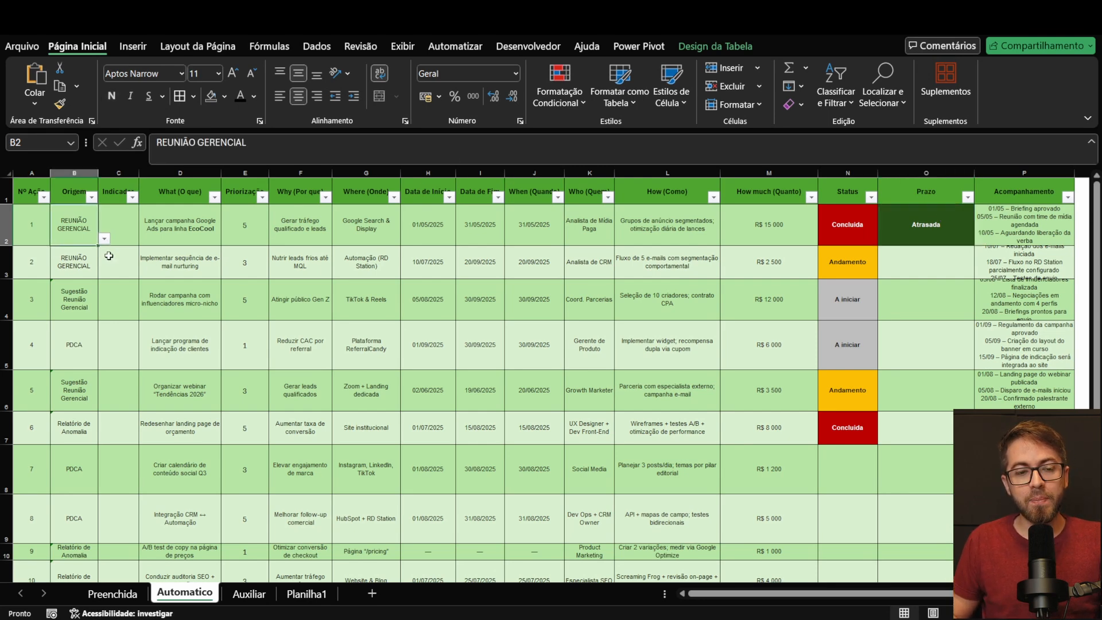
pyautogui.click(105, 238)
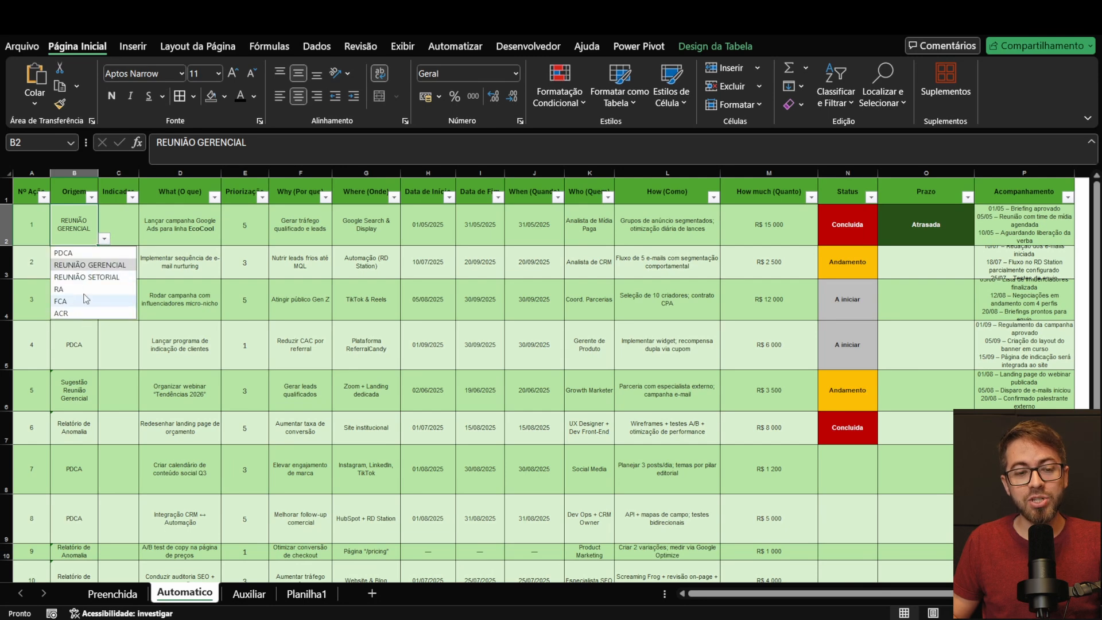
pyautogui.click(248, 593)
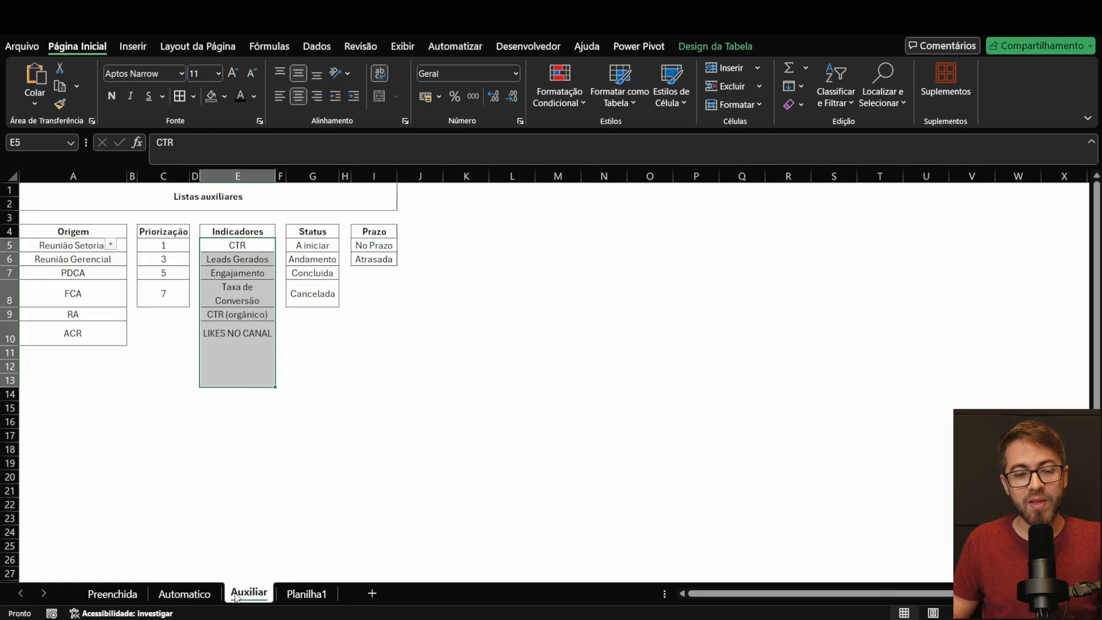
pyautogui.click(56, 350)
pyautogui.write('bdhdjshbd')
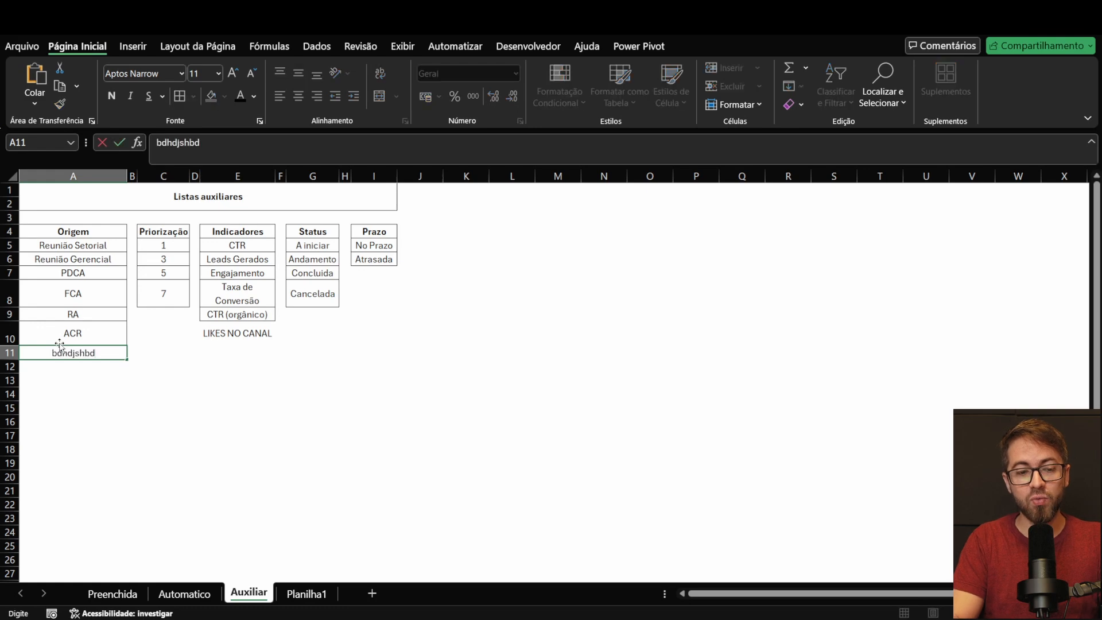
pyautogui.press('Return')
pyautogui.write('kjdskdnsdjn')
pyautogui.press('Return')
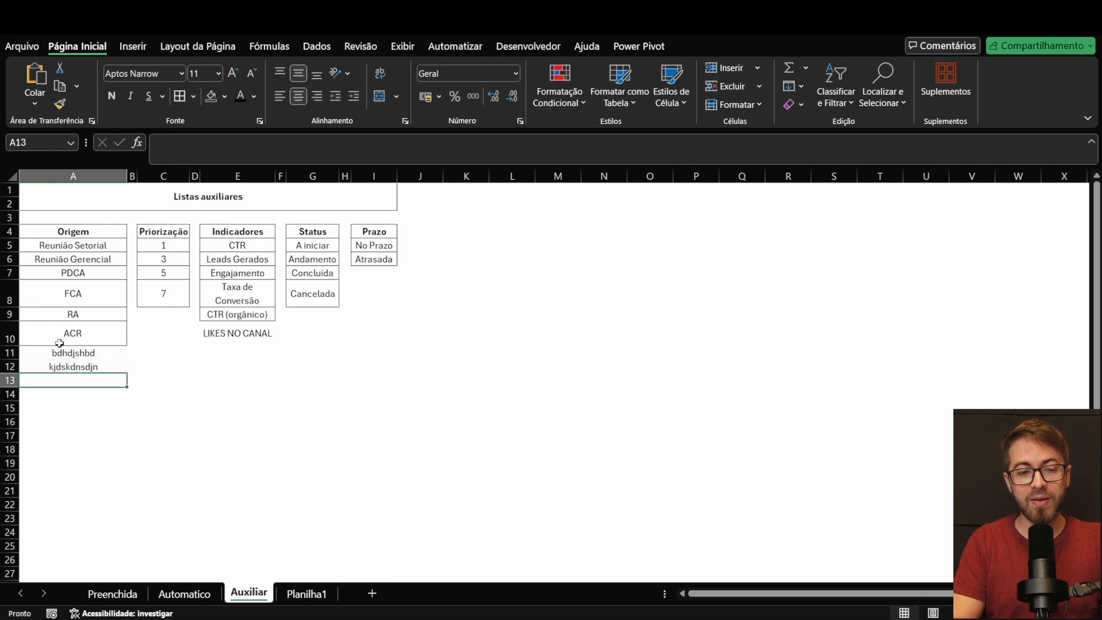
# Step: Check action 1's Origem dropdown on the Automatico sheet for the added test entries
pyautogui.click(186, 591)
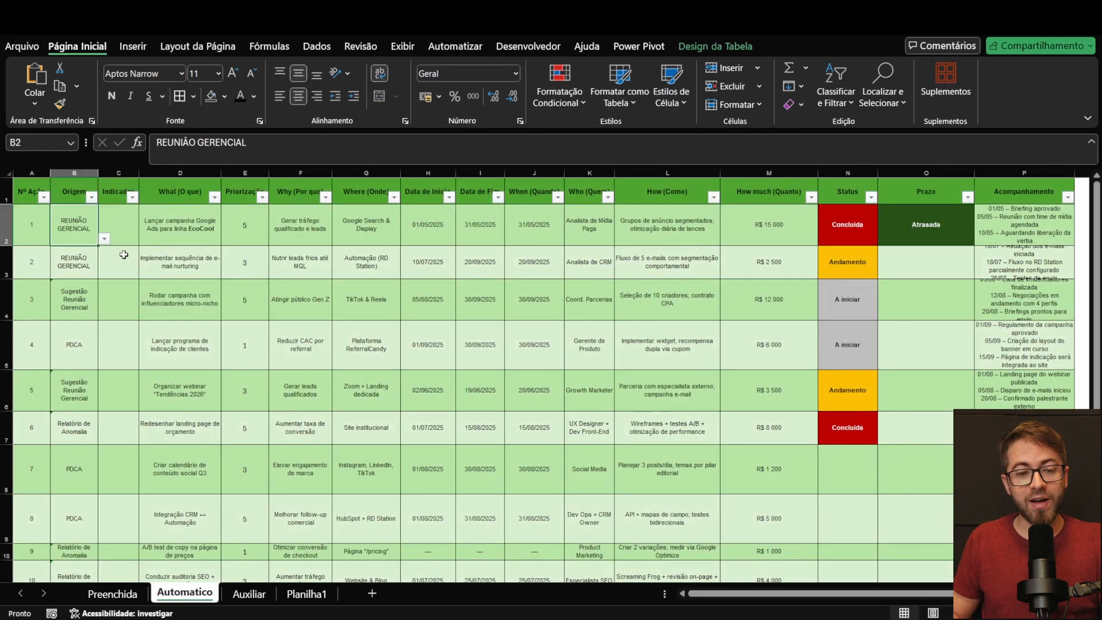
pyautogui.click(105, 238)
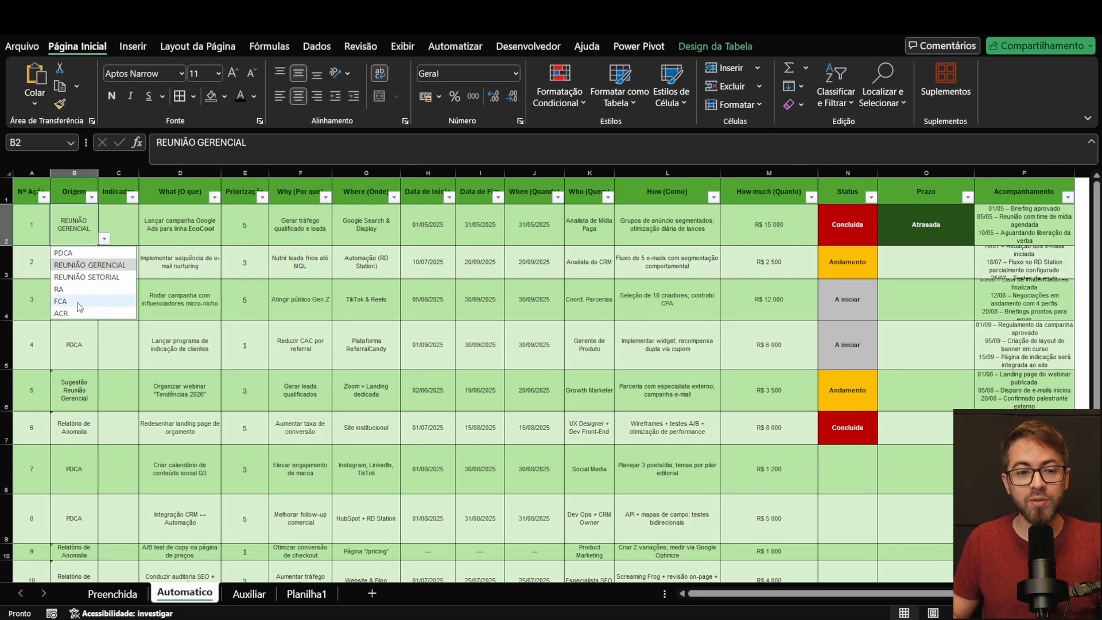
pyautogui.click(725, 379)
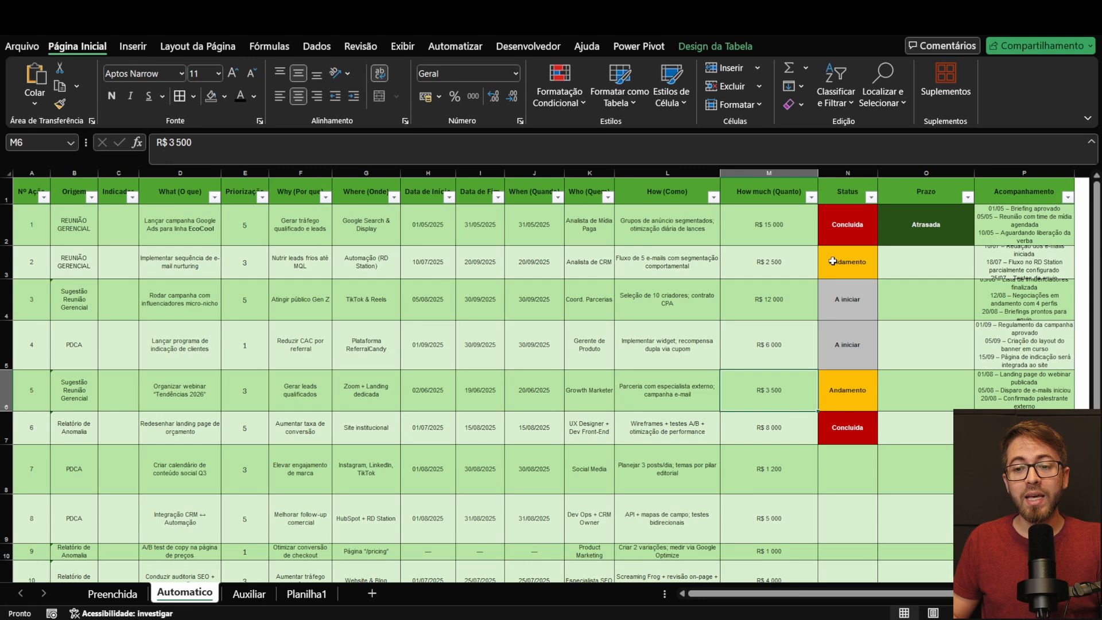
# Step: Examine action 1's Status options and its Prazo, Data de Início, Data de Fim and When cells
pyautogui.click(861, 224)
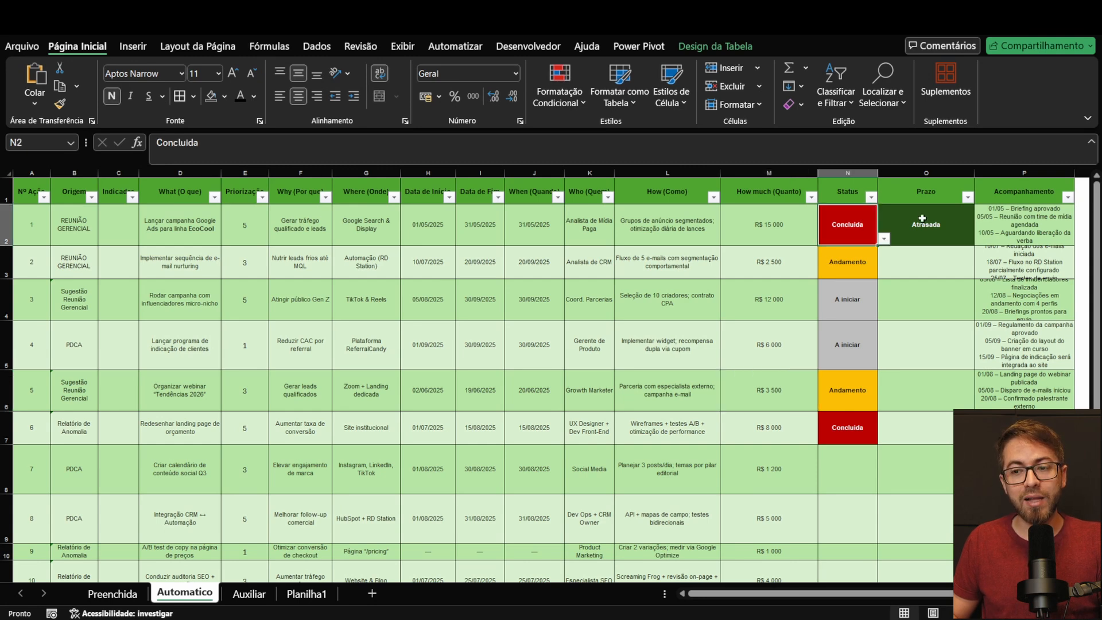
pyautogui.click(922, 219)
pyautogui.click(862, 221)
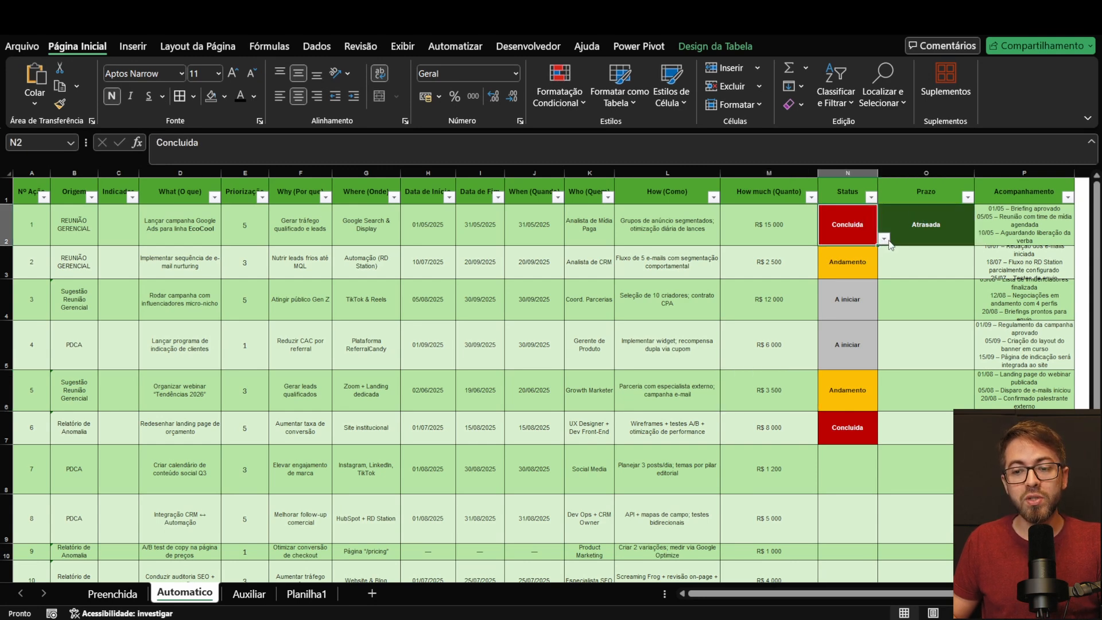
pyautogui.click(884, 238)
pyautogui.click(851, 228)
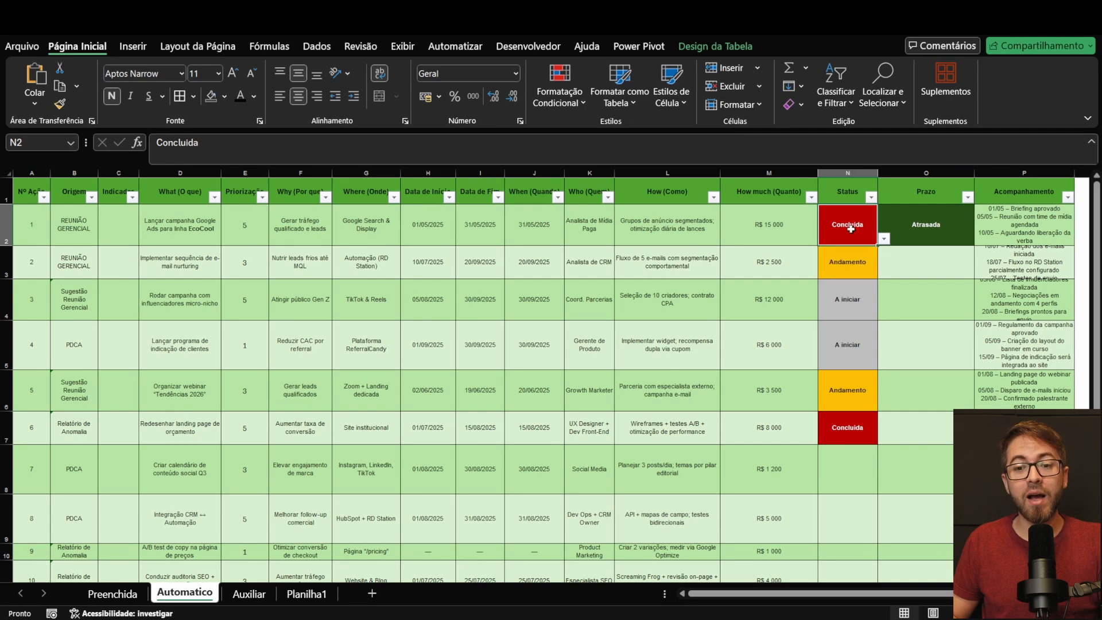
pyautogui.click(448, 224)
pyautogui.click(480, 223)
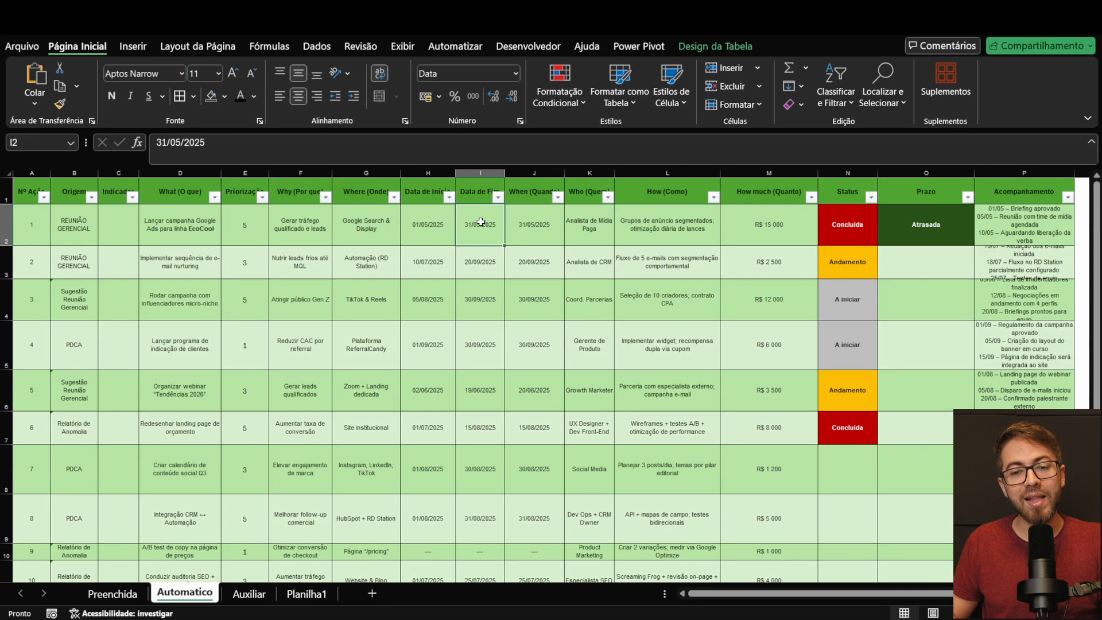
pyautogui.click(525, 218)
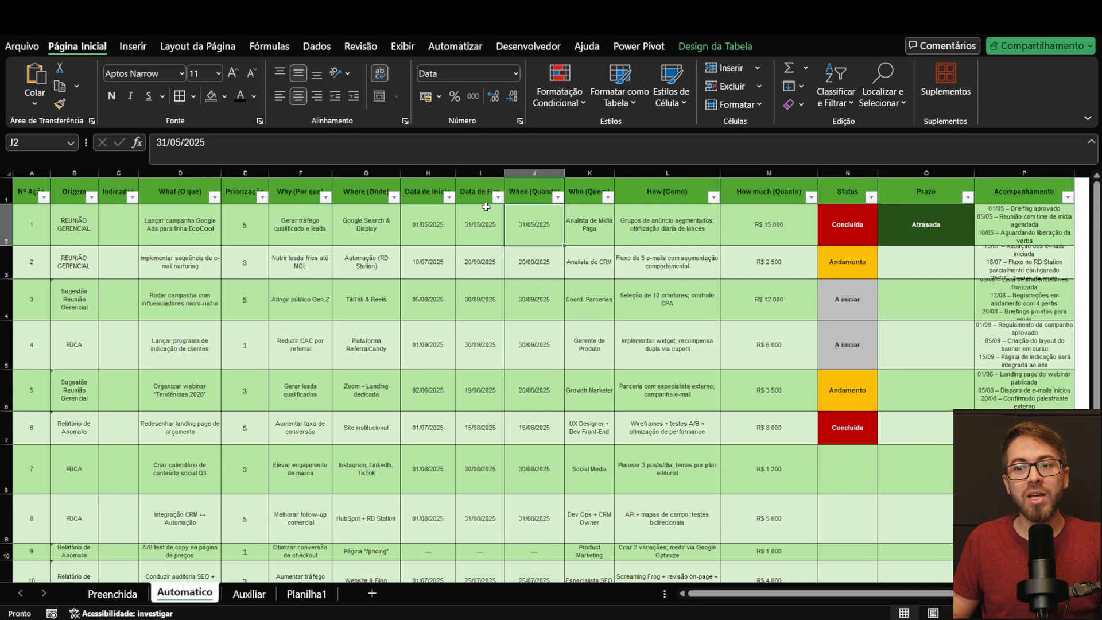
pyautogui.press('Right')
pyautogui.press('Right')
pyautogui.press('Right')
pyautogui.press('Right')
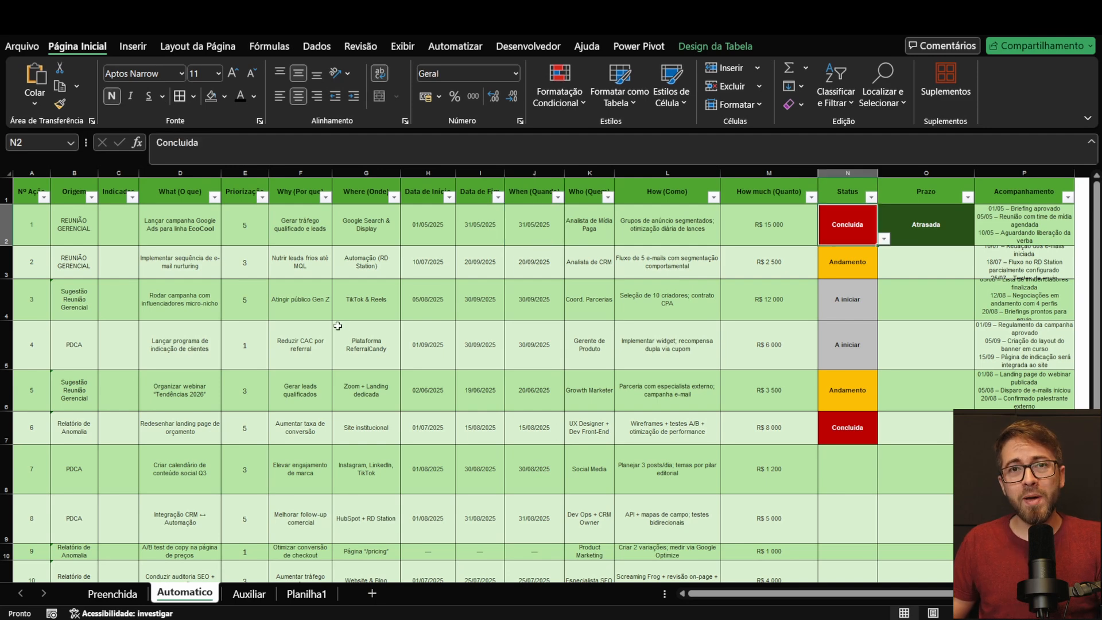
# Step: Delete the two test entries below the Origem list and LIKES NO CANAL below the Indicadores list on the Auxiliar sheet
pyautogui.click(258, 597)
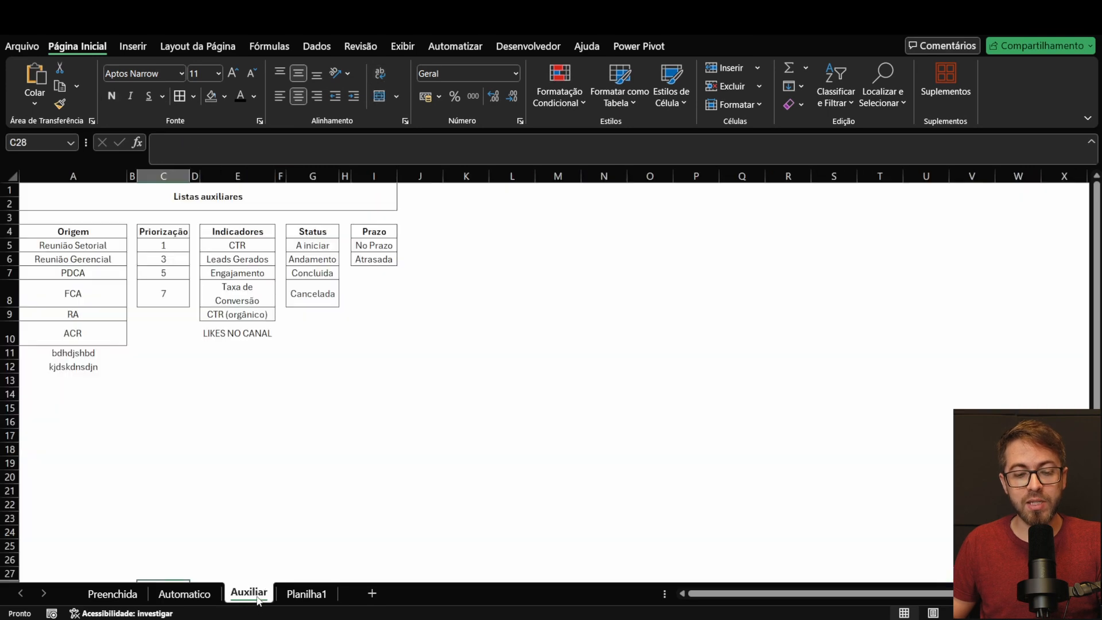
pyautogui.click(217, 362)
pyautogui.click(102, 356)
pyautogui.hotkey('shift', 'Down')
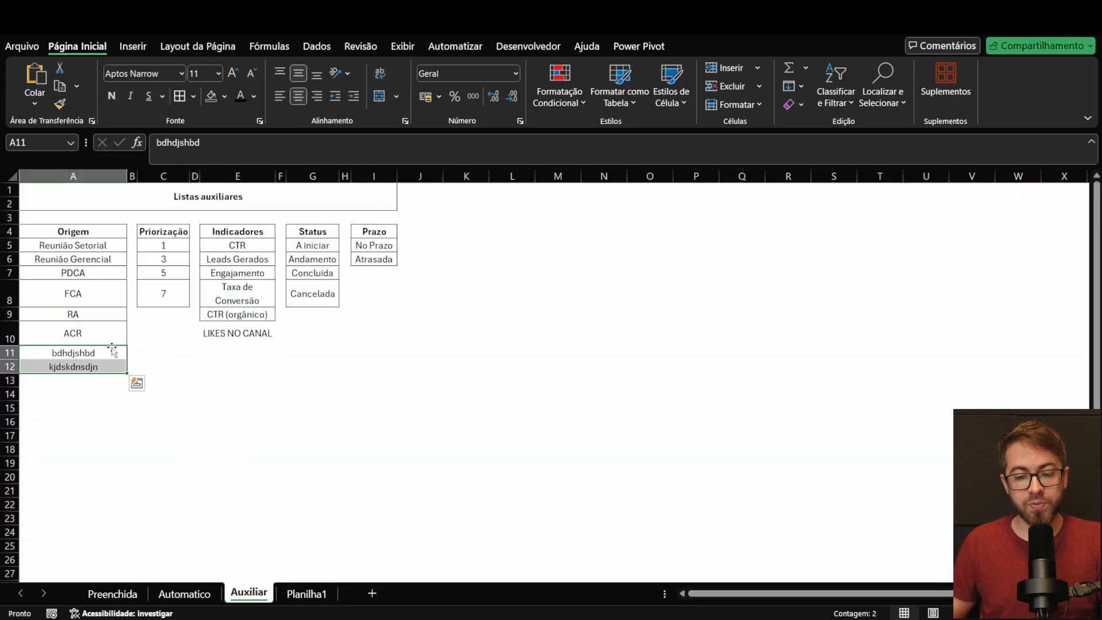
pyautogui.press('Delete')
pyautogui.click(217, 334)
pyautogui.press('Delete')
# Step: Format each auxiliary list with its header as a table in the light style with a green header, starting with Origem (A4:A10)
pyautogui.moveTo(101, 227); pyautogui.dragTo(108, 330)
pyautogui.moveTo(164, 233); pyautogui.dragTo(166, 291)
pyautogui.moveTo(228, 230); pyautogui.dragTo(238, 315)
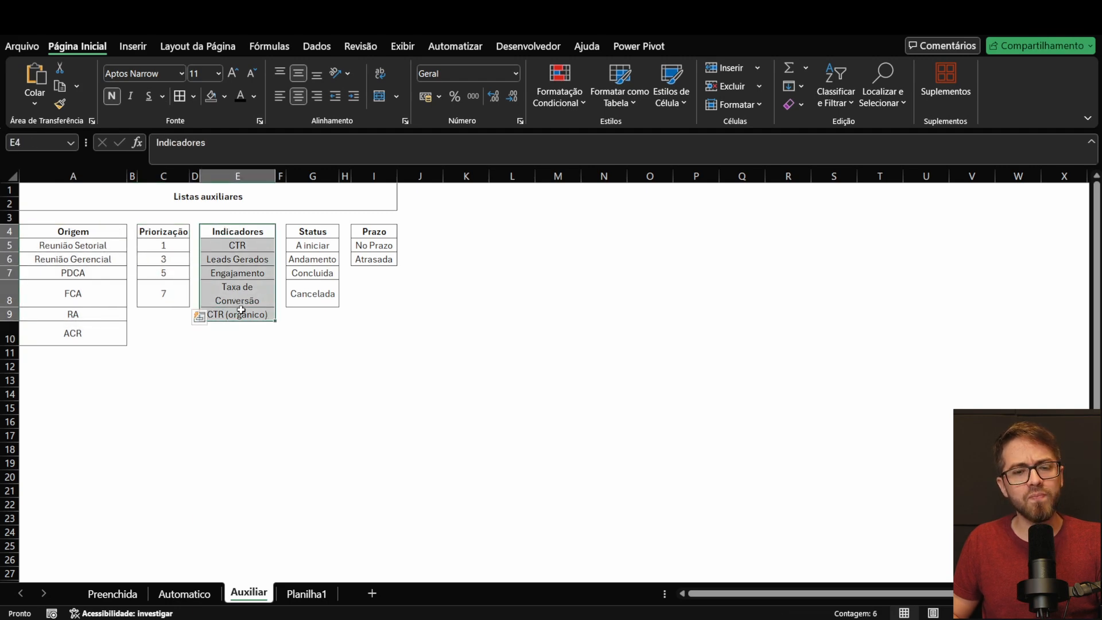
pyautogui.click(101, 229)
pyautogui.hotkey('ctrl', 'shift', 'Down')
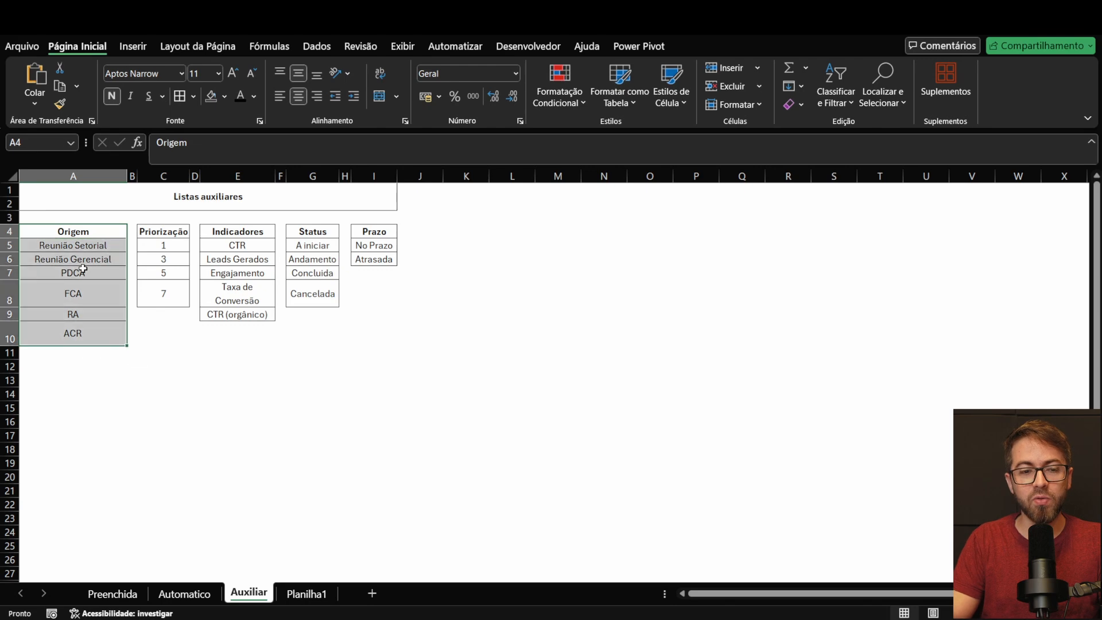
pyautogui.click(548, 102)
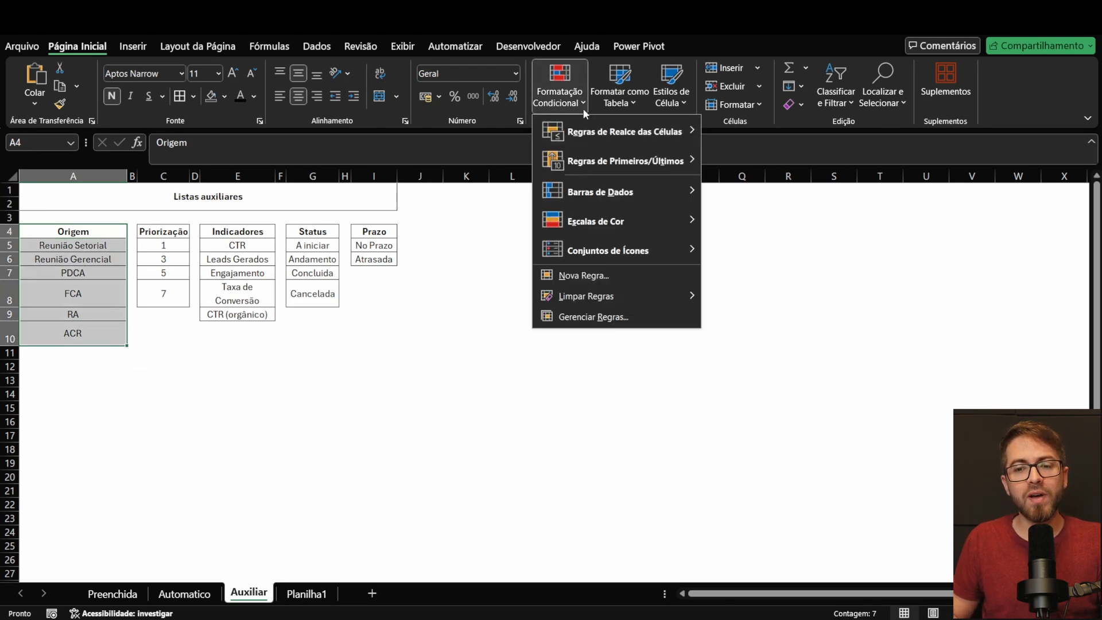
pyautogui.press('Escape')
pyautogui.click(622, 87)
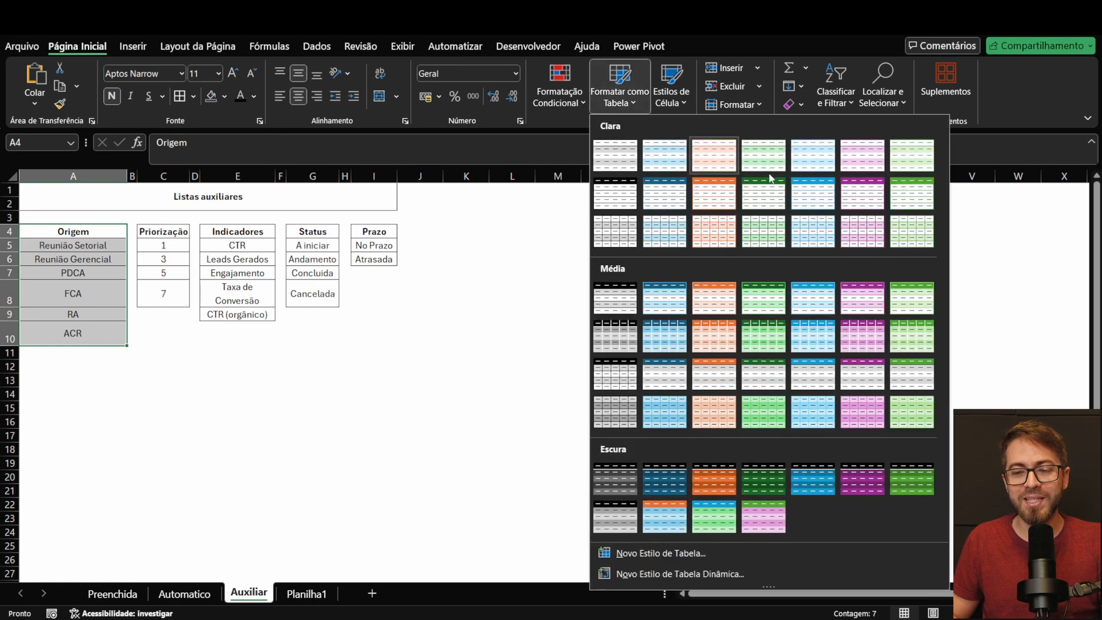
pyautogui.click(910, 193)
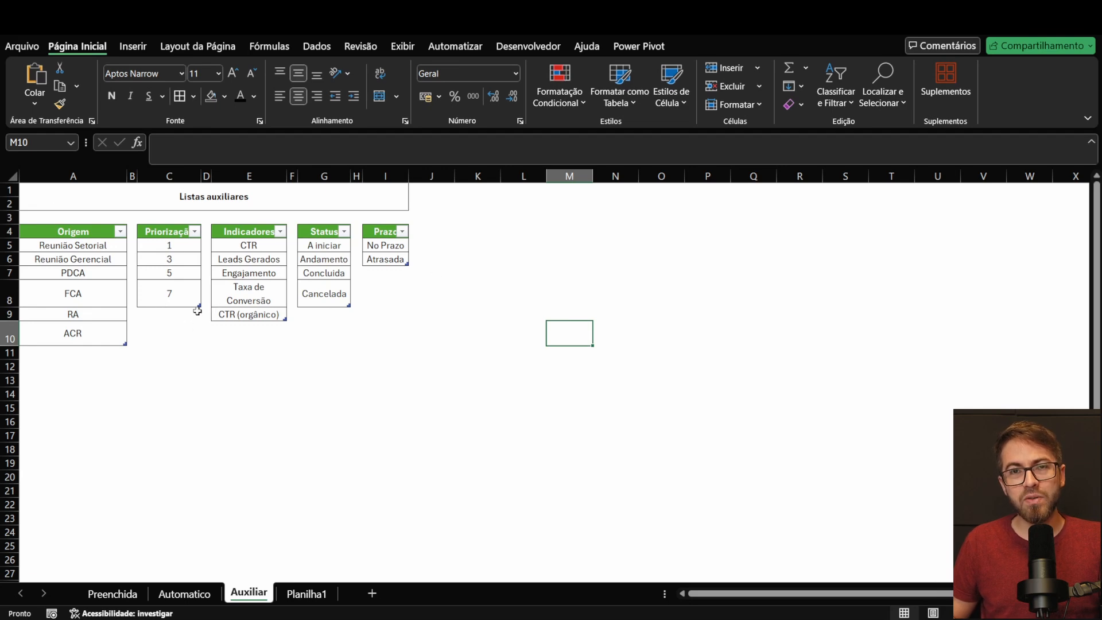
pyautogui.click(73, 352)
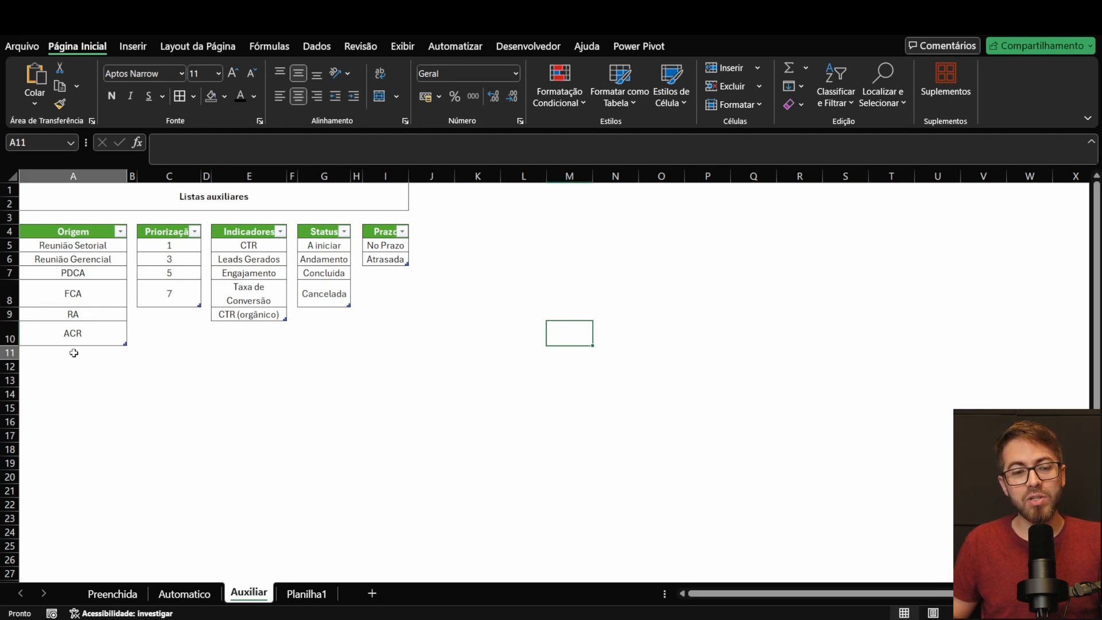
pyautogui.click(172, 593)
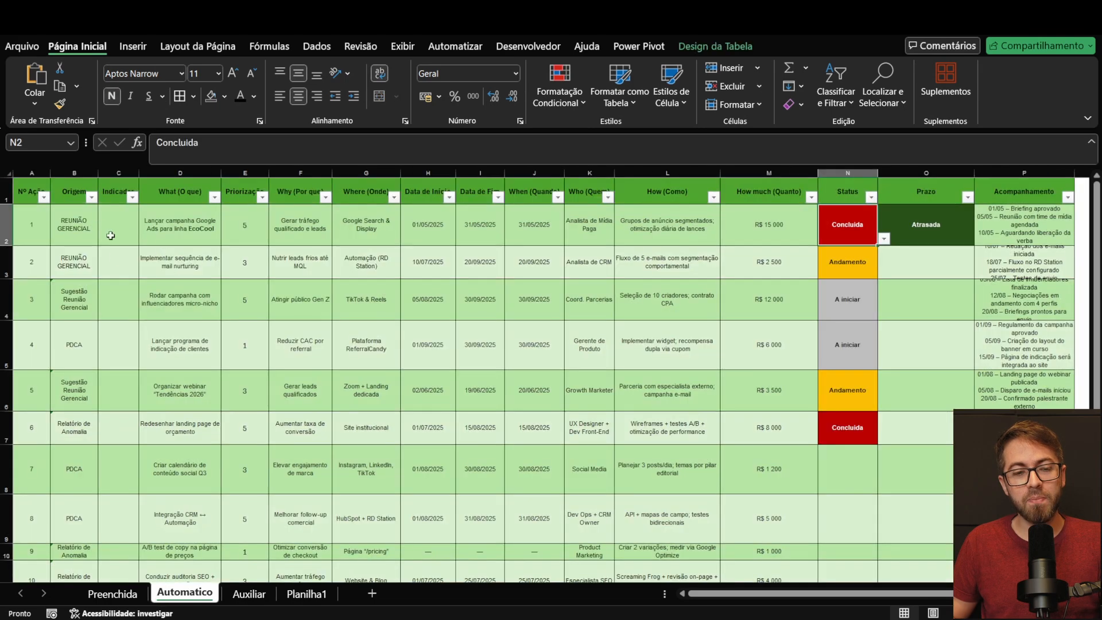
pyautogui.click(247, 593)
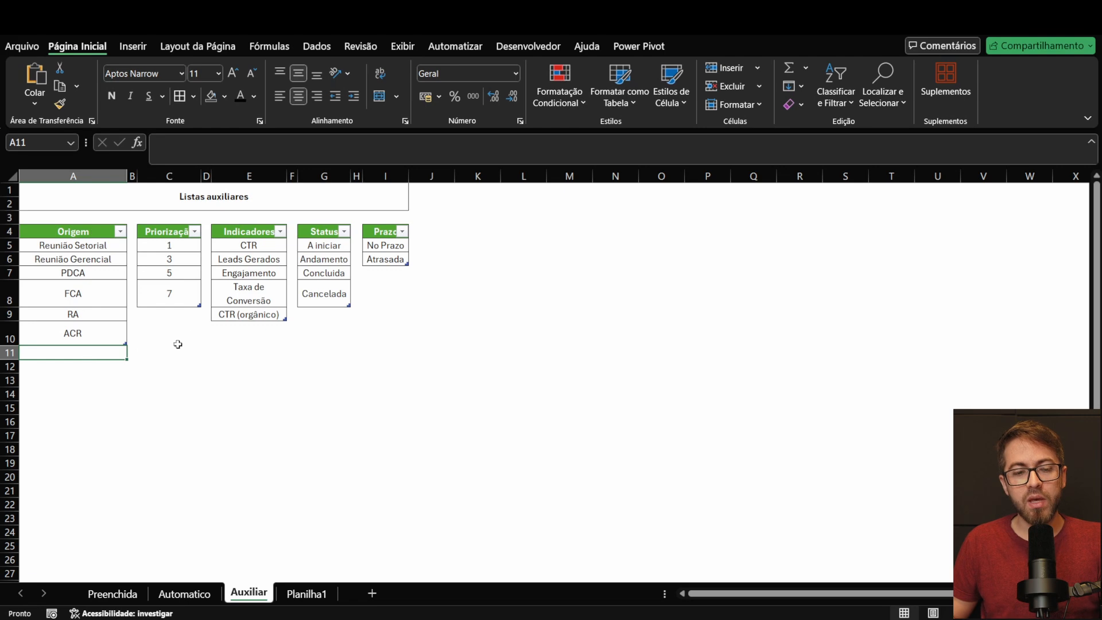
pyautogui.click(158, 382)
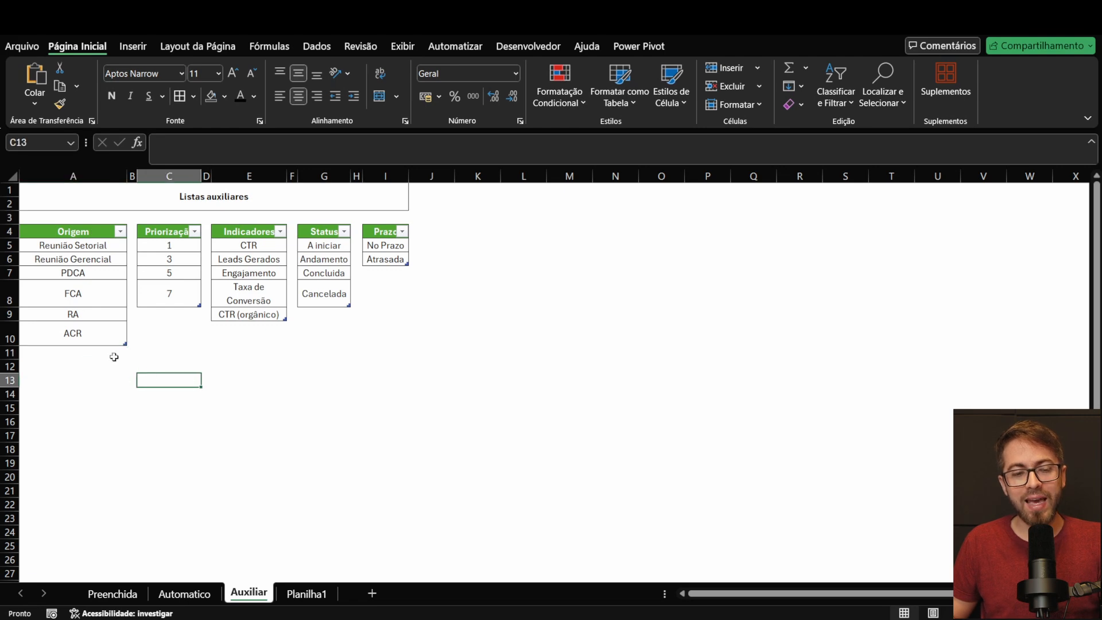
pyautogui.scroll(5, 114, 359)
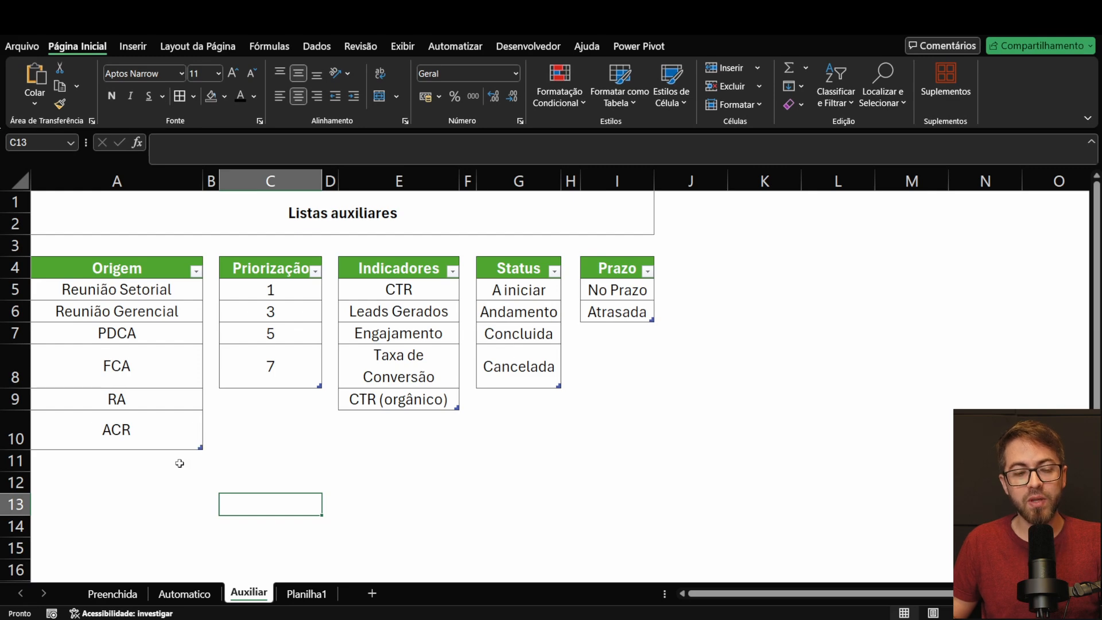
pyautogui.click(180, 463)
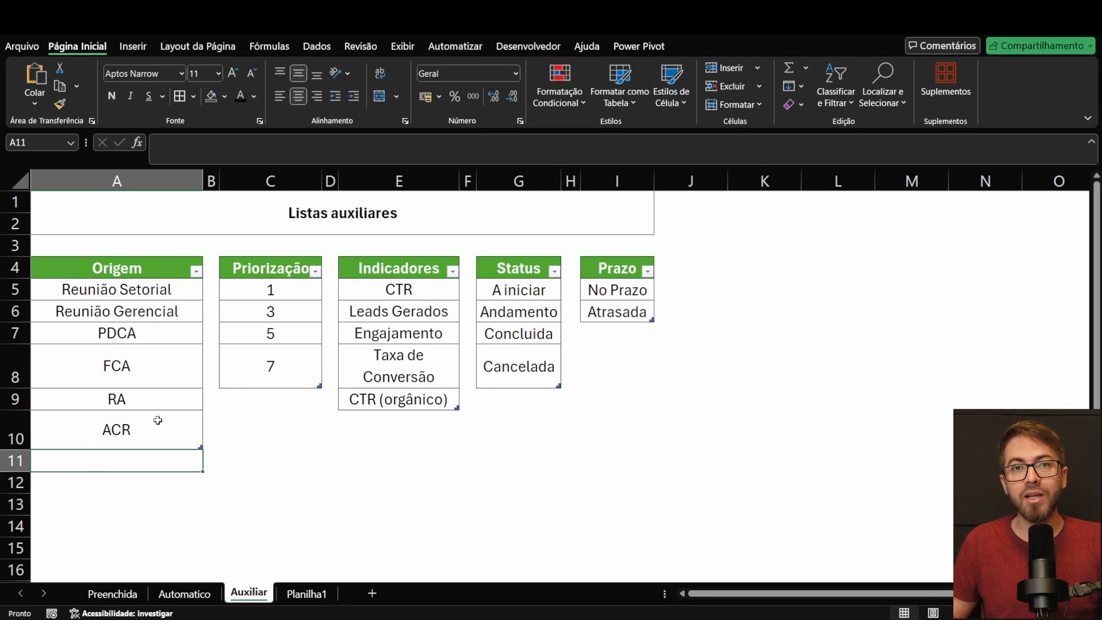
# Step: Check the name of the Origem table in its design settings and select the empty cell below the table
pyautogui.click(135, 273)
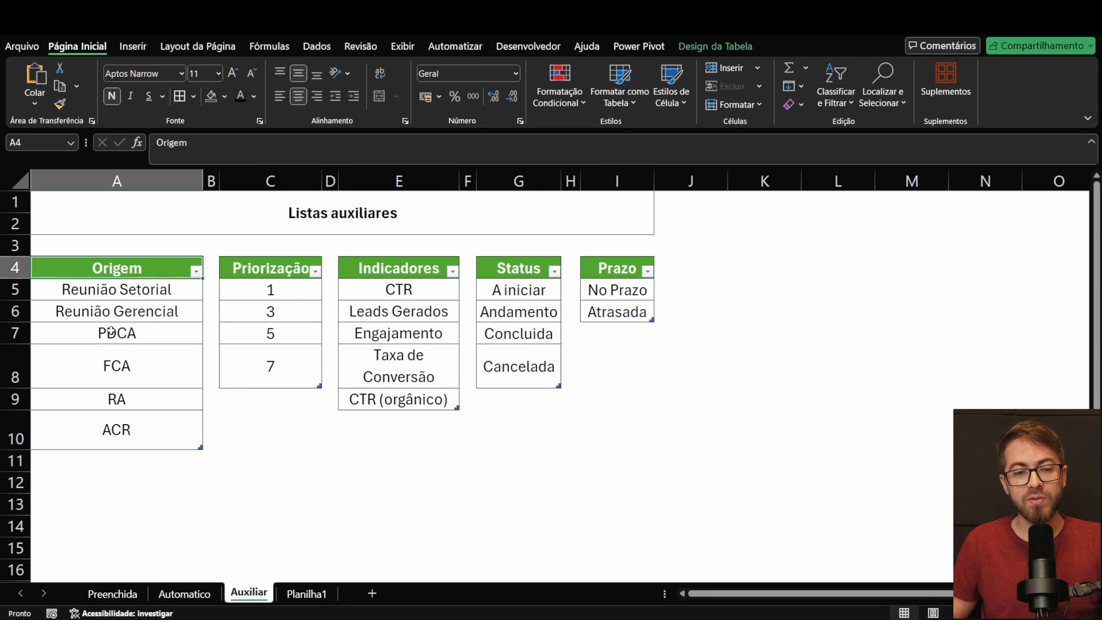
pyautogui.click(711, 47)
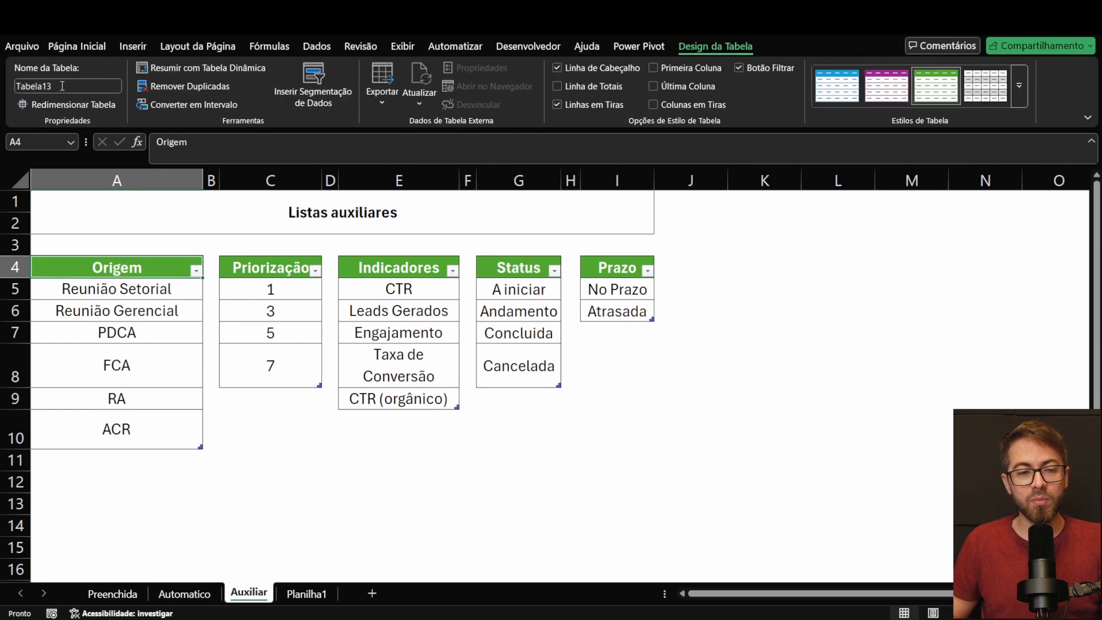
pyautogui.click(247, 503)
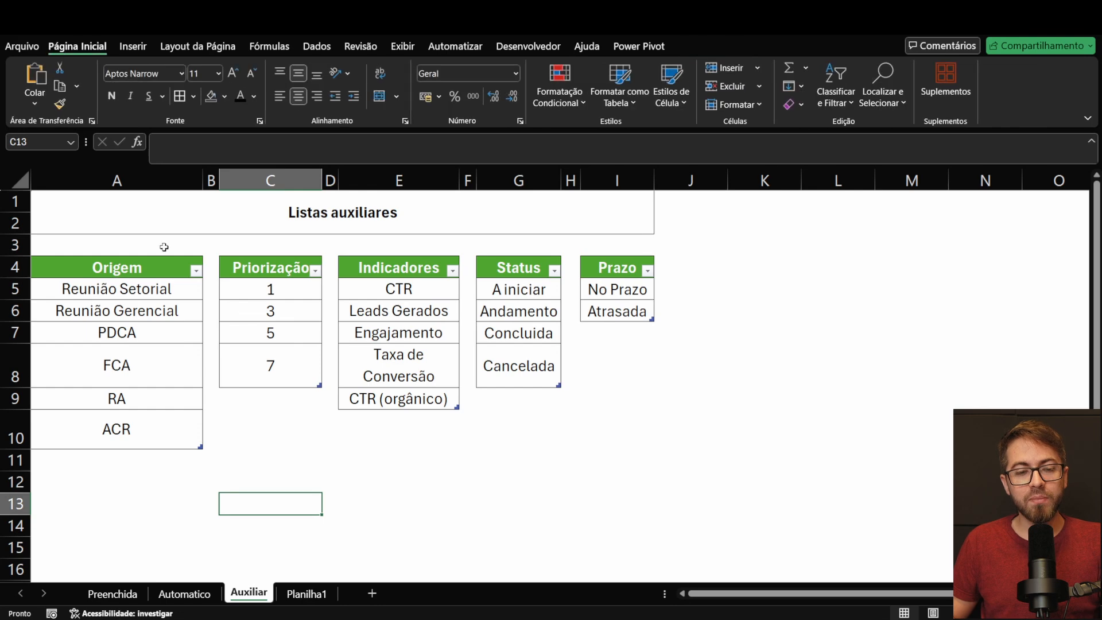
pyautogui.click(167, 452)
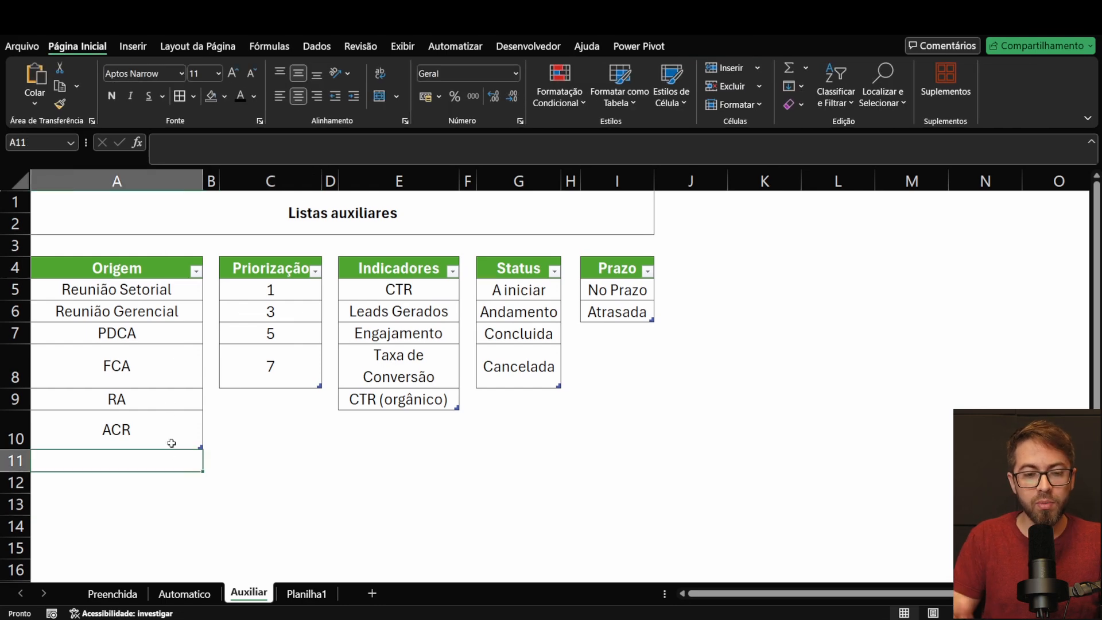
# Step: Add a first name as a test entry below ACR in the Origem table and check action 1's Origem options on the Automatico sheet
pyautogui.write('Luiz')
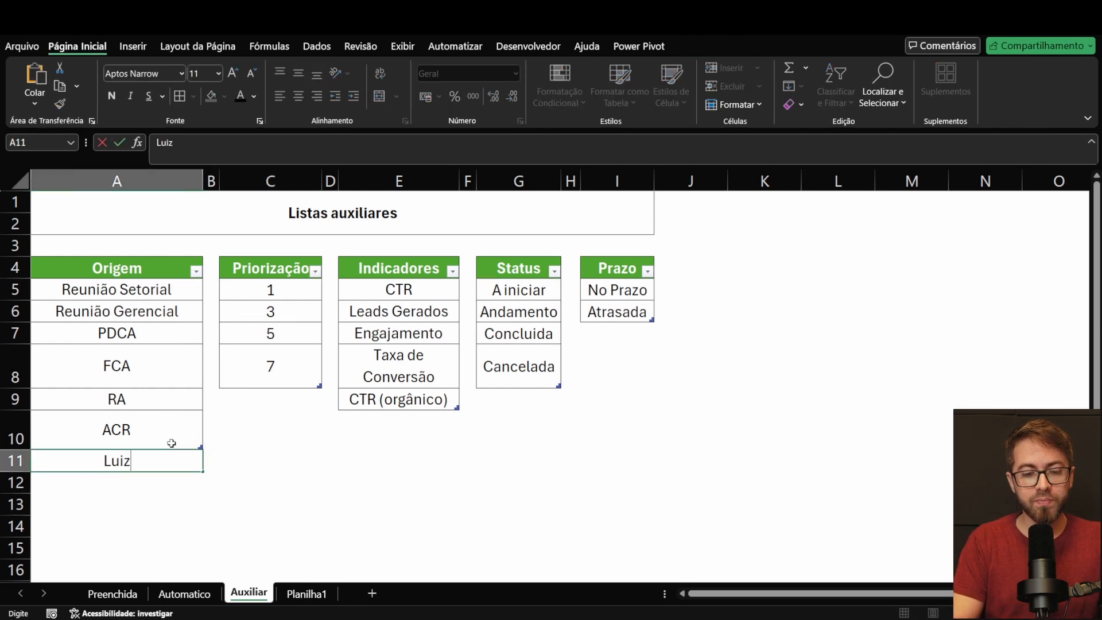
pyautogui.press('Return')
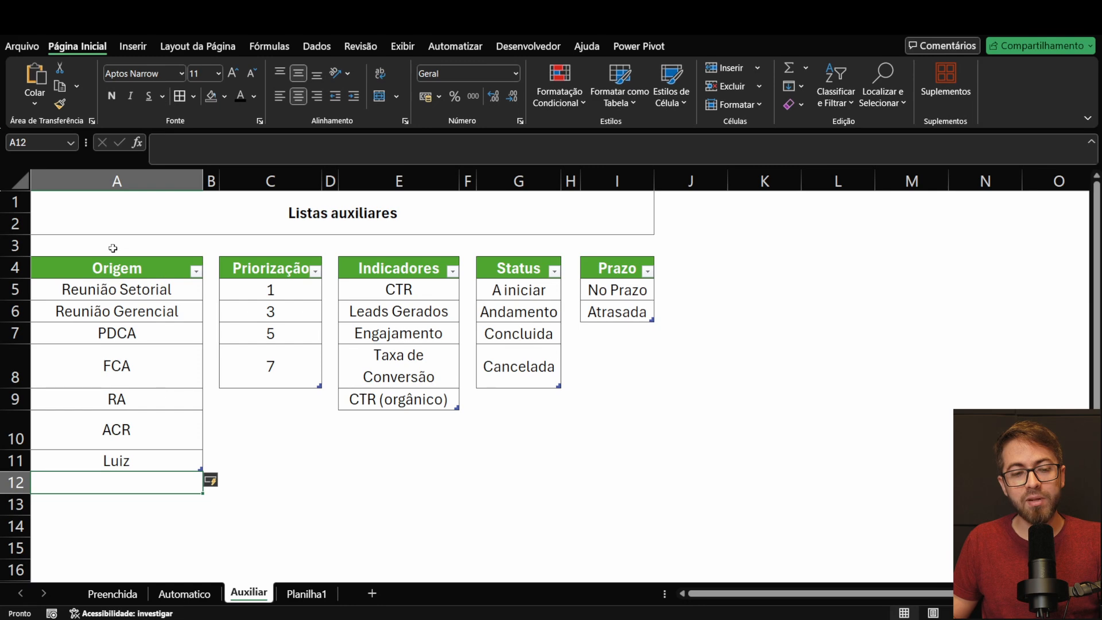
pyautogui.click(197, 595)
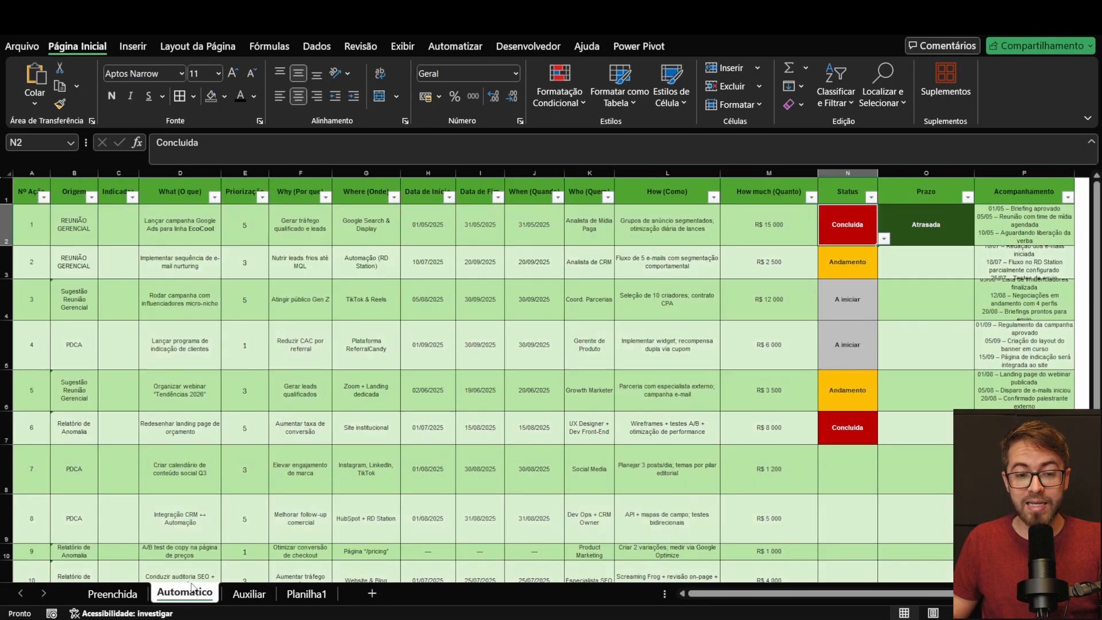
pyautogui.click(104, 238)
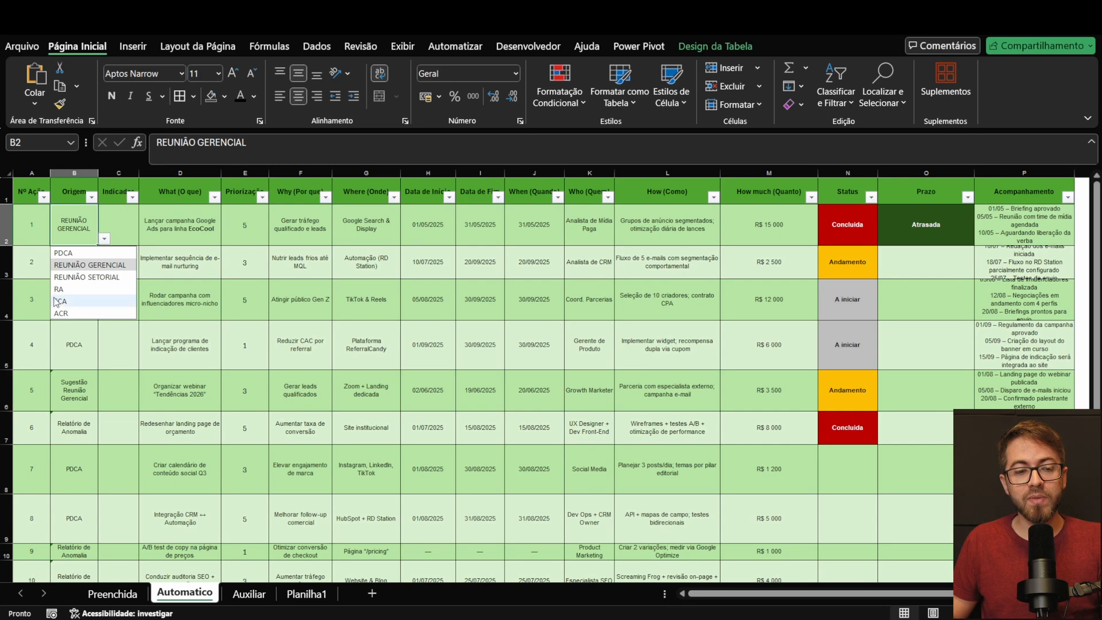
# Step: Enter the formula =Tabela13[Origem] in cell G12 of the Auxiliar sheet and select the list it produces
pyautogui.click(249, 593)
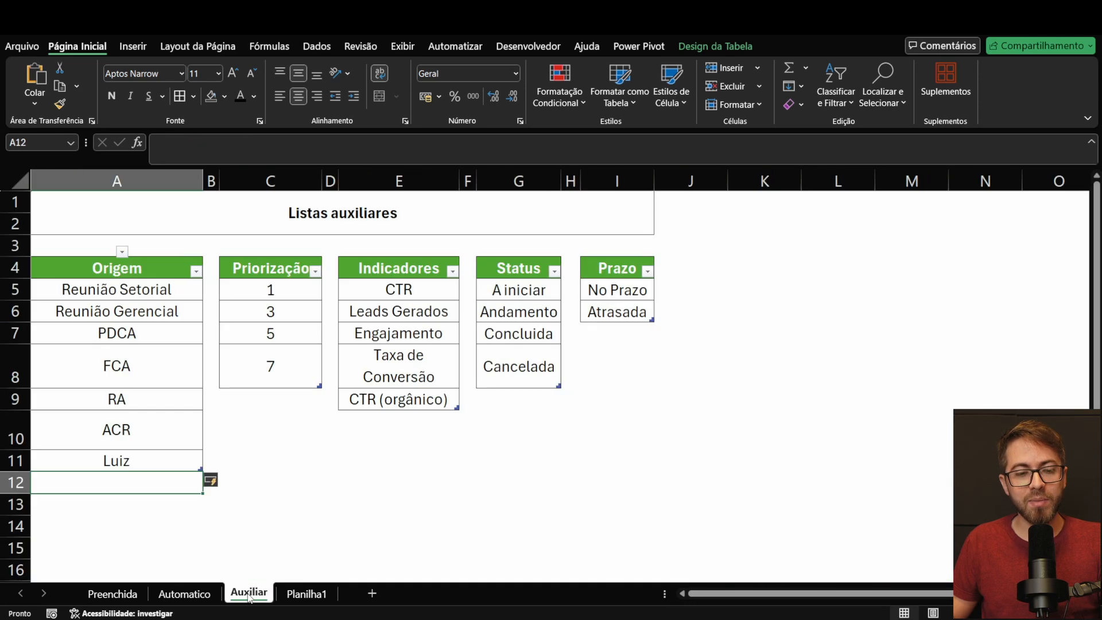
pyautogui.click(396, 460)
pyautogui.scroll(-1, 453, 405)
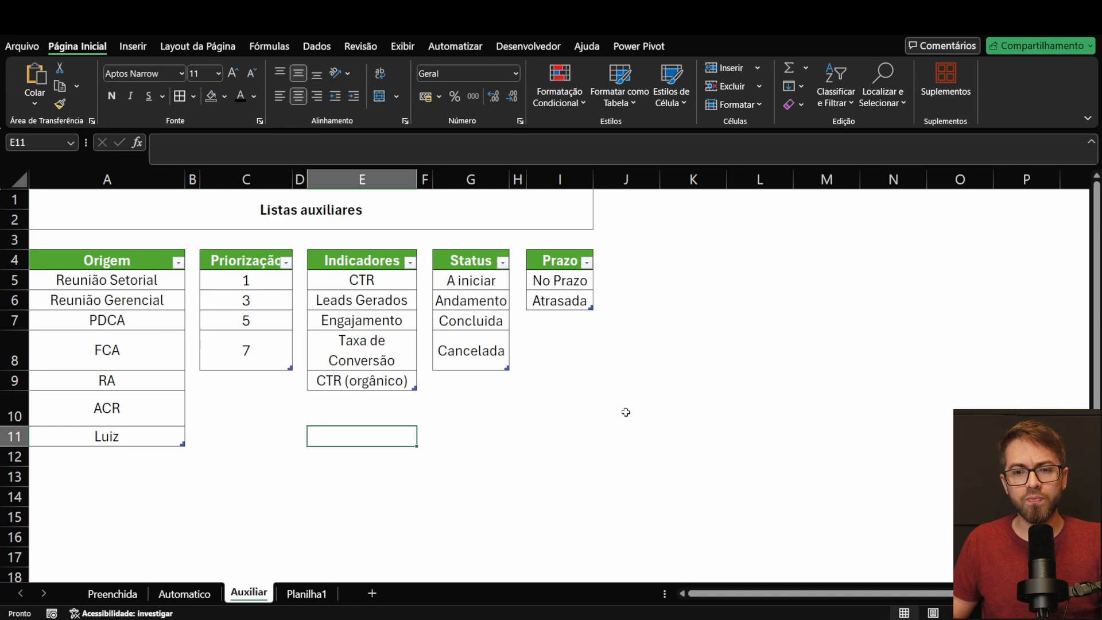
pyautogui.scroll(-1, 626, 412)
pyautogui.click(461, 423)
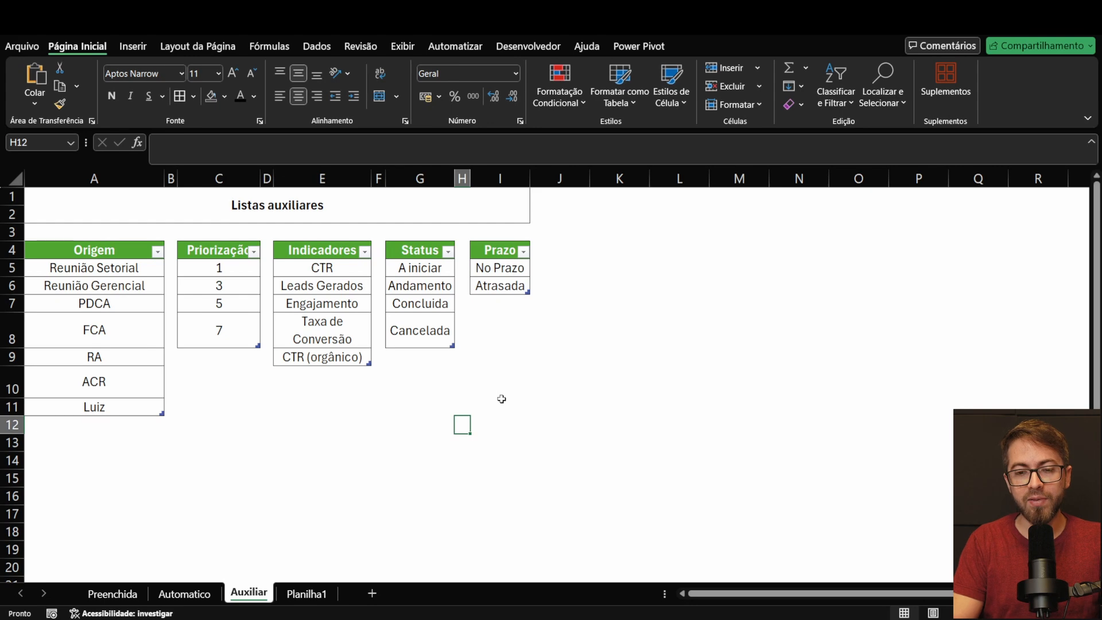
pyautogui.click(438, 421)
pyautogui.write('=')
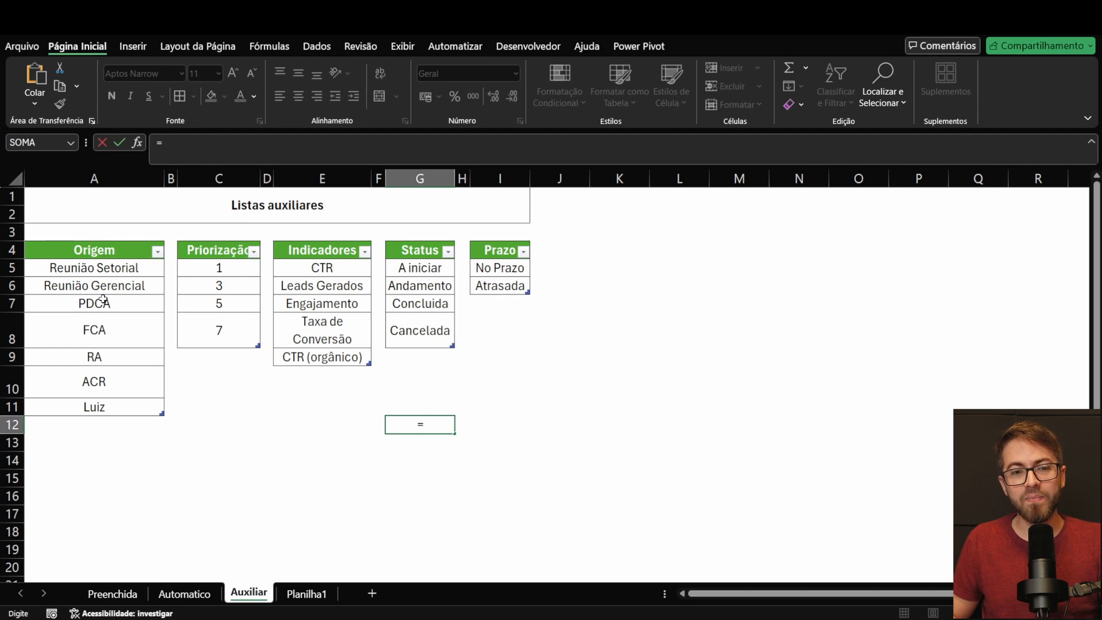
pyautogui.click(129, 242)
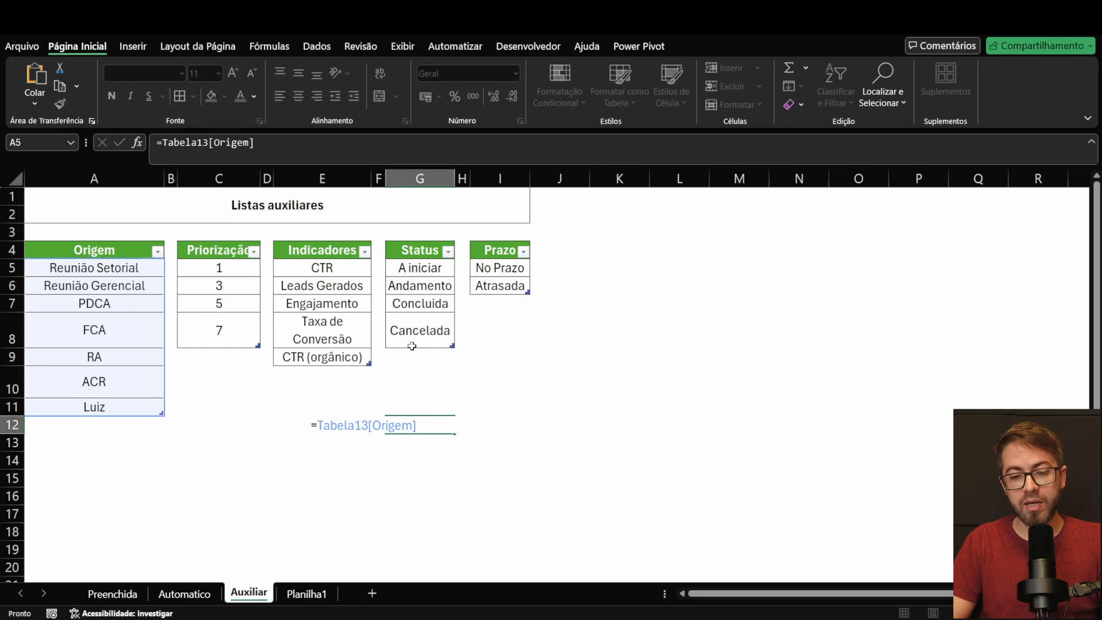
pyautogui.press('Return')
pyautogui.moveTo(409, 424); pyautogui.dragTo(415, 532)
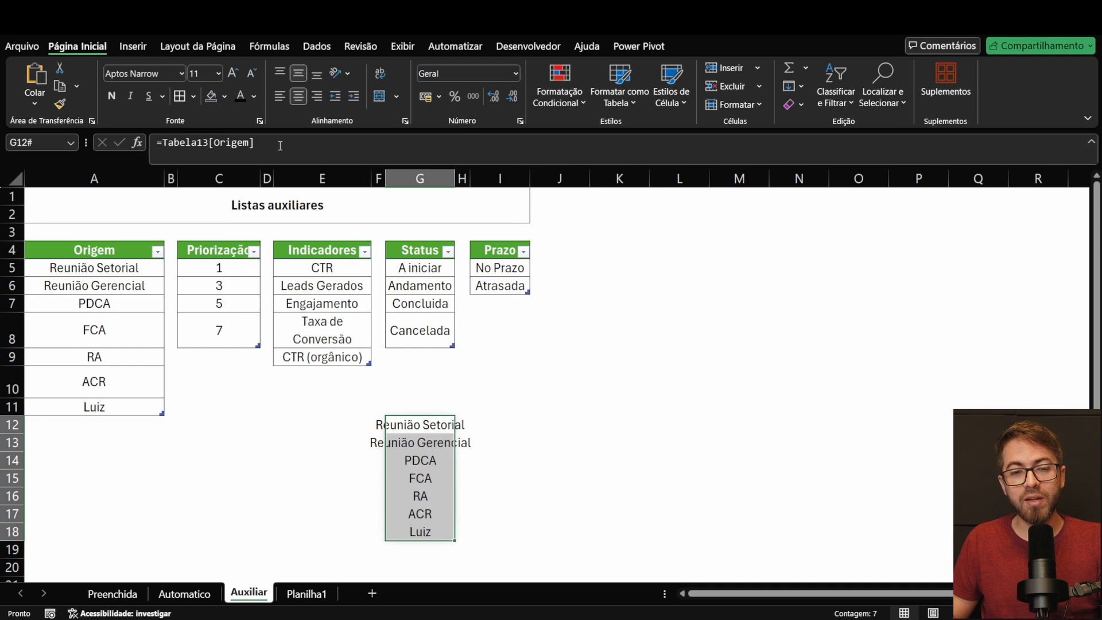
# Step: Try to set the list validation source of the Automatico sheet's Origem column to =Tabela13[Origem]
pyautogui.click(210, 596)
pyautogui.scroll(-1, 103, 228)
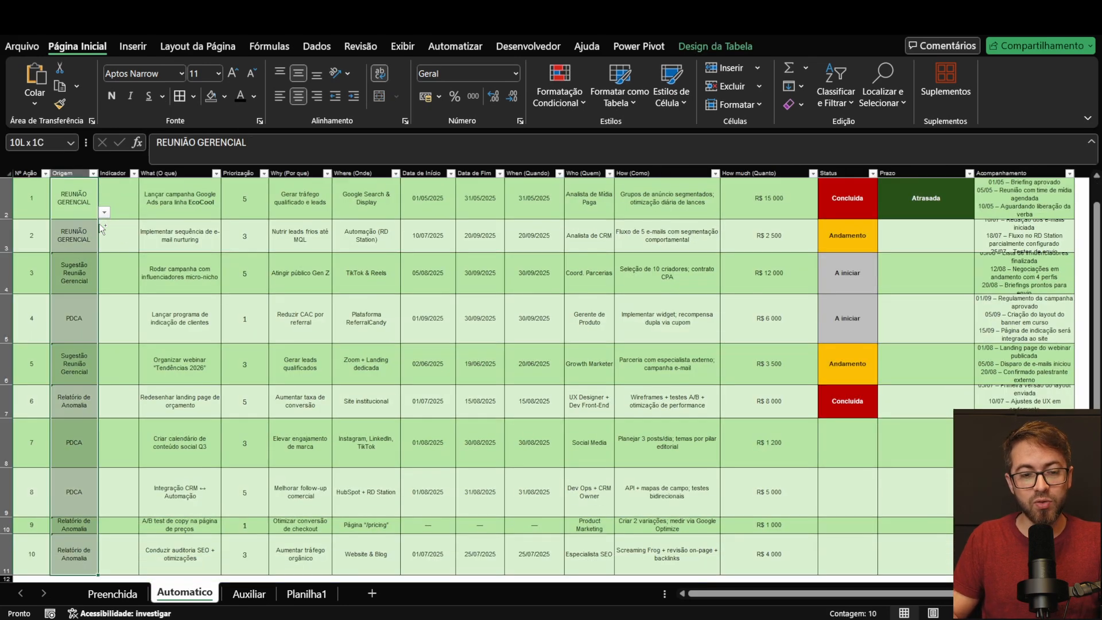
pyautogui.click(312, 50)
pyautogui.click(642, 105)
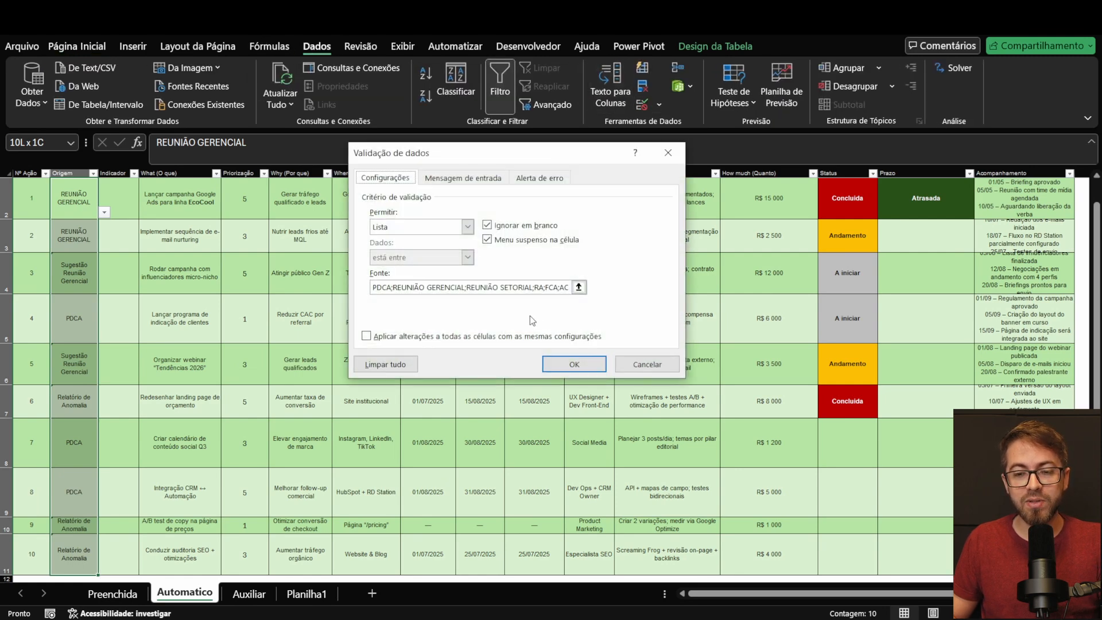
pyautogui.click(578, 287)
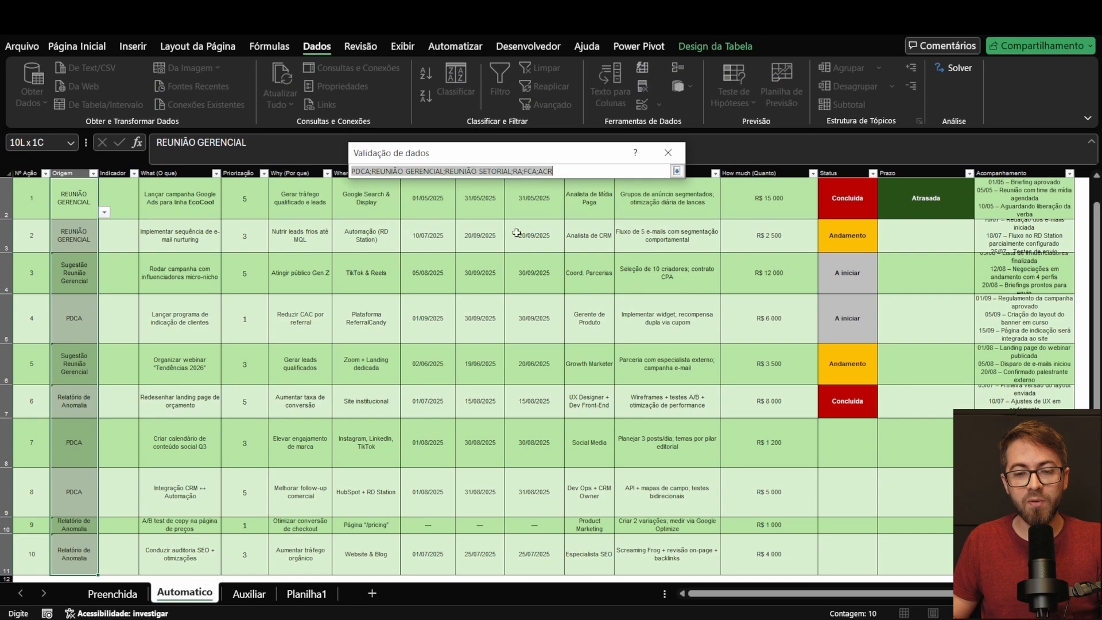
pyautogui.click(664, 159)
pyautogui.click(578, 287)
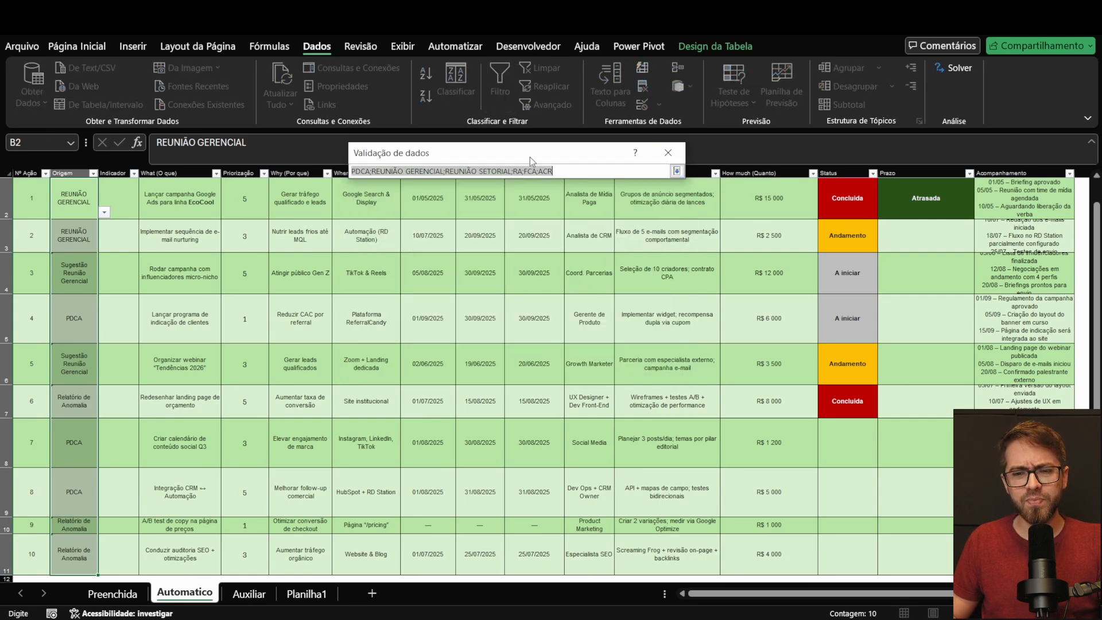
pyautogui.write('=Tabela13[Origem]')
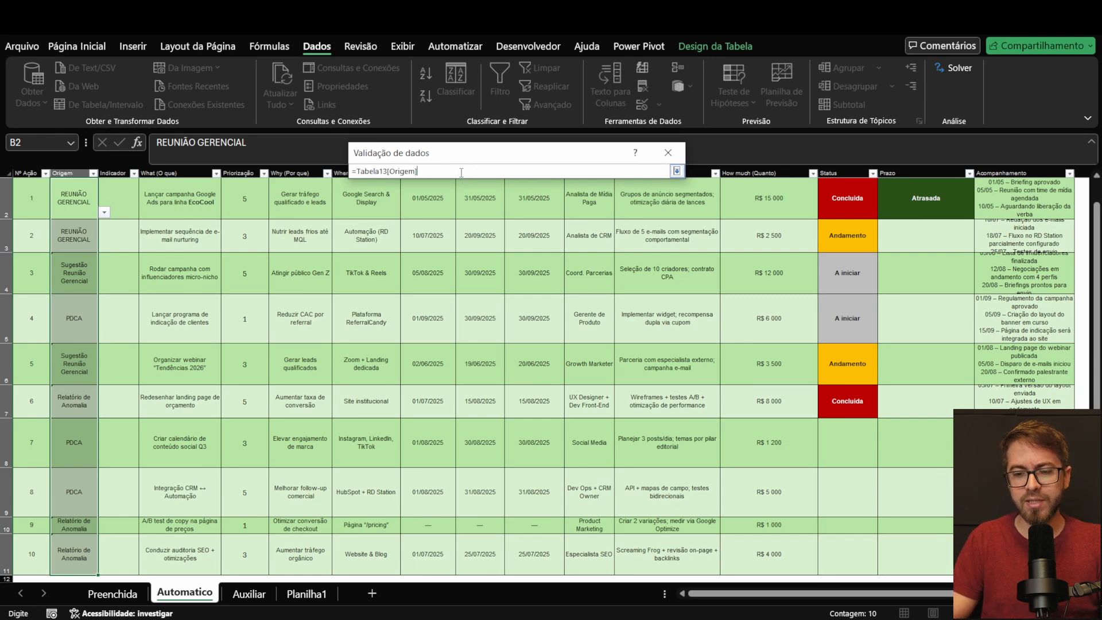
pyautogui.press('Return')
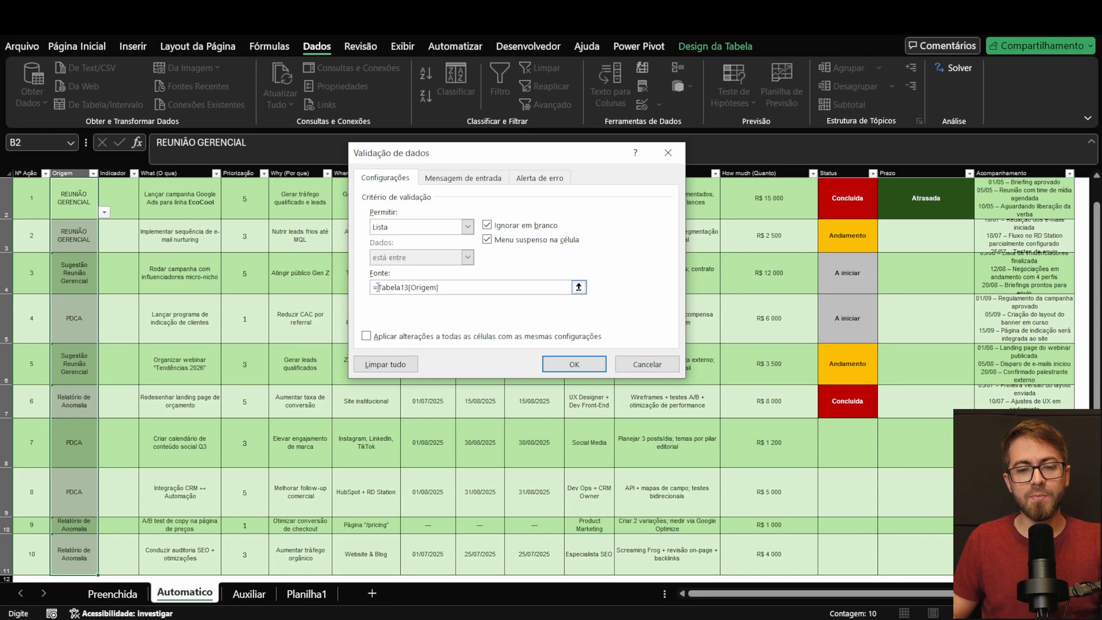
pyautogui.click(565, 364)
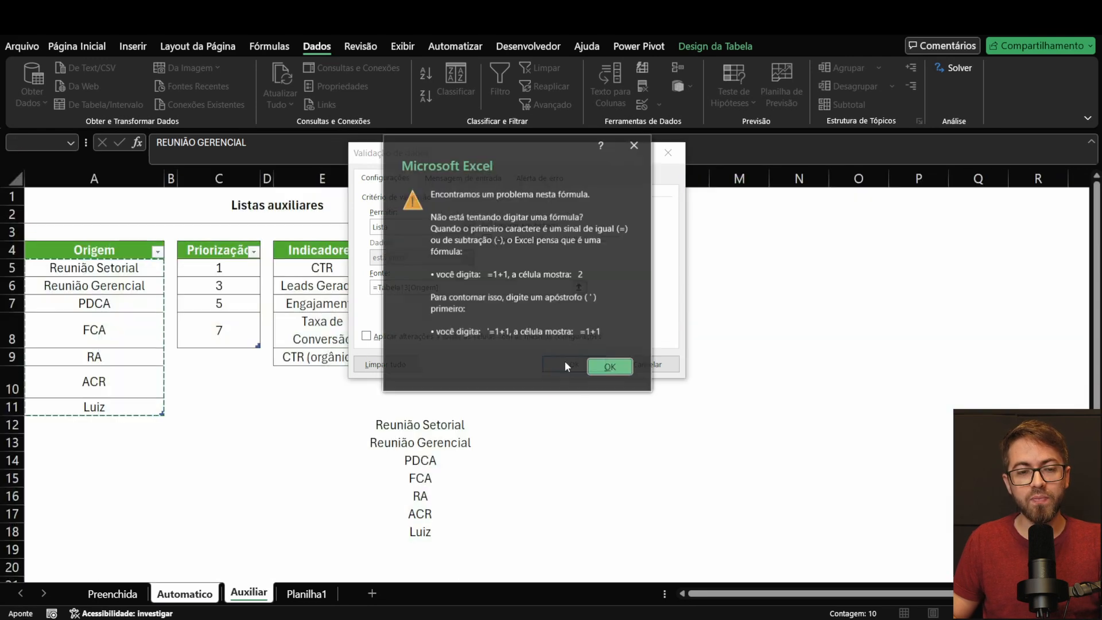
pyautogui.click(623, 372)
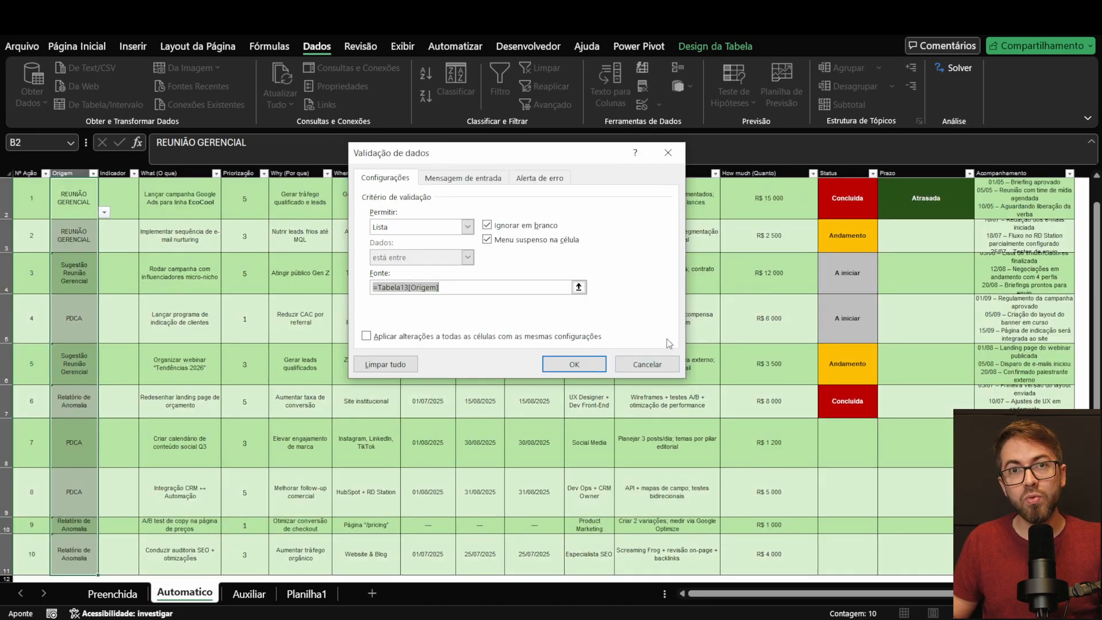
pyautogui.click(647, 364)
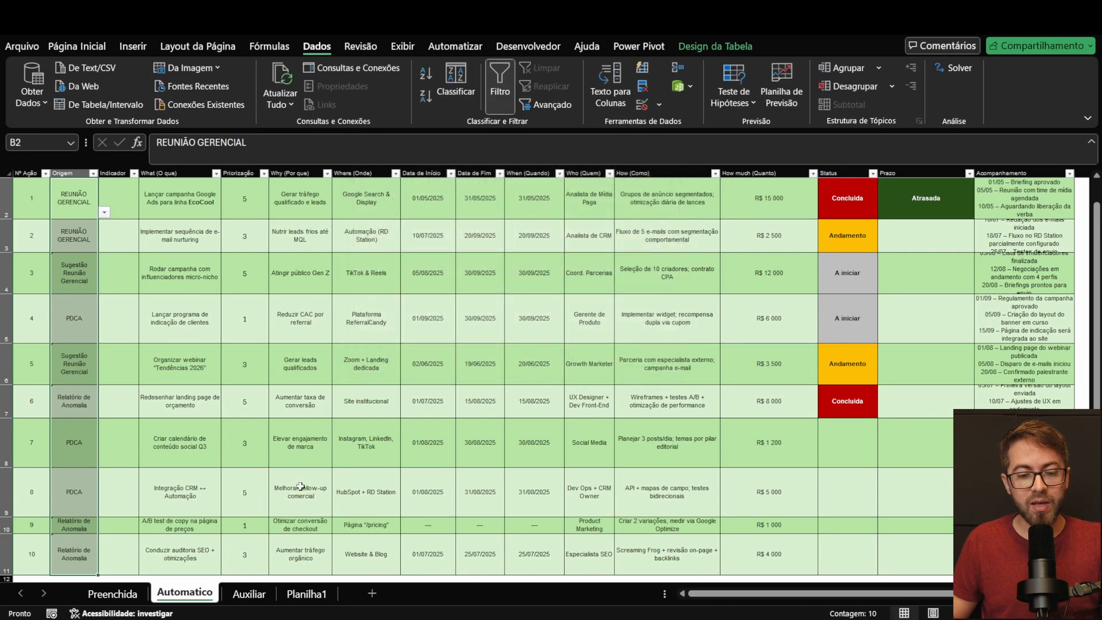
# Step: Copy the reference Tabela13[Origem] from the formula in G12 on the Auxiliar sheet and delete that helper list
pyautogui.click(249, 593)
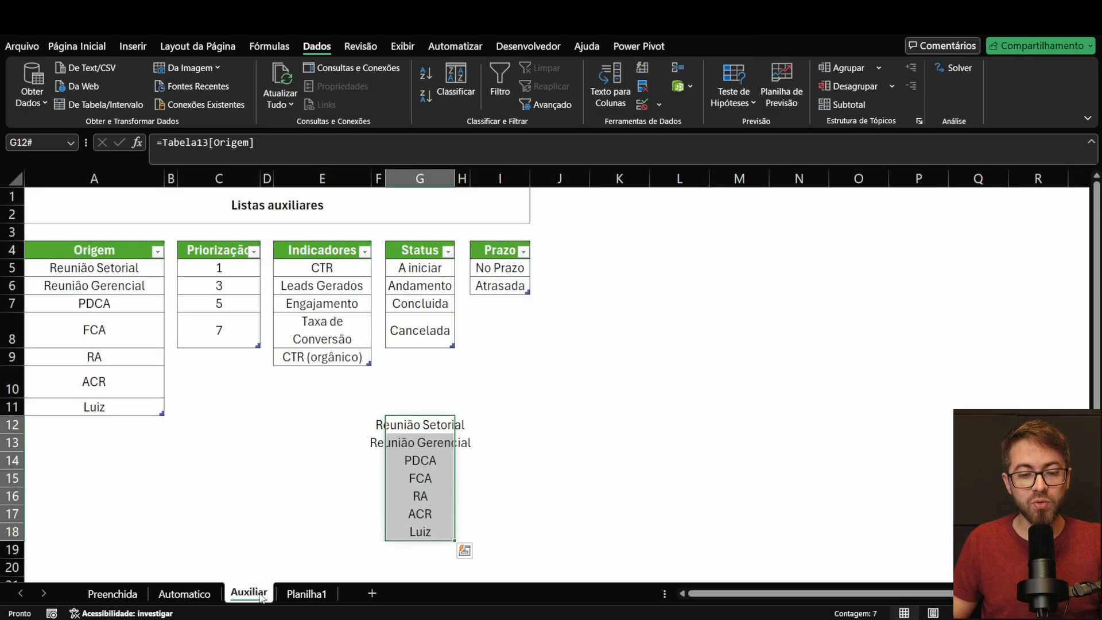
pyautogui.click(368, 426)
pyautogui.moveTo(418, 419); pyautogui.dragTo(420, 529)
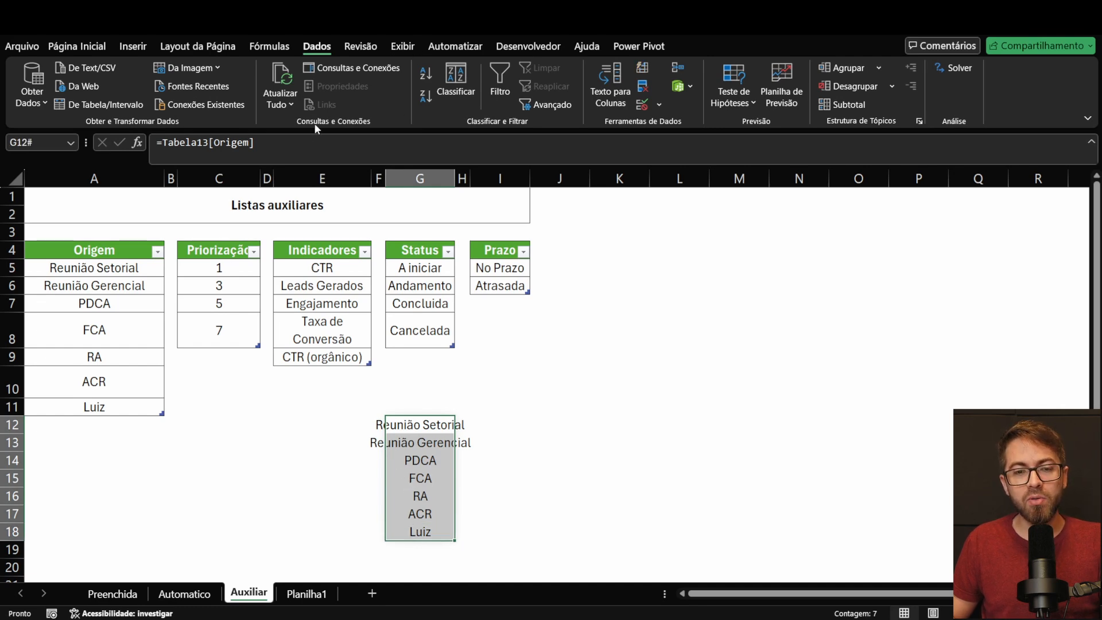
pyautogui.click(284, 147)
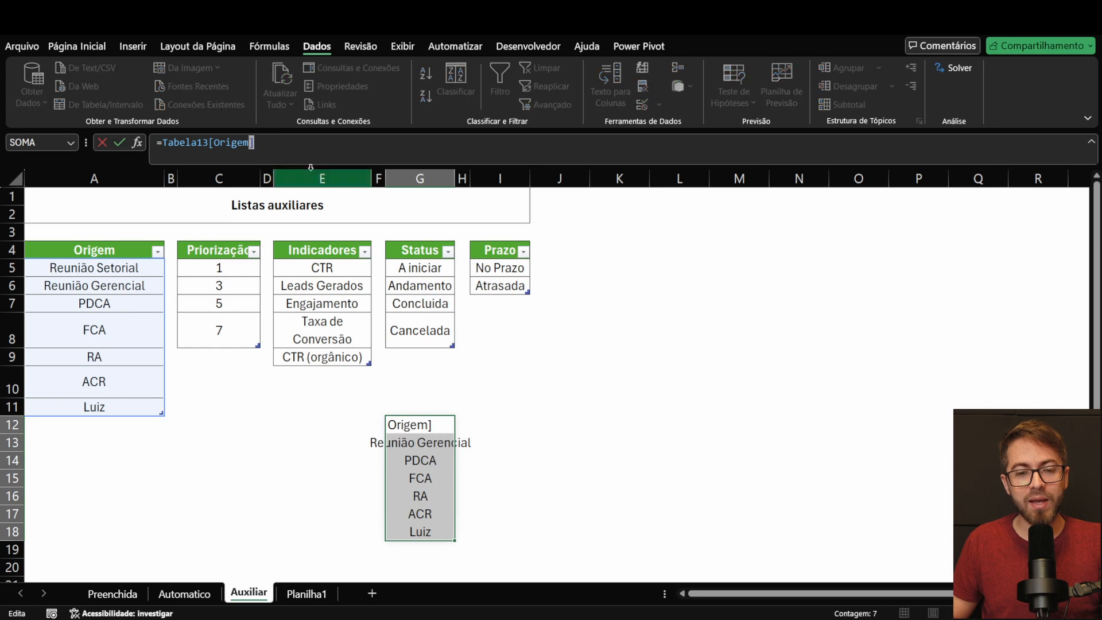
pyautogui.click(551, 384)
pyautogui.click(441, 425)
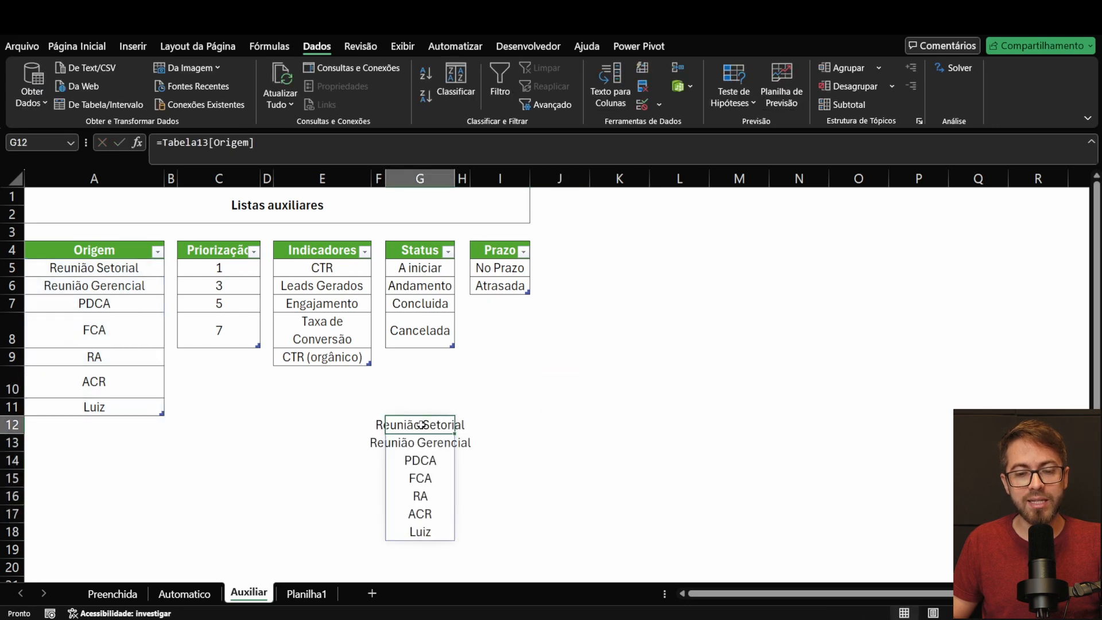
pyautogui.moveTo(275, 154); pyautogui.dragTo(165, 140)
pyautogui.hotkey('ctrl', 'c')
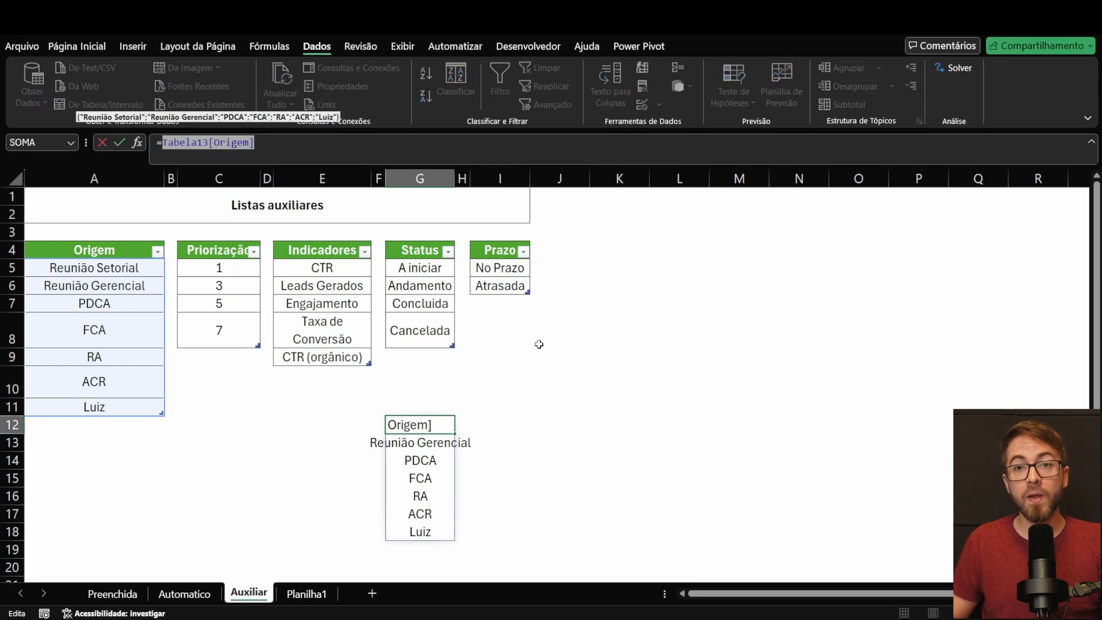
pyautogui.press('Escape')
pyautogui.moveTo(421, 426); pyautogui.dragTo(453, 537)
pyautogui.press('Delete')
# Step: Enter the formula =INDIRETO("Tabela13[Origem]") in cell E12 of the Auxiliar sheet
pyautogui.moveTo(346, 424); pyautogui.dragTo(346, 442)
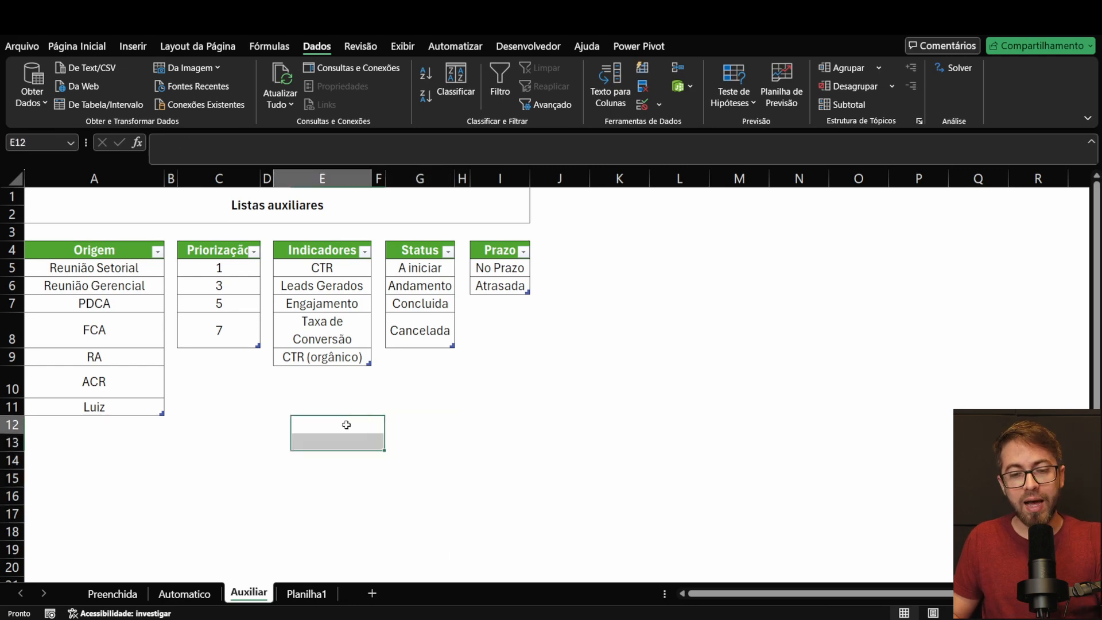
pyautogui.click(346, 425)
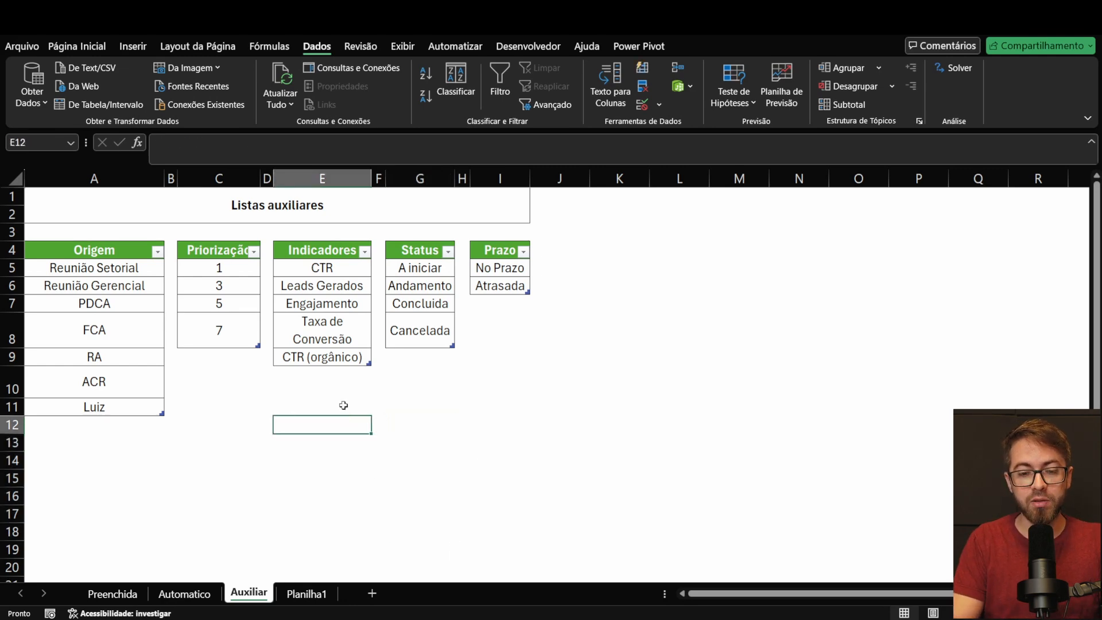
pyautogui.write('=indi')
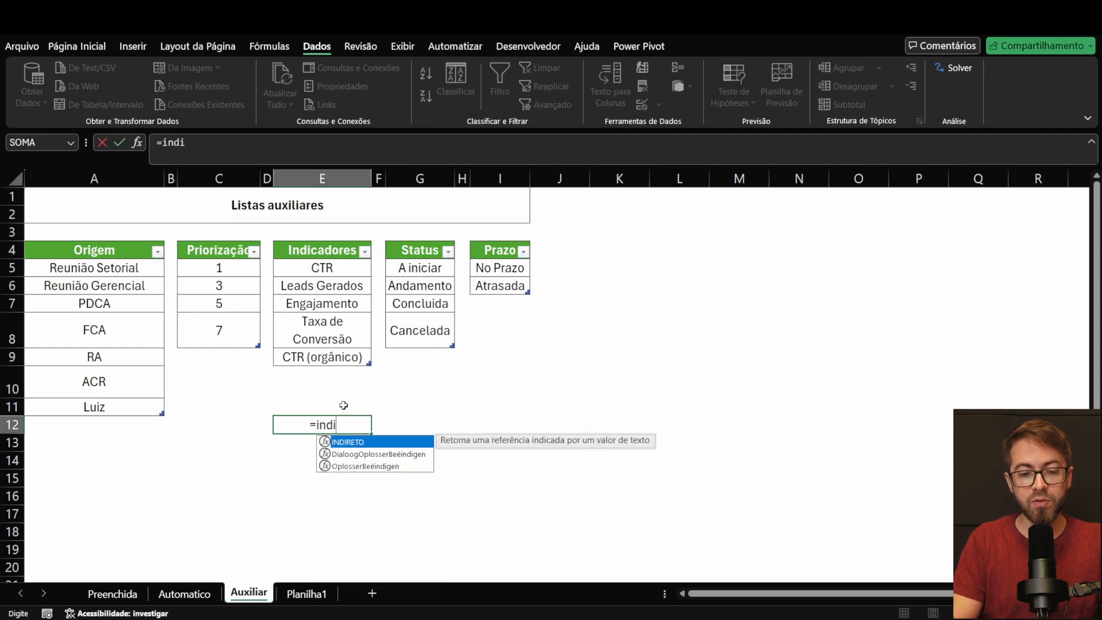
pyautogui.doubleClick(349, 443)
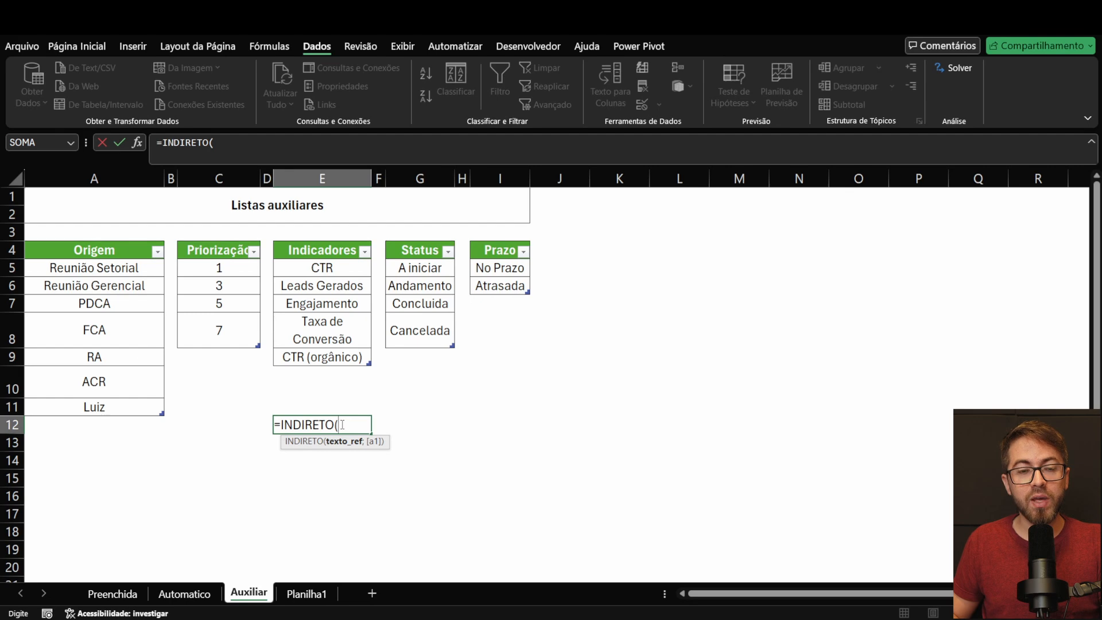
pyautogui.click(289, 144)
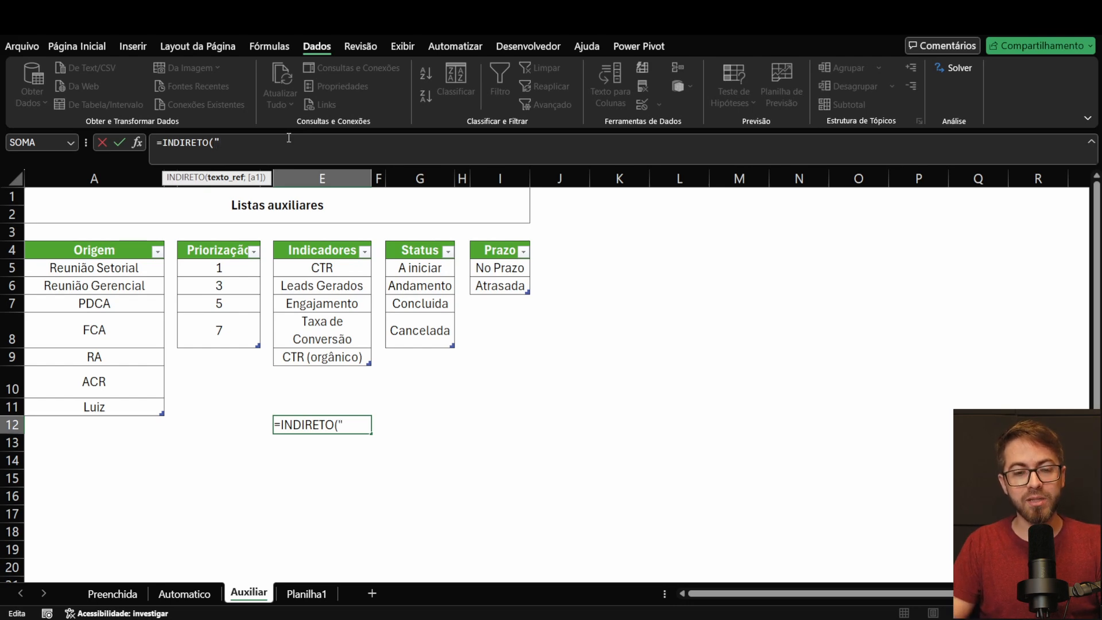
pyautogui.hotkey('ctrl', 'v')
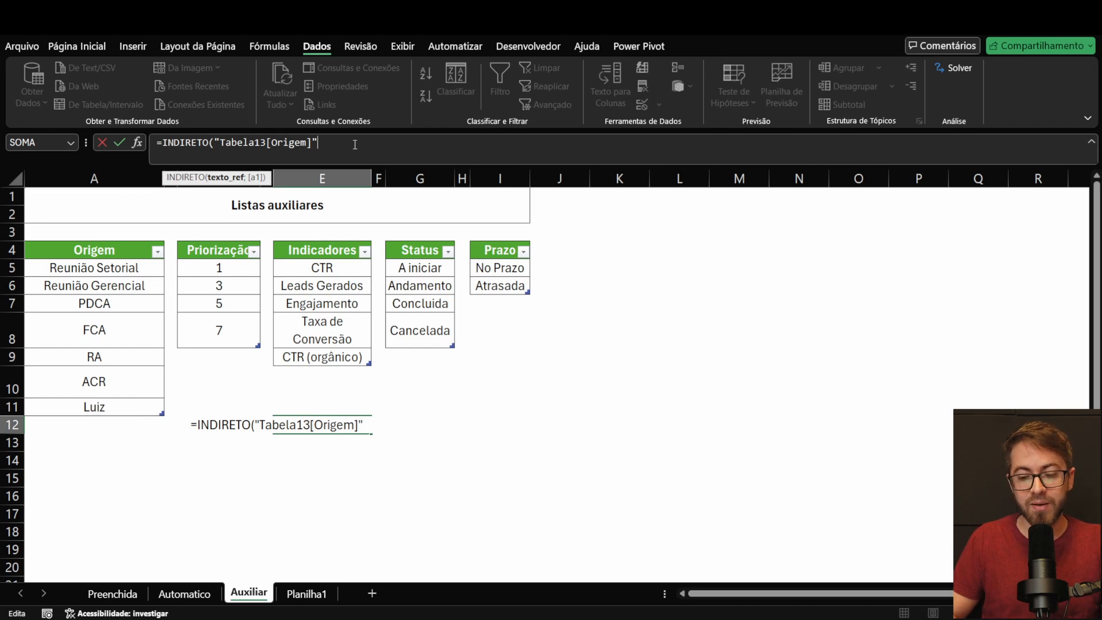
pyautogui.write(')')
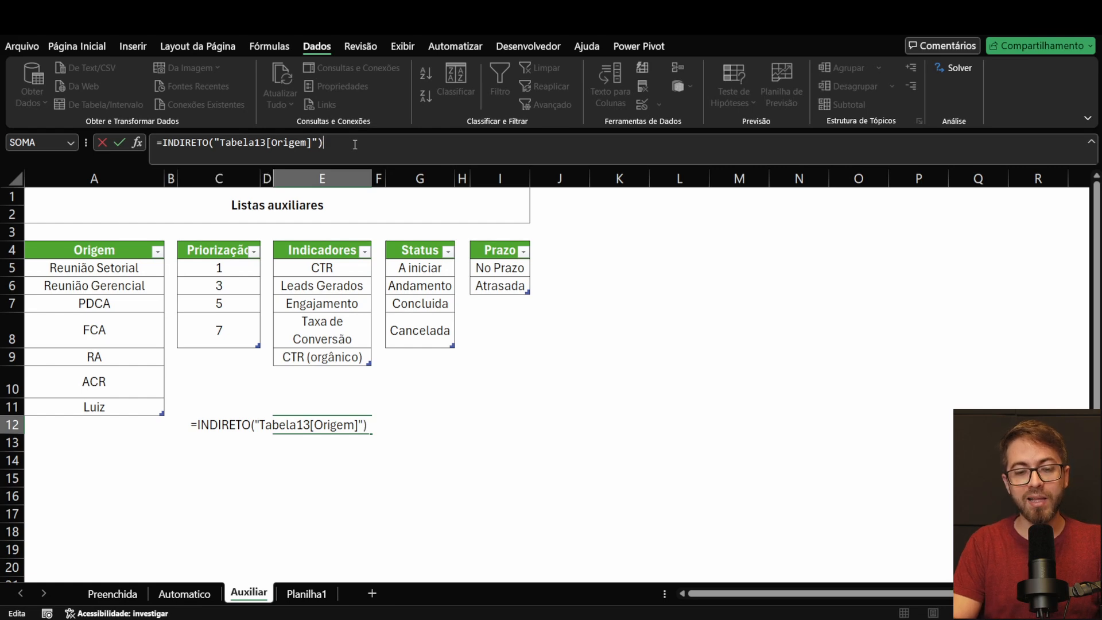
pyautogui.press('Return')
# Step: Copy the whole INDIRETO formula from E12 and return to the selected Origem column on the Automatico sheet
pyautogui.moveTo(352, 429); pyautogui.dragTo(356, 530)
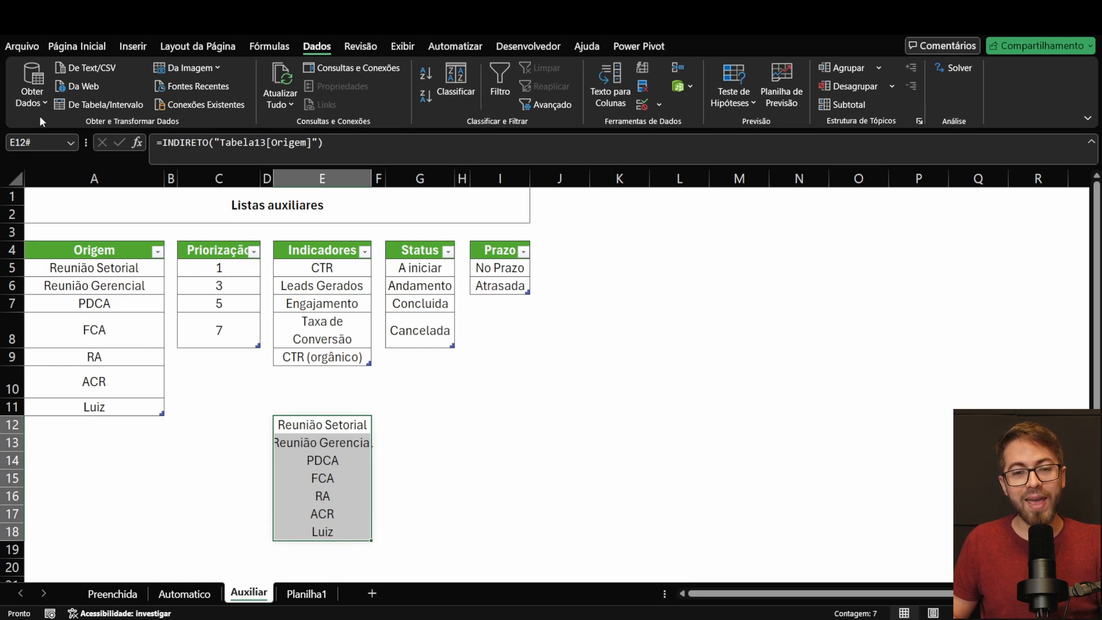
pyautogui.moveTo(352, 149); pyautogui.dragTo(114, 146)
pyautogui.hotkey('ctrl', 'c')
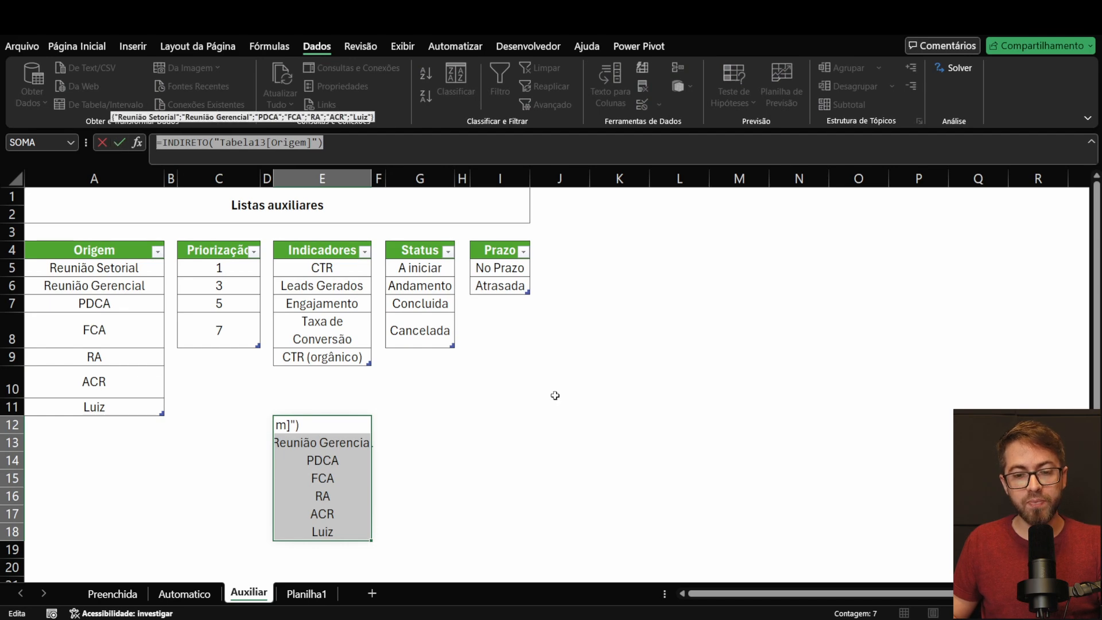
pyautogui.press('Escape')
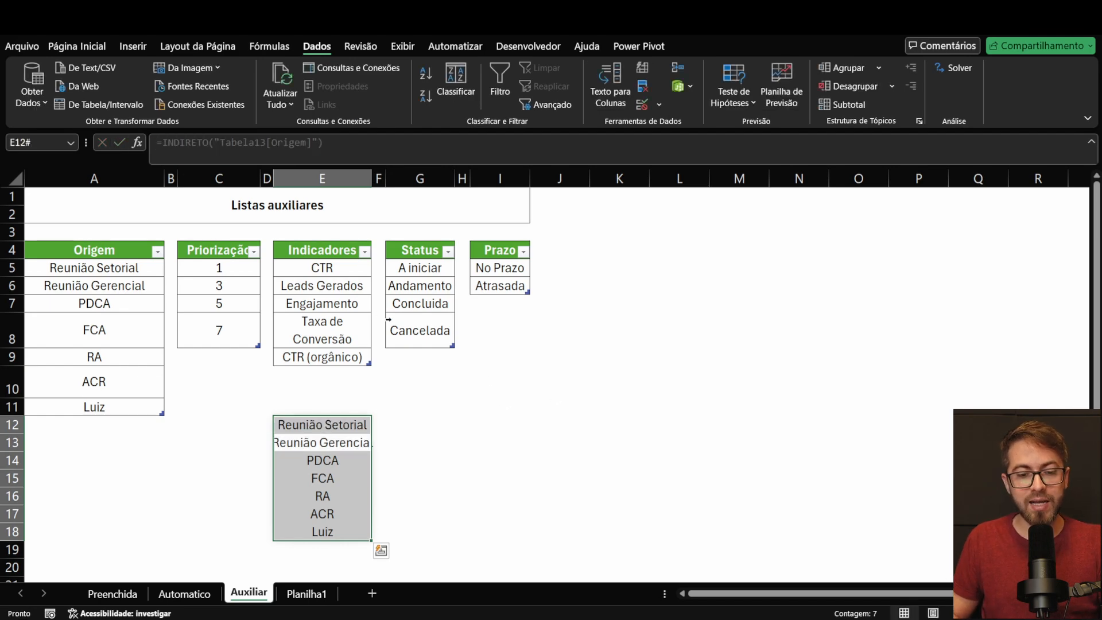
pyautogui.click(192, 597)
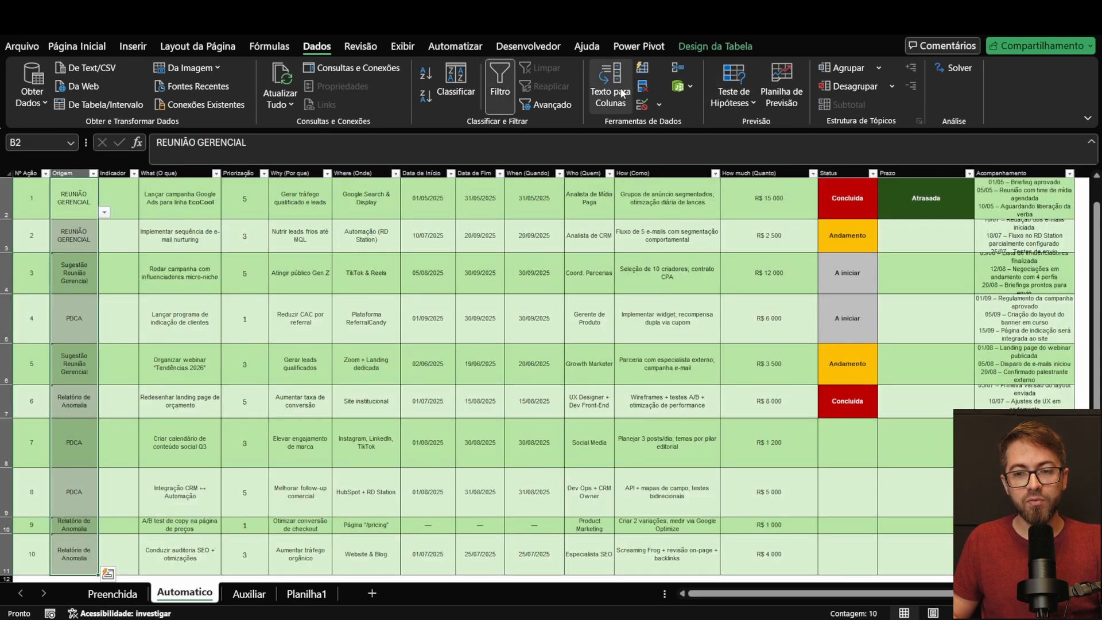
# Step: Set the list validation source of the Origem column to =INDIRETO("Tabela13[Origem]") and check the dropdown in B2
pyautogui.click(641, 105)
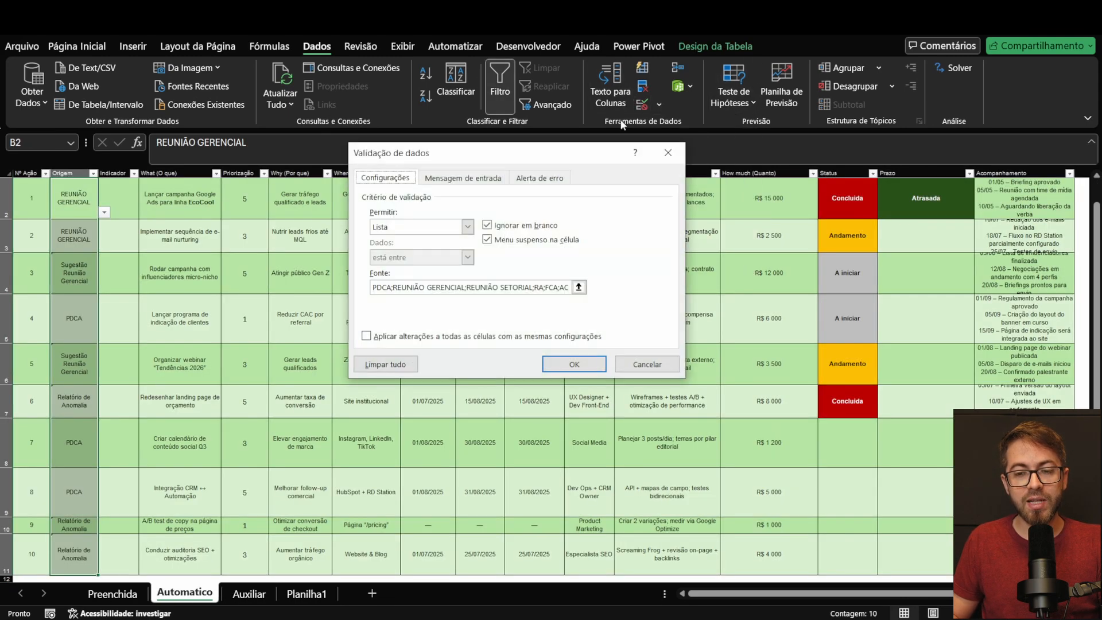
pyautogui.click(579, 287)
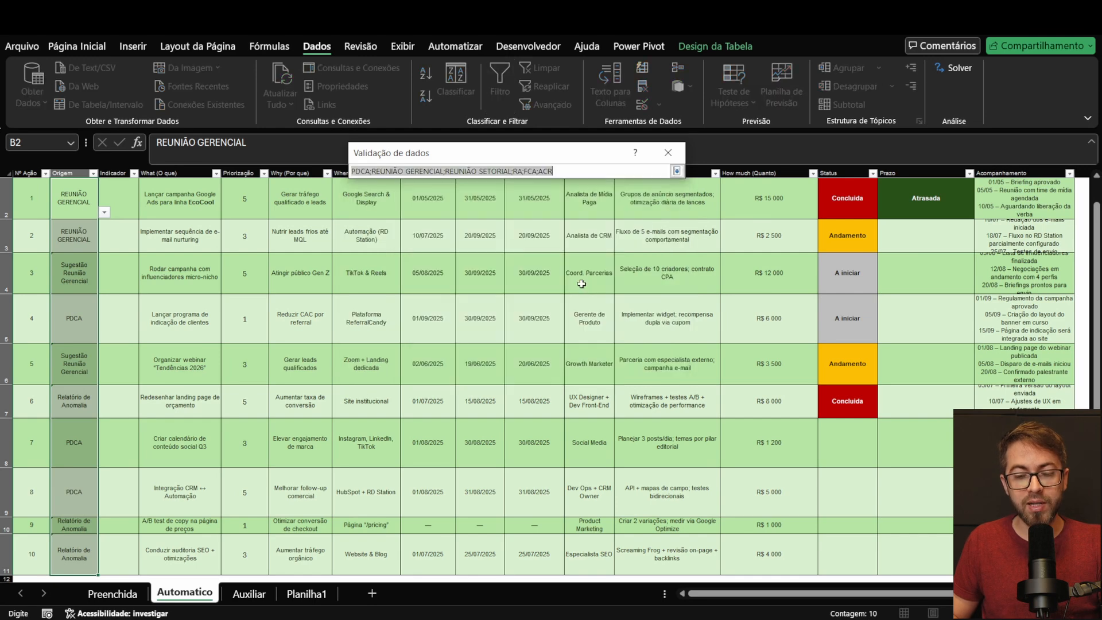
pyautogui.hotkey('ctrl', 'v')
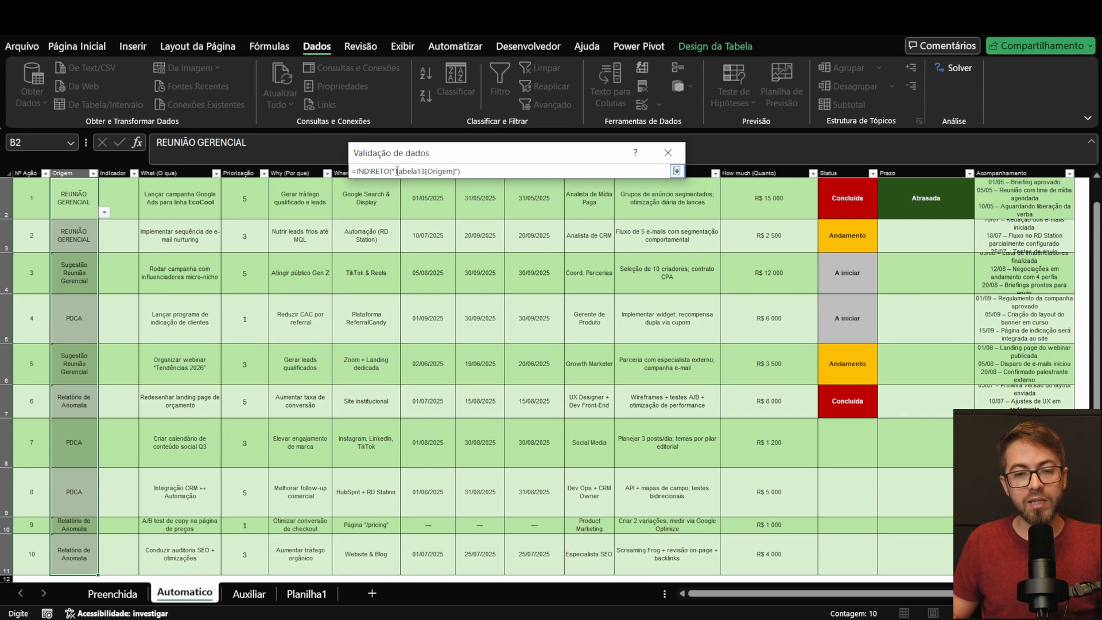
pyautogui.moveTo(469, 172); pyautogui.dragTo(351, 171)
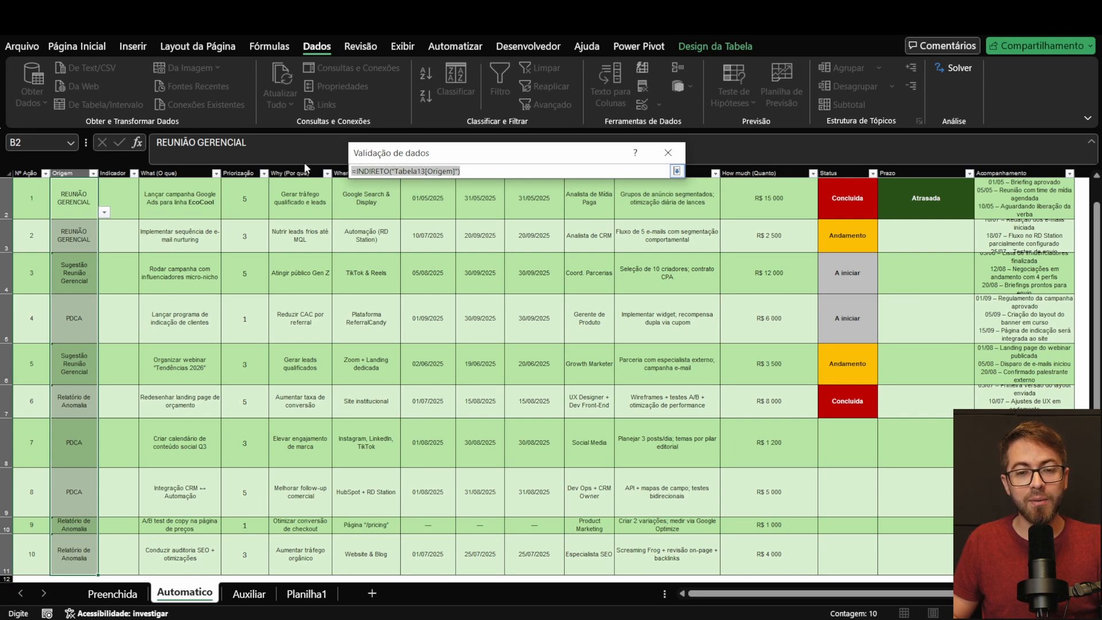
pyautogui.write('=indi')
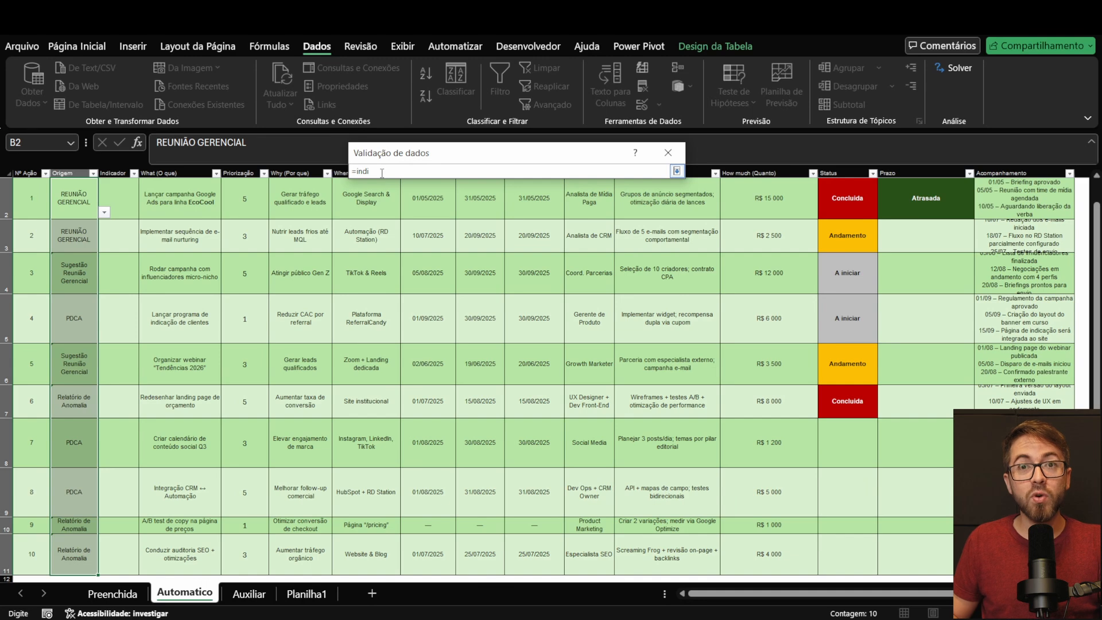
pyautogui.moveTo(379, 171); pyautogui.dragTo(308, 139)
pyautogui.press('BackSpace')
pyautogui.hotkey('ctrl', 'v')
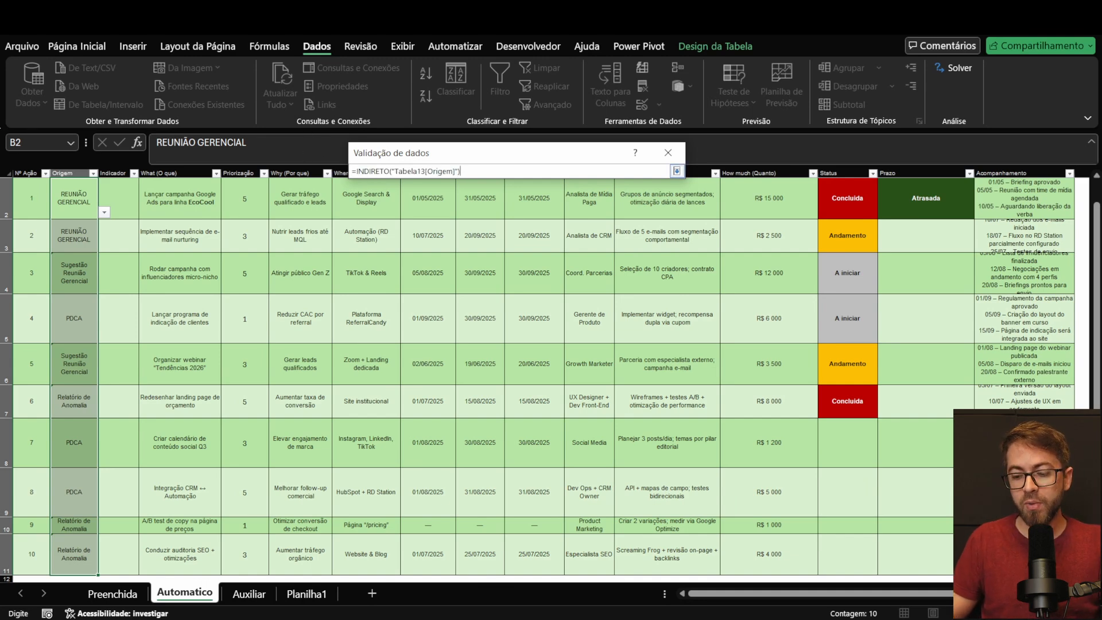
pyautogui.press('Return')
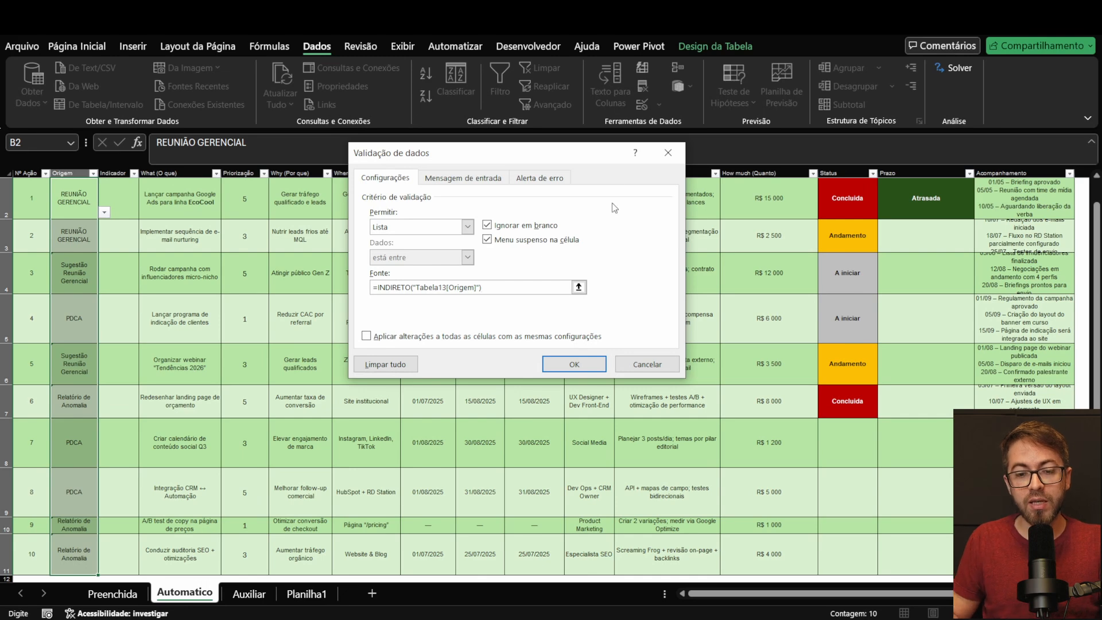
pyautogui.click(574, 364)
pyautogui.click(95, 208)
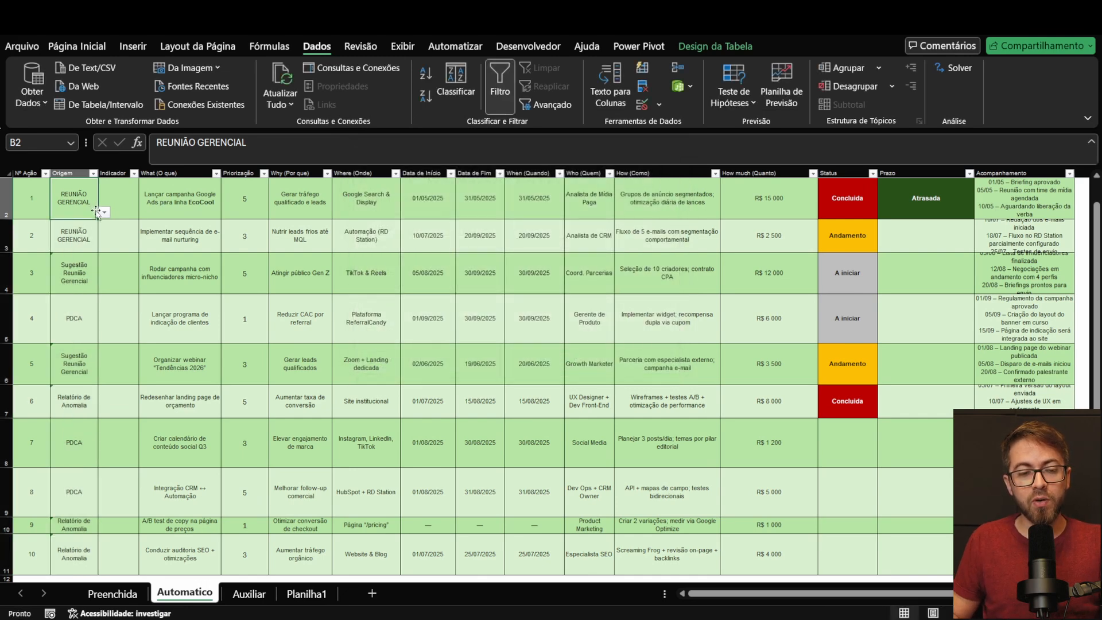
pyautogui.click(104, 212)
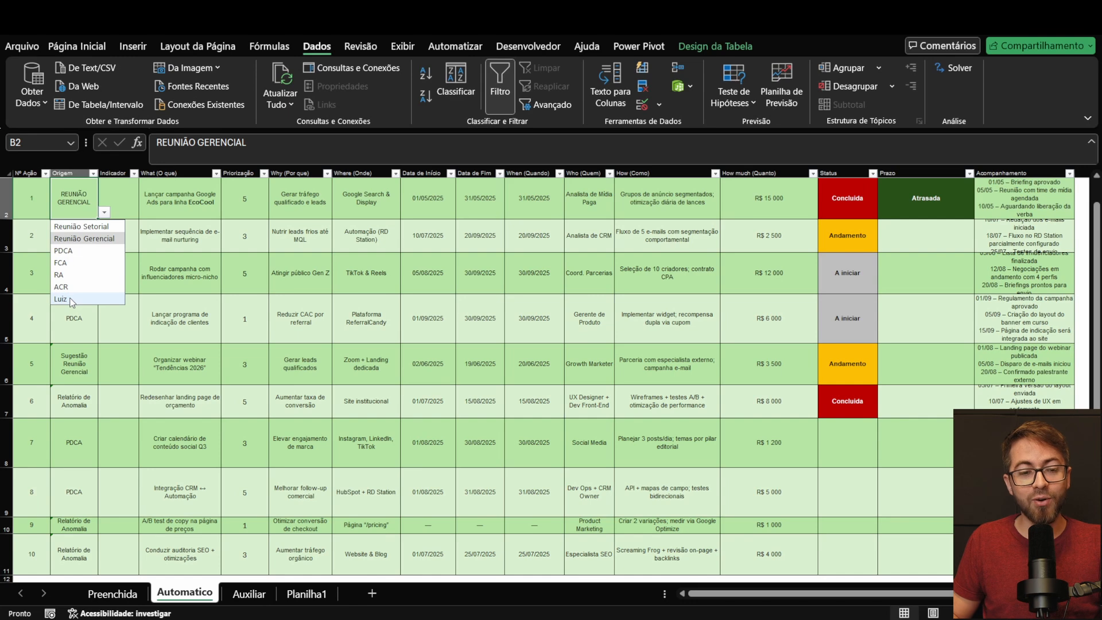
pyautogui.click(179, 318)
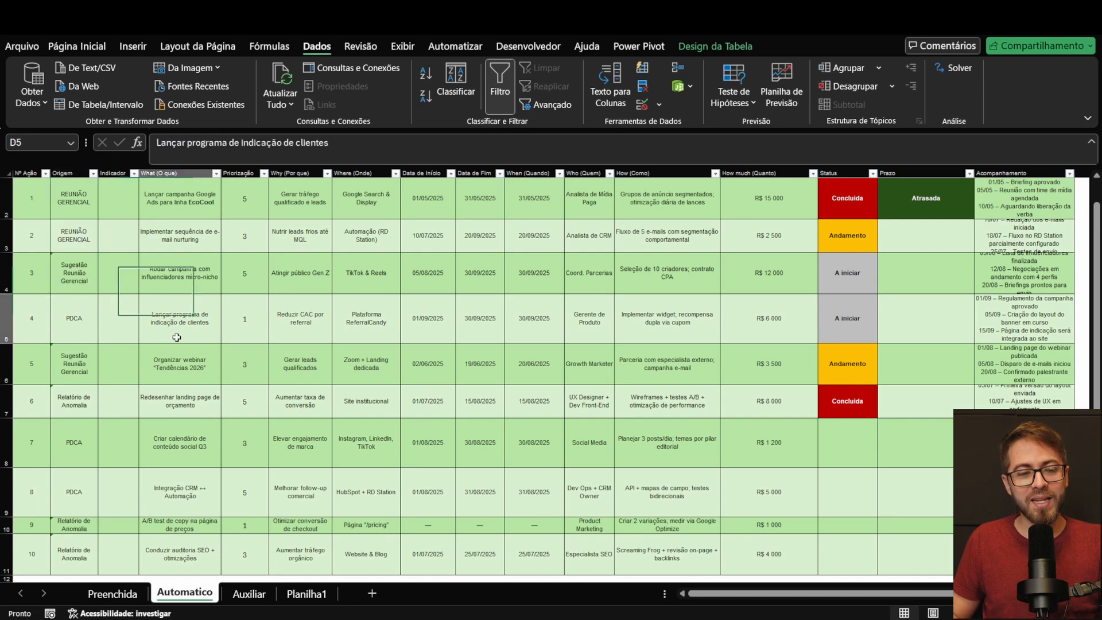
# Step: Add a person's first name in A12 below the Auxiliar sheet's Origem list and check the Origem dropdown in B2 of the Automatico sheet
pyautogui.click(229, 597)
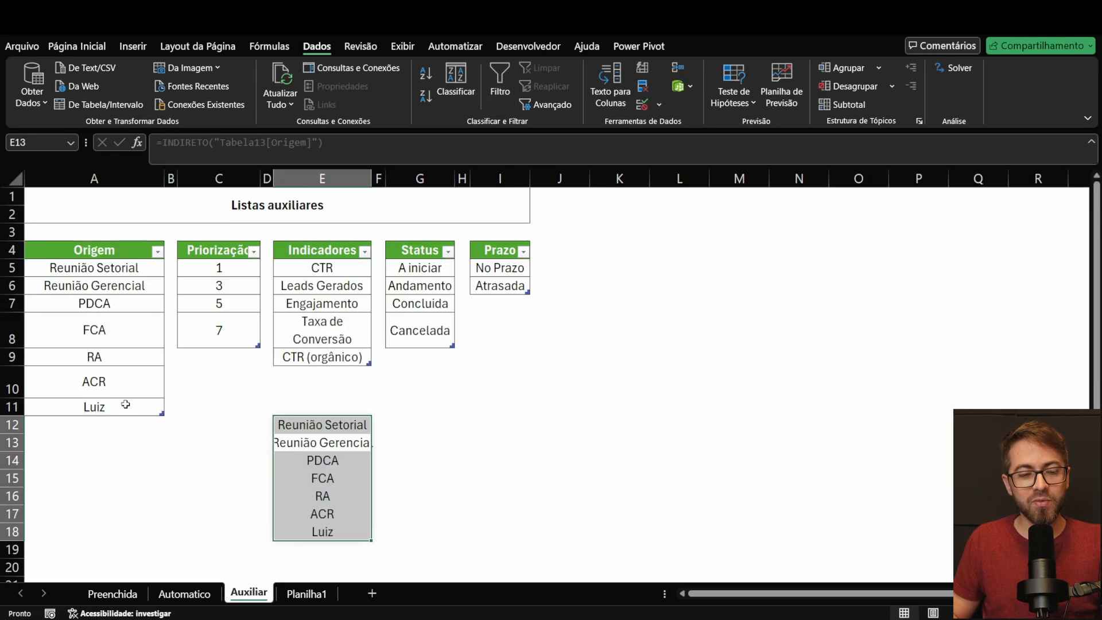
pyautogui.click(150, 423)
pyautogui.write('Alberto')
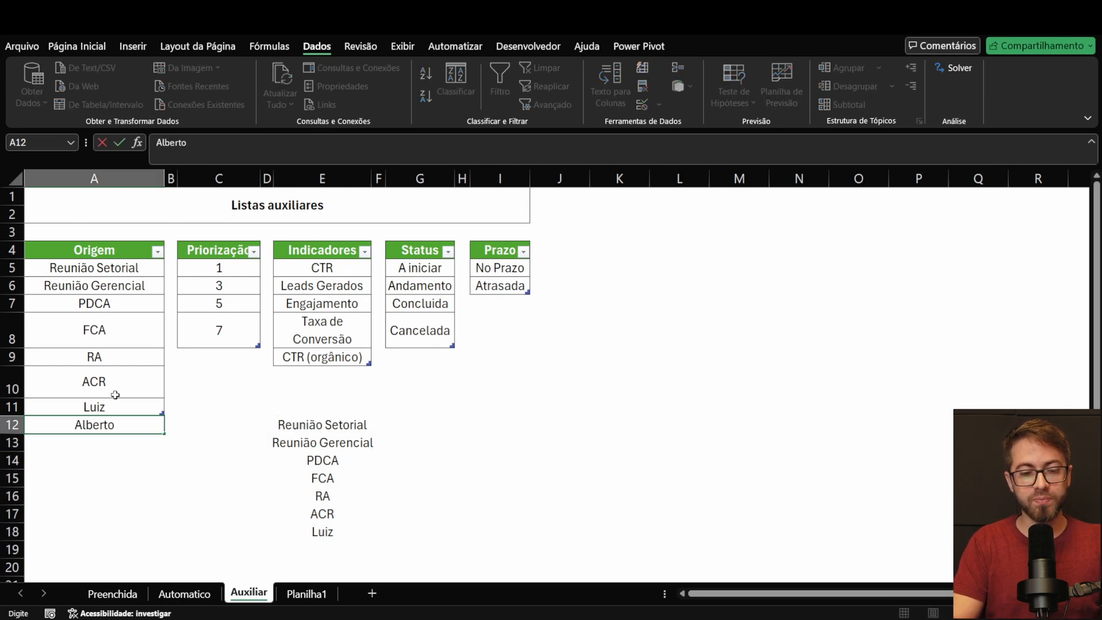
pyautogui.press('Return')
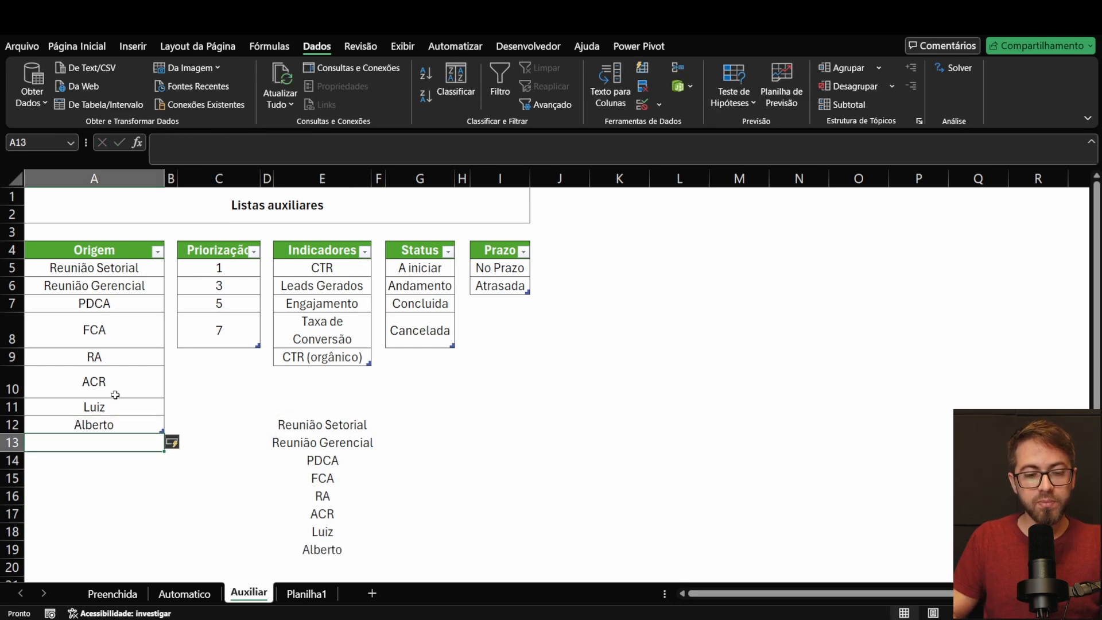
pyautogui.click(185, 593)
pyautogui.click(89, 205)
pyautogui.click(105, 212)
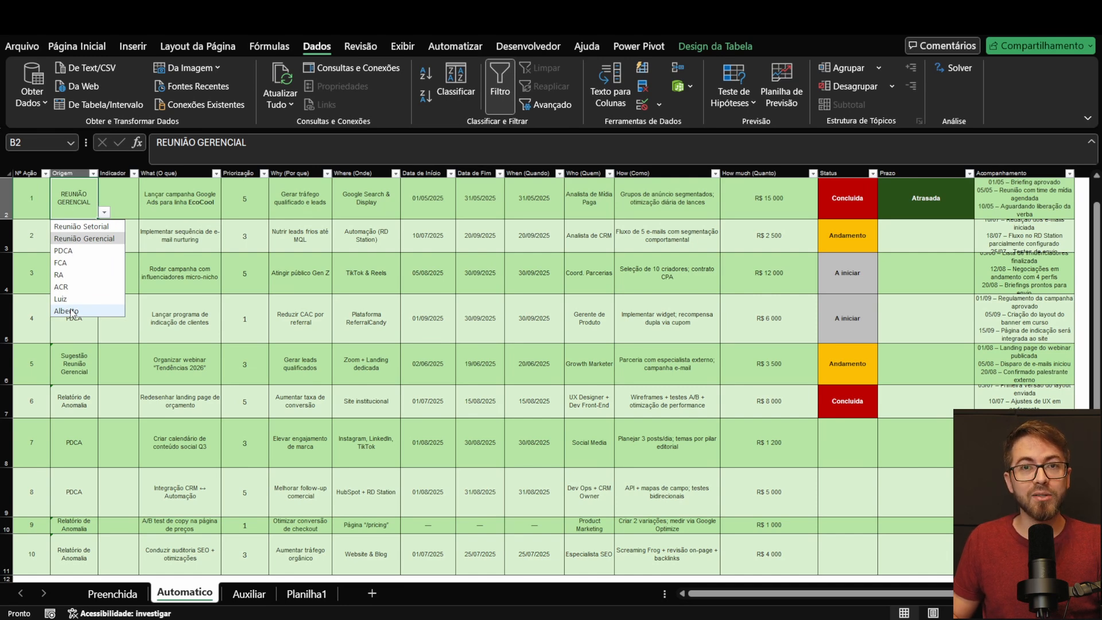
pyautogui.click(83, 241)
# Step: Examine the Status and Prazo entries of the action plan alongside the first action's start, end and When dates
pyautogui.click(110, 188)
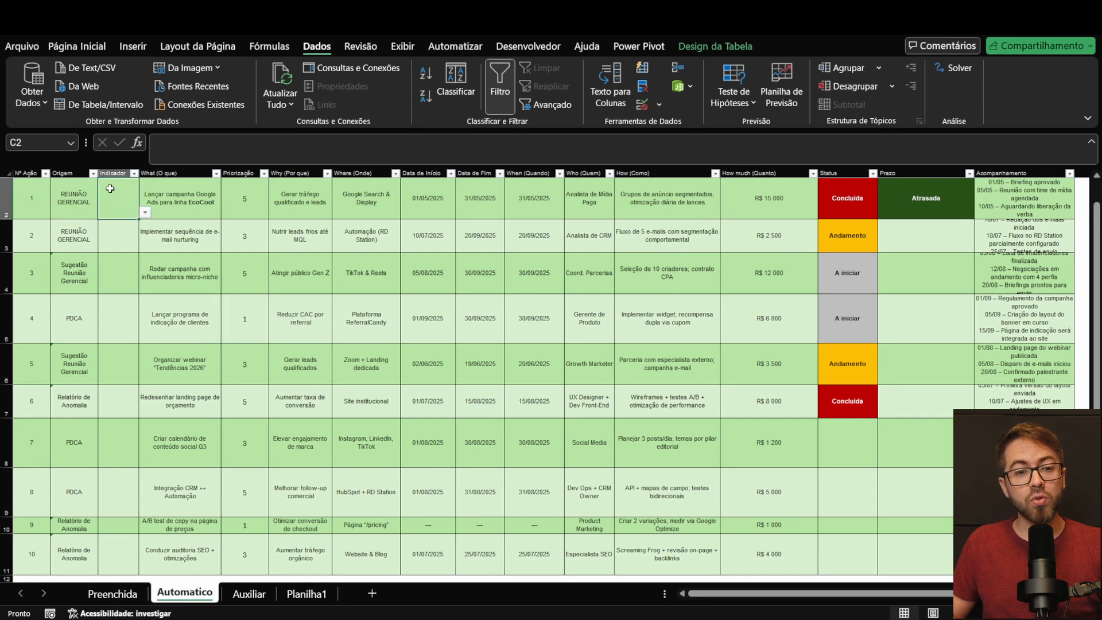
pyautogui.click(254, 188)
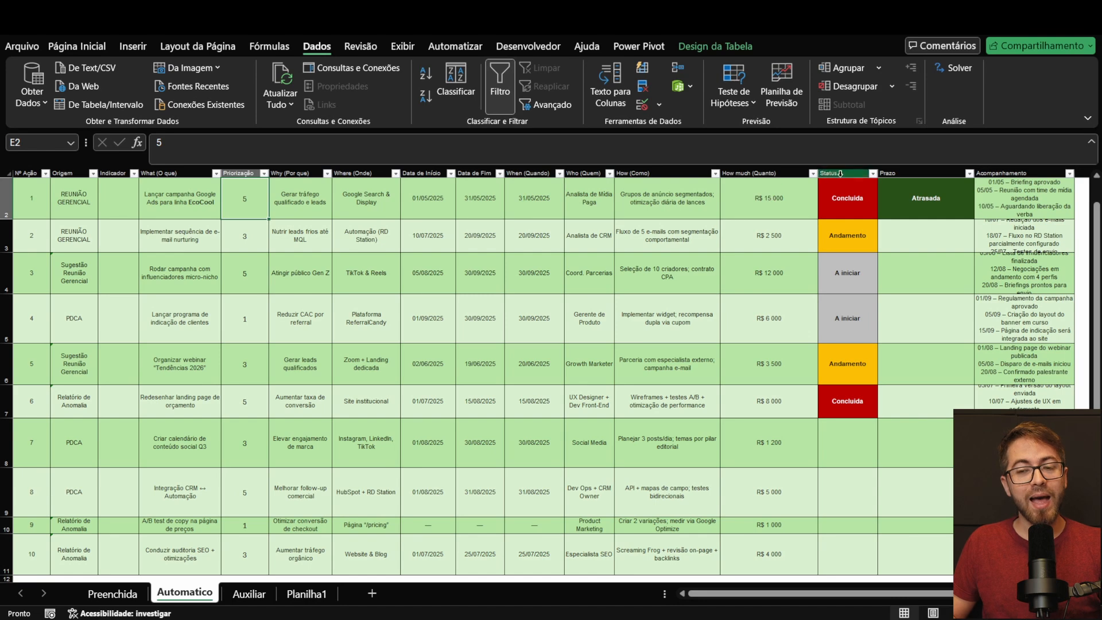
pyautogui.scroll(2, 870, 198)
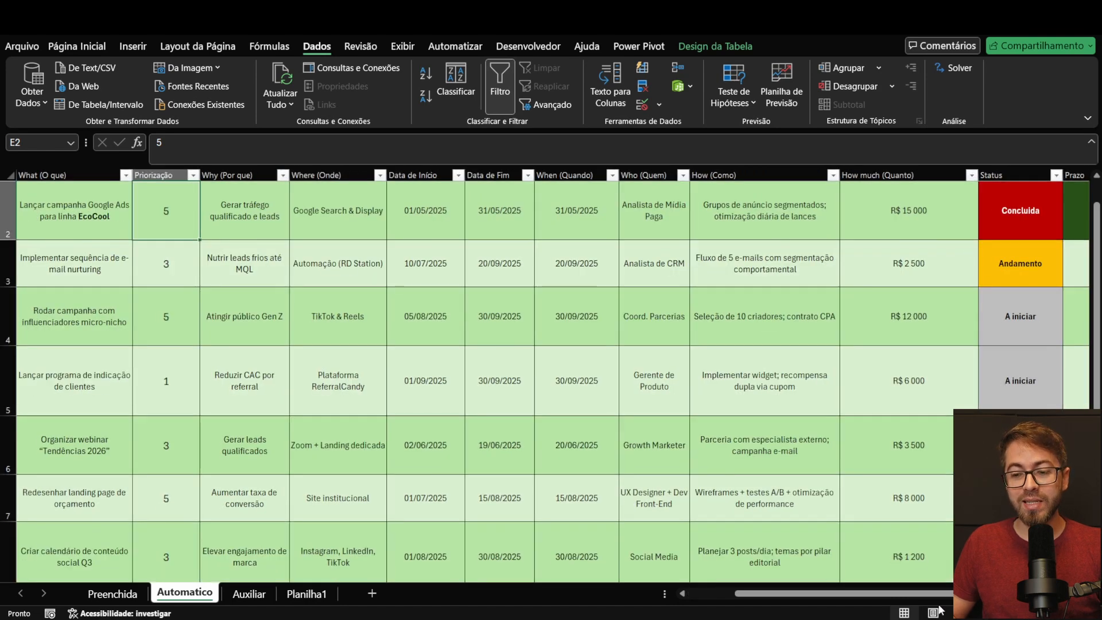
pyautogui.moveTo(941, 595); pyautogui.dragTo(1017, 595)
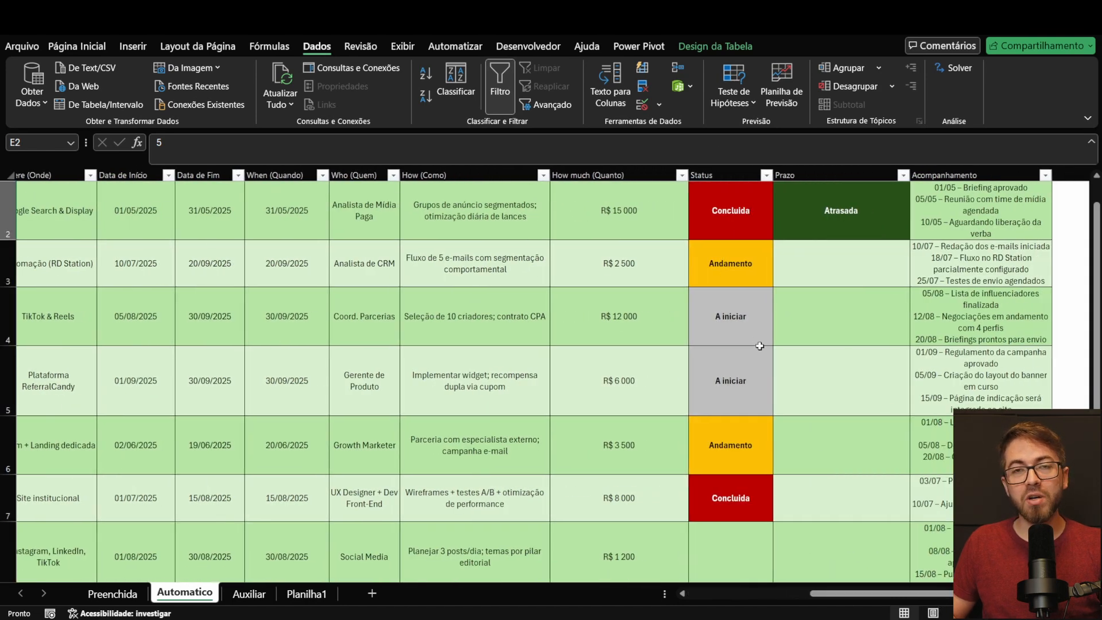
pyautogui.click(725, 190)
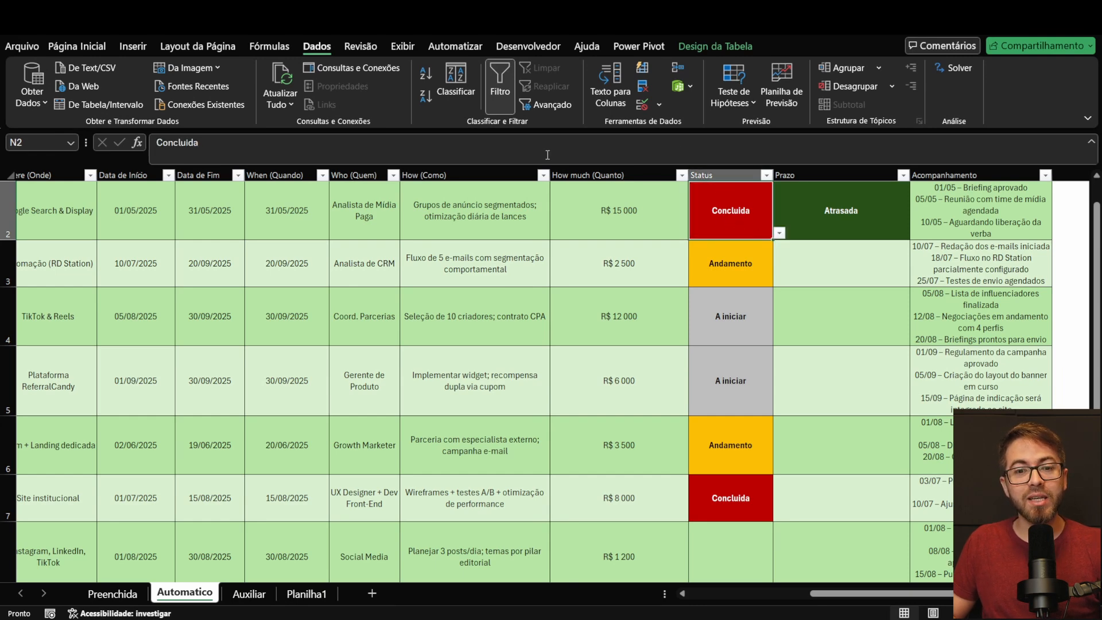
pyautogui.moveTo(124, 205); pyautogui.dragTo(271, 201)
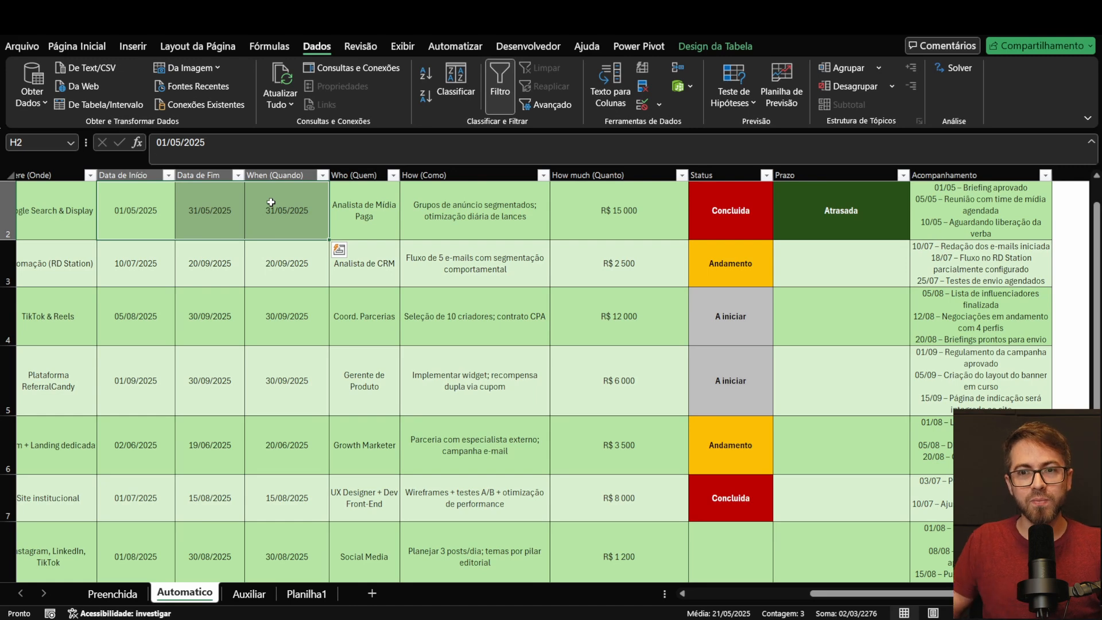
pyautogui.moveTo(737, 184); pyautogui.dragTo(730, 497)
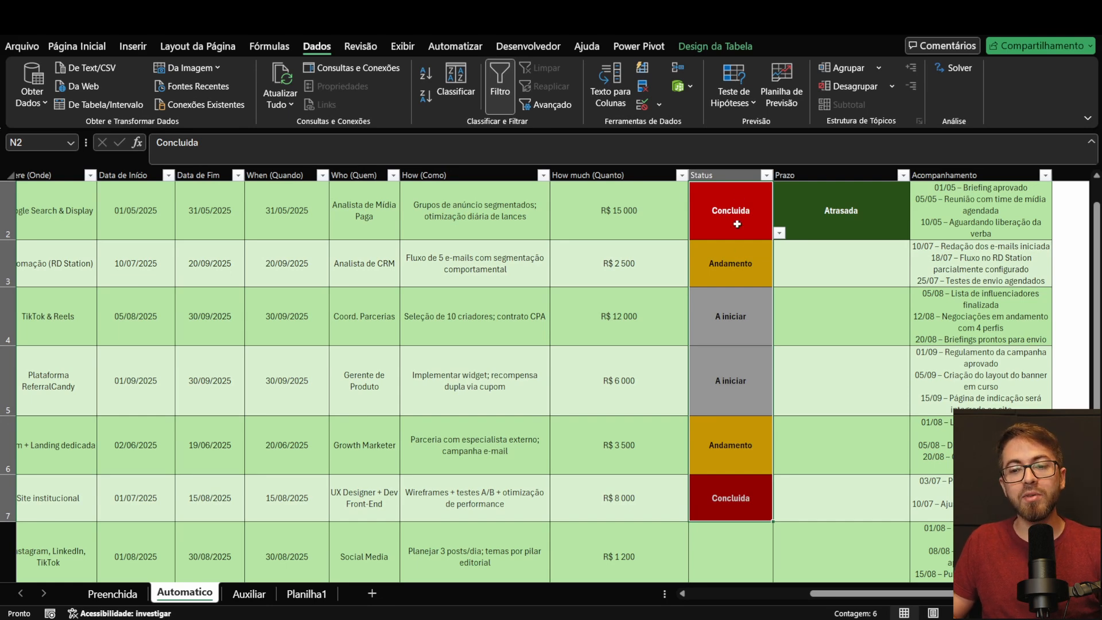
pyautogui.click(845, 220)
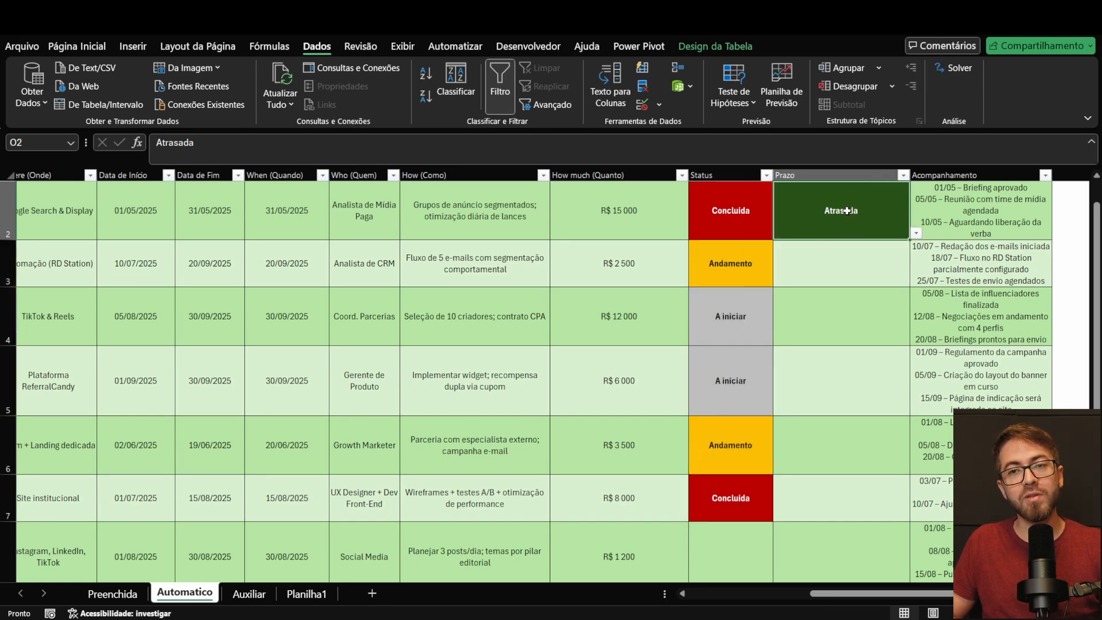
# Step: Clear the existing entries from the Status and Prazo columns and view the Status dropdown options in N2
pyautogui.moveTo(735, 222); pyautogui.dragTo(746, 491)
pyautogui.hotkey('ctrl', 'shift', 'Down')
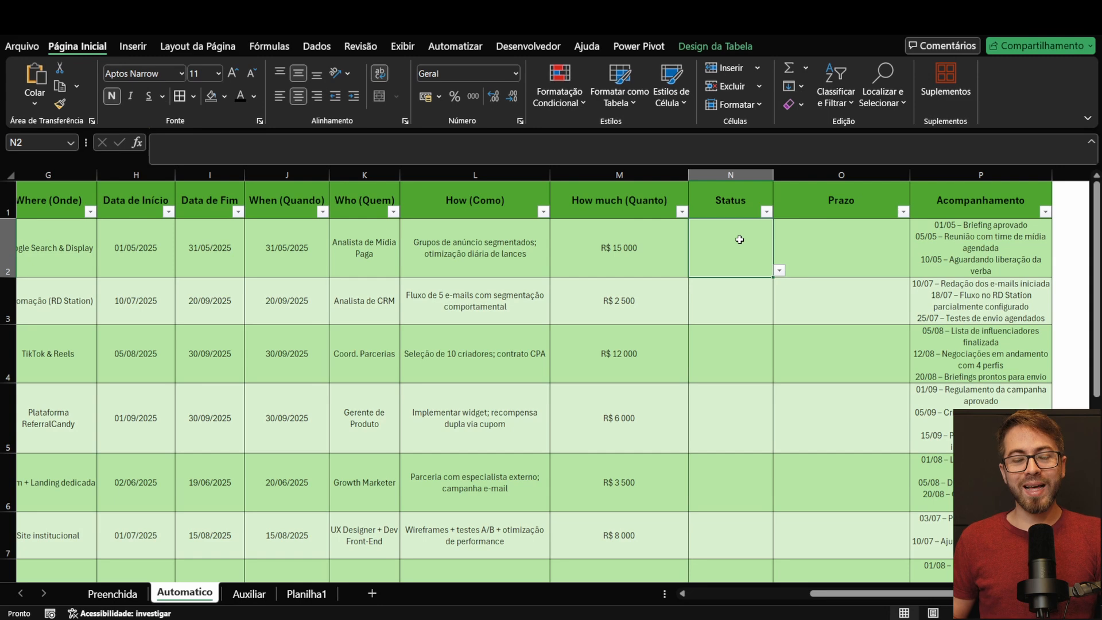
pyautogui.click(779, 270)
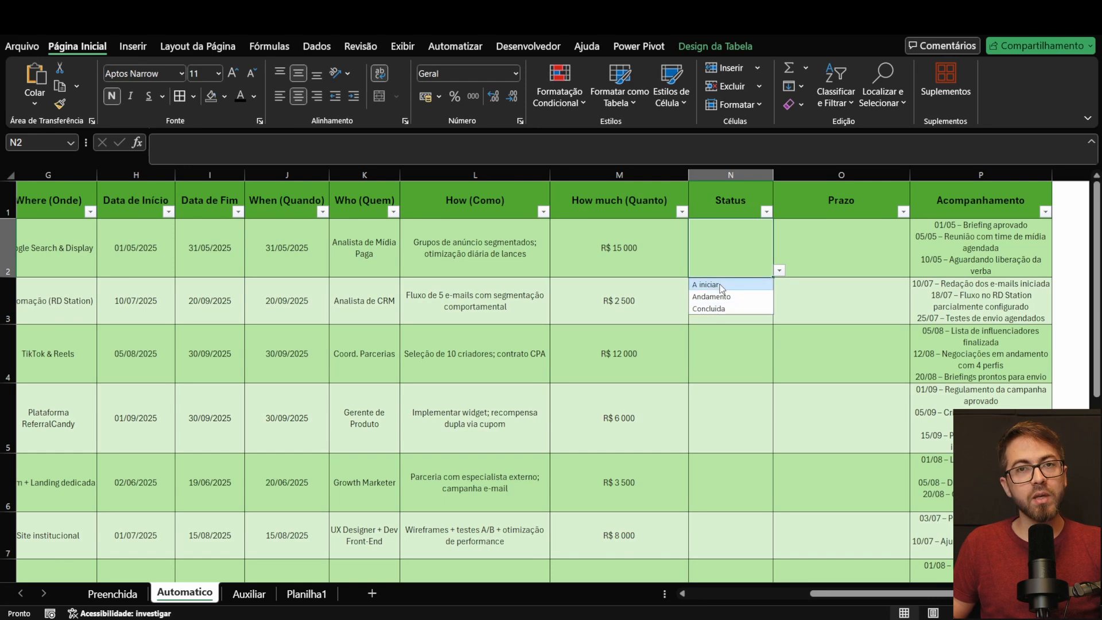
pyautogui.press('Escape')
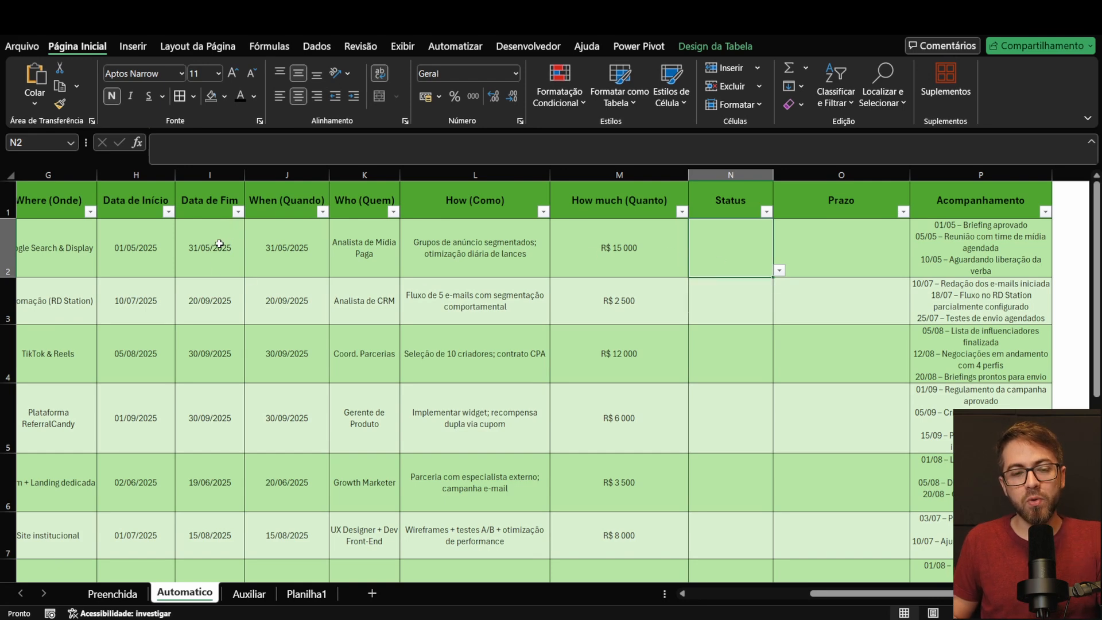
# Step: Delete the Data de Início value of the first action in H2
pyautogui.click(137, 254)
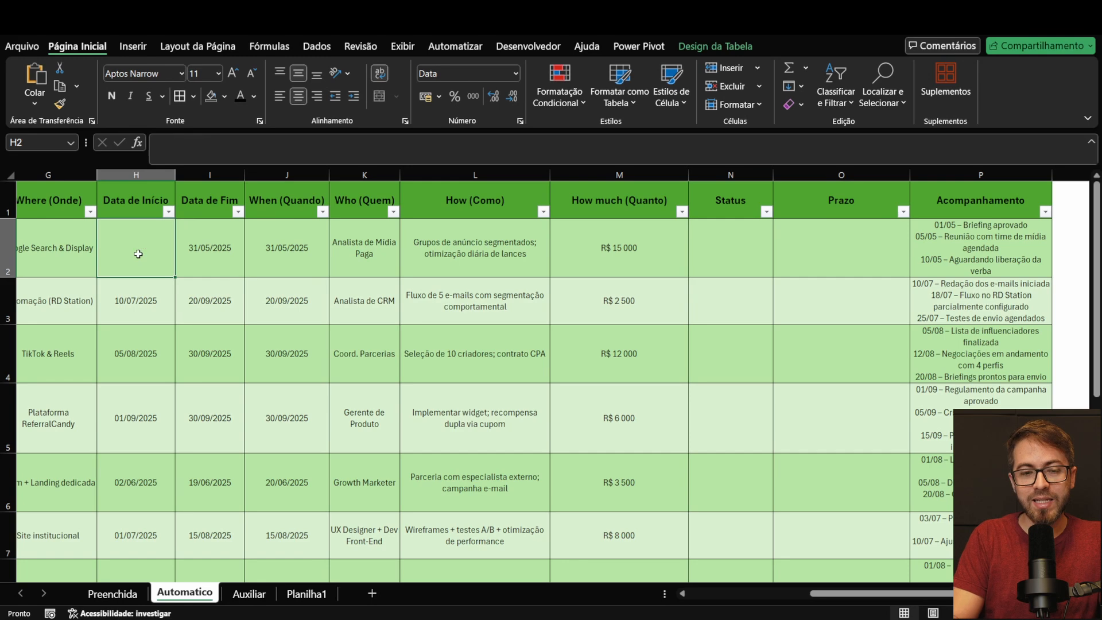
pyautogui.press('Delete')
pyautogui.click(209, 233)
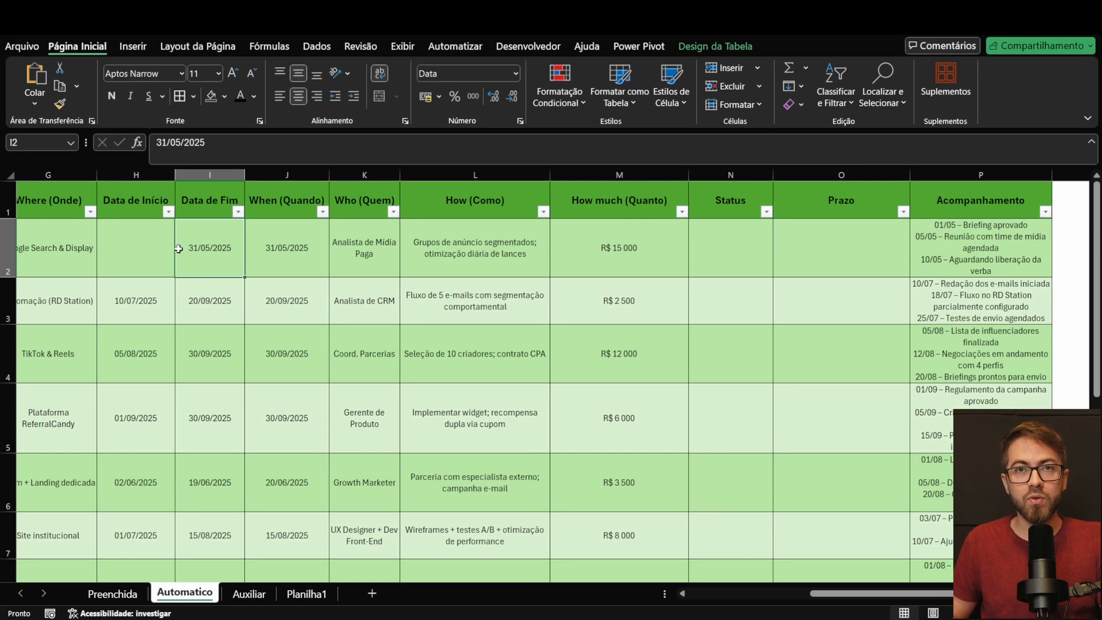
pyautogui.click(127, 245)
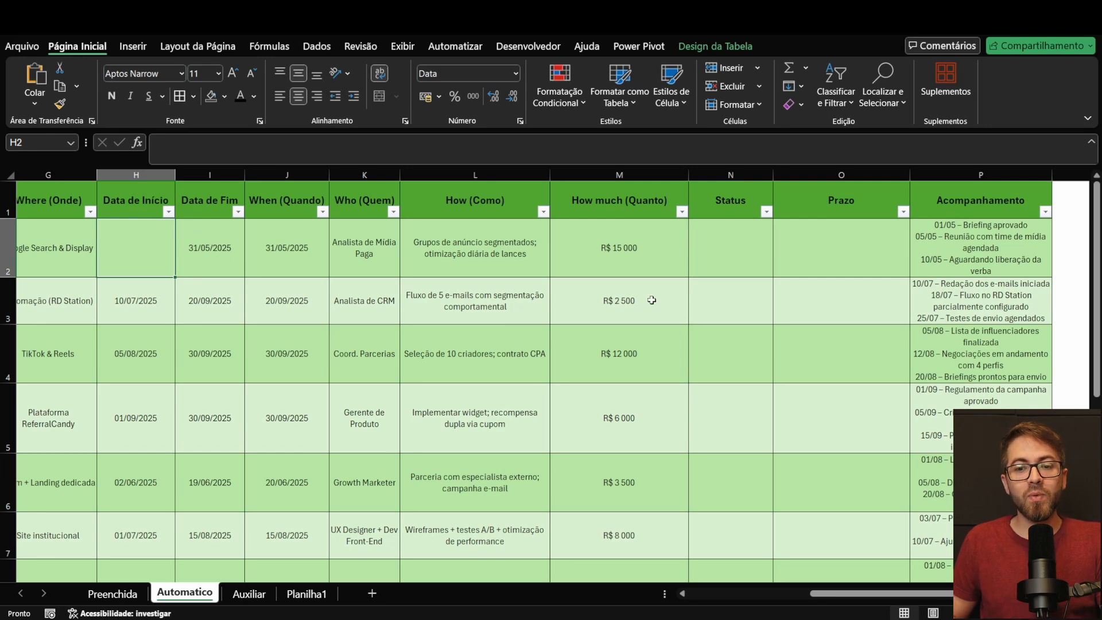
# Step: Remove the list data validation from all Status cells of the table, starting at N2
pyautogui.click(723, 253)
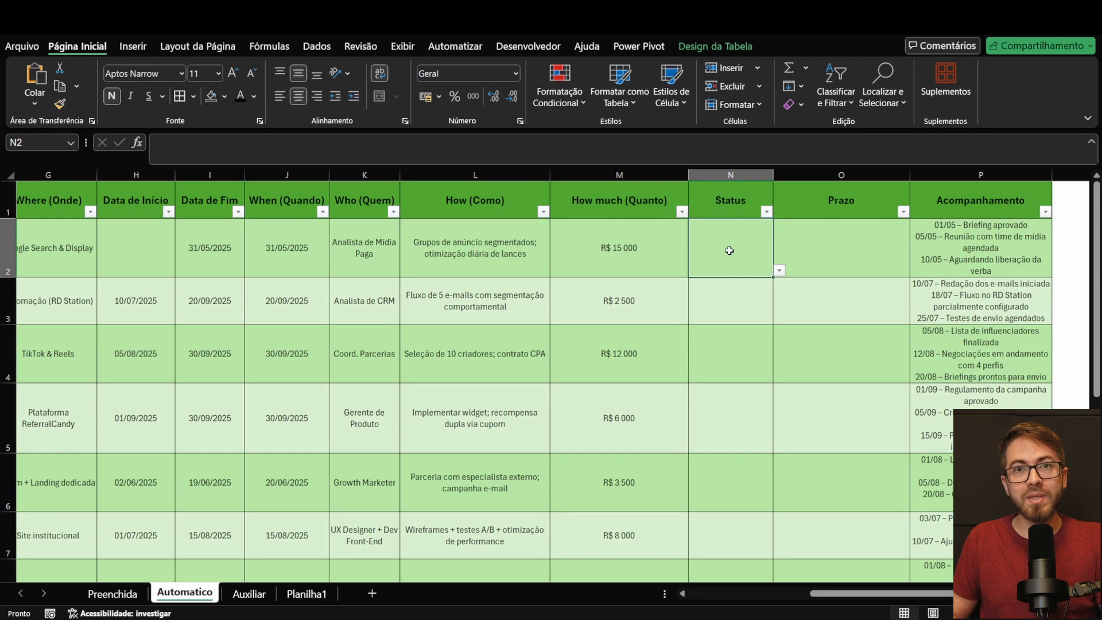
pyautogui.click(779, 270)
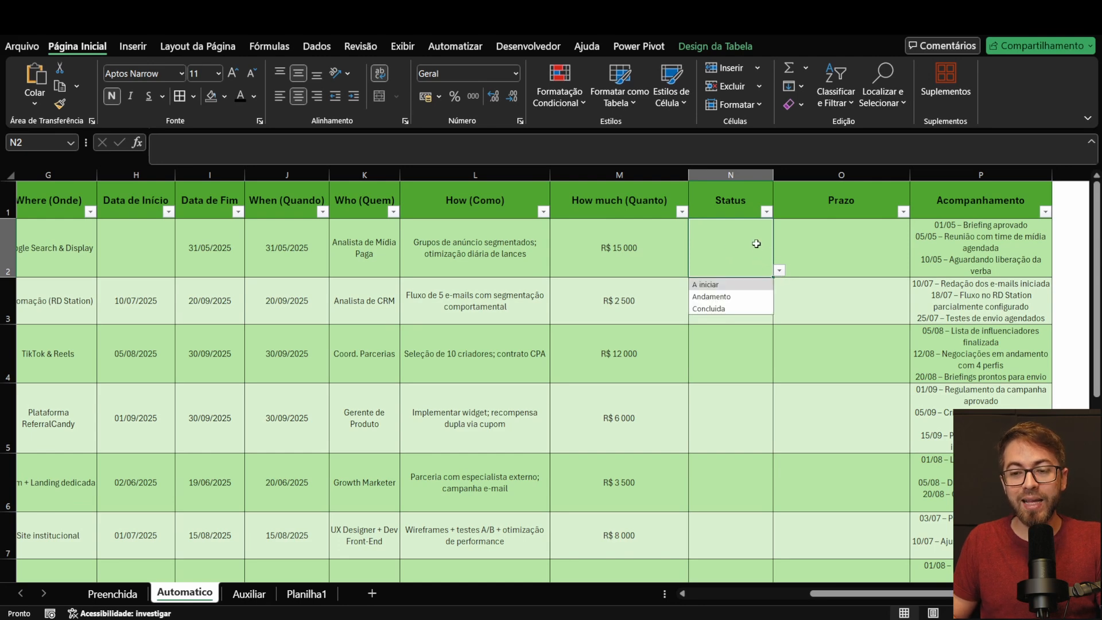
pyautogui.click(756, 243)
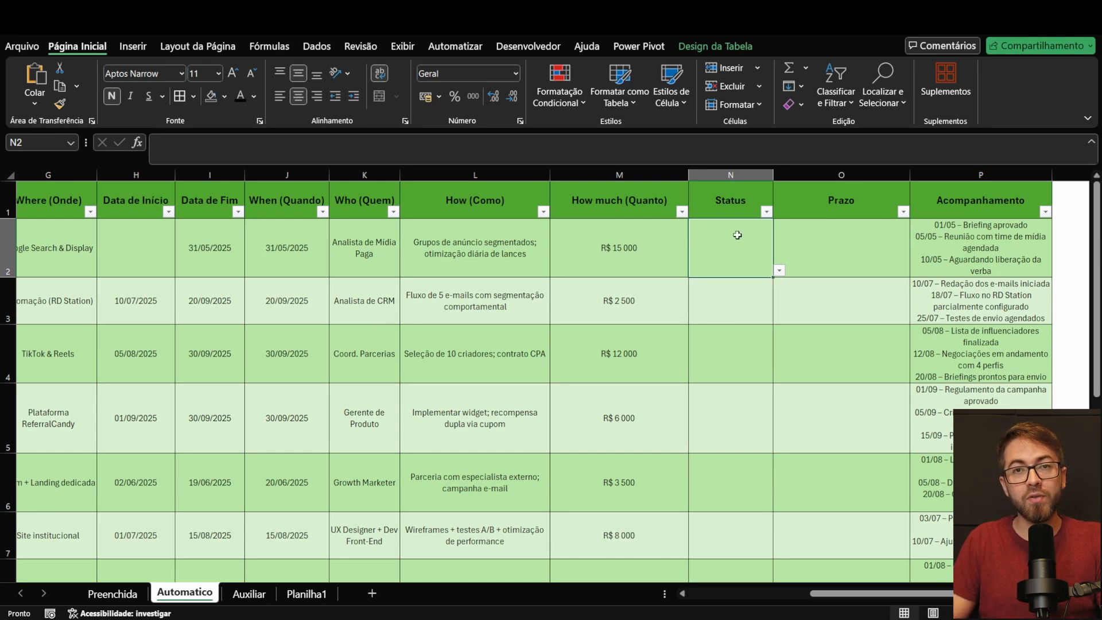
pyautogui.hotkey('ctrl', 'shift', 'Down')
pyautogui.scroll(3, 751, 275)
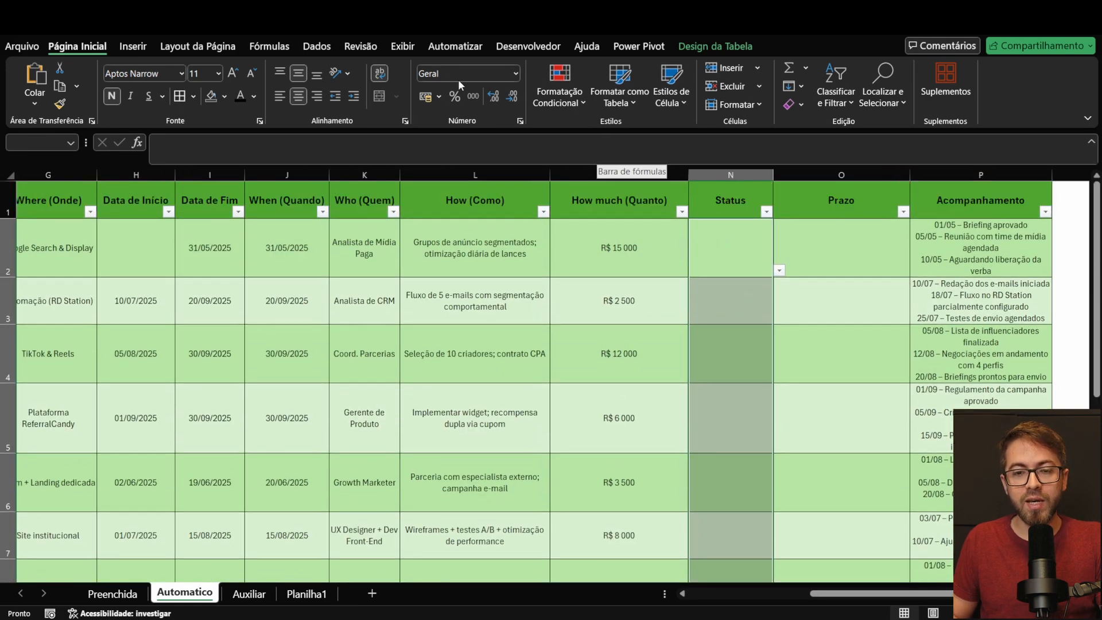
pyautogui.click(323, 48)
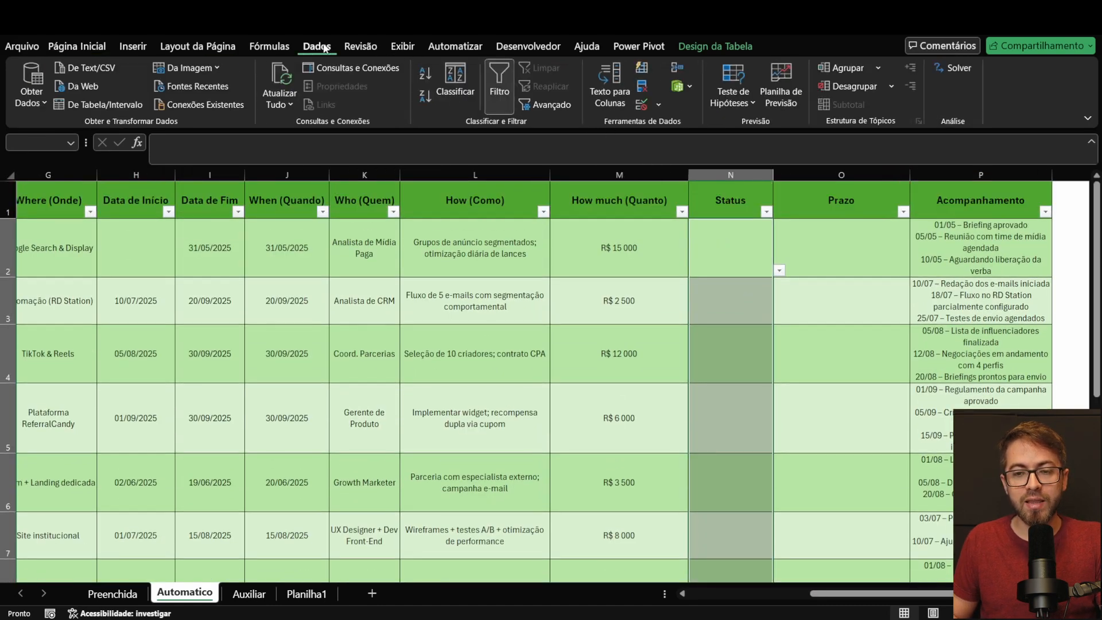
pyautogui.click(641, 104)
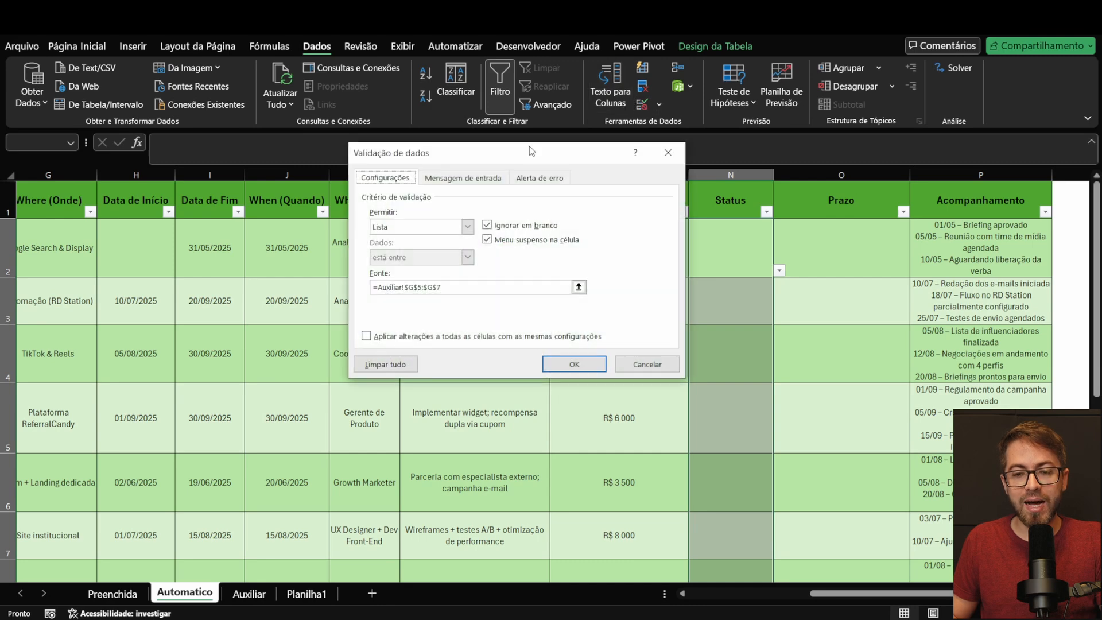
pyautogui.click(381, 365)
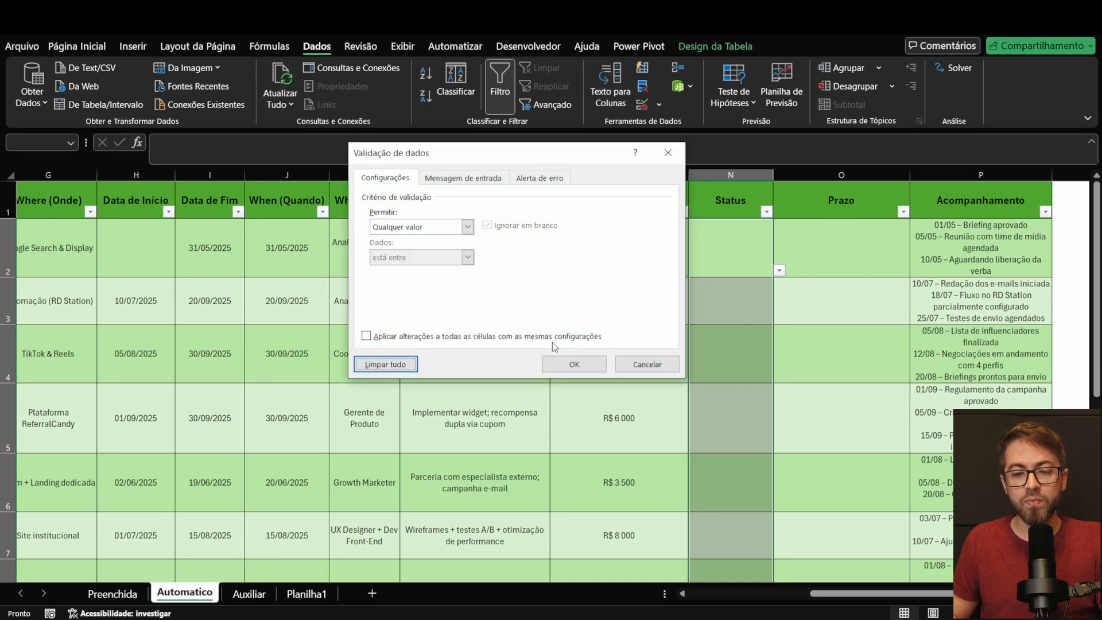
pyautogui.click(572, 363)
pyautogui.click(739, 253)
pyautogui.click(752, 351)
pyautogui.click(739, 259)
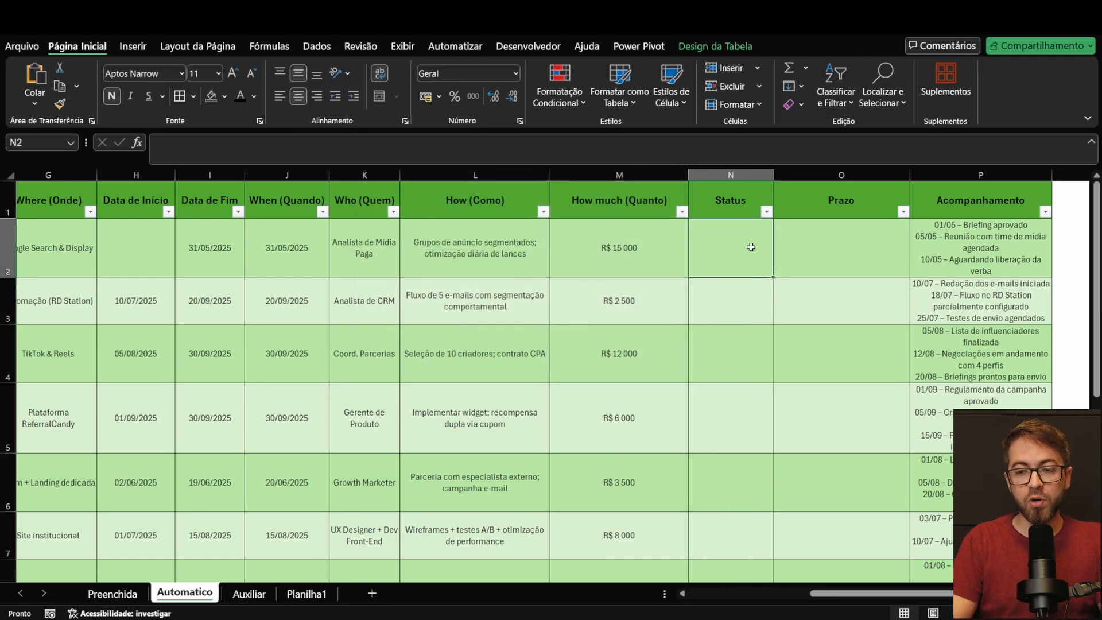
# Step: Start a SE formula in N2 that tests [@[Data de Fim]]<>"" and gives Concluida as the value if true
pyautogui.doubleClick(751, 247)
pyautogui.write('=')
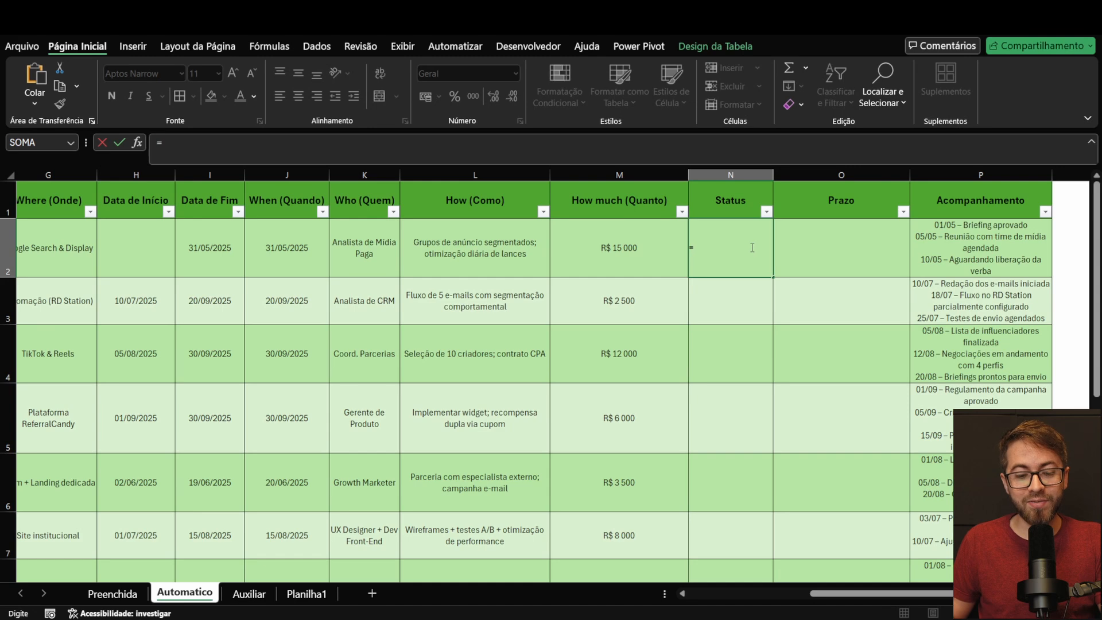
pyautogui.write('SE(')
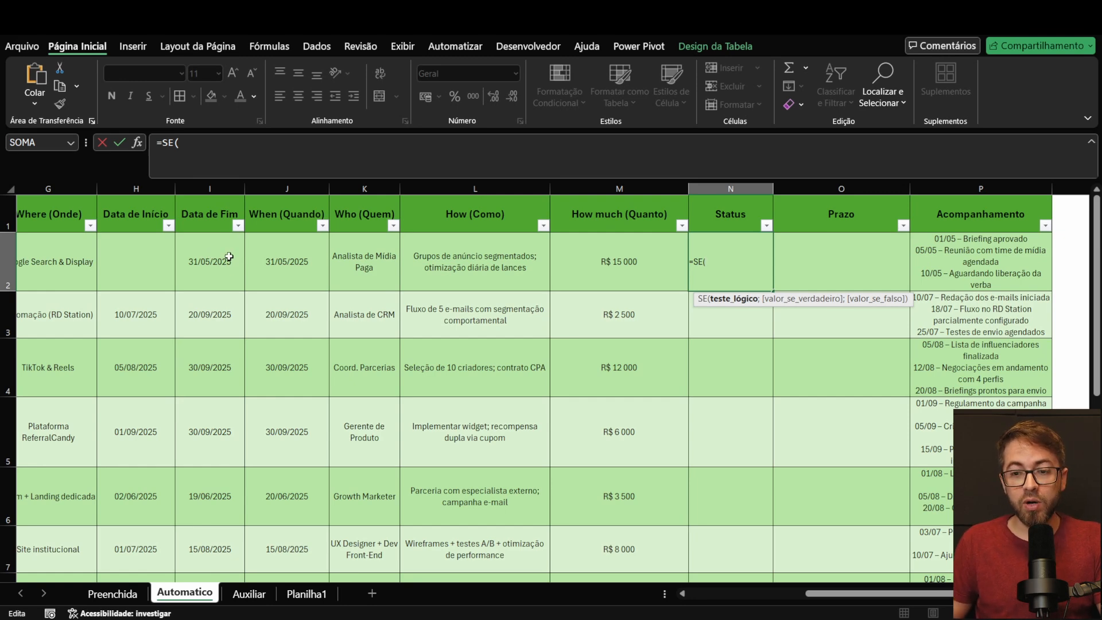
pyautogui.click(202, 259)
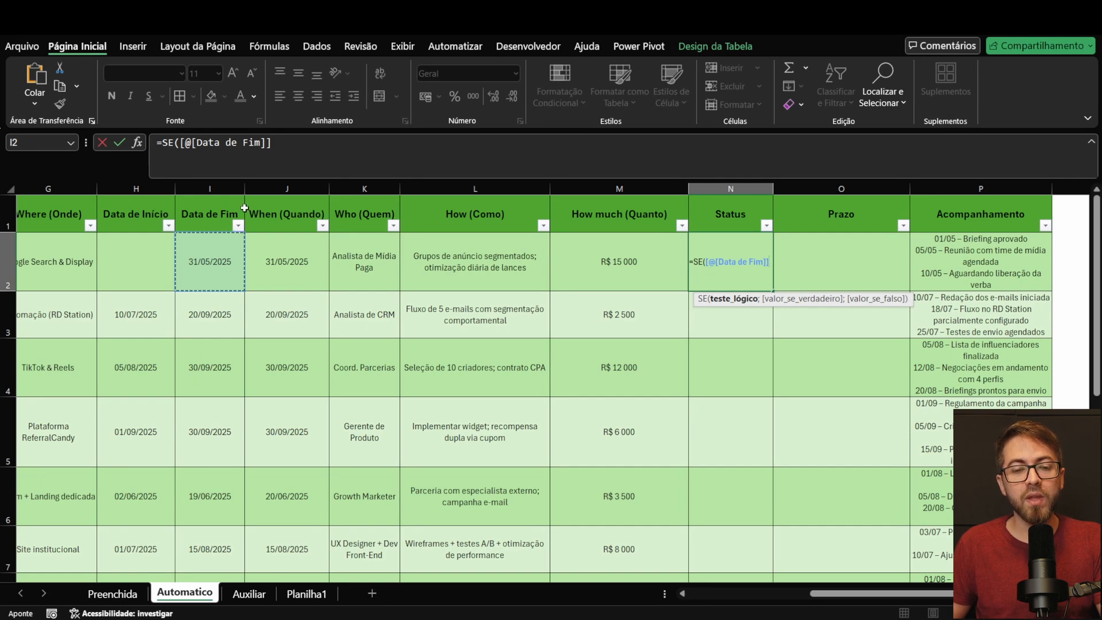
pyautogui.click(363, 147)
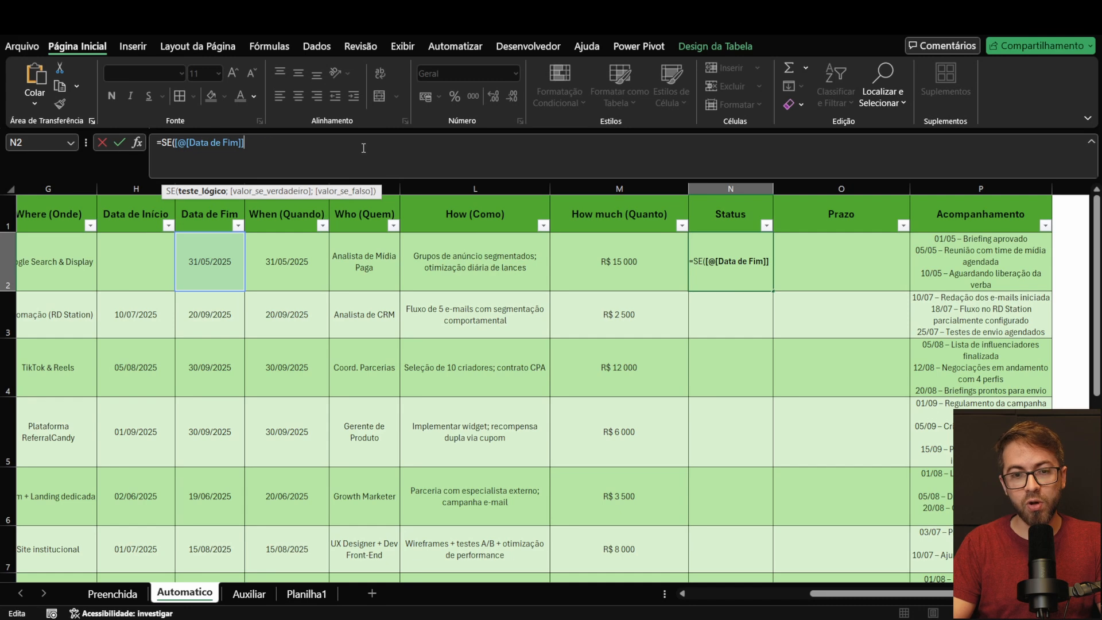
pyautogui.write('<>')
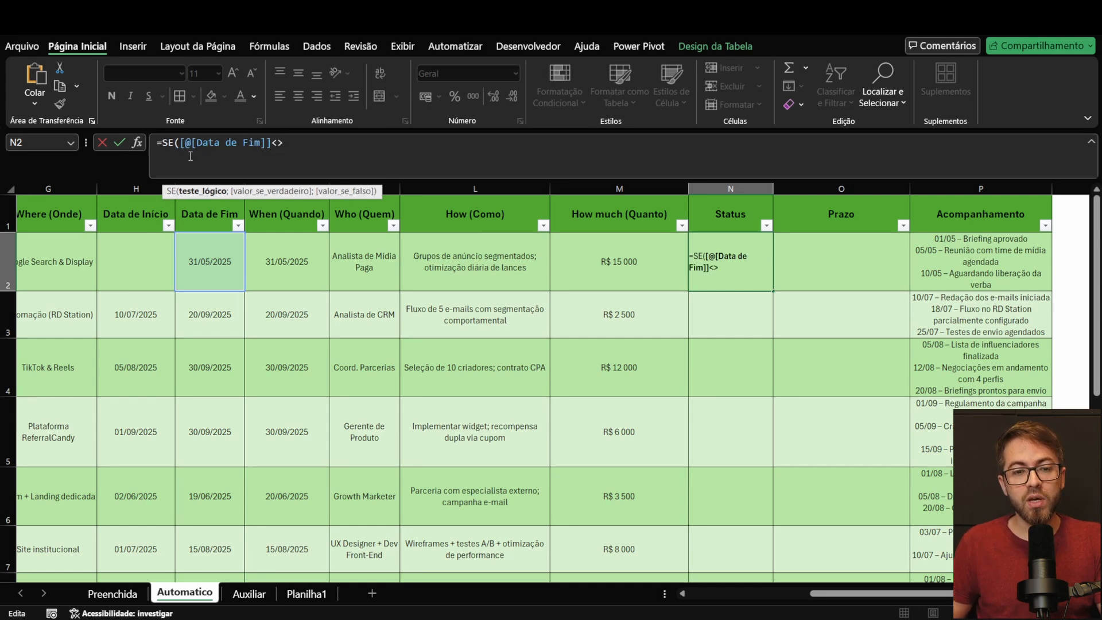
pyautogui.write('""')
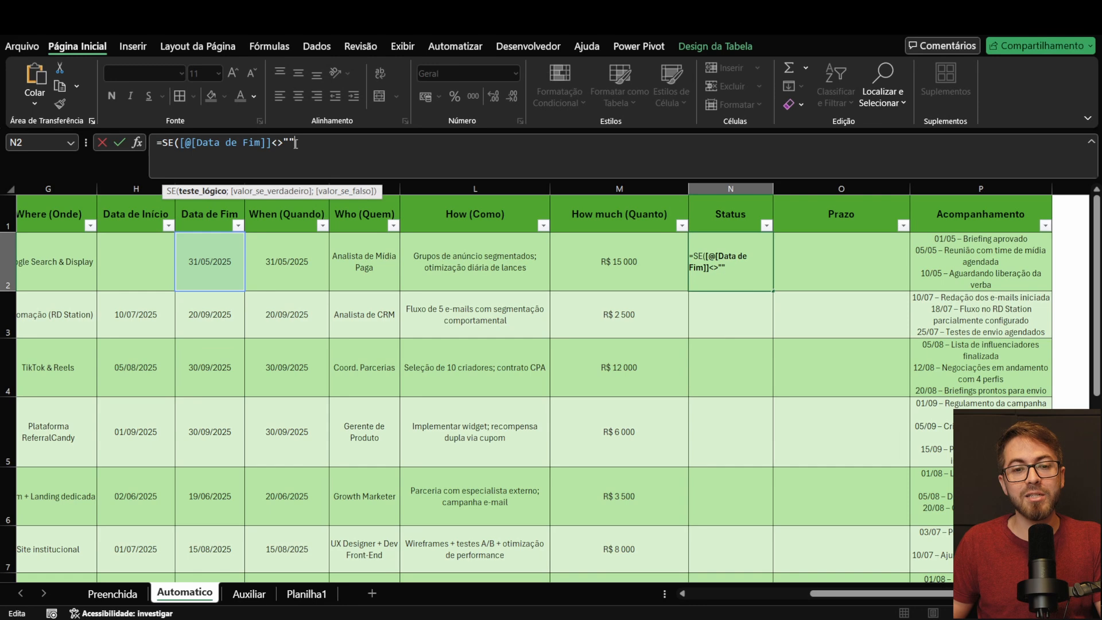
pyautogui.write(';')
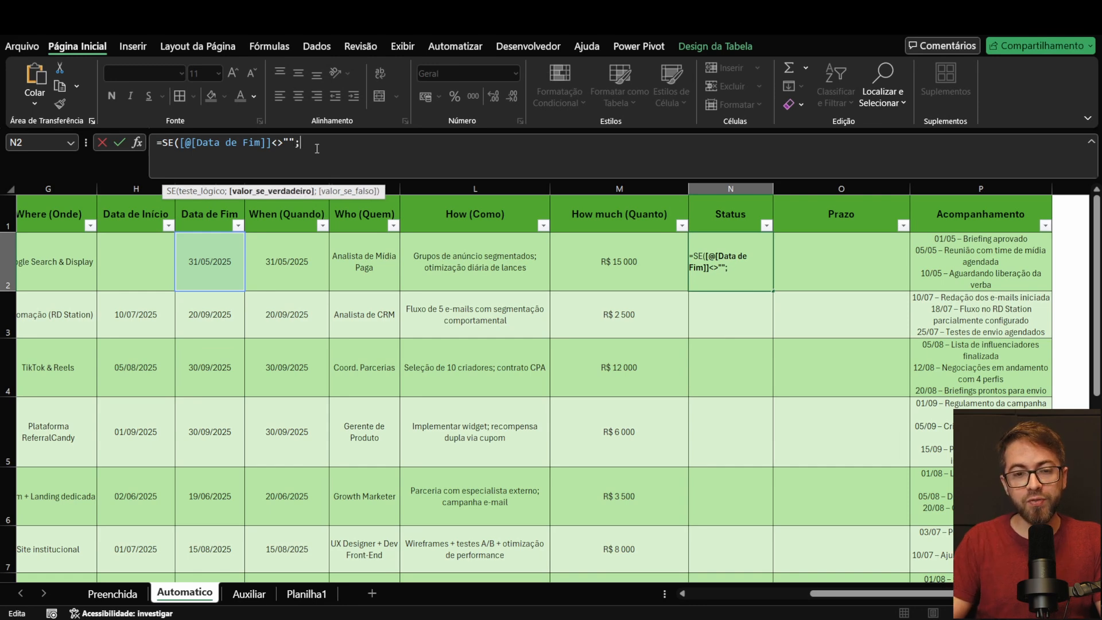
pyautogui.write('"Concluida')
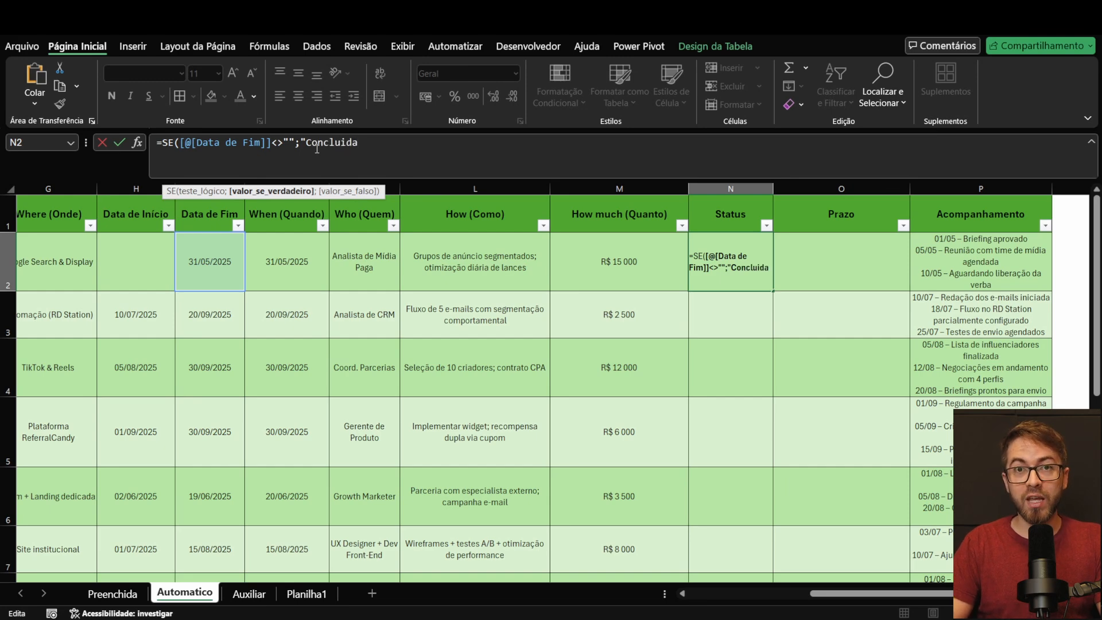
pyautogui.write(';')
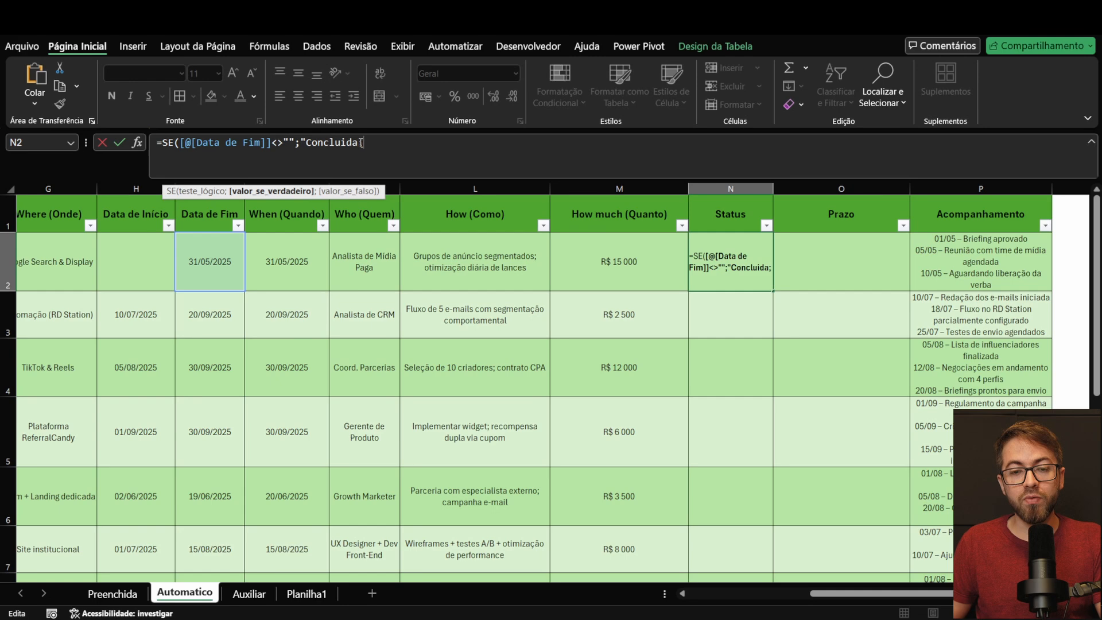
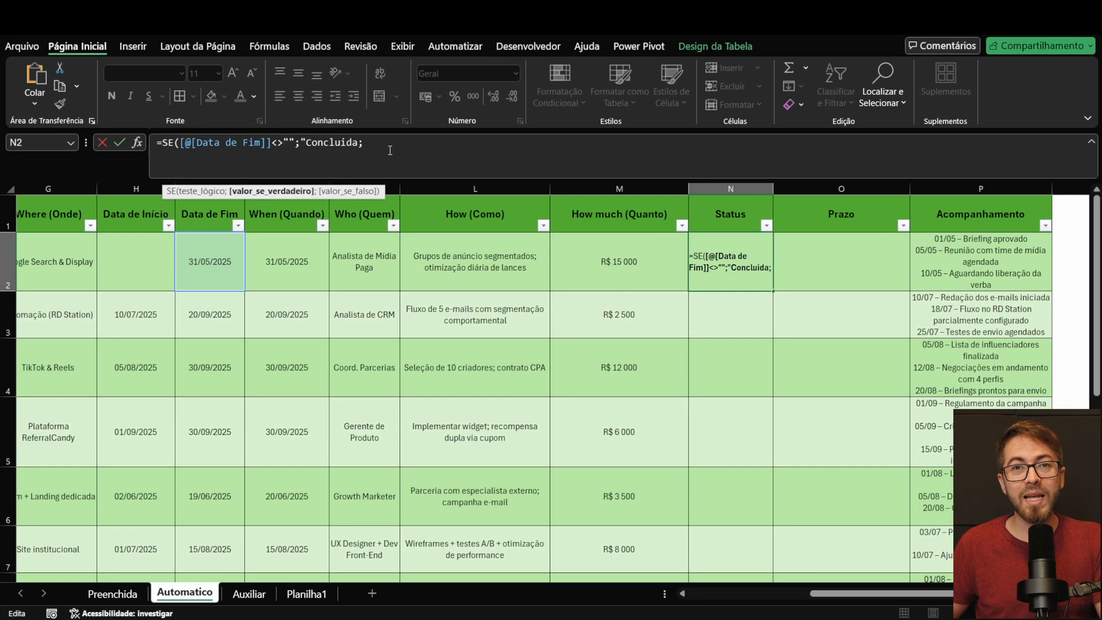
# Step: Add a nested SE to the N2 formula that tests [@[Data de Início]]<>"" and gives "Andamento" as its value if true
pyautogui.write('s')
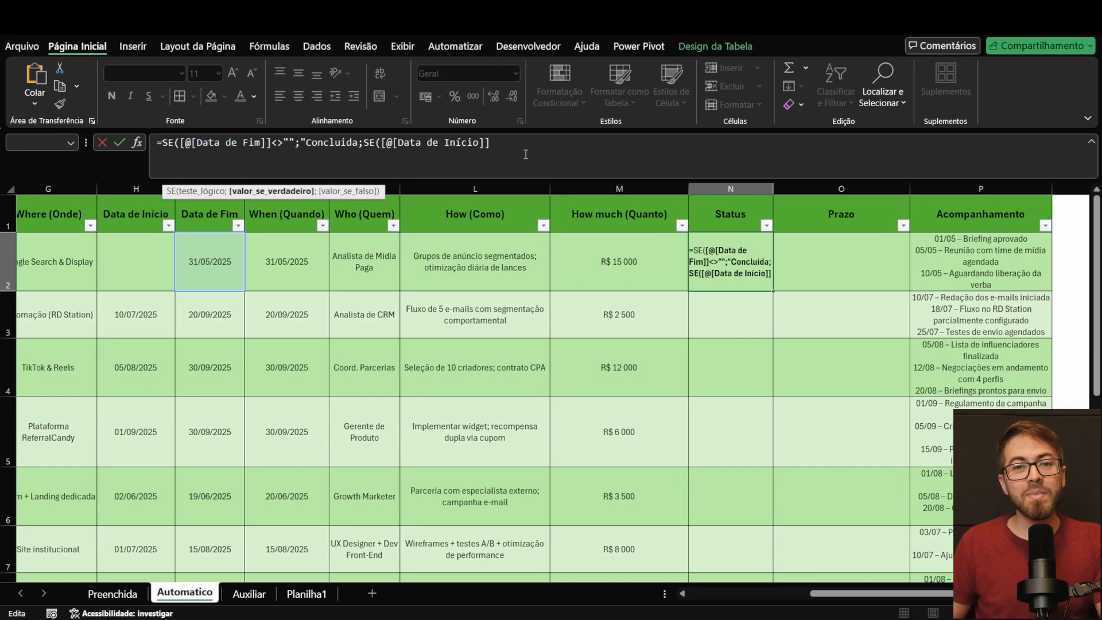
pyautogui.write('<>')
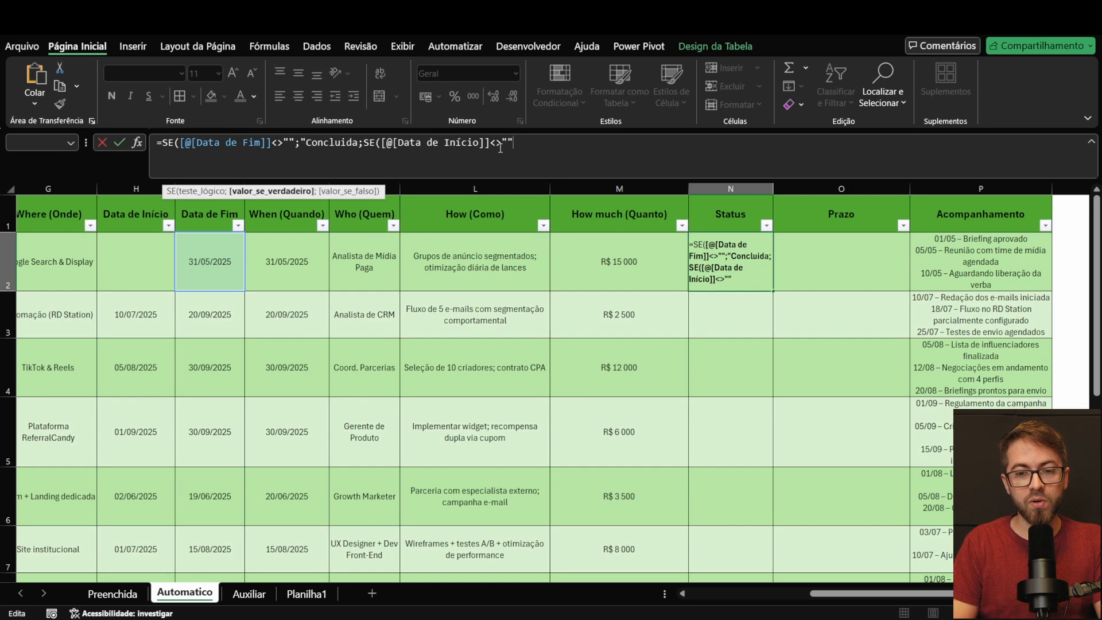
pyautogui.write('"";')
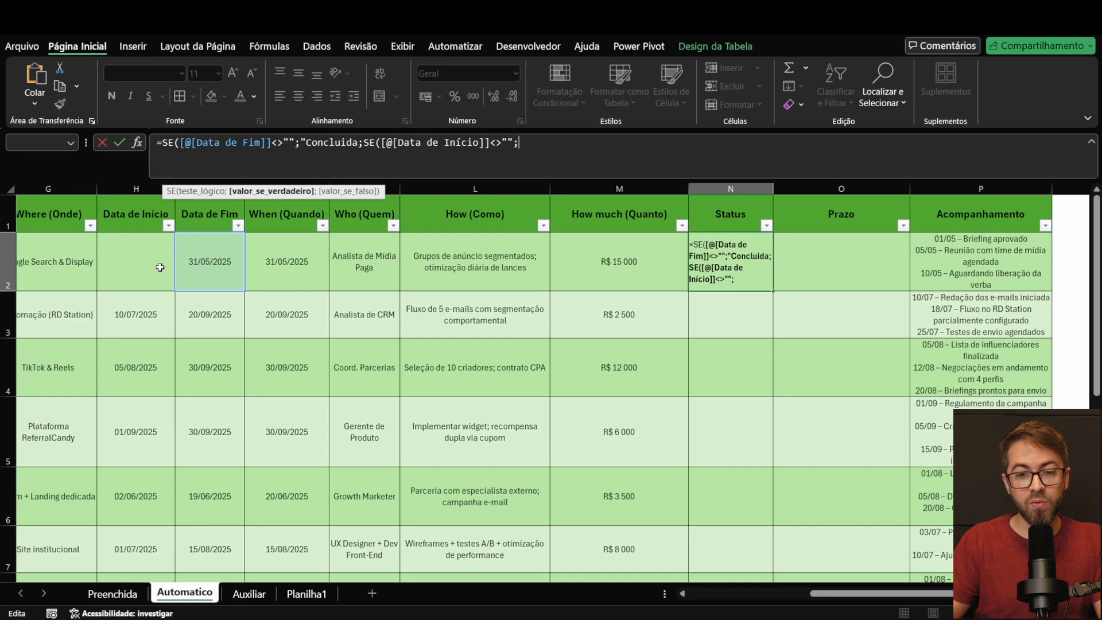
pyautogui.write('"')
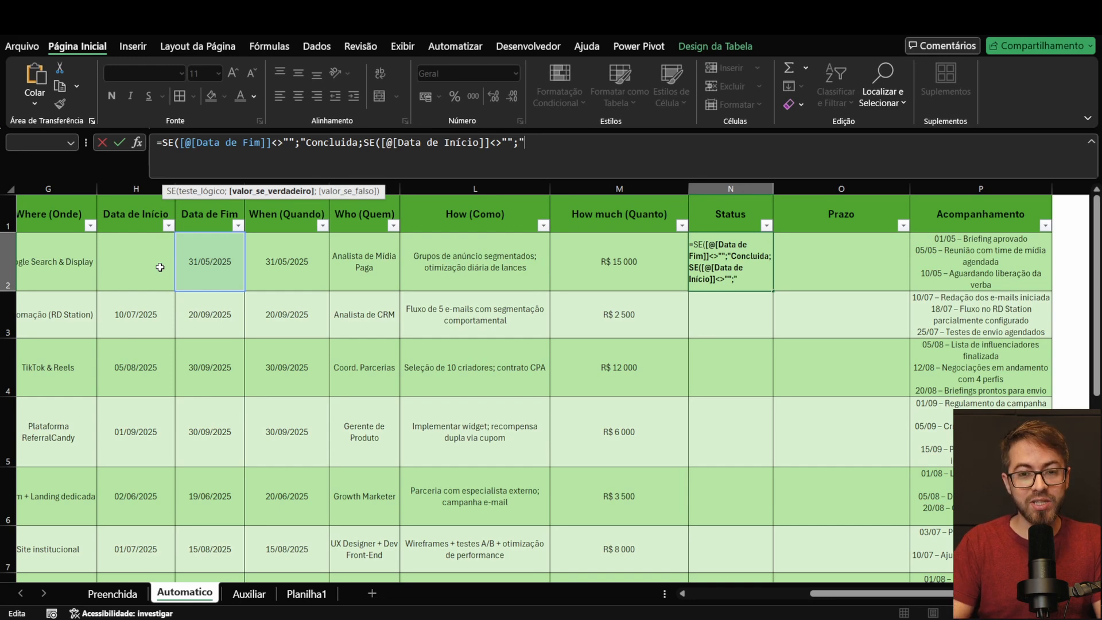
pyautogui.write('Andamento"')
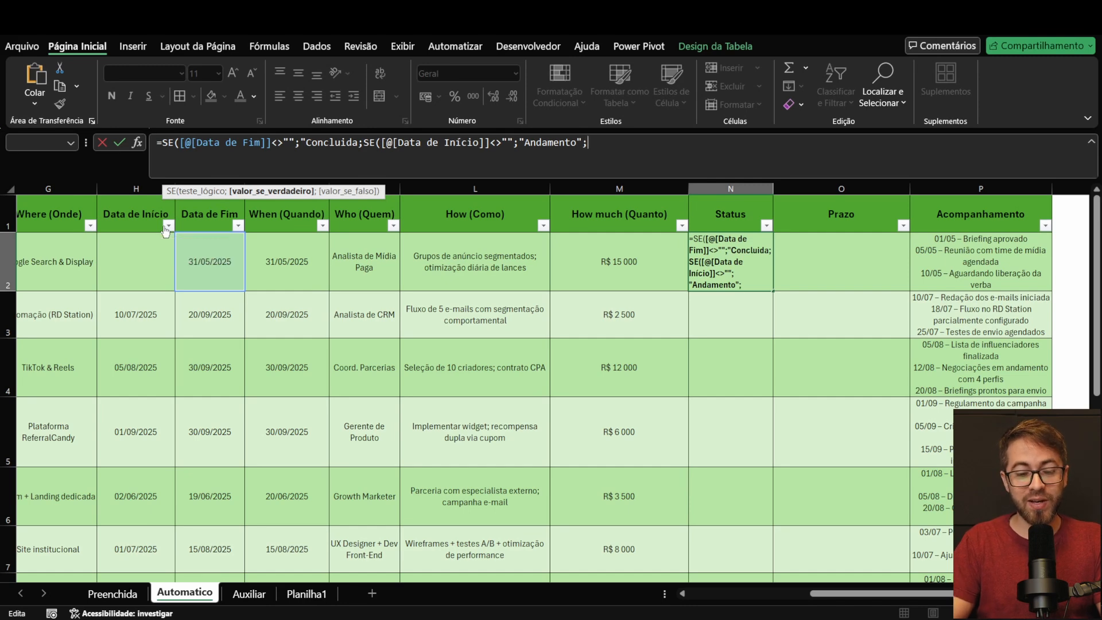
# Step: Complete the nested SE with "A iniciar" as its value if false, close both functions and submit the formula
pyautogui.write('A')
pyautogui.press('BackSpace')
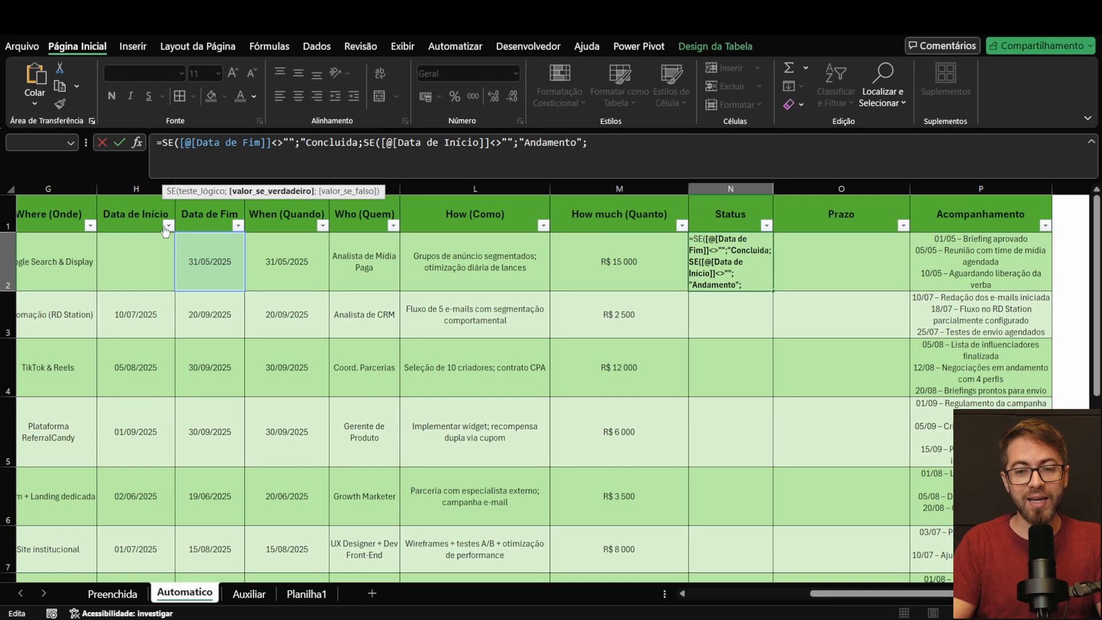
pyautogui.write('"')
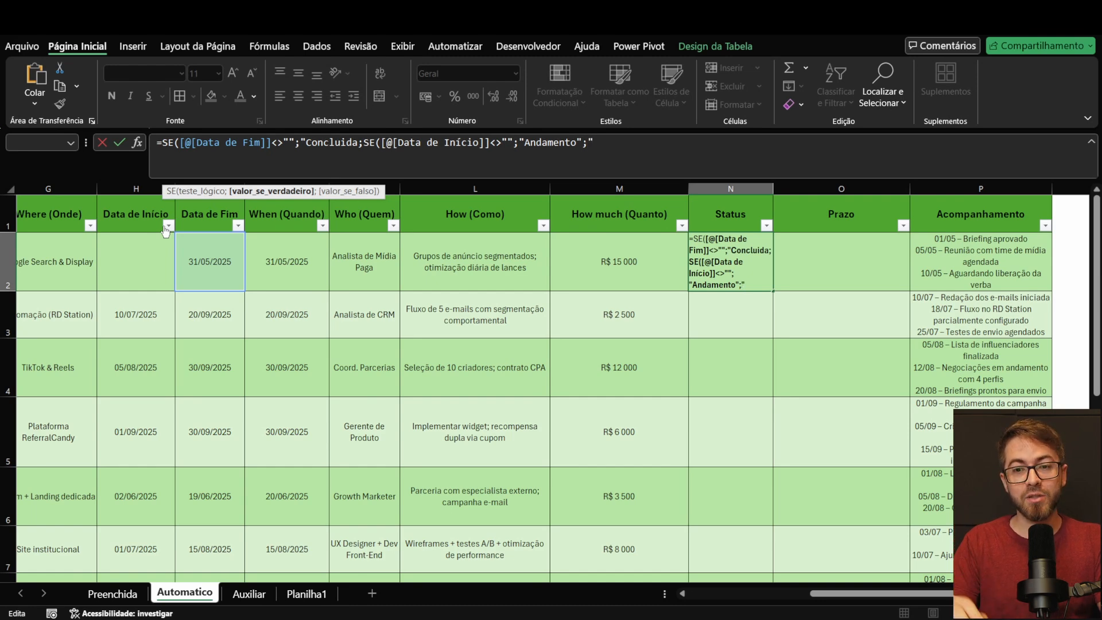
pyautogui.write('A iniciar')
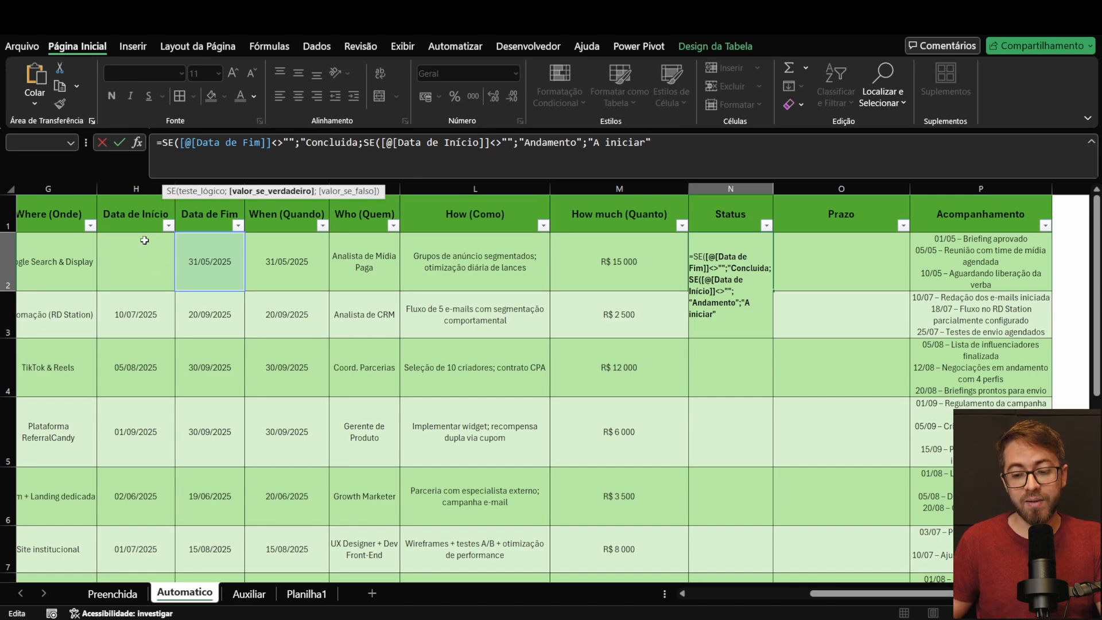
pyautogui.write(')')
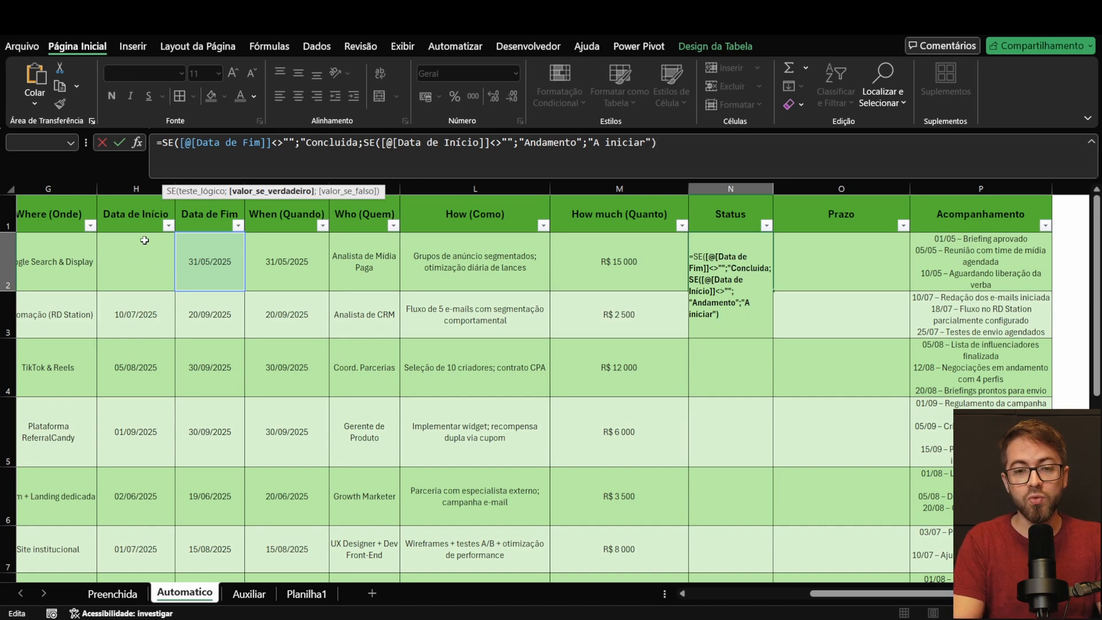
pyautogui.press('Return')
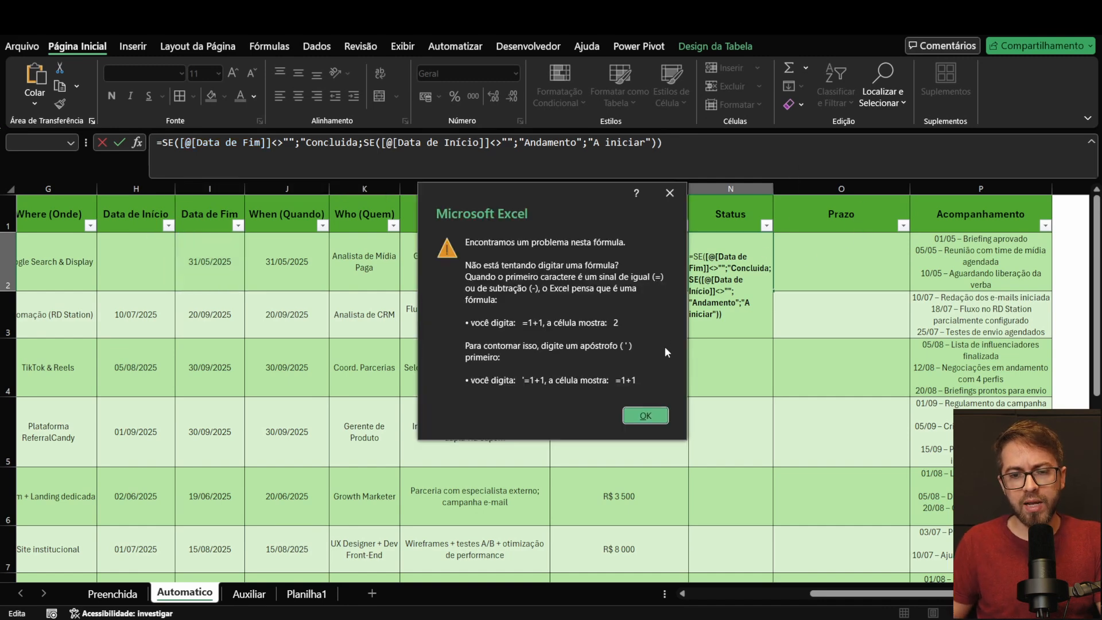
# Step: Add the missing closing quotation mark after Concluida in the N2 formula and enter the corrected formula
pyautogui.click(645, 415)
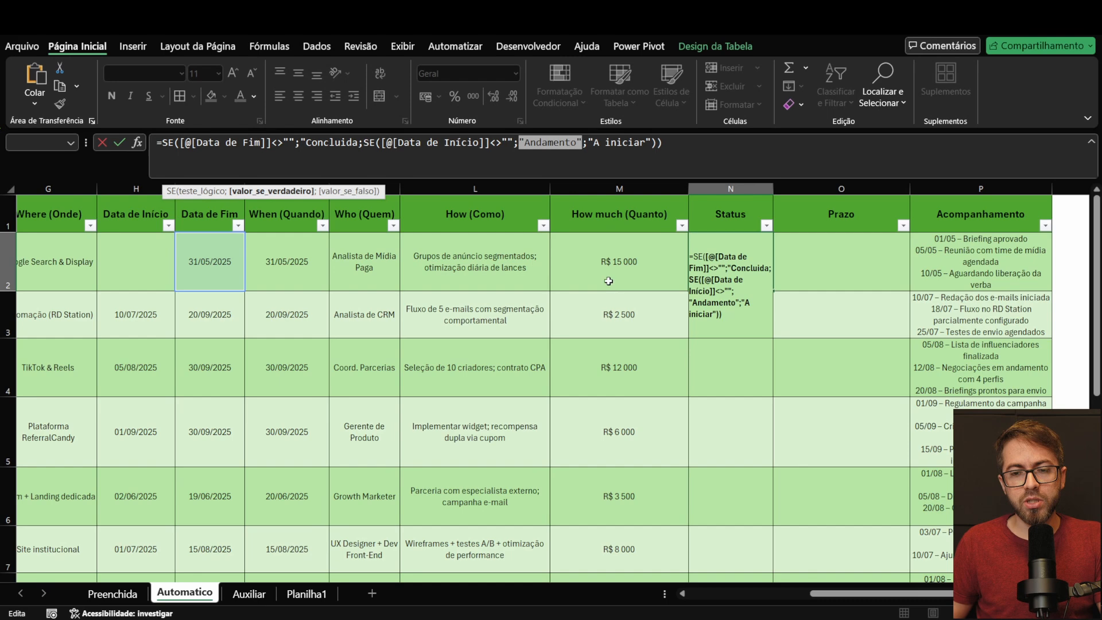
pyautogui.click(357, 144)
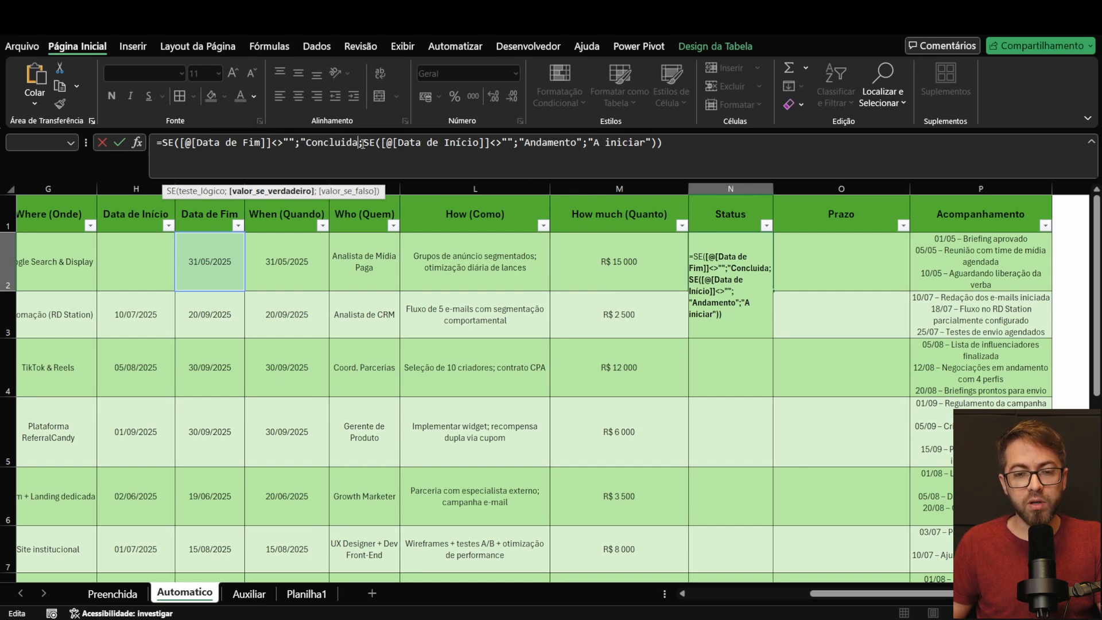
pyautogui.write('"')
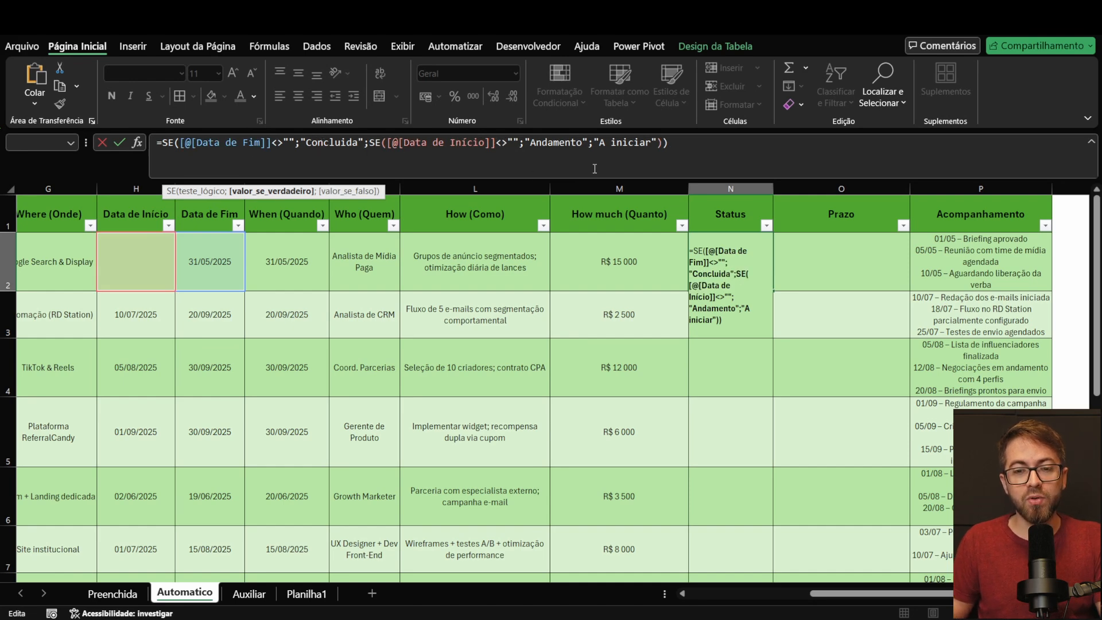
pyautogui.click(704, 149)
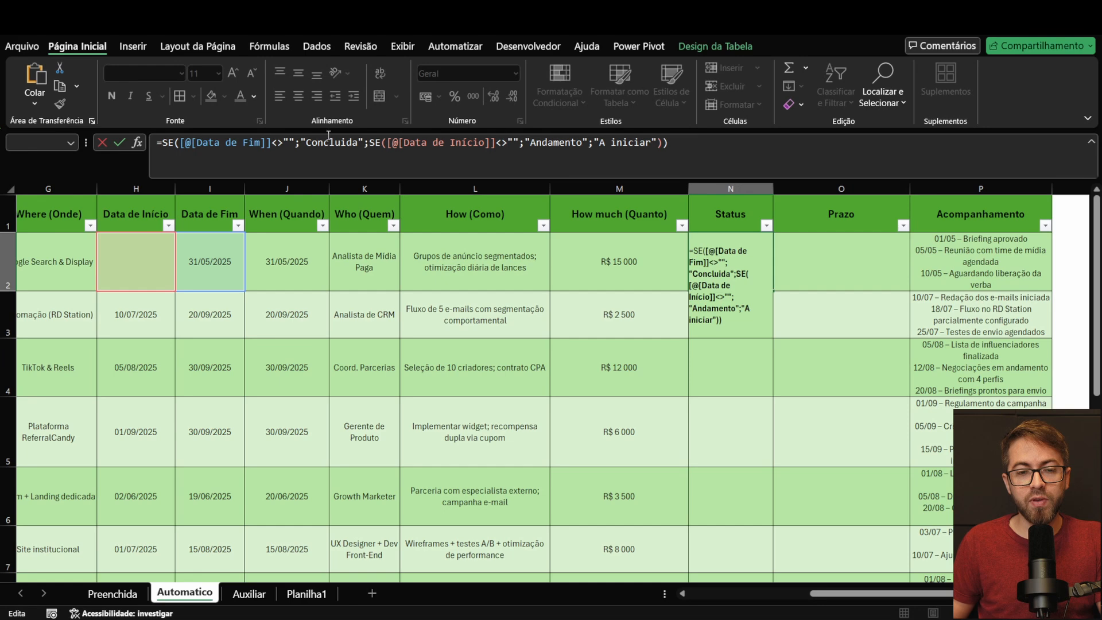
pyautogui.press('Return')
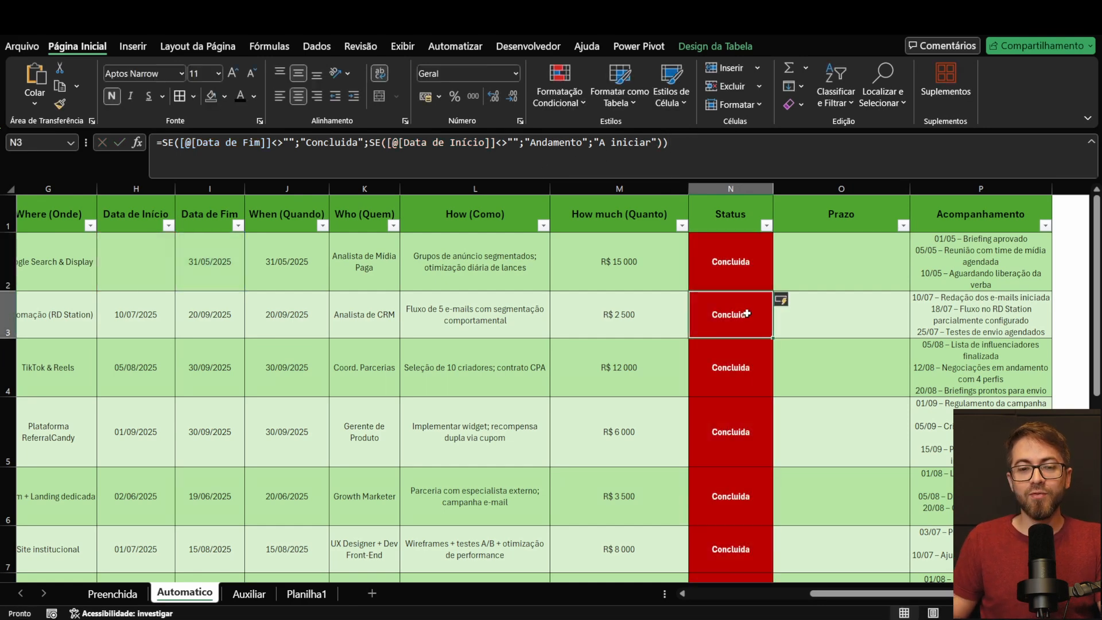
# Step: Examine the Status results down the table and the formula in N2
pyautogui.scroll(-5, 741, 312)
pyautogui.scroll(5, 742, 311)
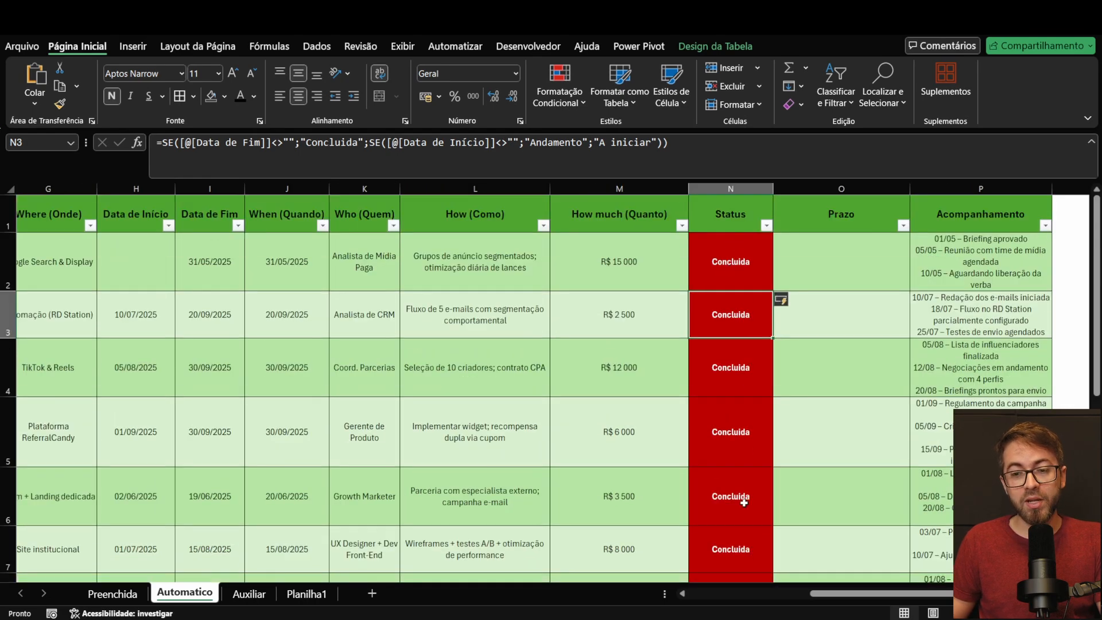
pyautogui.scroll(-3, 730, 402)
pyautogui.scroll(3, 734, 344)
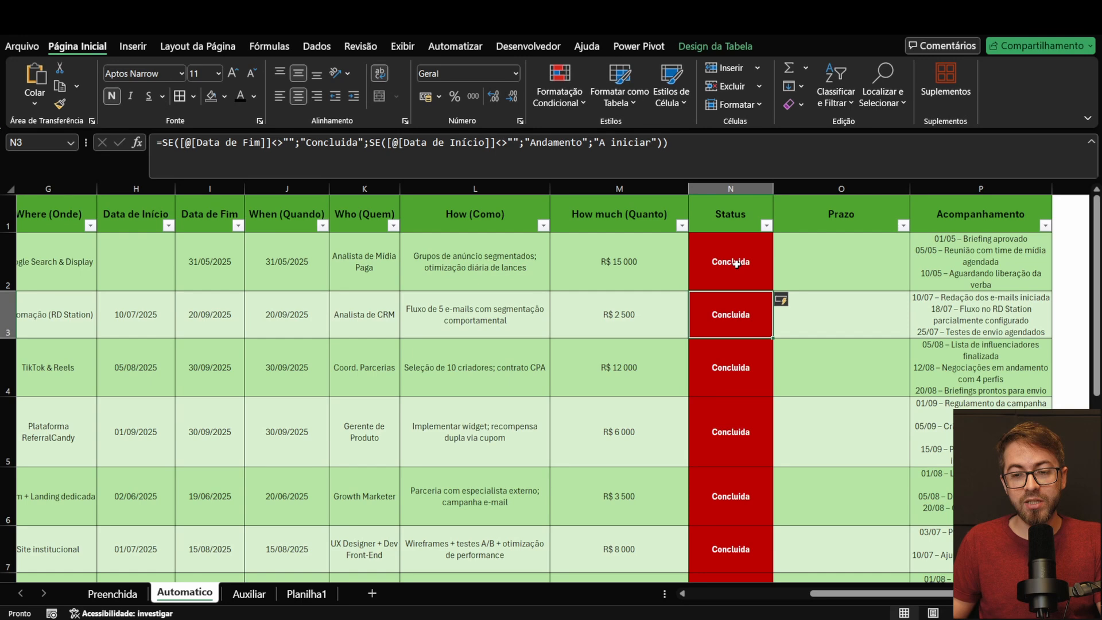
pyautogui.click(735, 265)
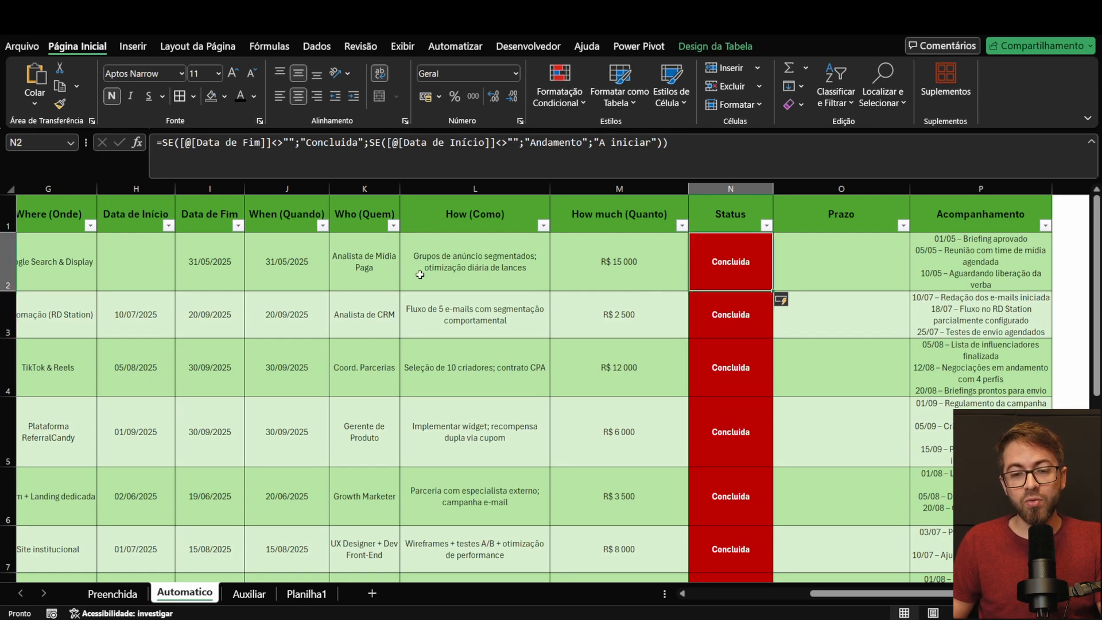
pyautogui.scroll(-1, 213, 258)
pyautogui.scroll(-2, 216, 264)
pyautogui.scroll(4, 216, 265)
# Step: Clear the first action's Data de Fim in I2 and set its Data de Início in H2 to 01/02/2025
pyautogui.click(218, 262)
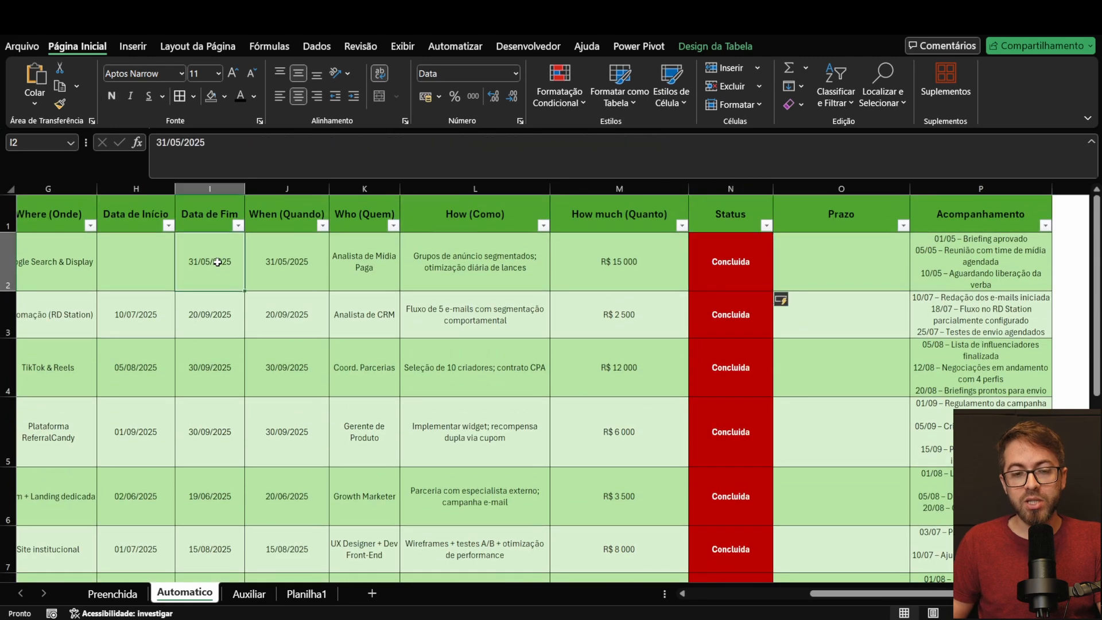
pyautogui.press('Delete')
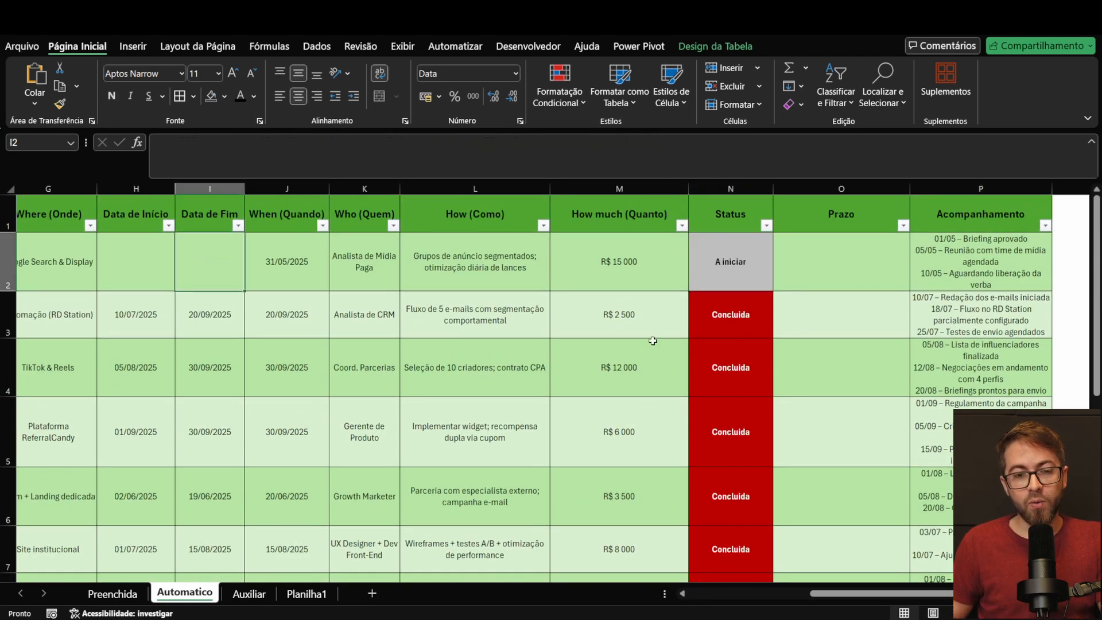
pyautogui.click(132, 273)
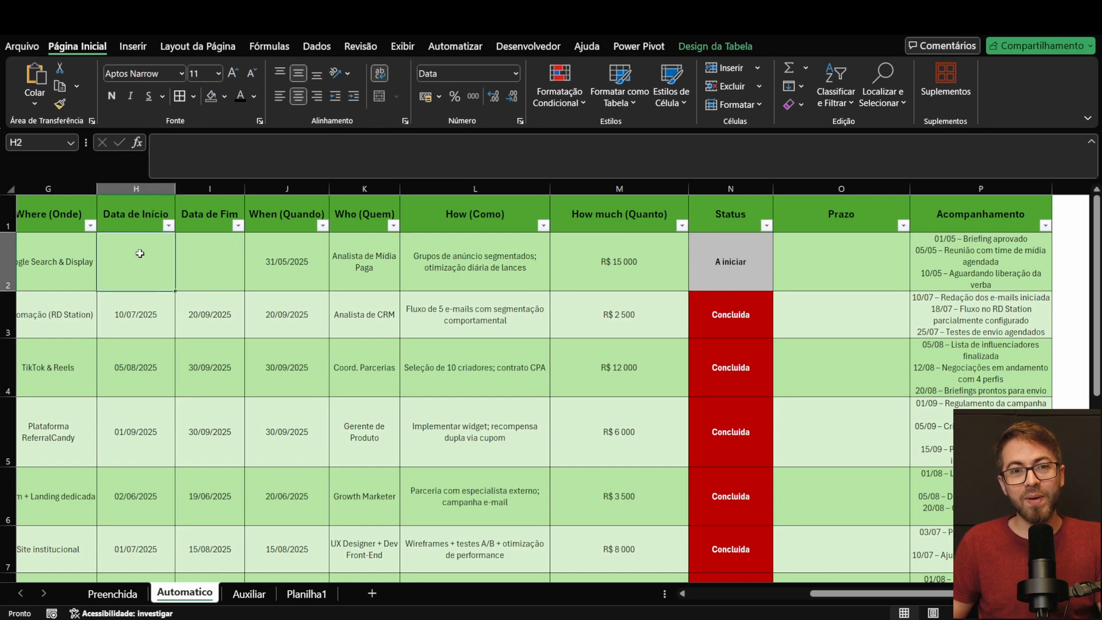
pyautogui.write('01/02/2025')
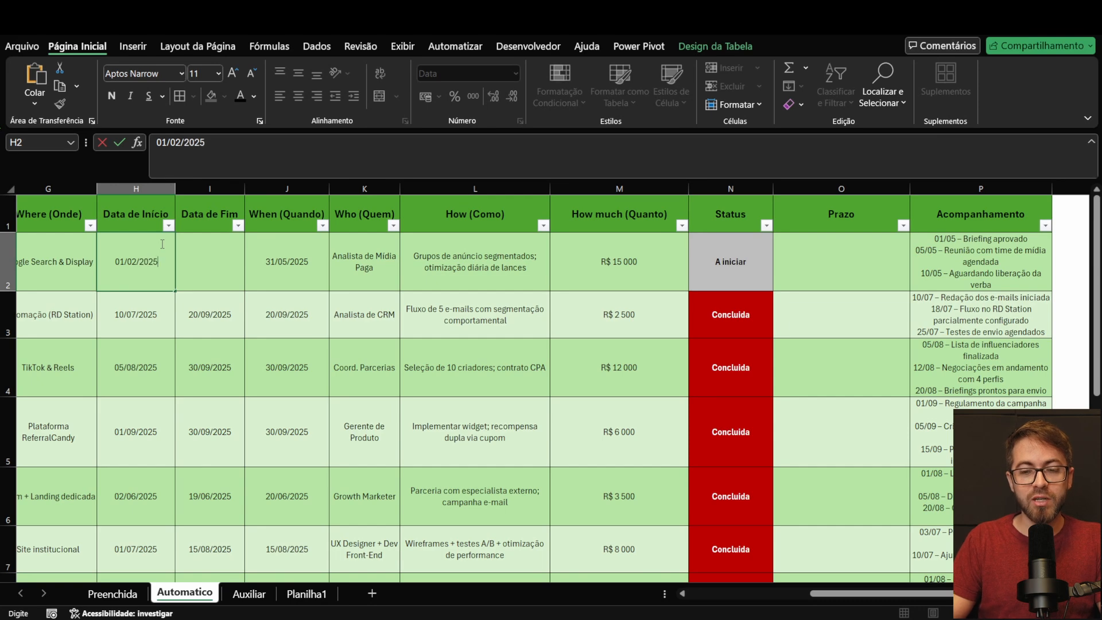
pyautogui.press('Return')
pyautogui.click(762, 263)
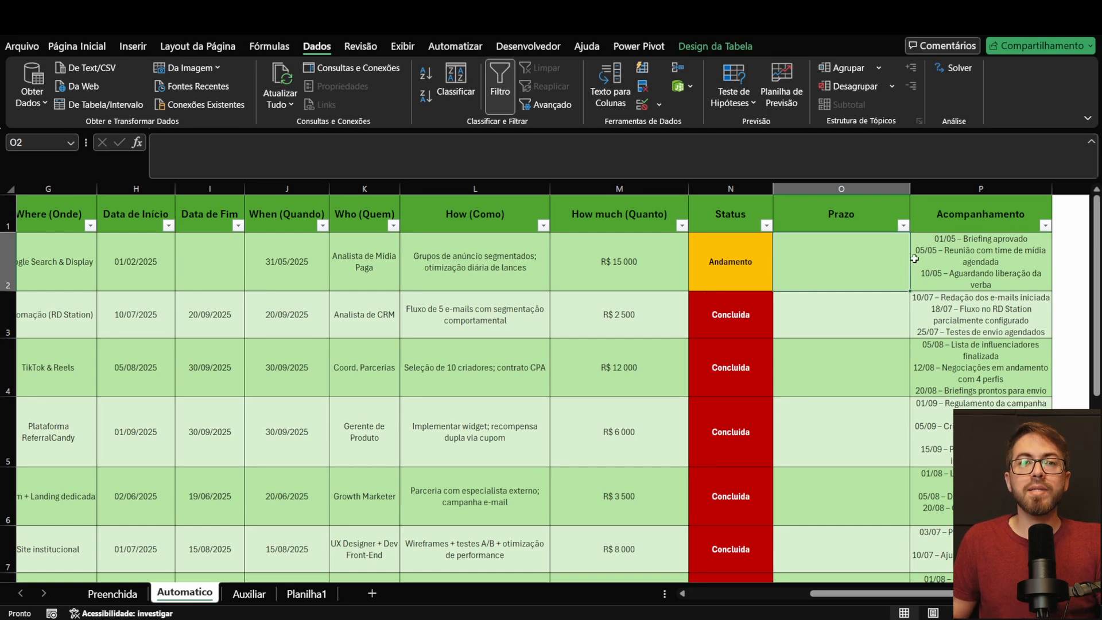
# Step: Examine the empty Prazo cell O2 and compare the When (Quando) deadlines with the first action's Data de Fim
pyautogui.click(769, 257)
pyautogui.click(832, 264)
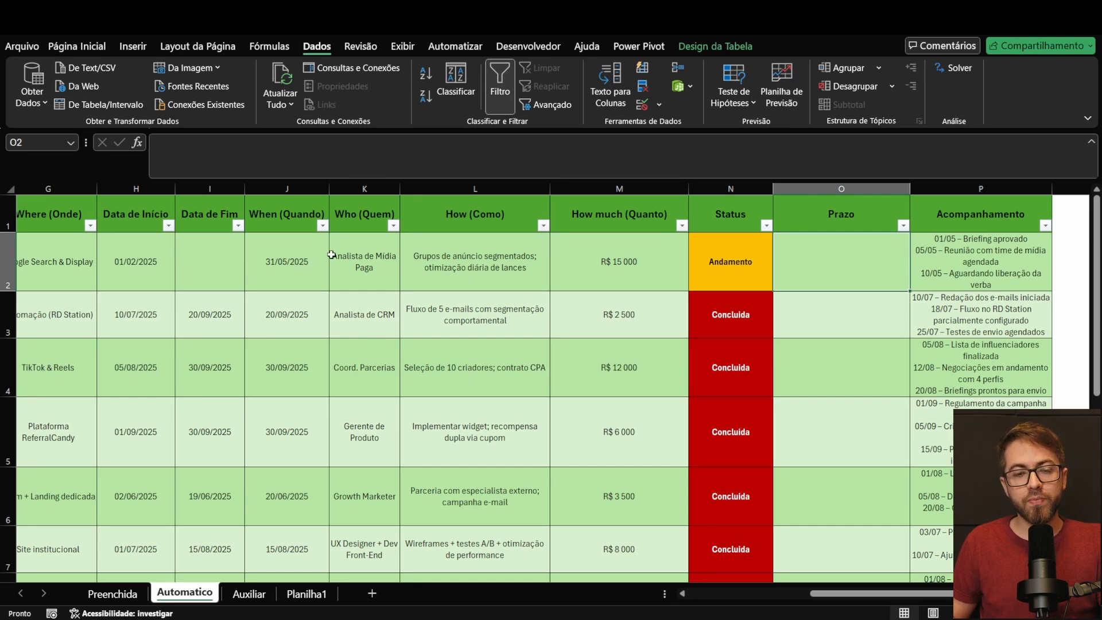
pyautogui.moveTo(282, 265); pyautogui.dragTo(280, 510)
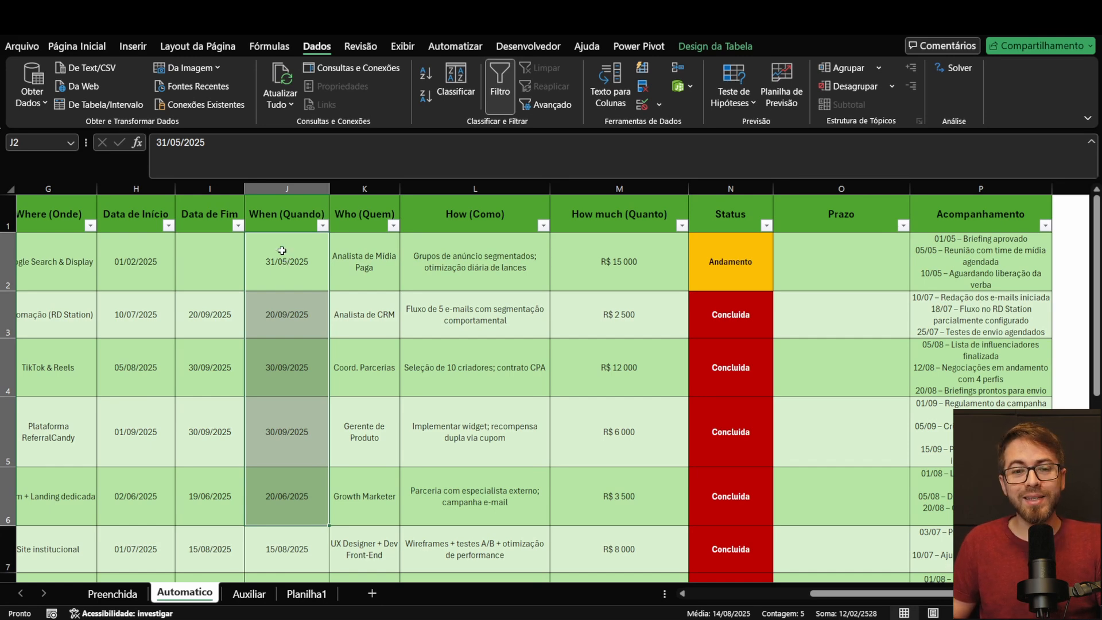
pyautogui.moveTo(307, 252); pyautogui.dragTo(307, 500)
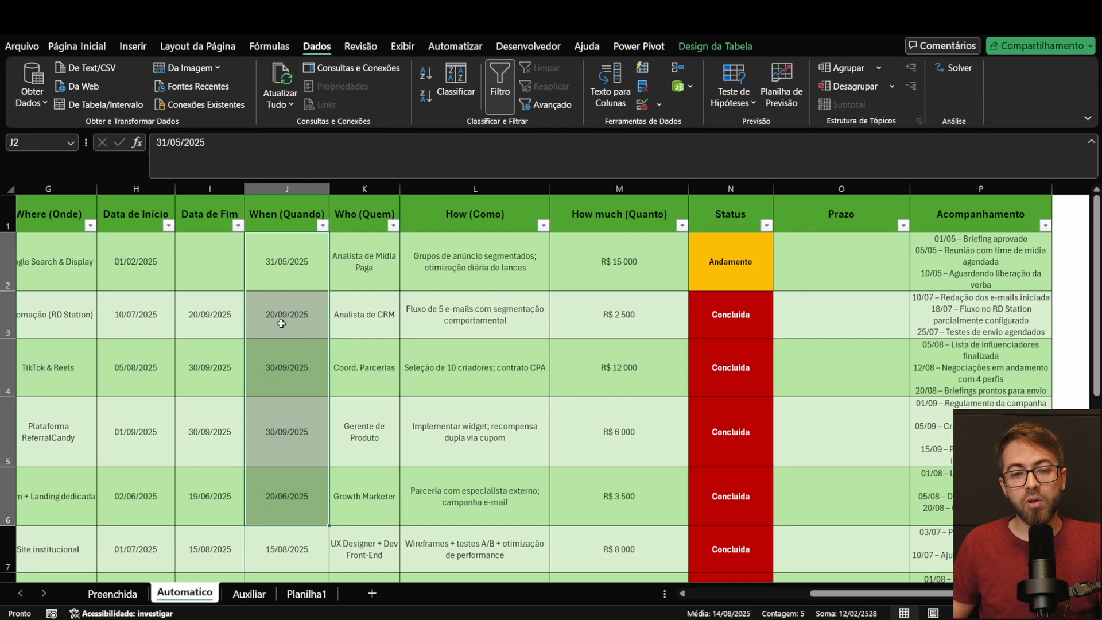
pyautogui.click(211, 272)
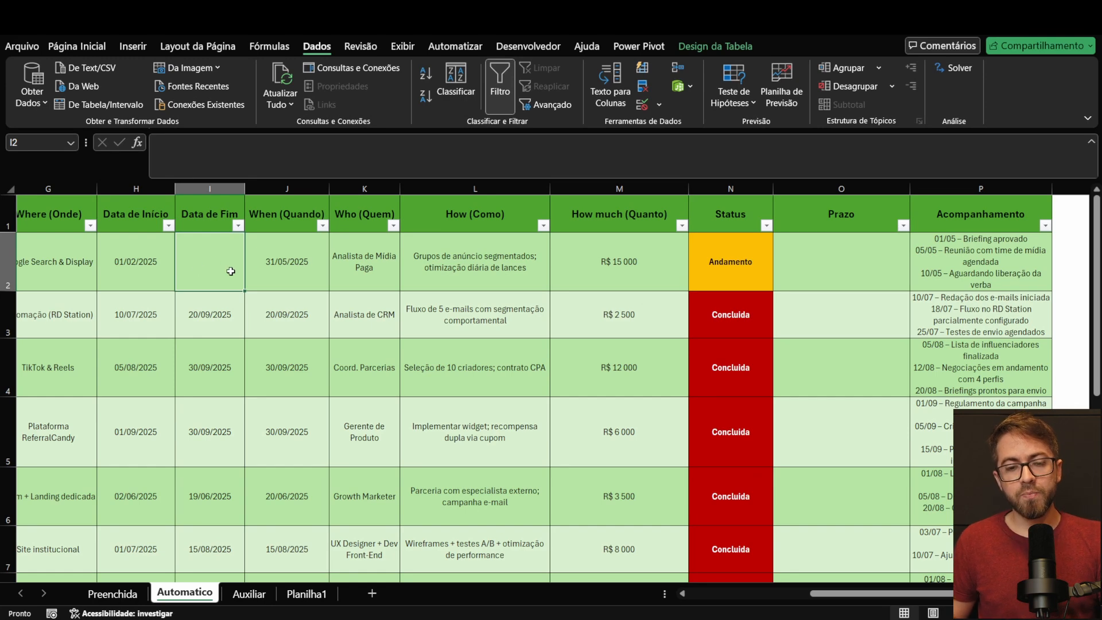
pyautogui.click(304, 260)
pyautogui.click(230, 259)
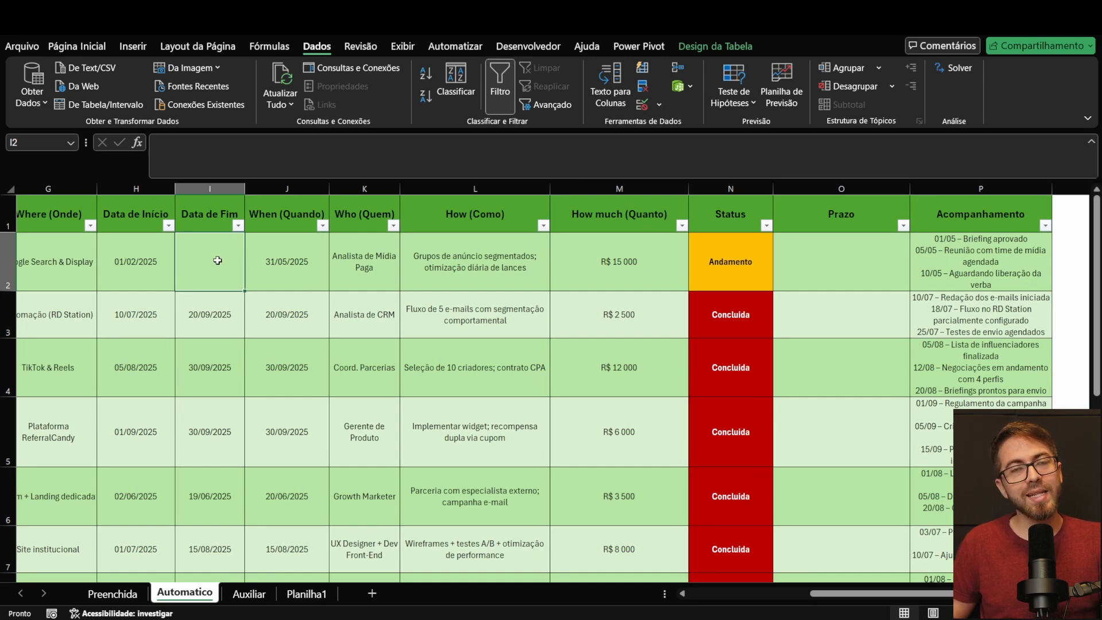
pyautogui.click(295, 265)
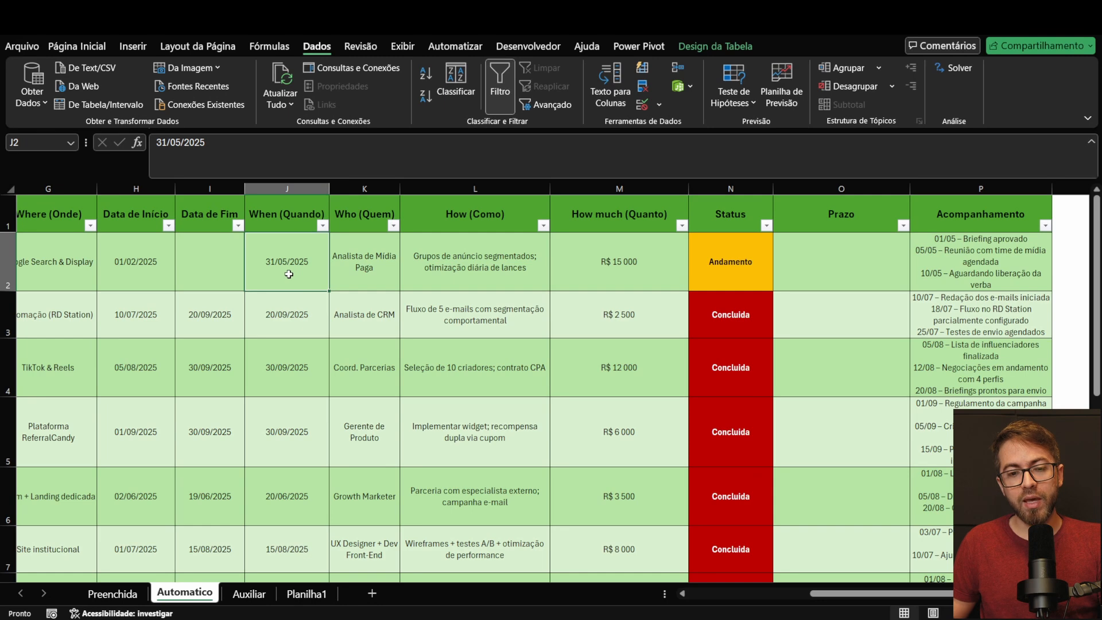
pyautogui.click(199, 261)
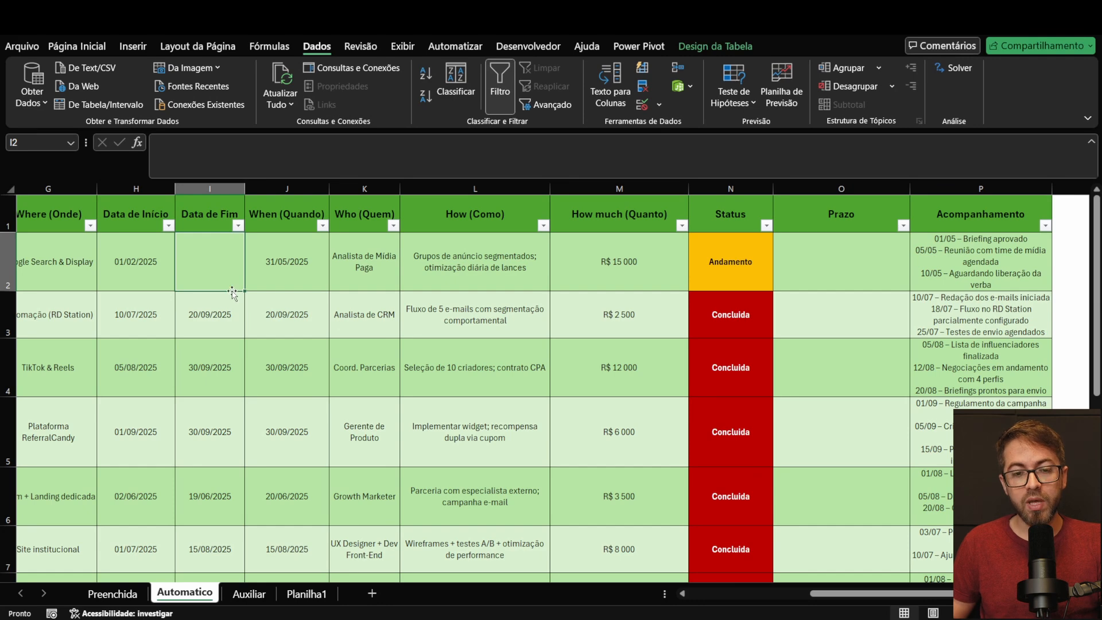
pyautogui.click(296, 255)
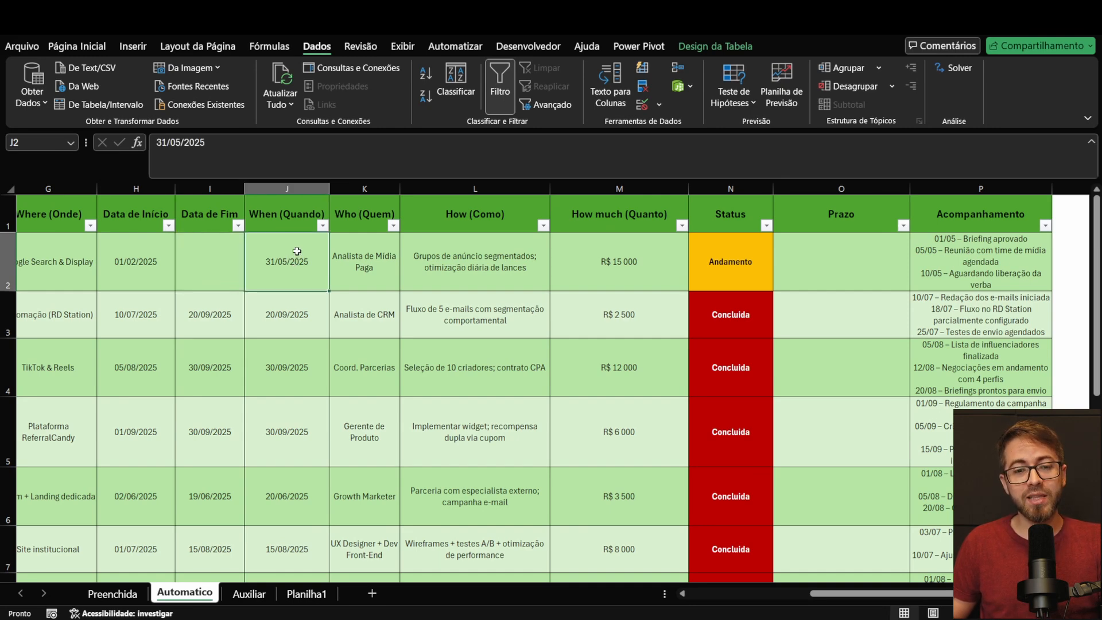
pyautogui.click(190, 246)
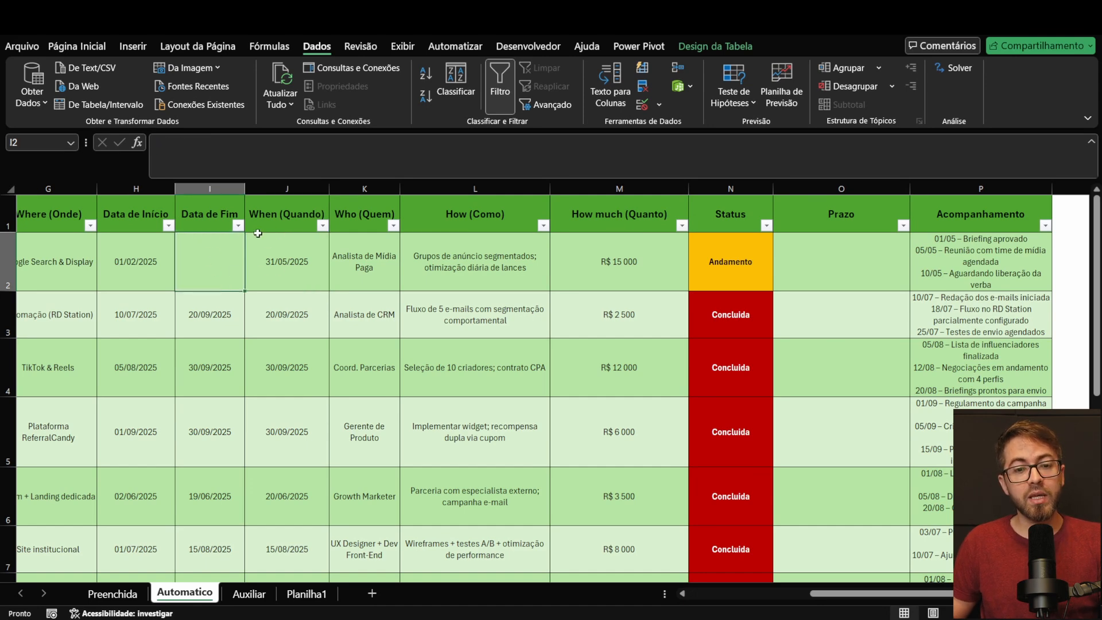
pyautogui.click(281, 270)
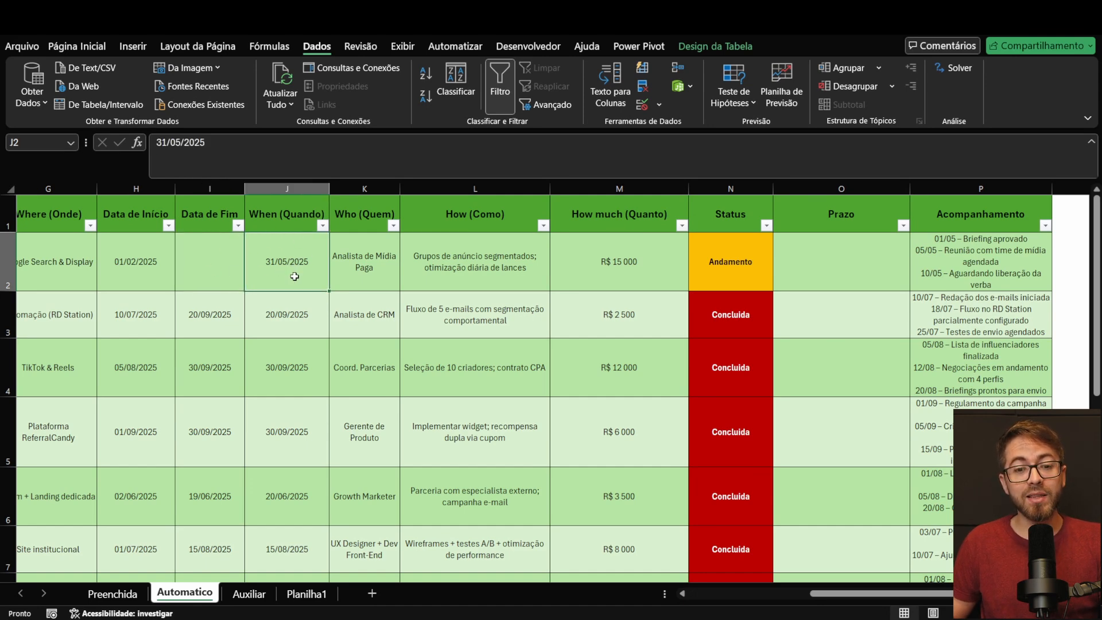
pyautogui.click(203, 260)
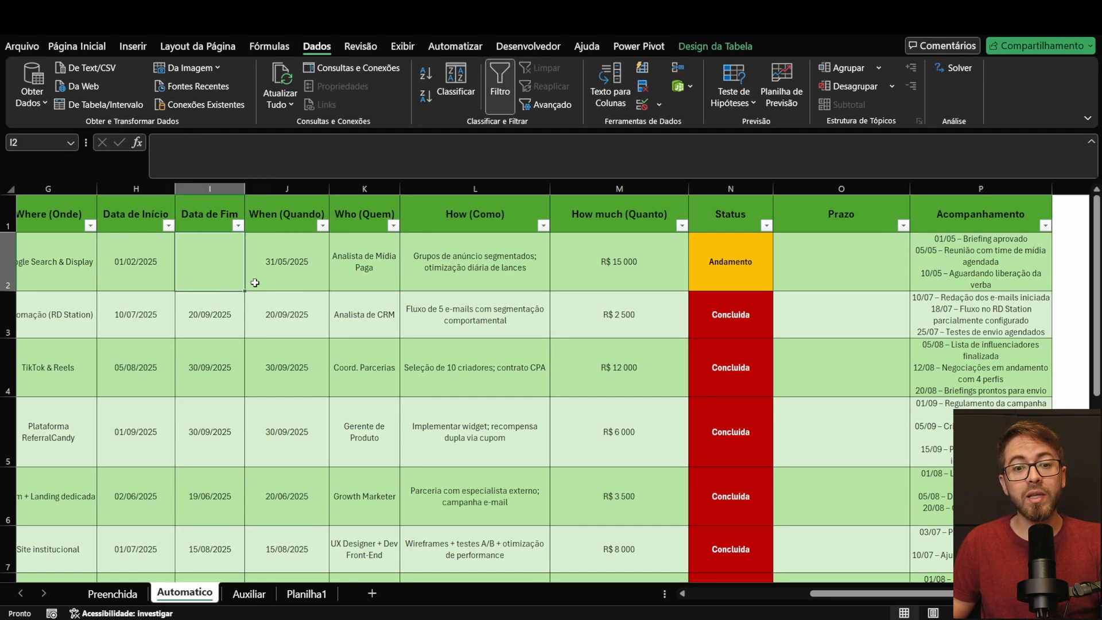
pyautogui.click(295, 267)
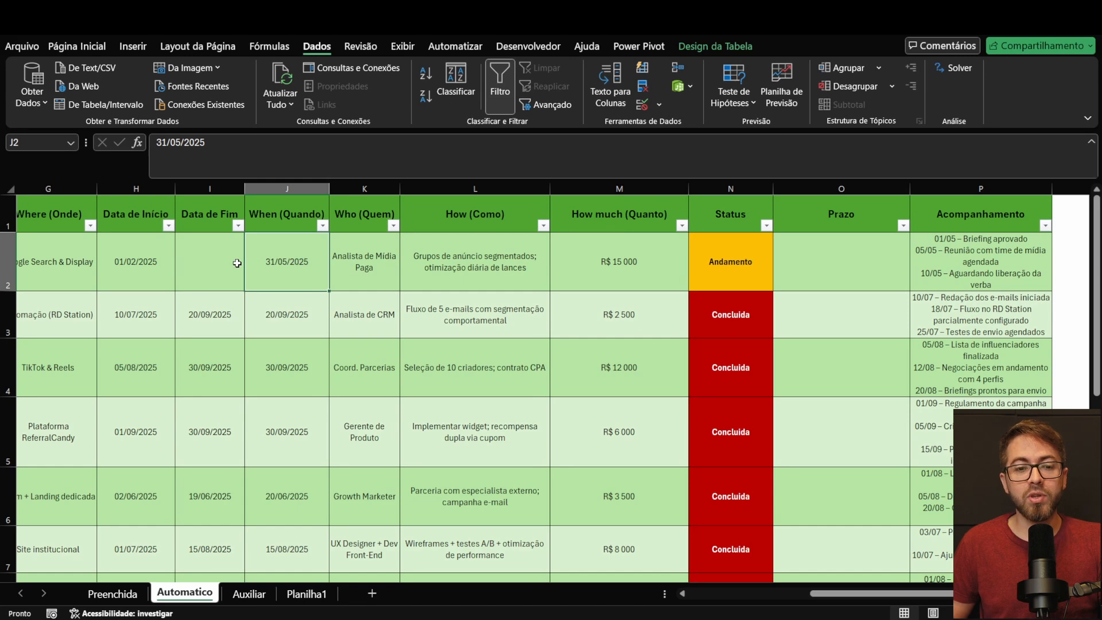
# Step: Set the first action's Data de Fim in I2 to 02/06/2025, a date after its When (Quando) deadline
pyautogui.click(210, 265)
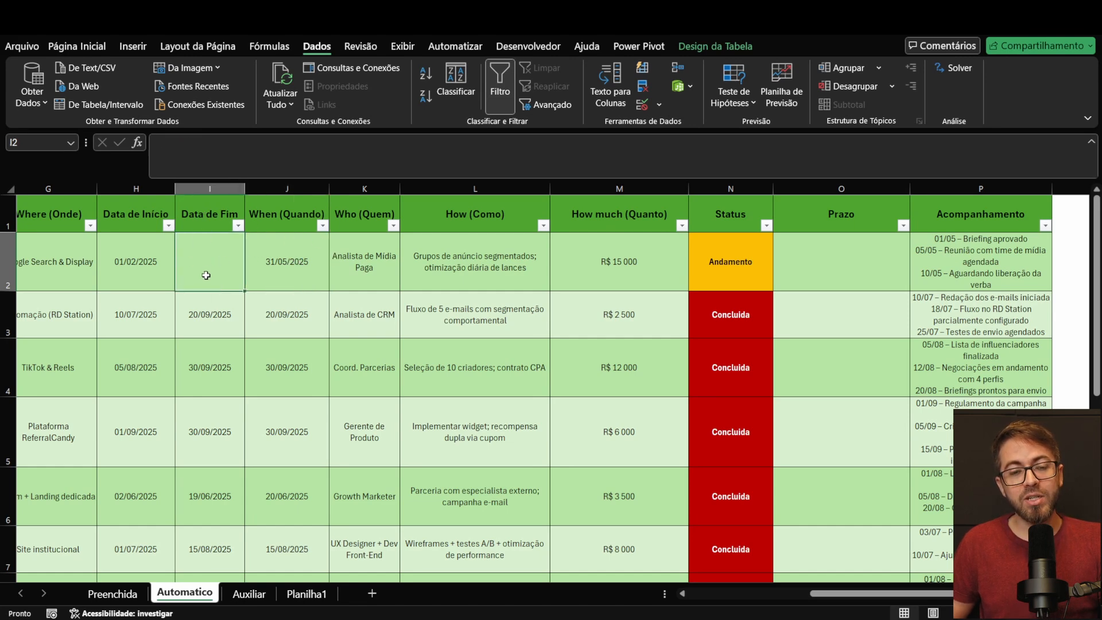
pyautogui.click(289, 247)
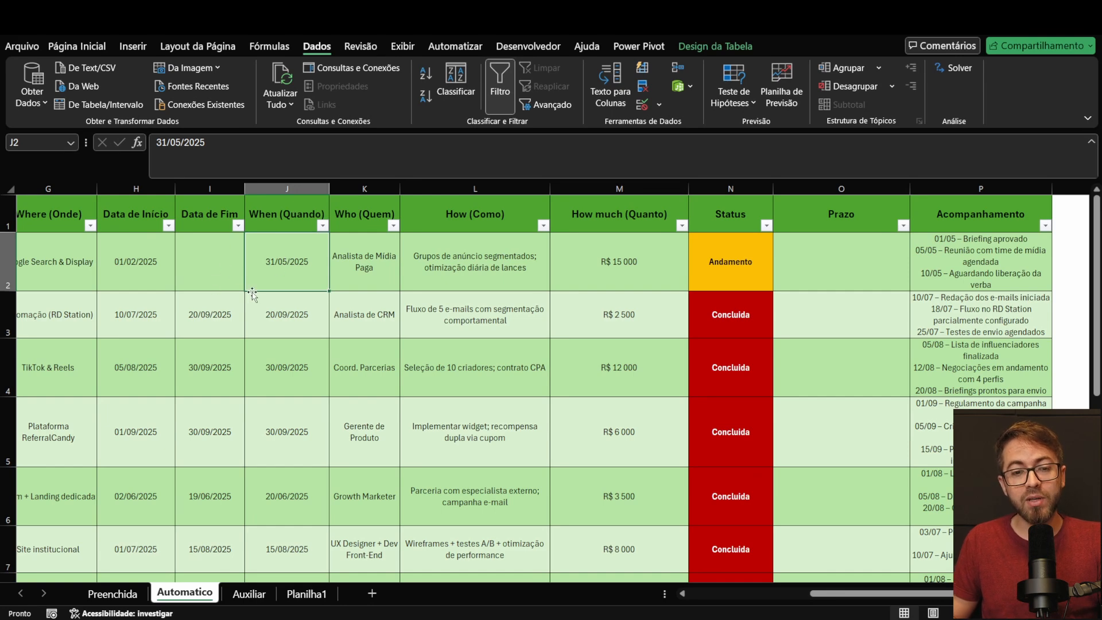
pyautogui.click(206, 263)
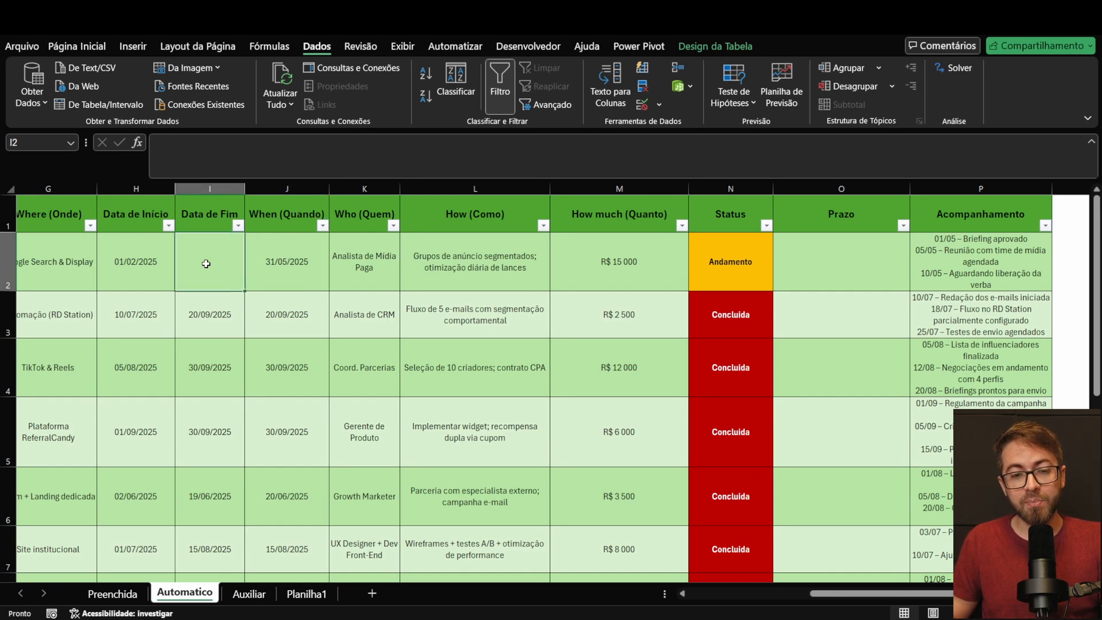
pyautogui.write('02/09/2025')
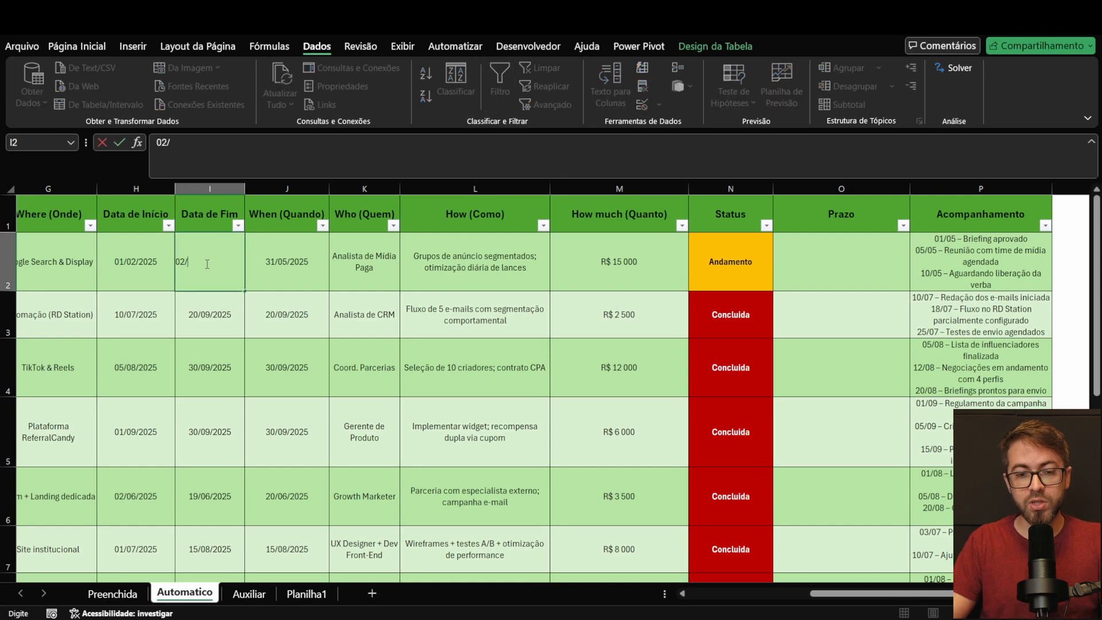
pyautogui.press('Return')
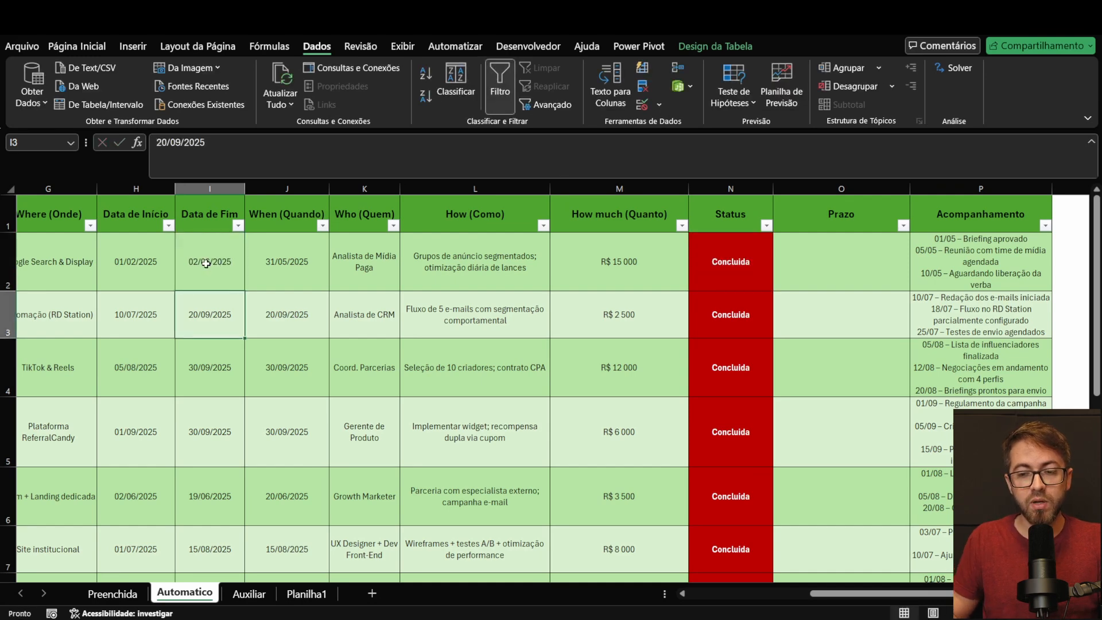
# Step: Compare the first action's Data de Fim with its When (Quando) deadline and clear the Data de Fim in I2
pyautogui.moveTo(210, 255); pyautogui.dragTo(258, 262)
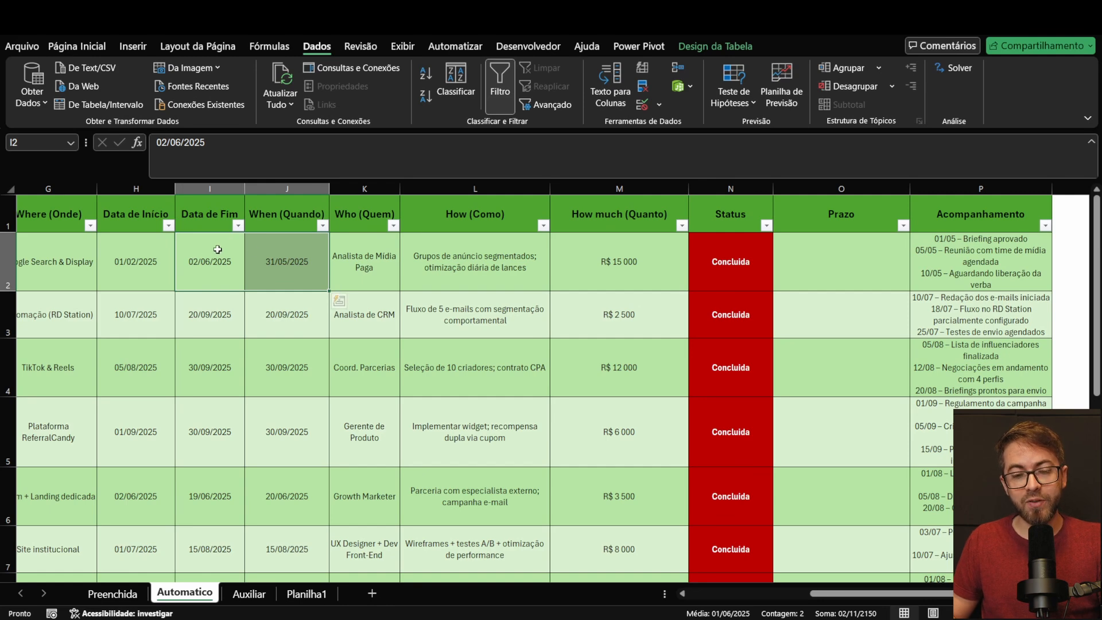
pyautogui.click(270, 264)
pyautogui.click(219, 263)
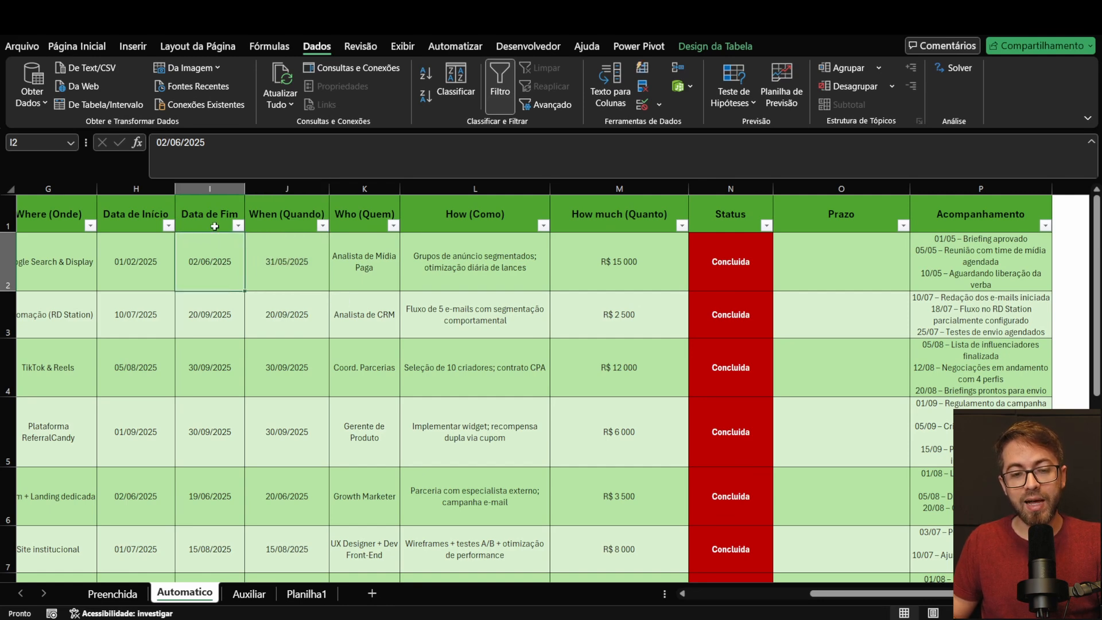
pyautogui.click(278, 250)
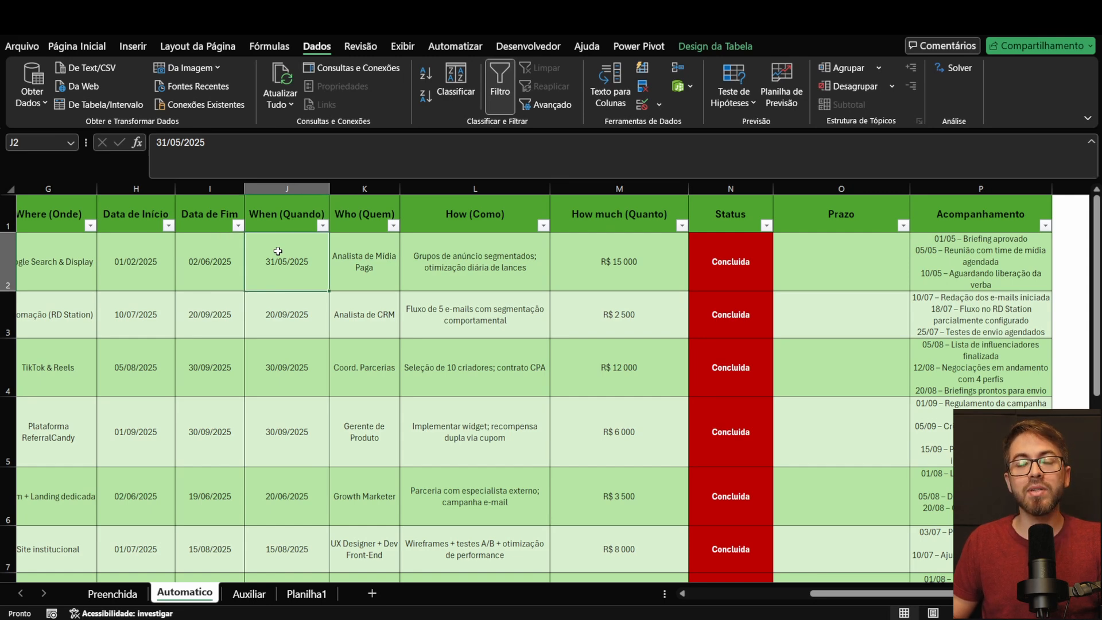
pyautogui.click(230, 252)
pyautogui.press('Delete')
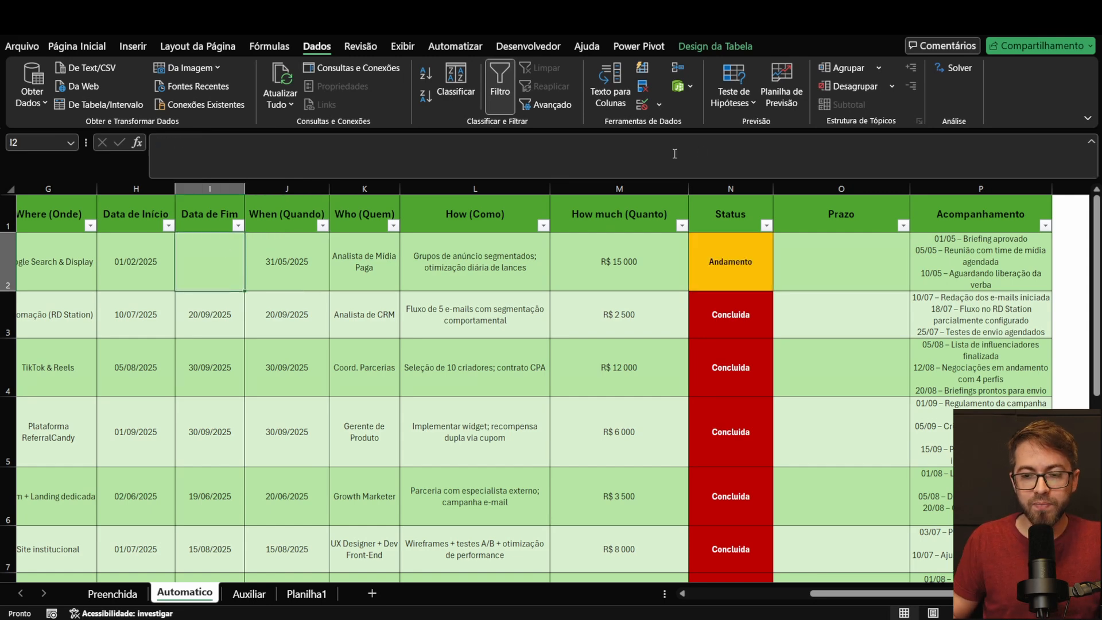
# Step: Begin the Prazo formula in O2 with =SE([@[When (Quando)]]="";"Atrasada"; to handle actions without a deadline
pyautogui.click(847, 271)
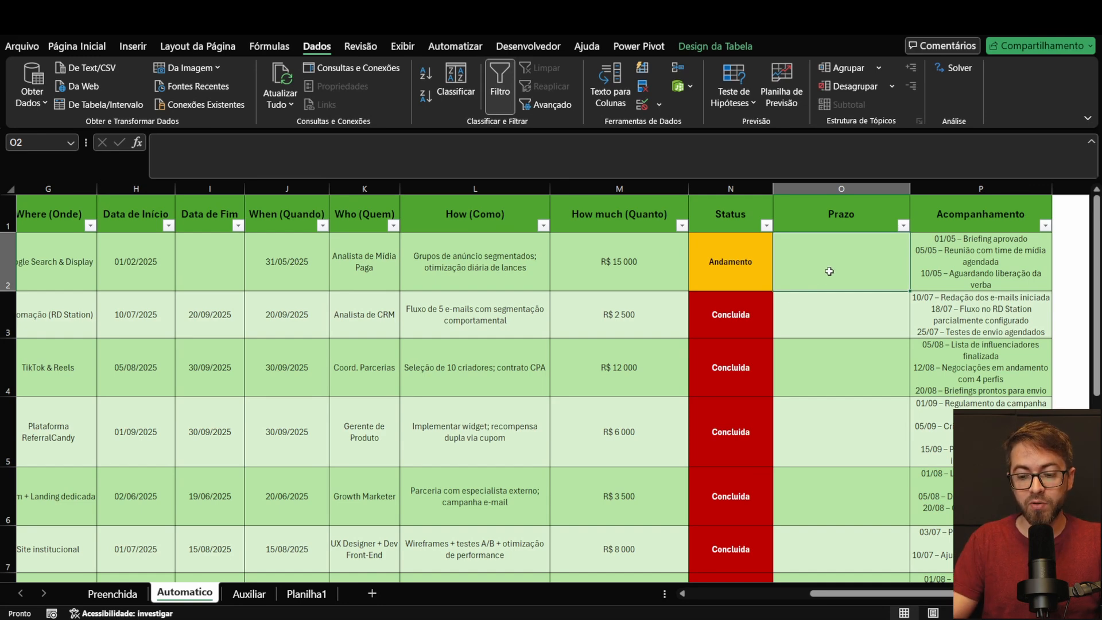
pyautogui.write('=SE(')
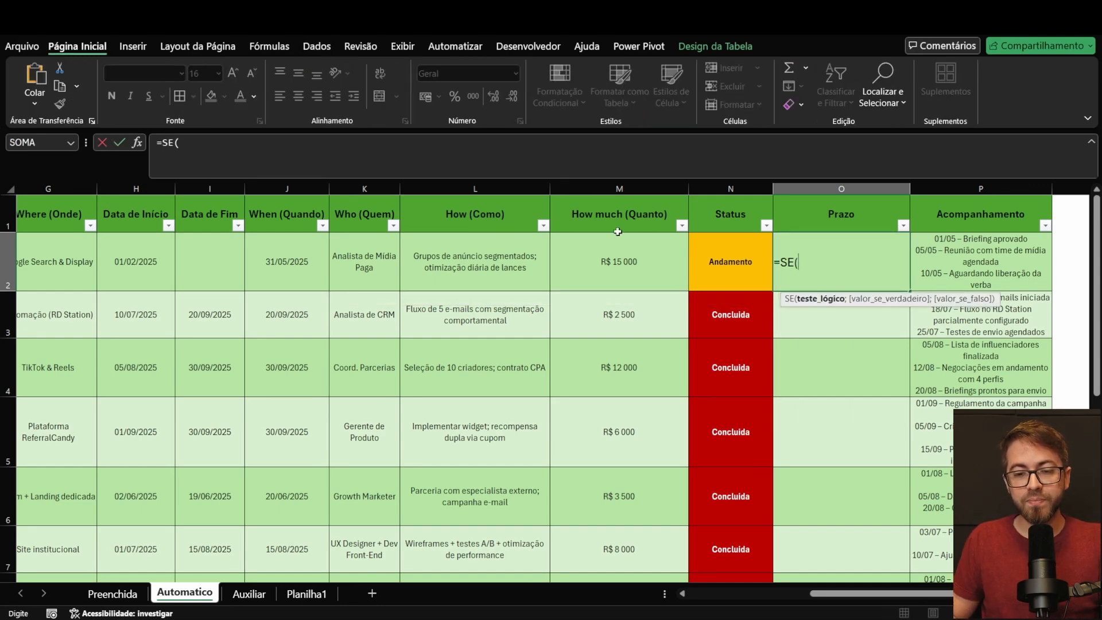
pyautogui.click(282, 254)
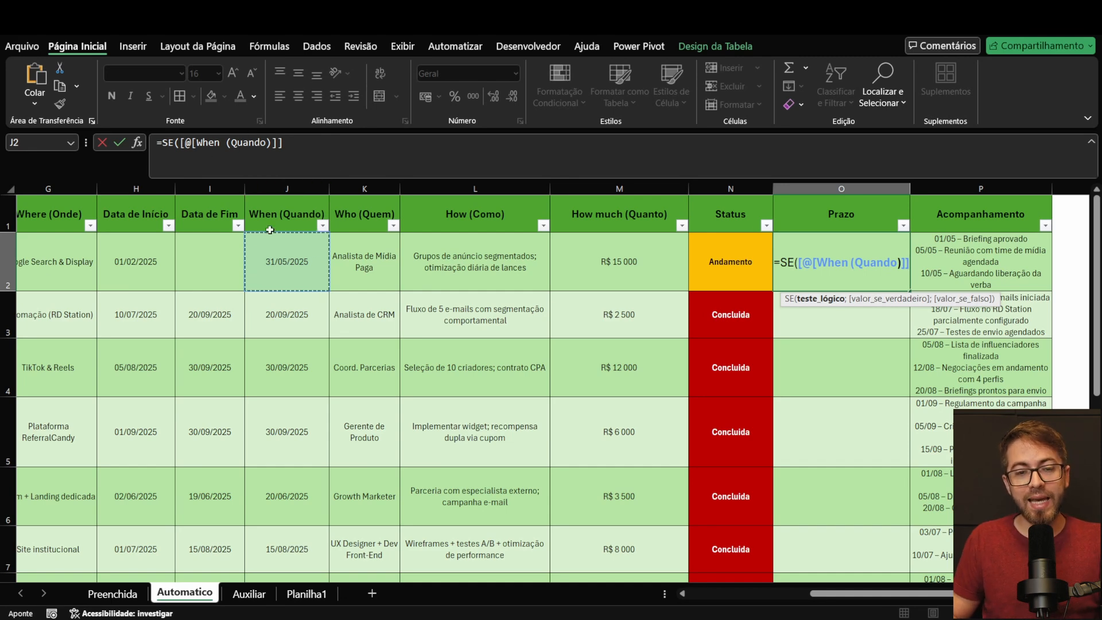
pyautogui.click(323, 156)
pyautogui.write('<')
pyautogui.press('BackSpace')
pyautogui.write('=""')
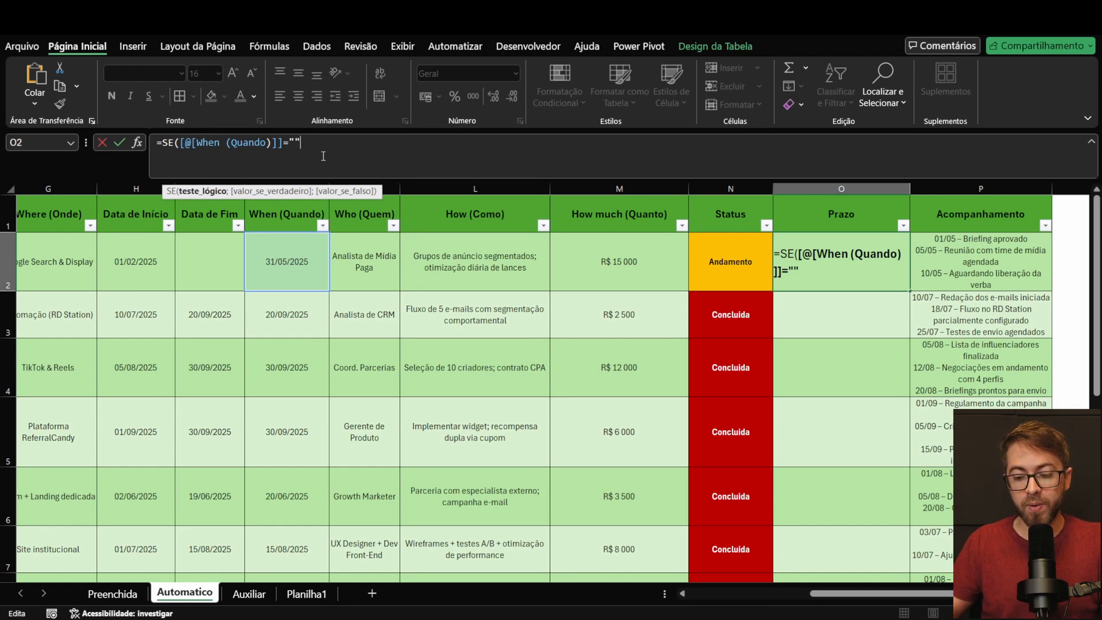
pyautogui.write(';')
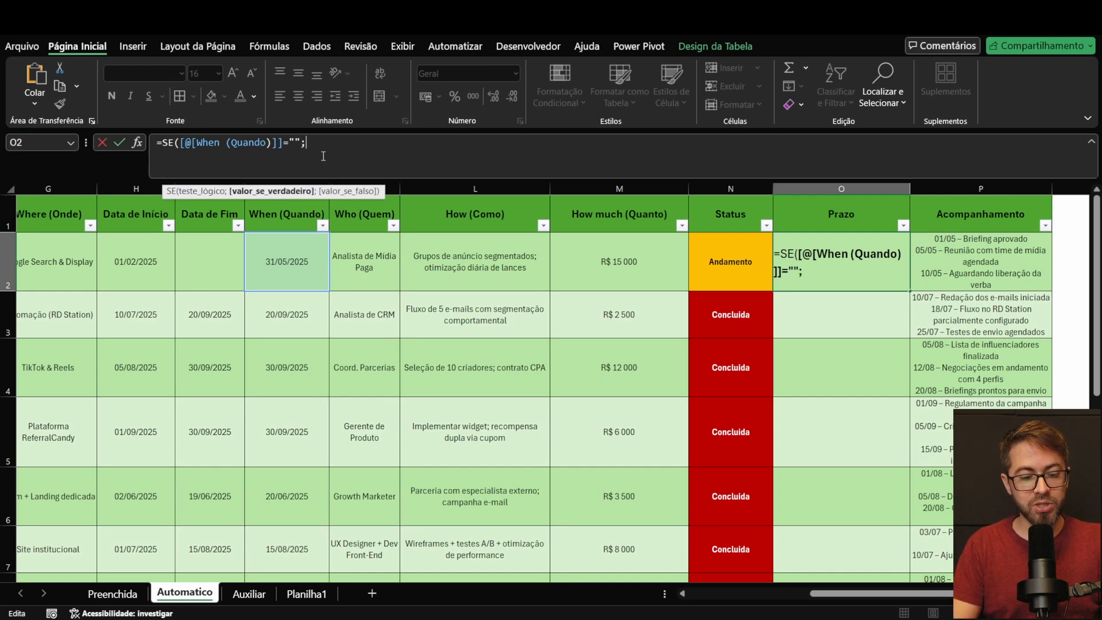
pyautogui.write('"Atrasada')
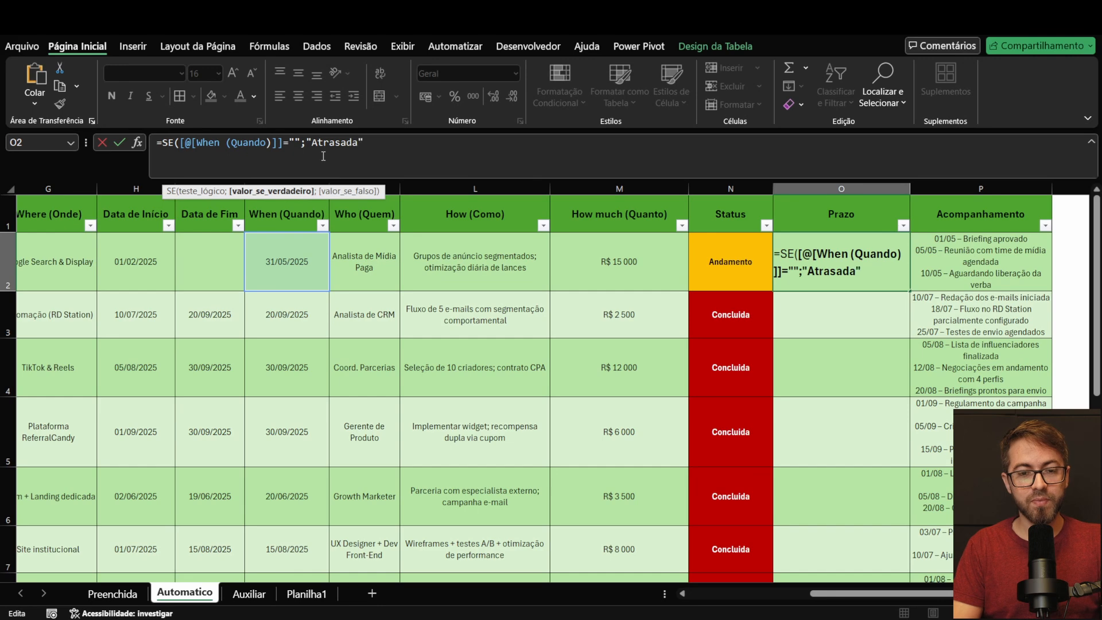
pyautogui.write('";')
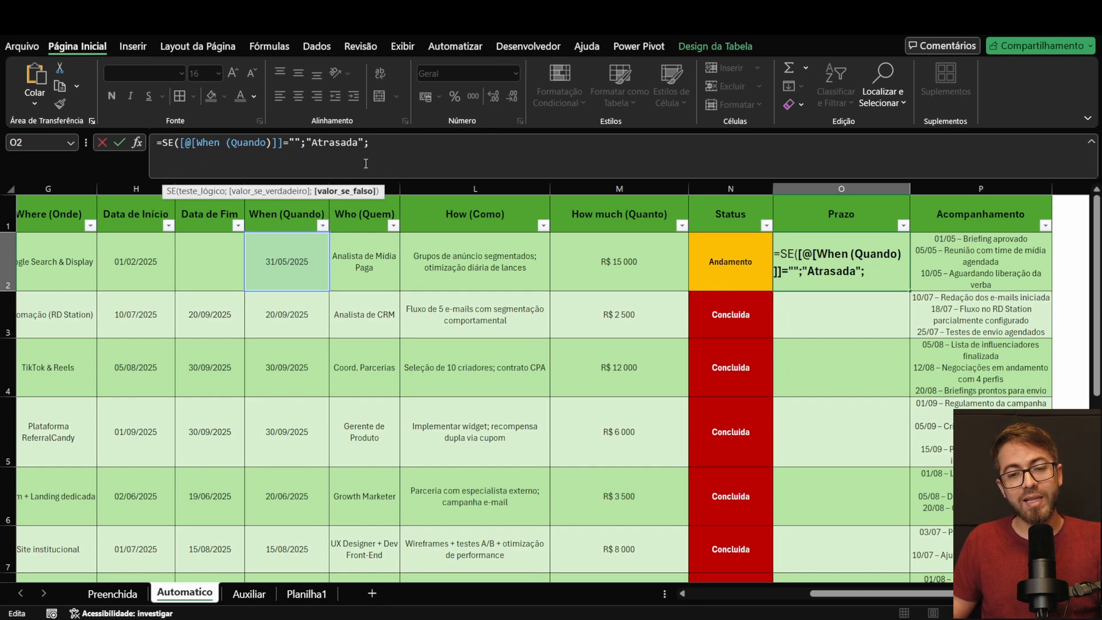
# Step: Nest a second SE in the O2 formula with the condition E([@[Data de Fim]]="";[@[When (Quando)]]<hoje())
pyautogui.write('SE(')
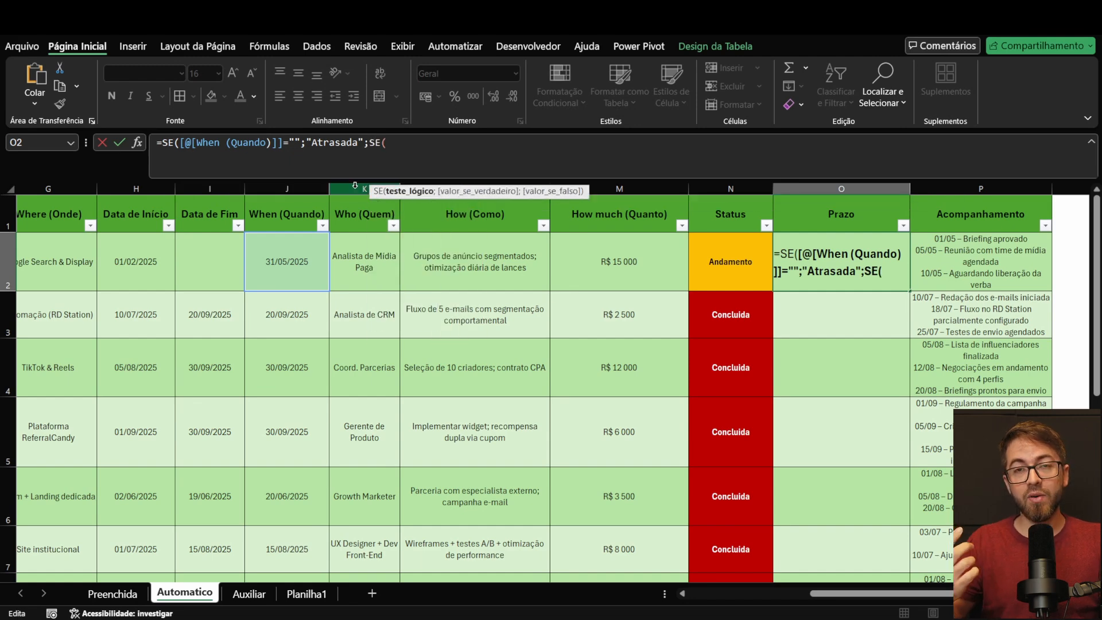
pyautogui.write('E(')
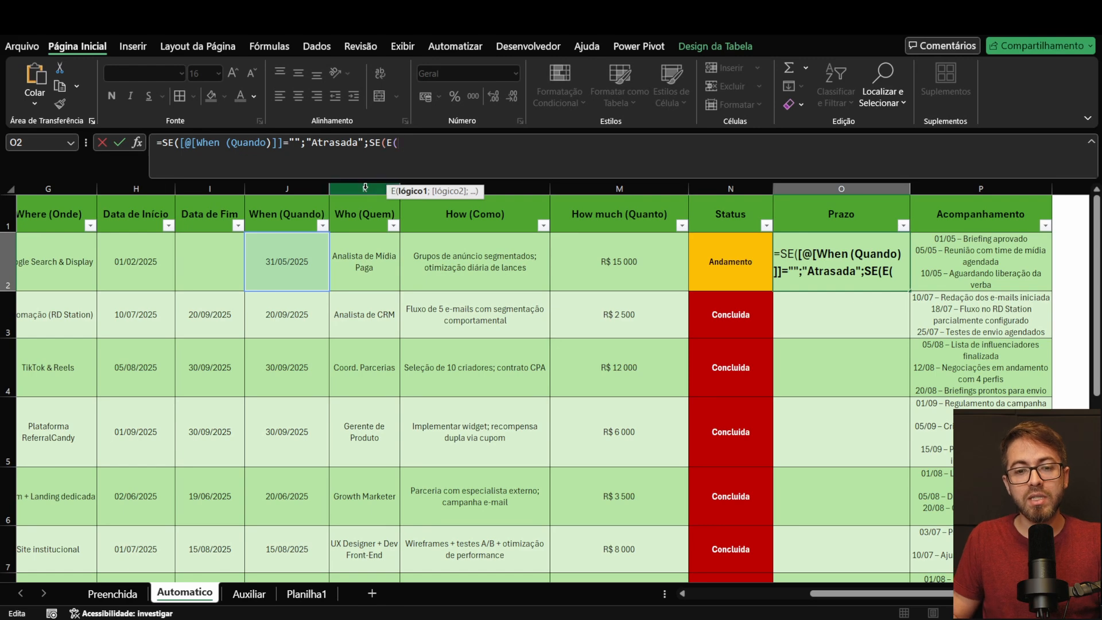
pyautogui.click(215, 266)
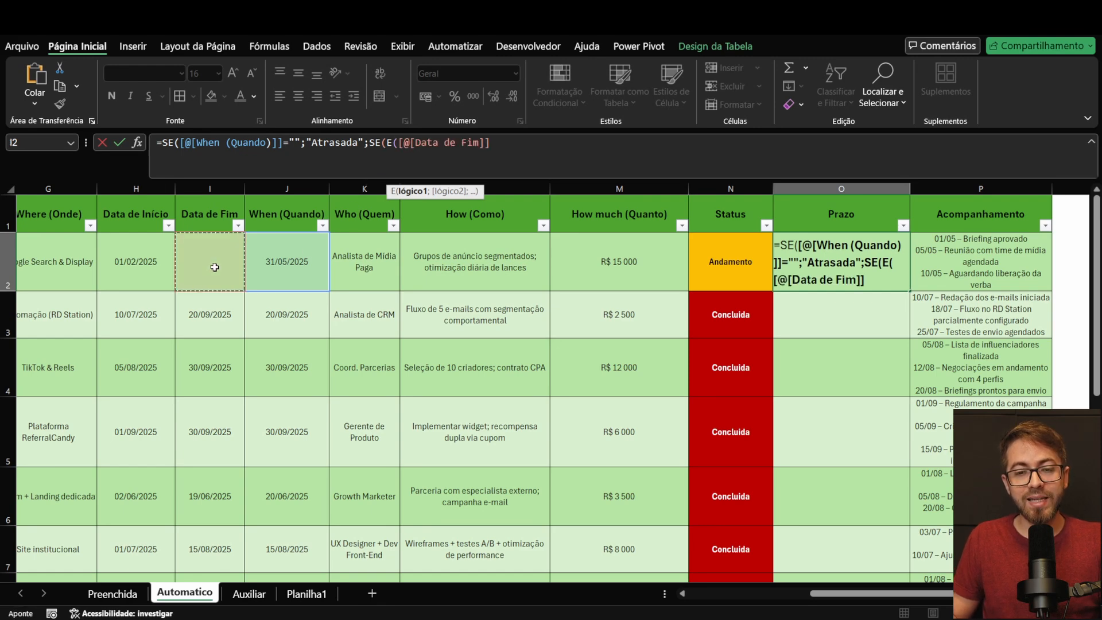
pyautogui.write('="')
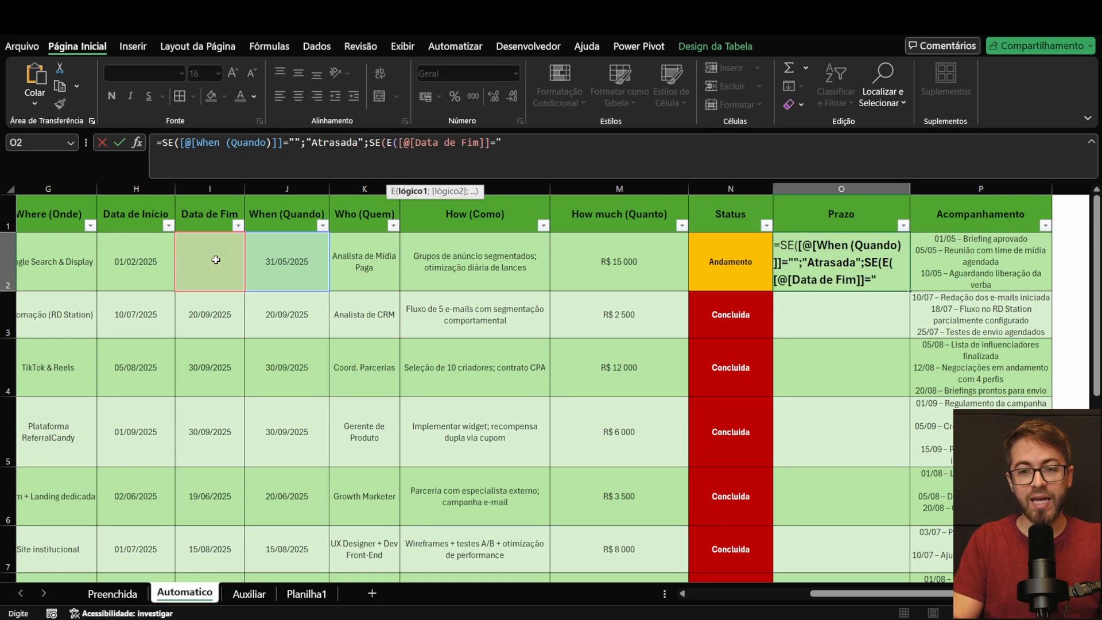
pyautogui.write('"')
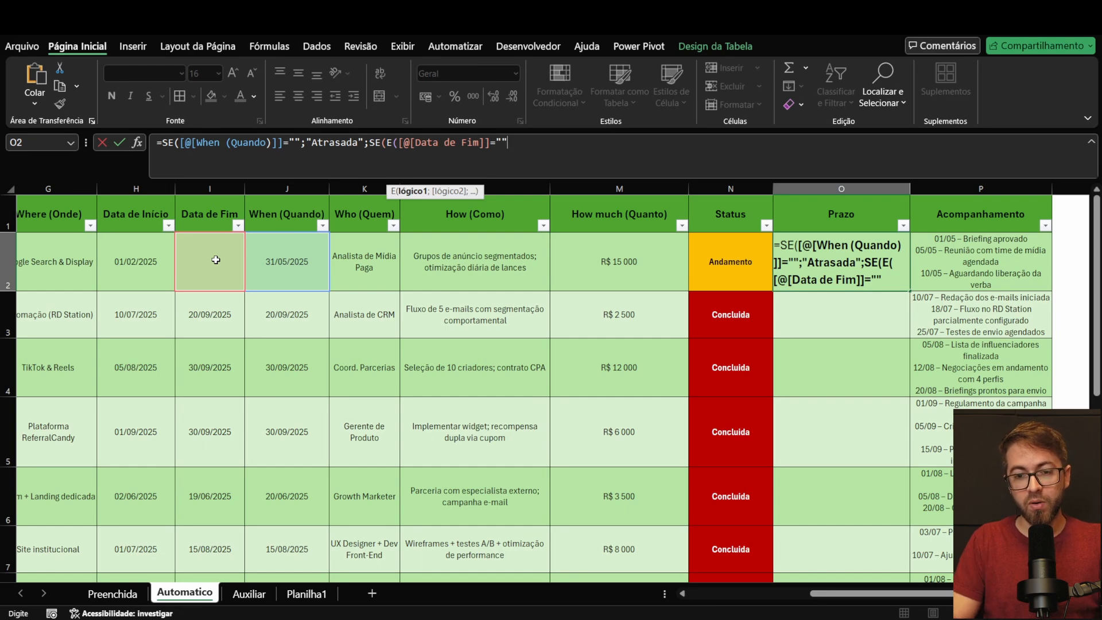
pyautogui.write(';')
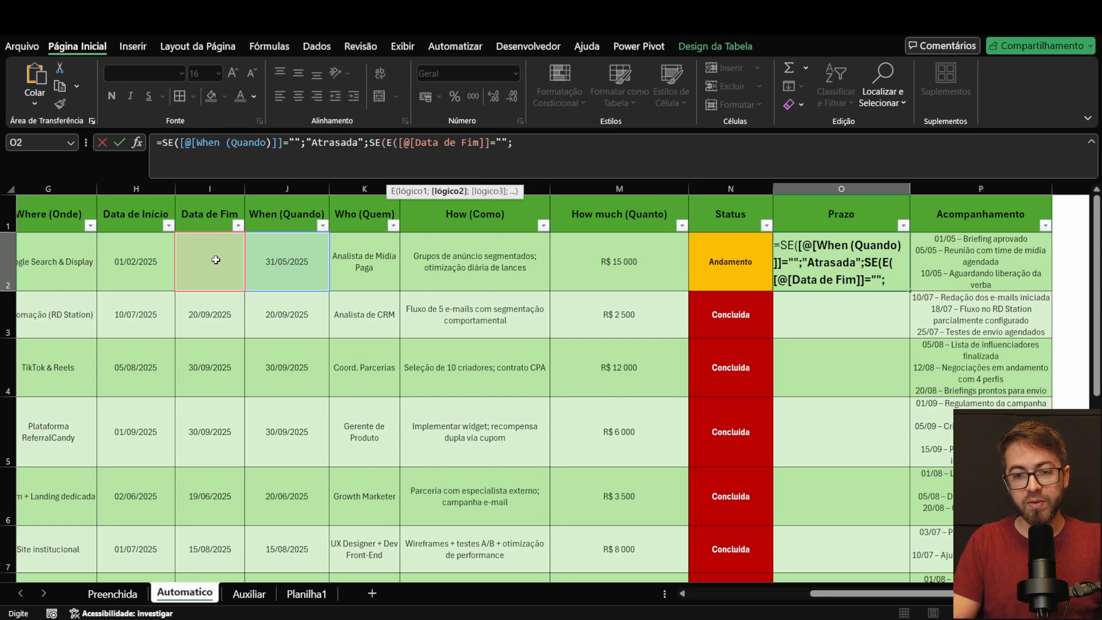
pyautogui.click(292, 260)
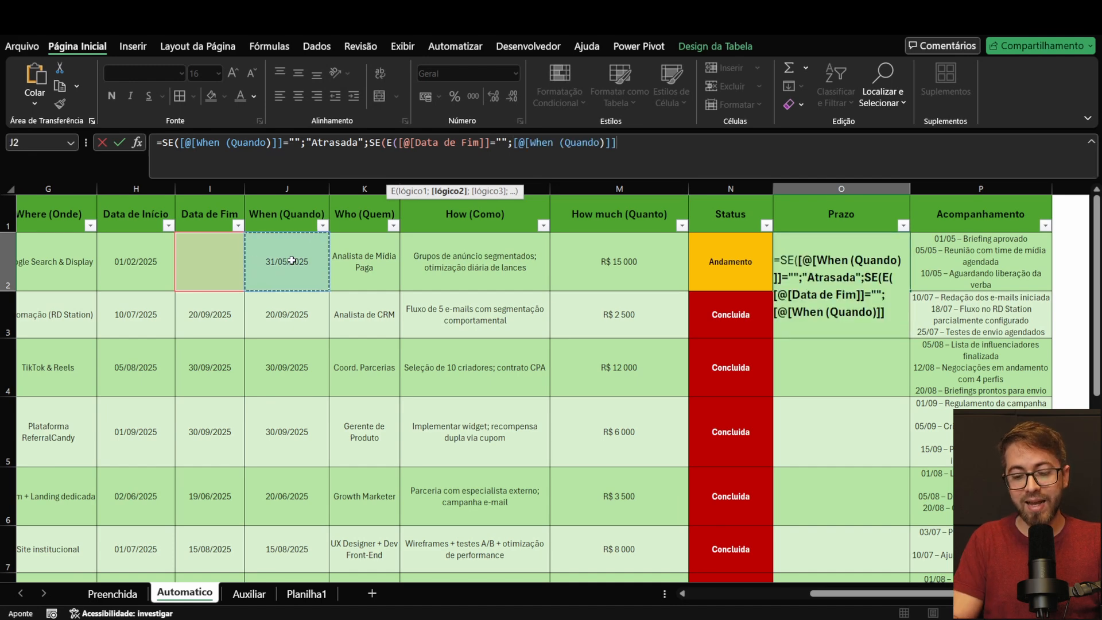
pyautogui.write('<')
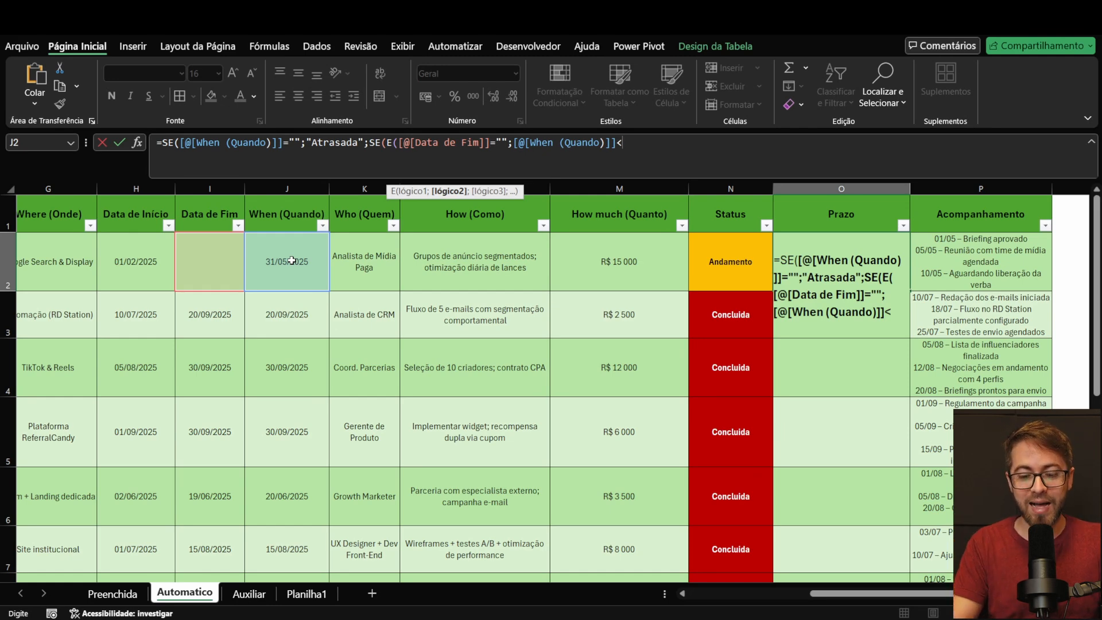
pyautogui.write('hoj')
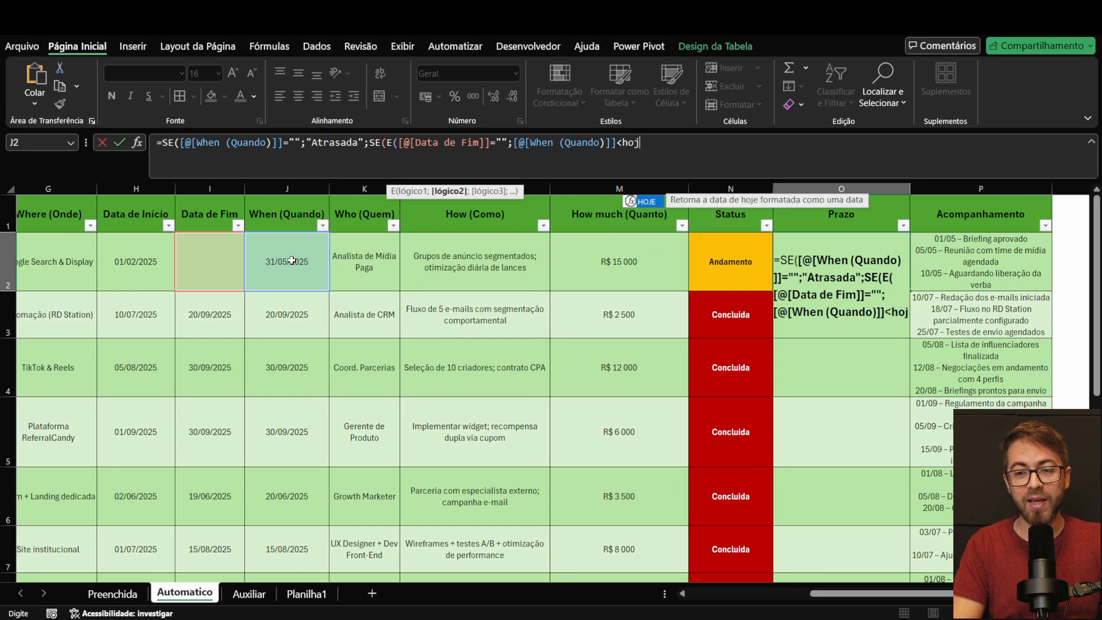
pyautogui.write('e()')
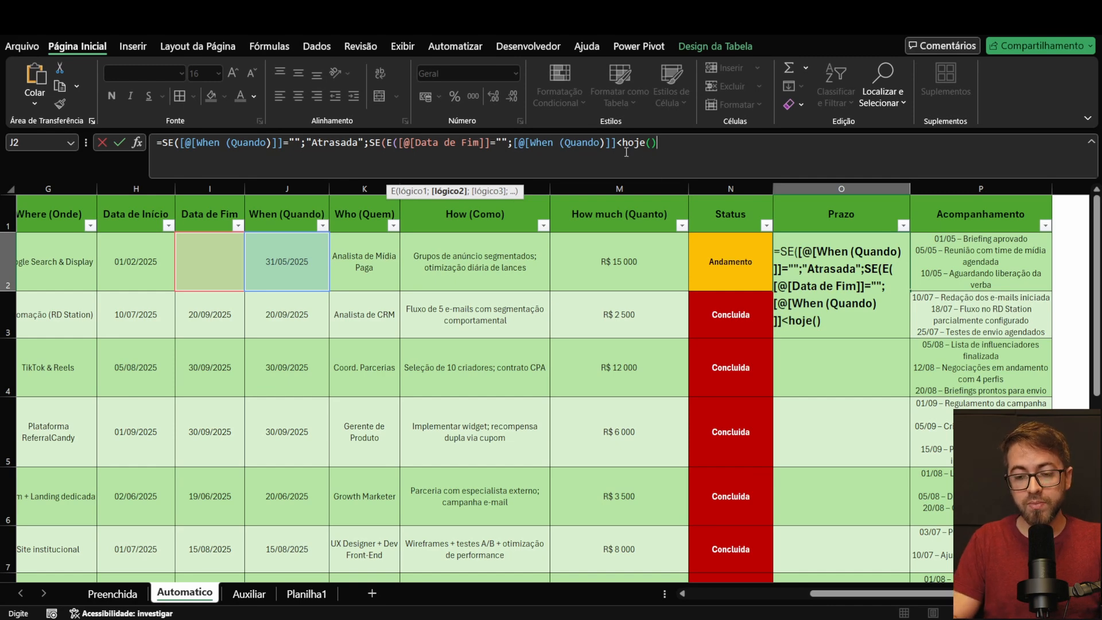
pyautogui.write(')')
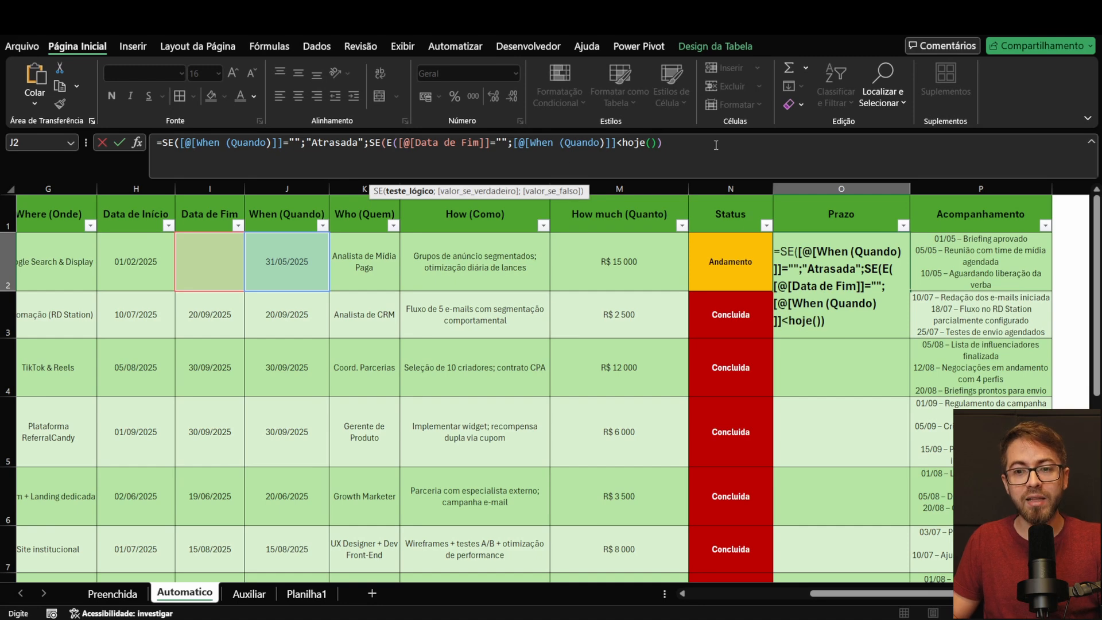
# Step: Give the second SE in the O2 formula the true result "Atrasada"
pyautogui.write(';"At')
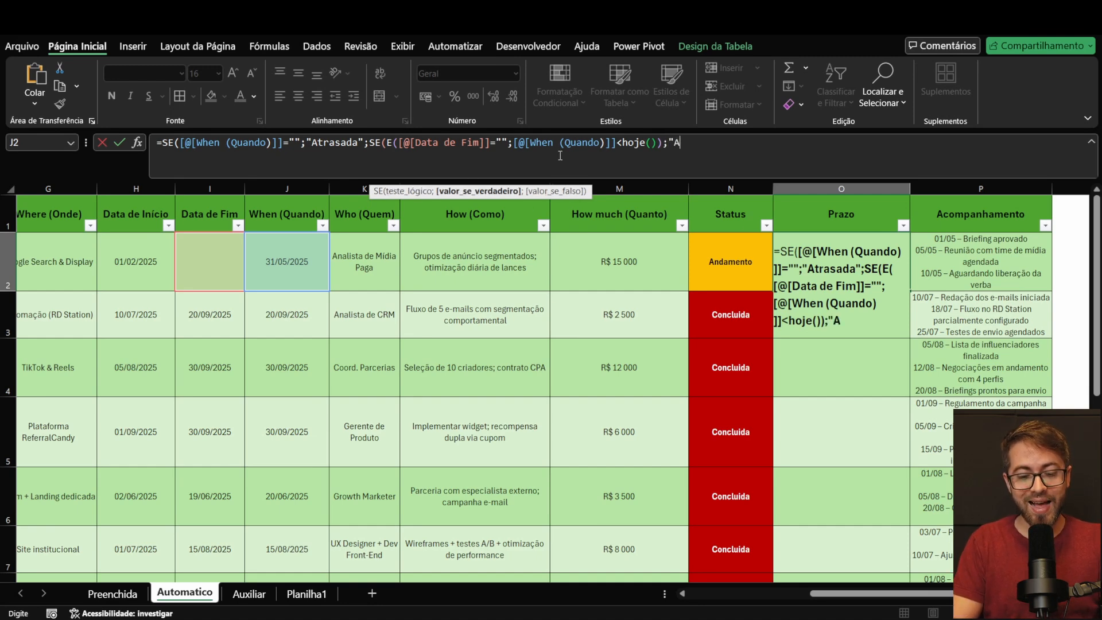
pyautogui.write('r')
pyautogui.press('BackSpace')
pyautogui.write('trasada";')
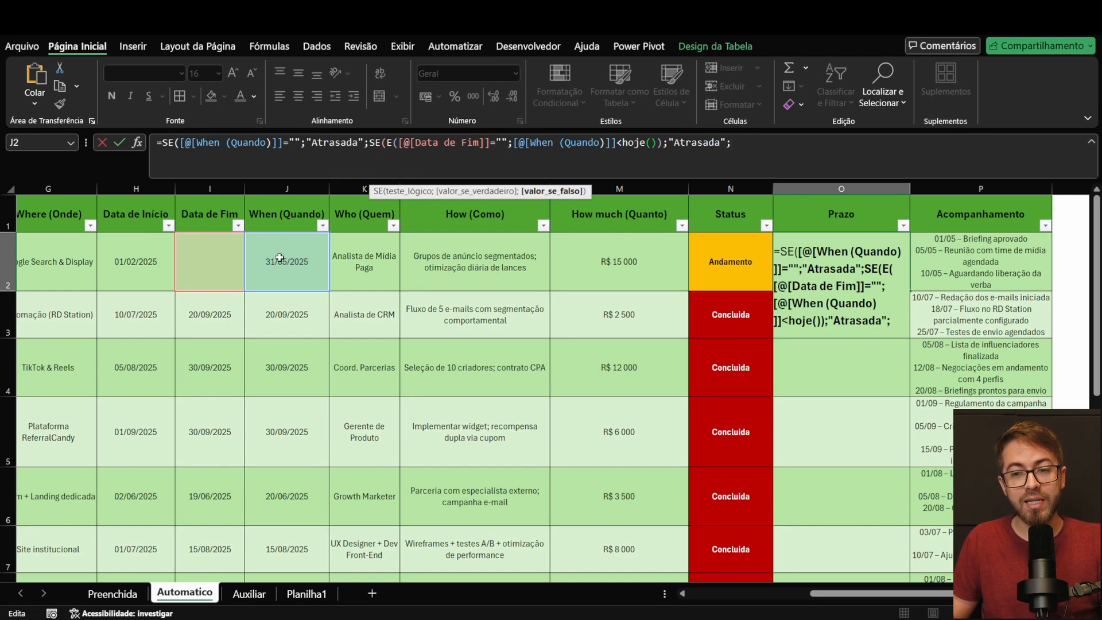
# Step: Nest a third SE in the O2 formula with the condition [@[Data de Fim]]>[@[When (Quando)]]
pyautogui.write('se')
pyautogui.press('Tab')
pyautogui.click(230, 262)
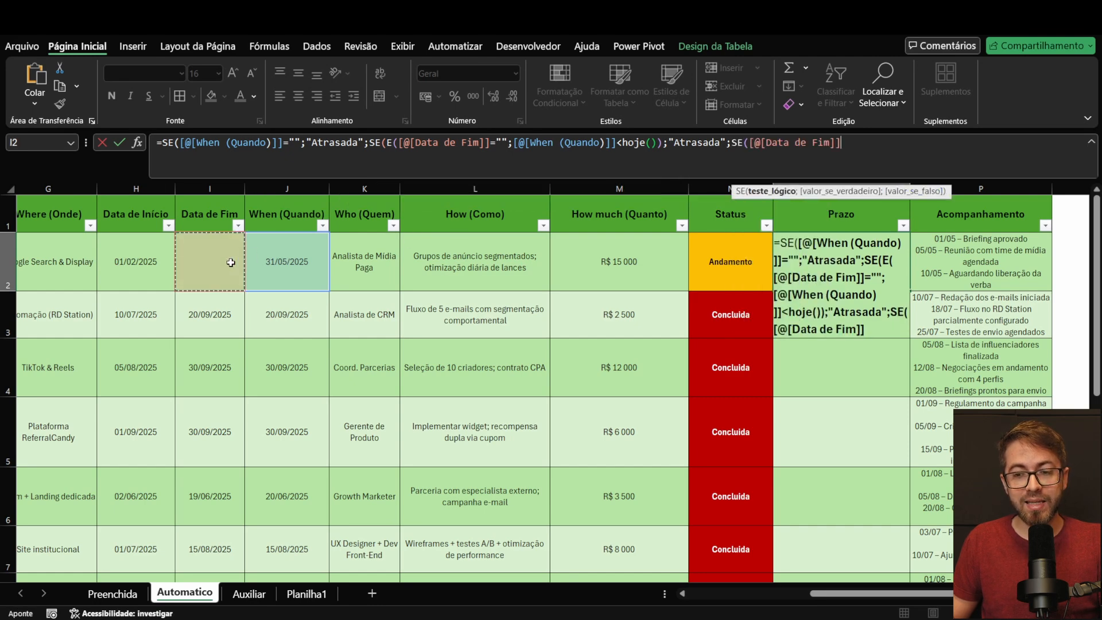
pyautogui.write('>')
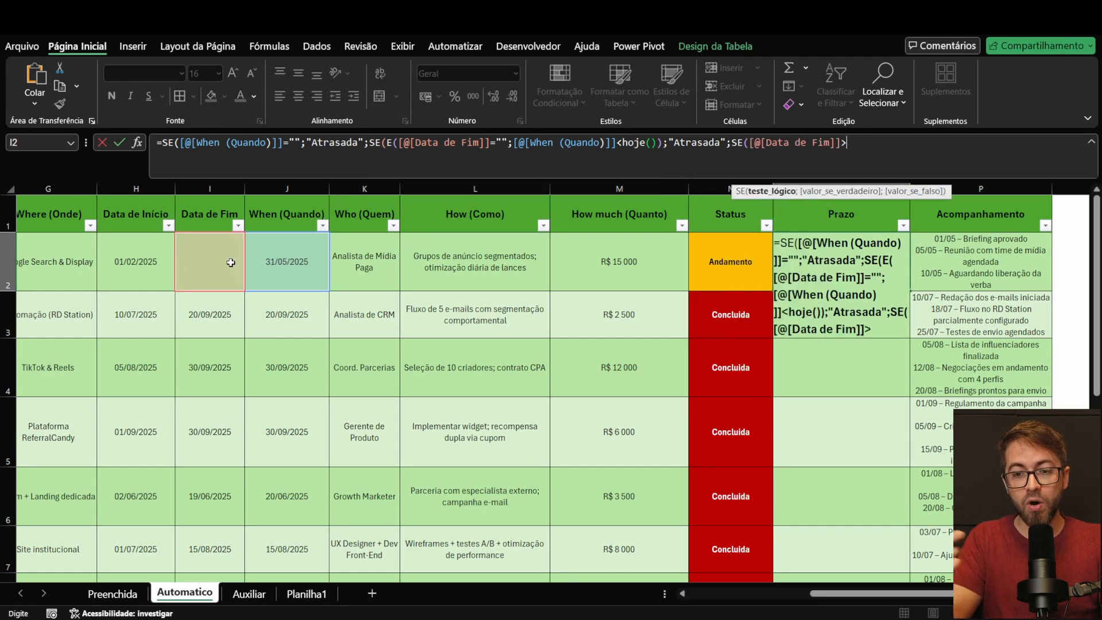
pyautogui.click(293, 253)
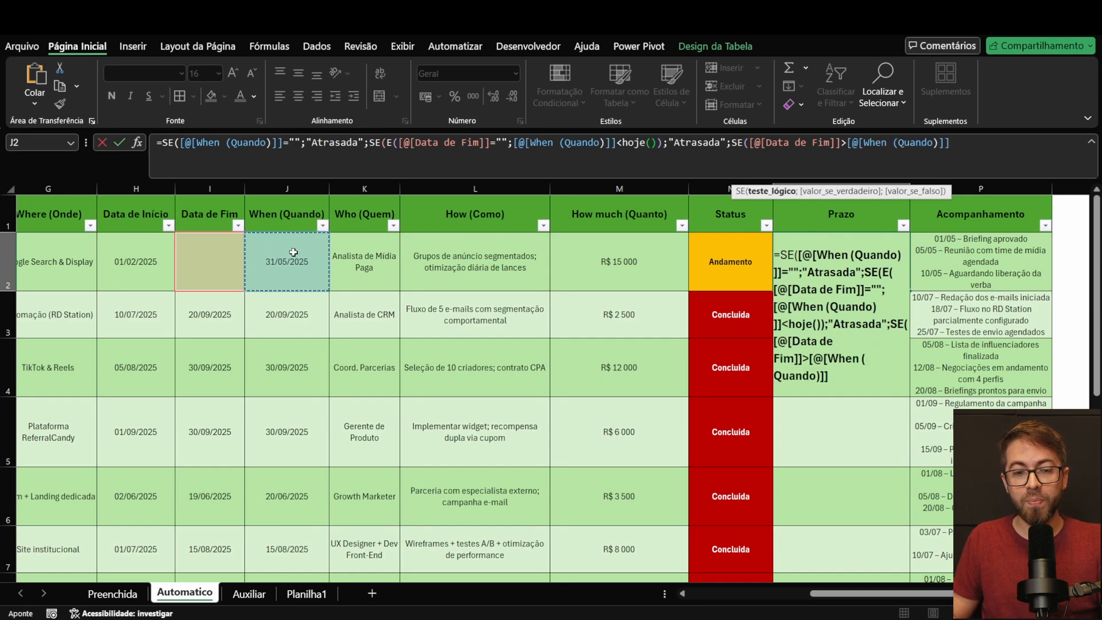
# Step: Give the third SE the results "Atrasada" and "No prazo", close all parentheses, and apply the formula to the Prazo column
pyautogui.write(';"Atrasada"')
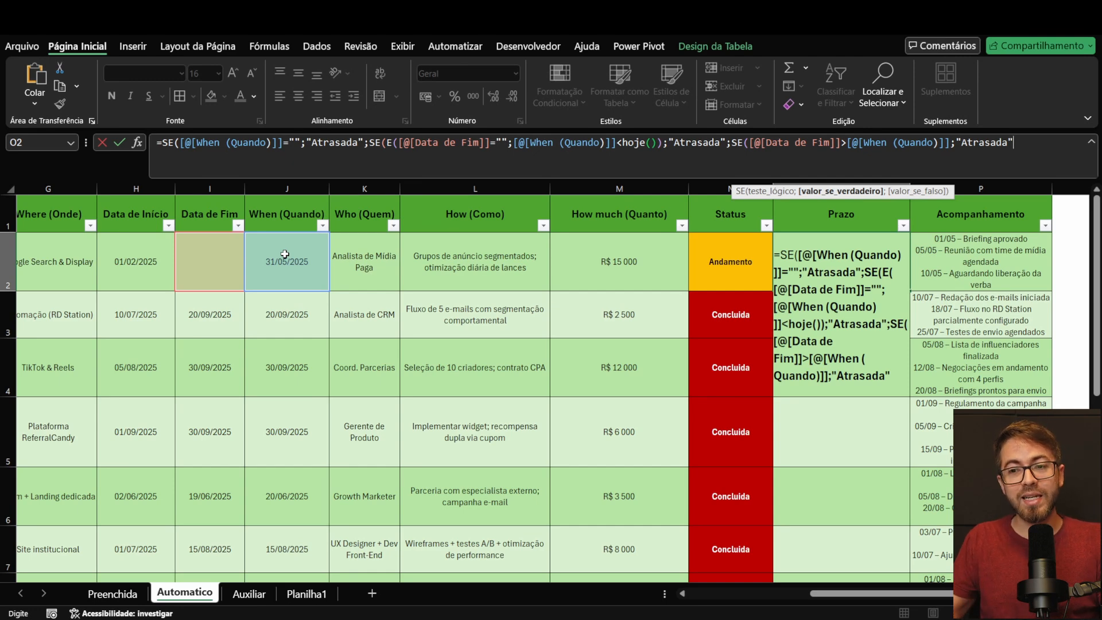
pyautogui.write(';"No prazo')
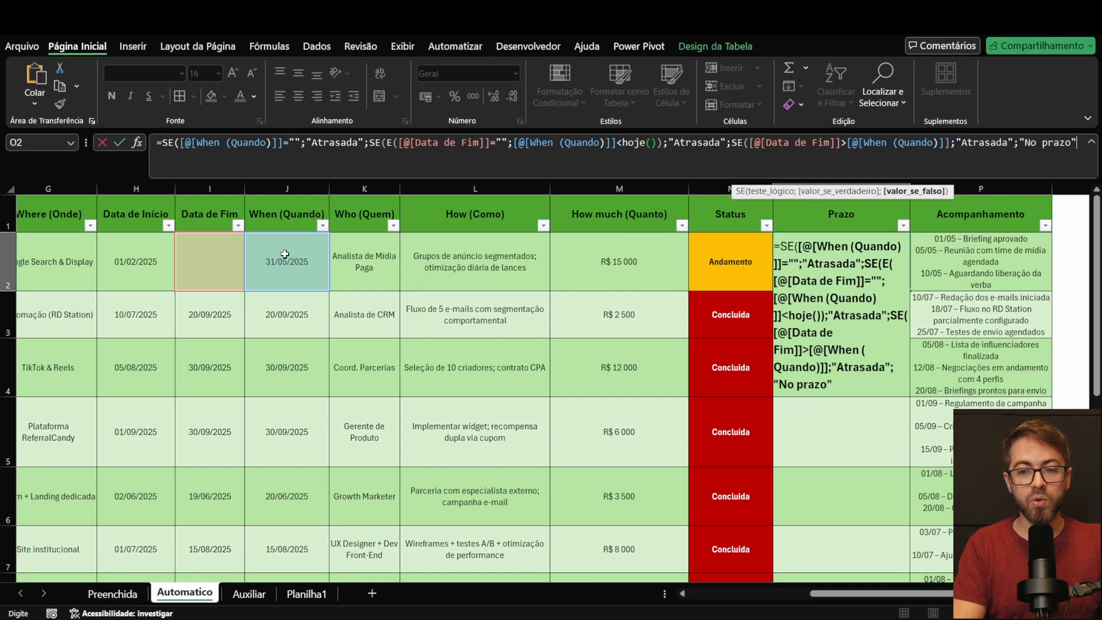
pyautogui.write(')))')
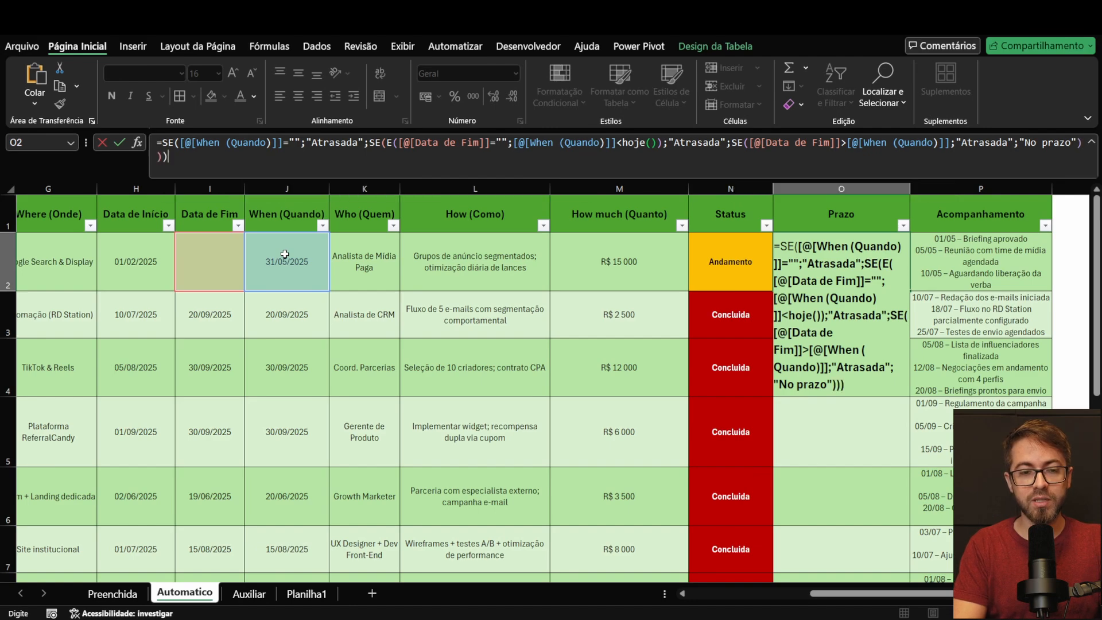
pyautogui.hotkey('ctrl', 'Return')
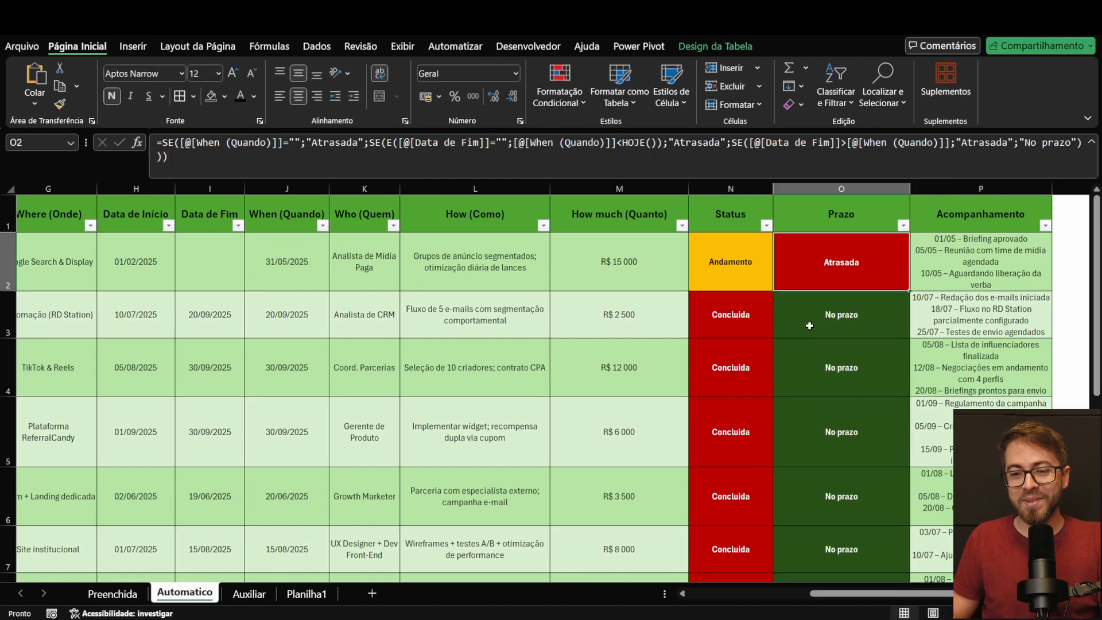
pyautogui.scroll(-2, 812, 408)
pyautogui.scroll(-1, 812, 409)
pyautogui.scroll(3, 811, 411)
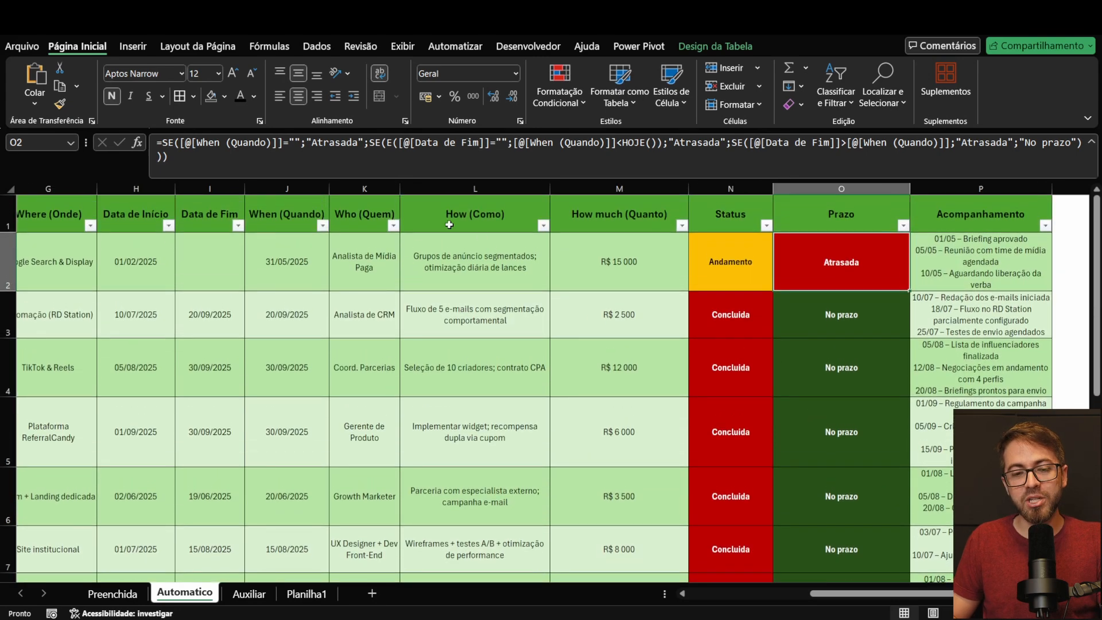
# Step: Test the Prazo formula on the first action by setting its When (Quando) deadline in J2 to 21/06/2025
pyautogui.moveTo(248, 260); pyautogui.dragTo(234, 259)
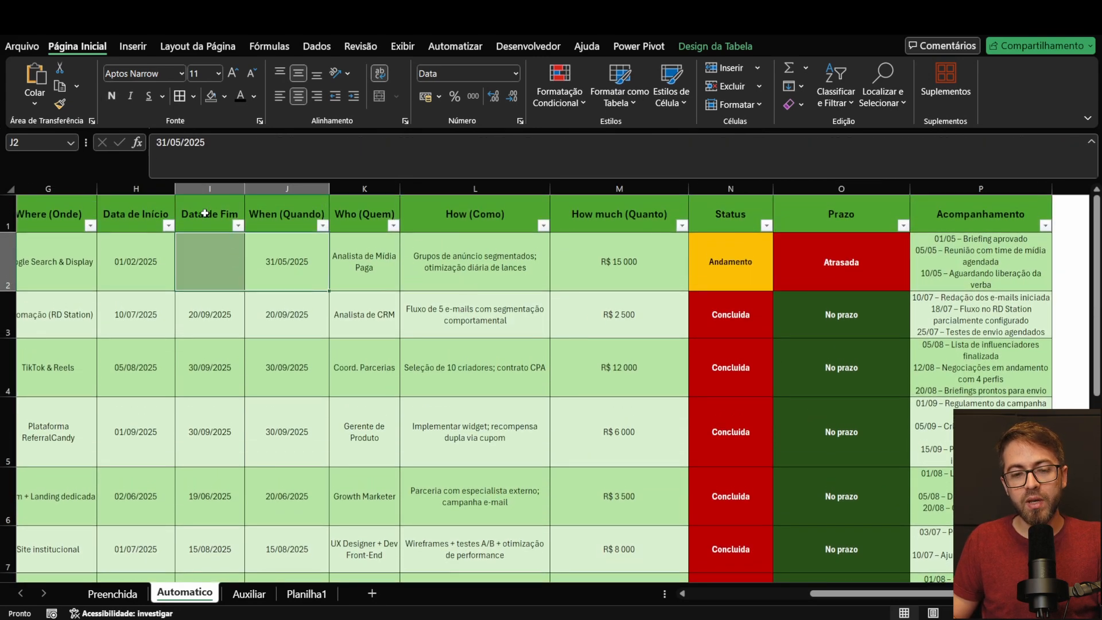
pyautogui.click(227, 248)
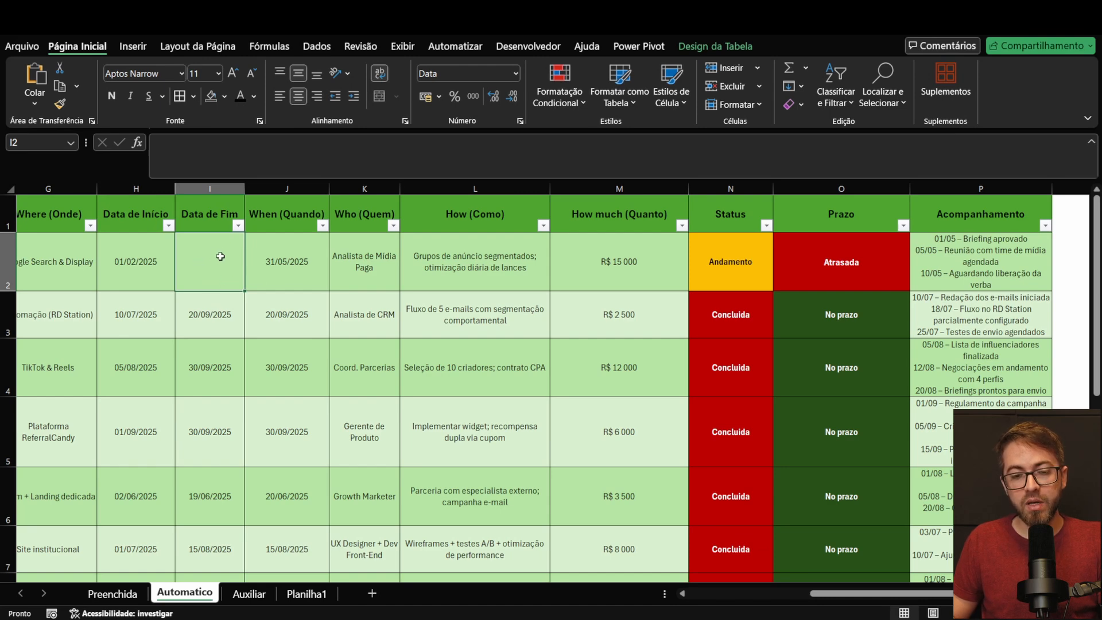
pyautogui.click(300, 276)
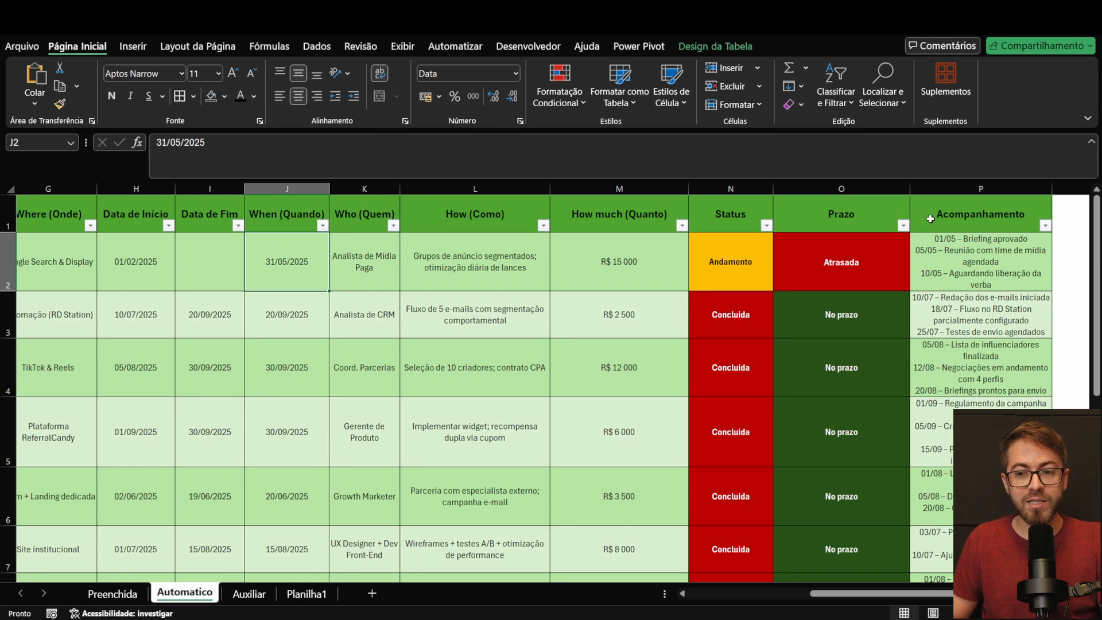
pyautogui.click(861, 276)
pyautogui.click(305, 250)
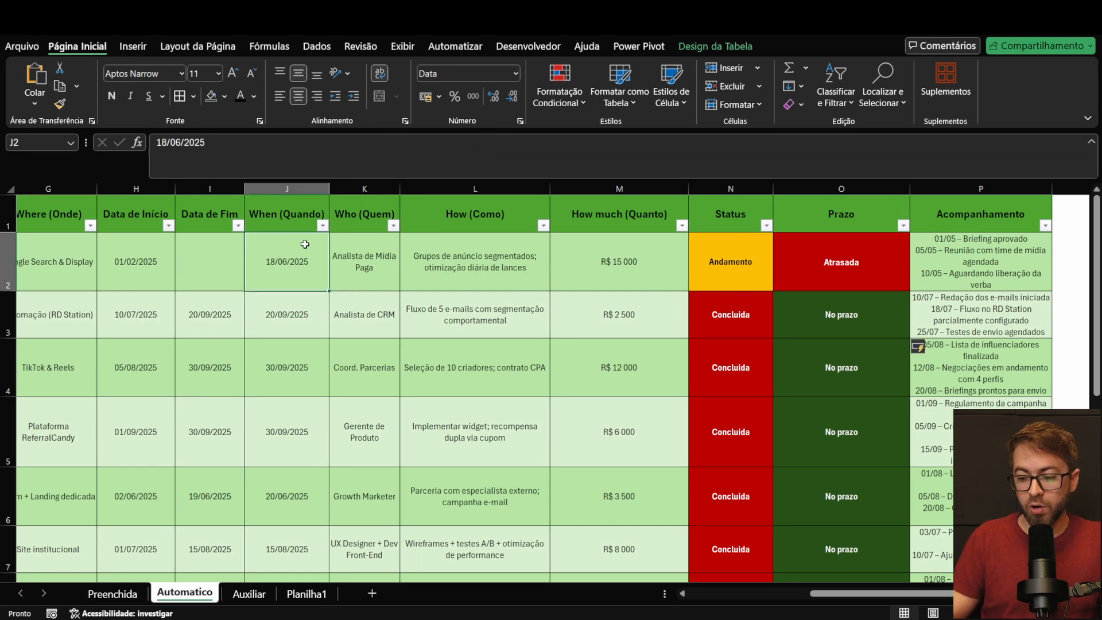
pyautogui.write('21/')
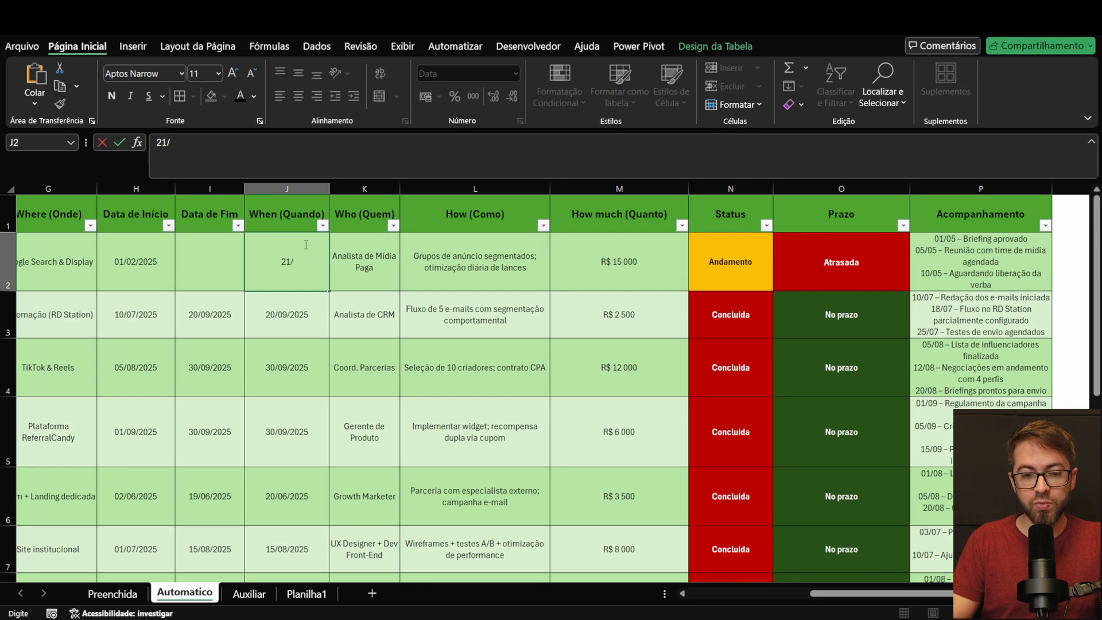
pyautogui.write('06/2025')
pyautogui.press('Return')
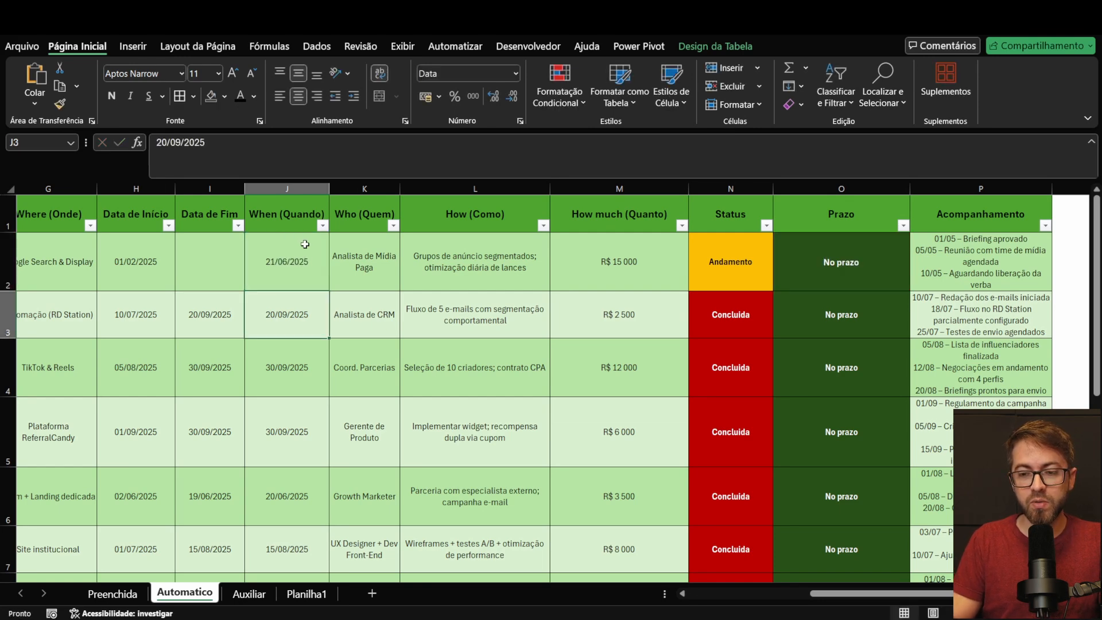
# Step: Change the first action's When (Quando) deadline in J2 to 05/06/2025, keeping its Data de Fim empty
pyautogui.click(308, 282)
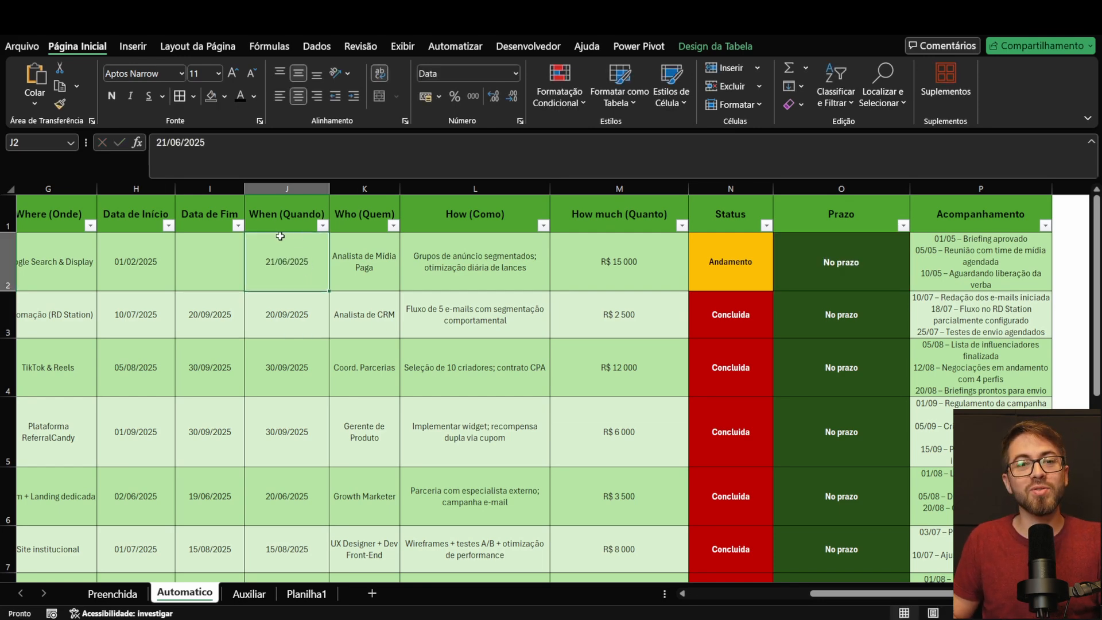
pyautogui.click(203, 258)
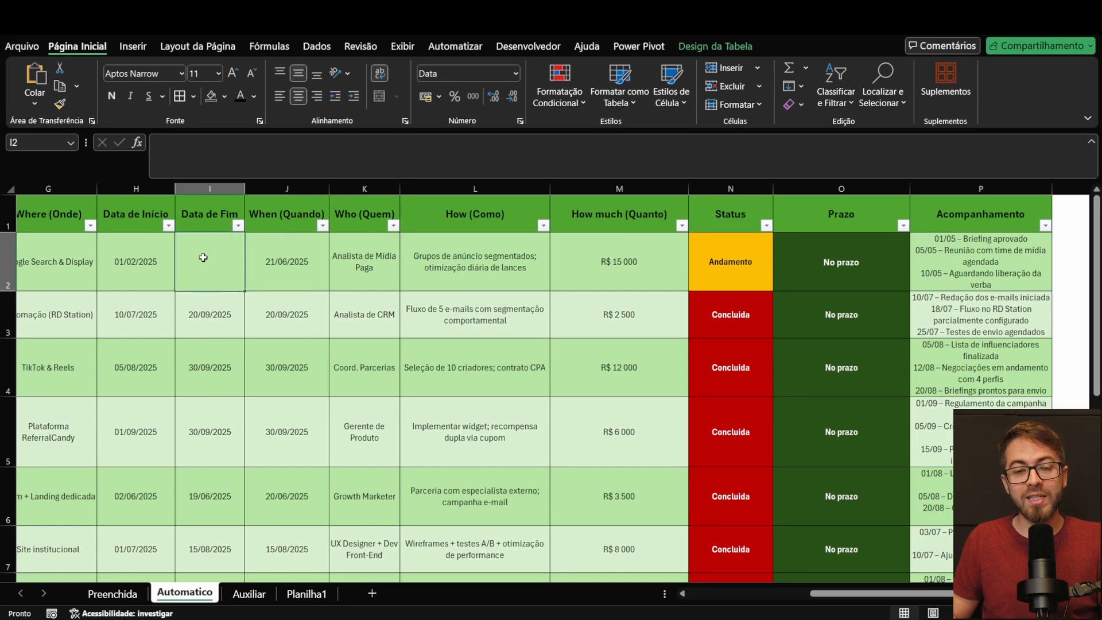
pyautogui.click(279, 259)
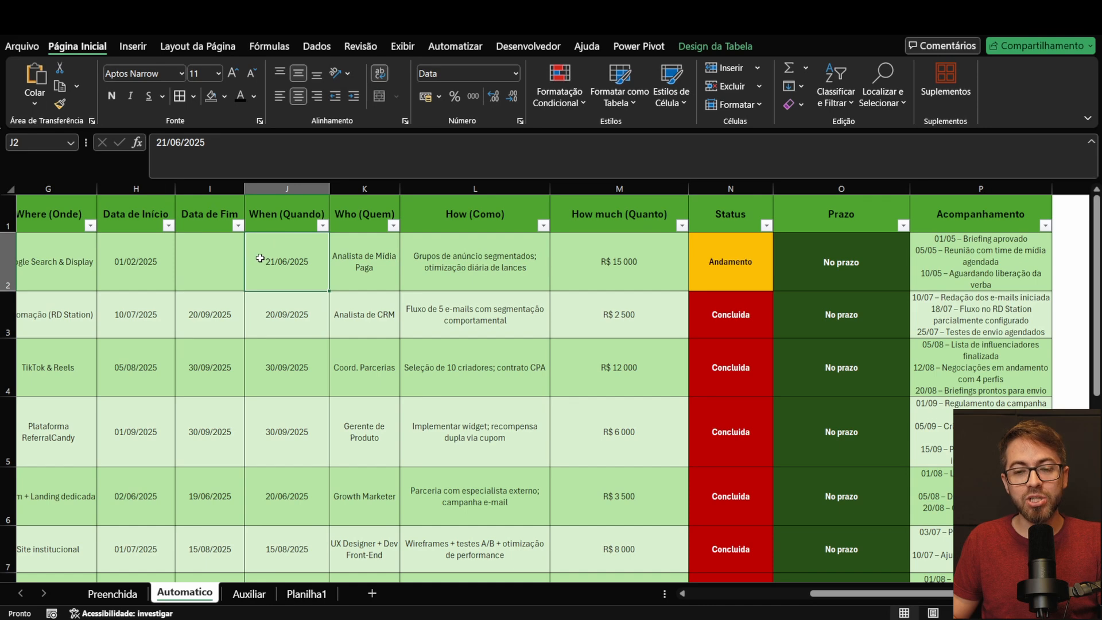
pyautogui.click(232, 250)
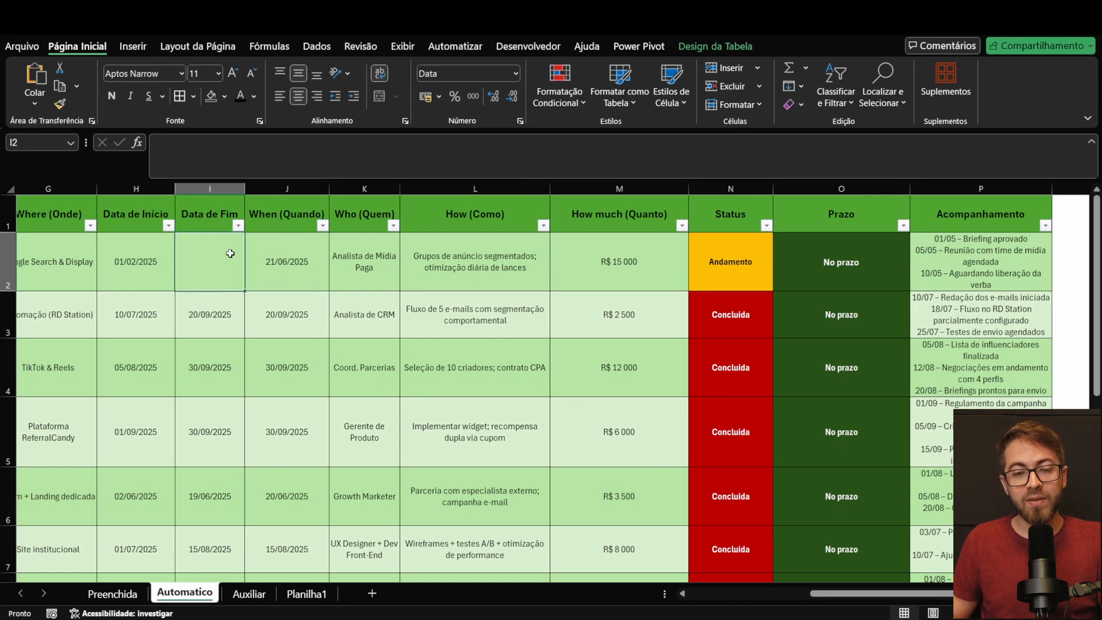
pyautogui.click(294, 262)
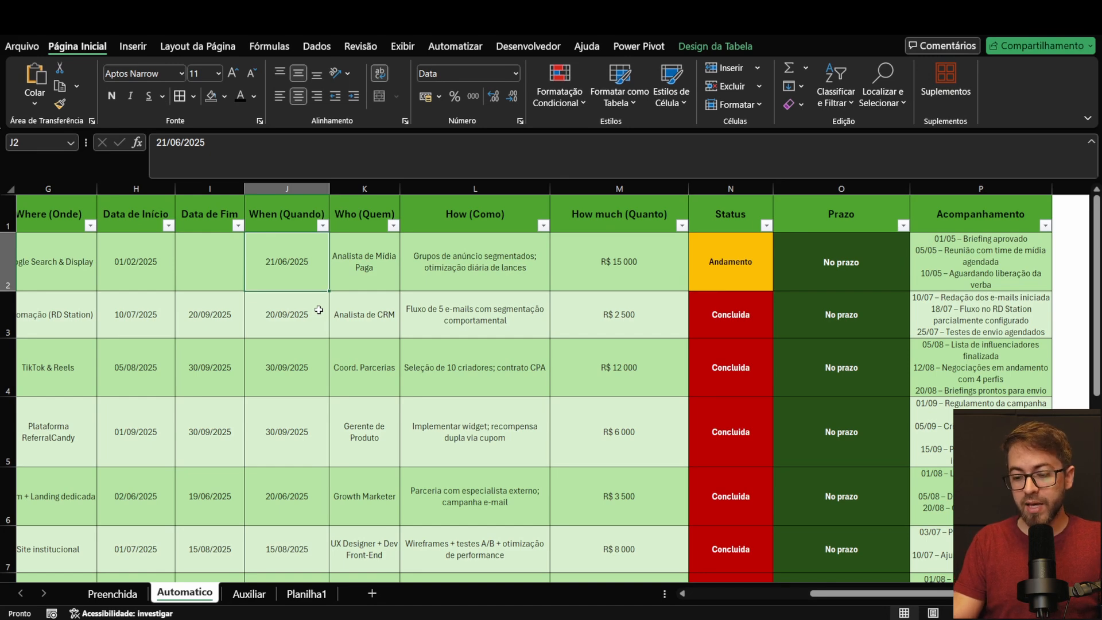
pyautogui.write('05/06/20')
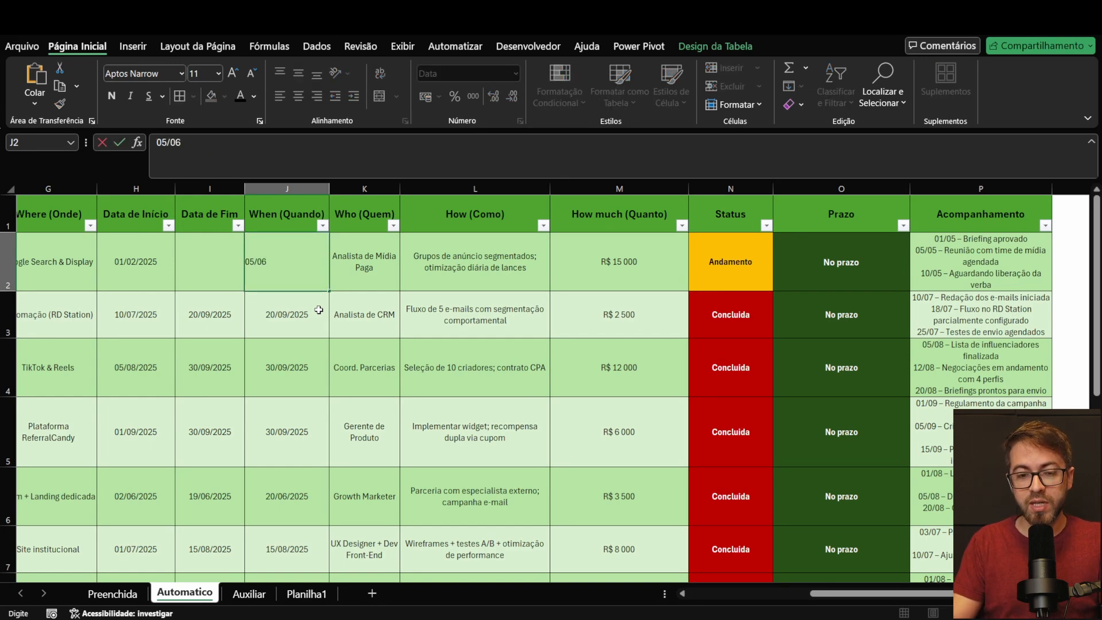
pyautogui.press('Return')
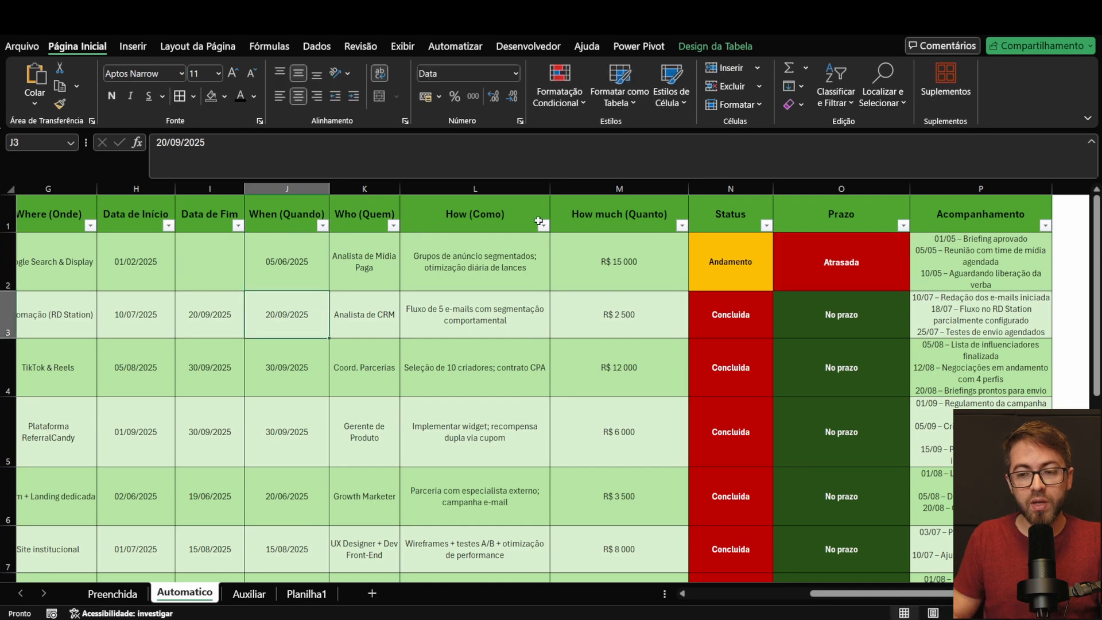
# Step: Enter 04/06/2025 as the first action's Data de Fim in I2 to test completion before the deadline
pyautogui.click(282, 270)
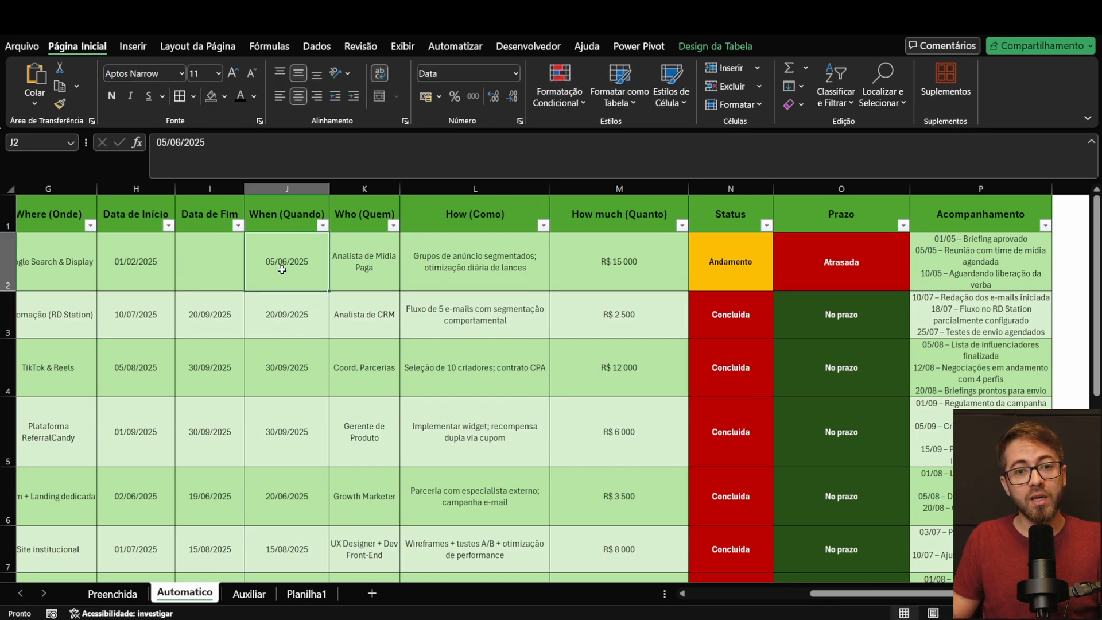
pyautogui.click(190, 271)
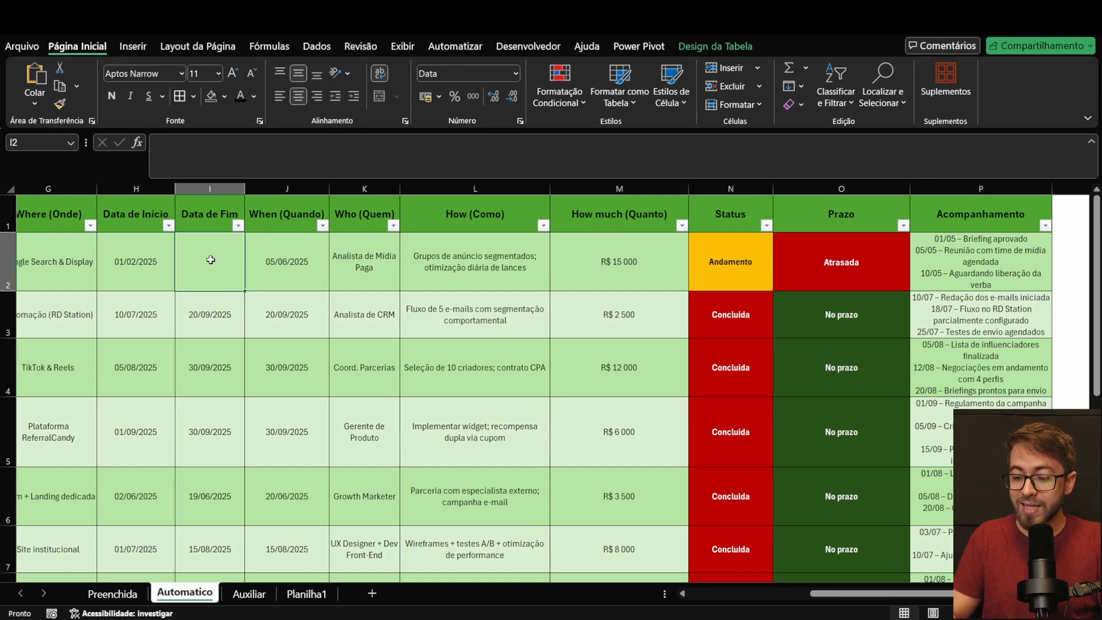
pyautogui.write('04/06/2025')
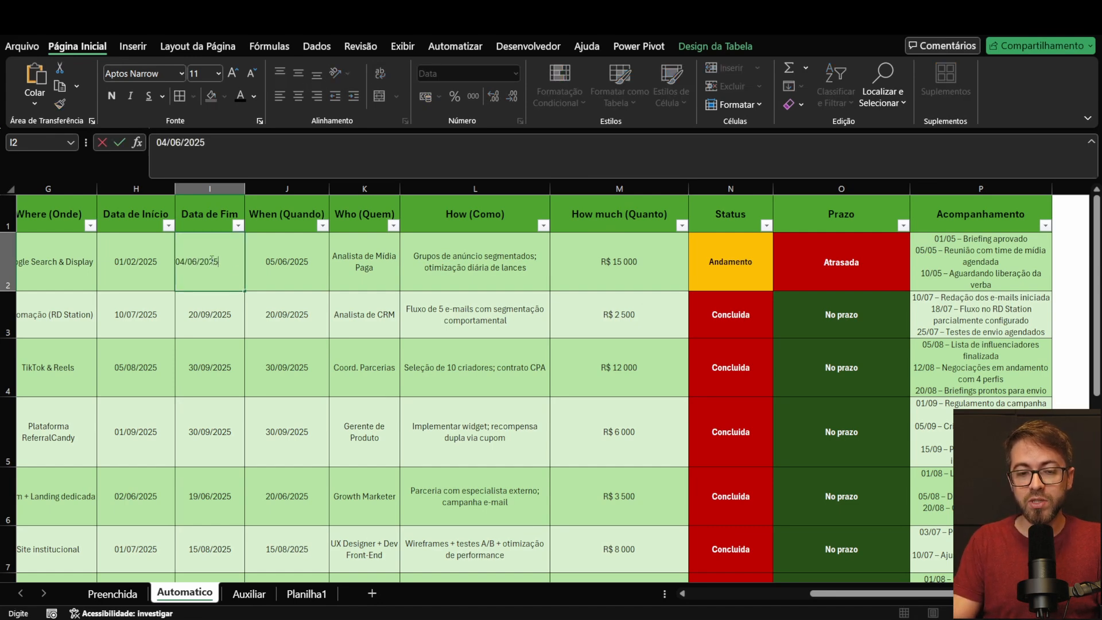
pyautogui.press('Return')
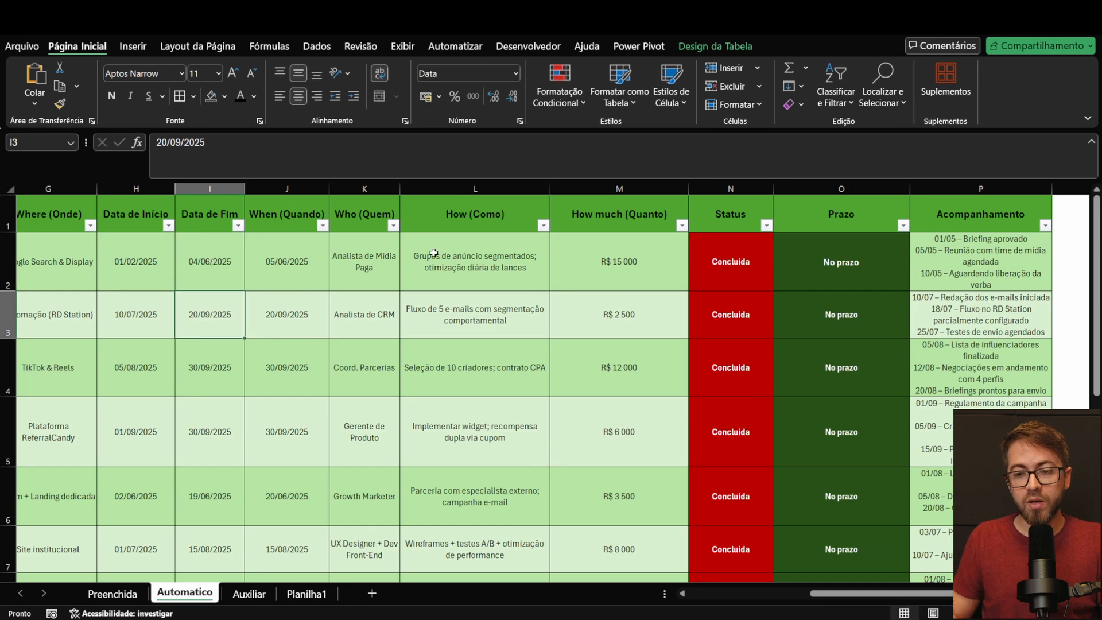
# Step: Set the first action's Data de Fim in I2 to 07/06/2025 to test completion after the deadline
pyautogui.click(780, 262)
pyautogui.click(192, 267)
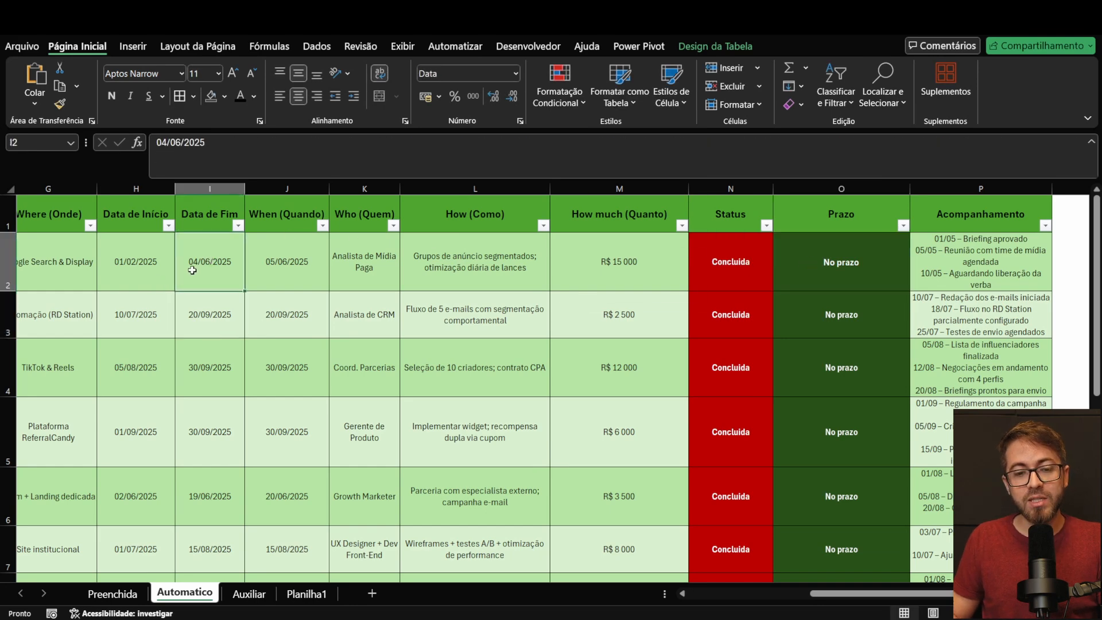
pyautogui.write('07/06/')
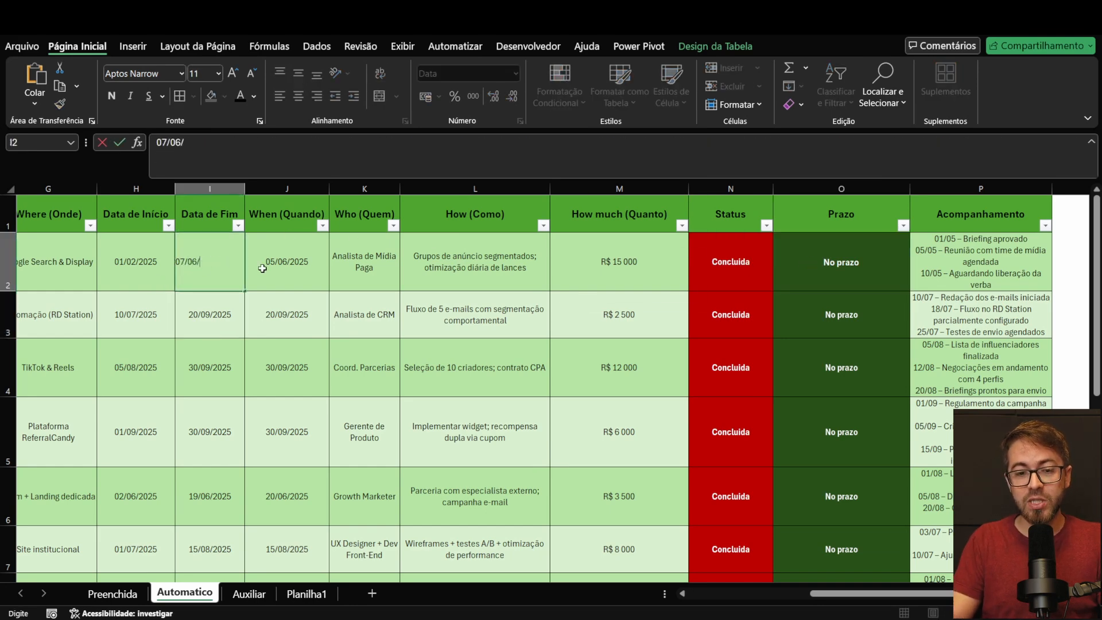
pyautogui.write('2025')
pyautogui.press('Return')
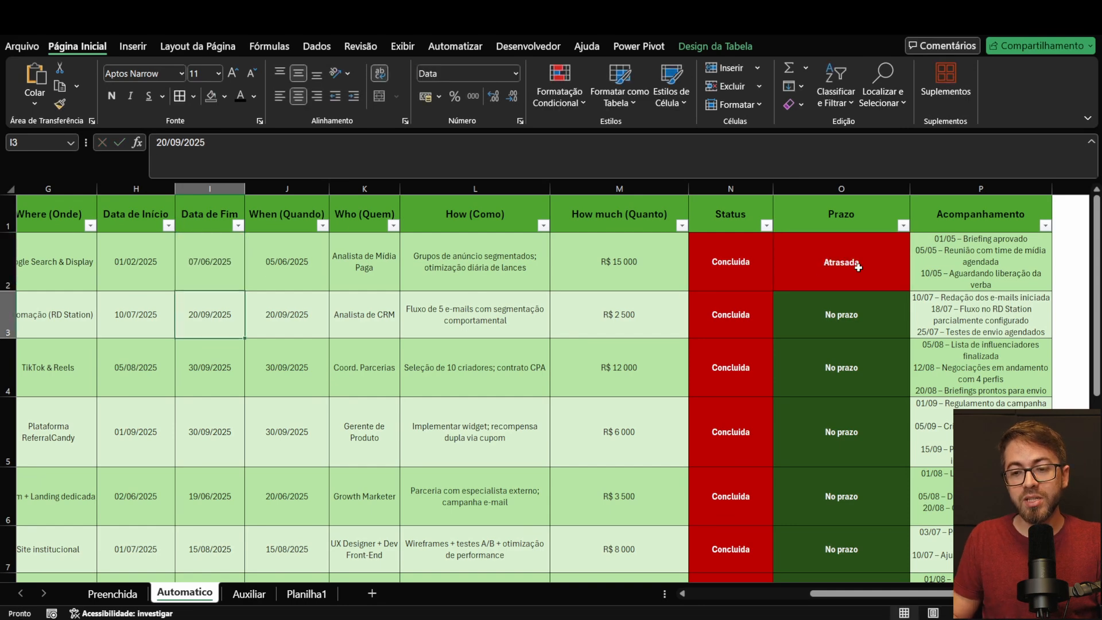
# Step: Review the Prazo formula in O2 and look over the action plan table from its first column to its last row
pyautogui.click(868, 273)
pyautogui.scroll(-2, 842, 280)
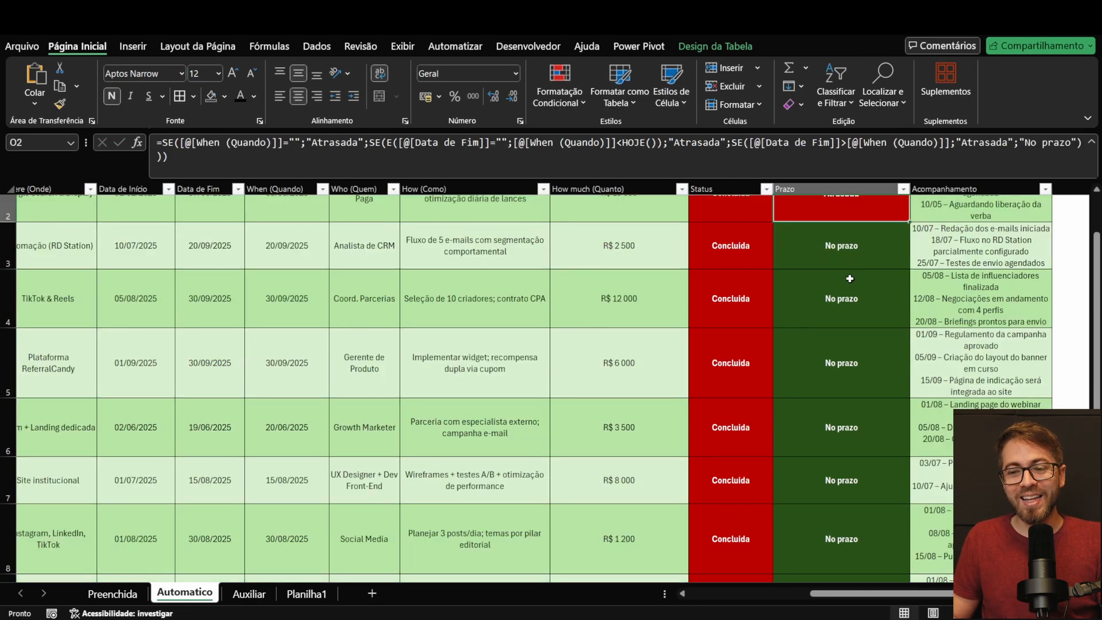
pyautogui.scroll(2, 842, 280)
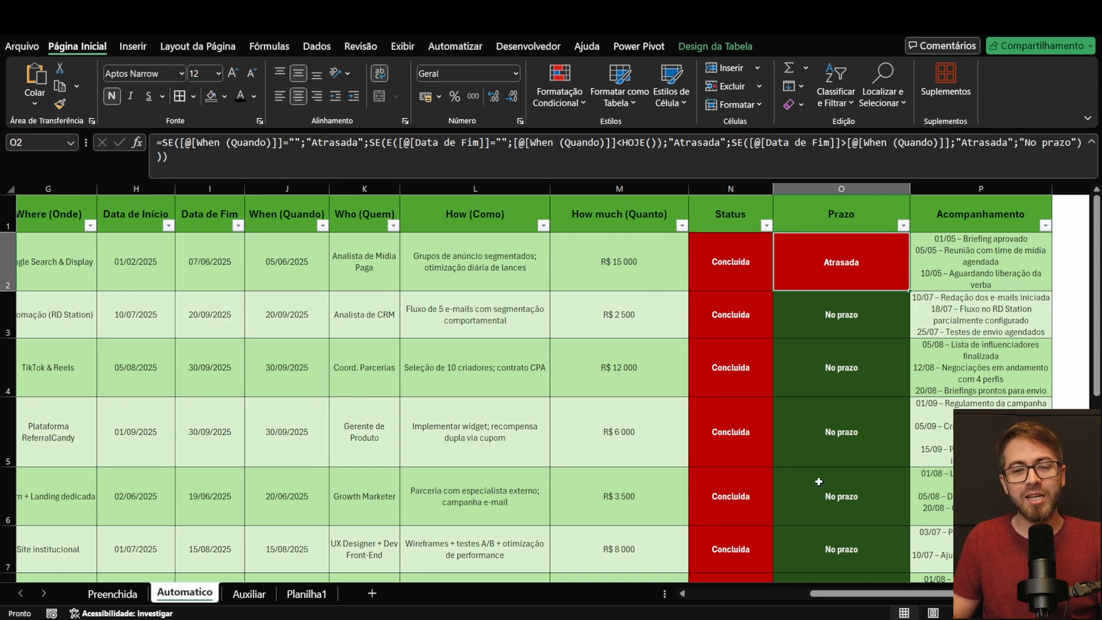
pyautogui.hscroll(-10, 576, 357)
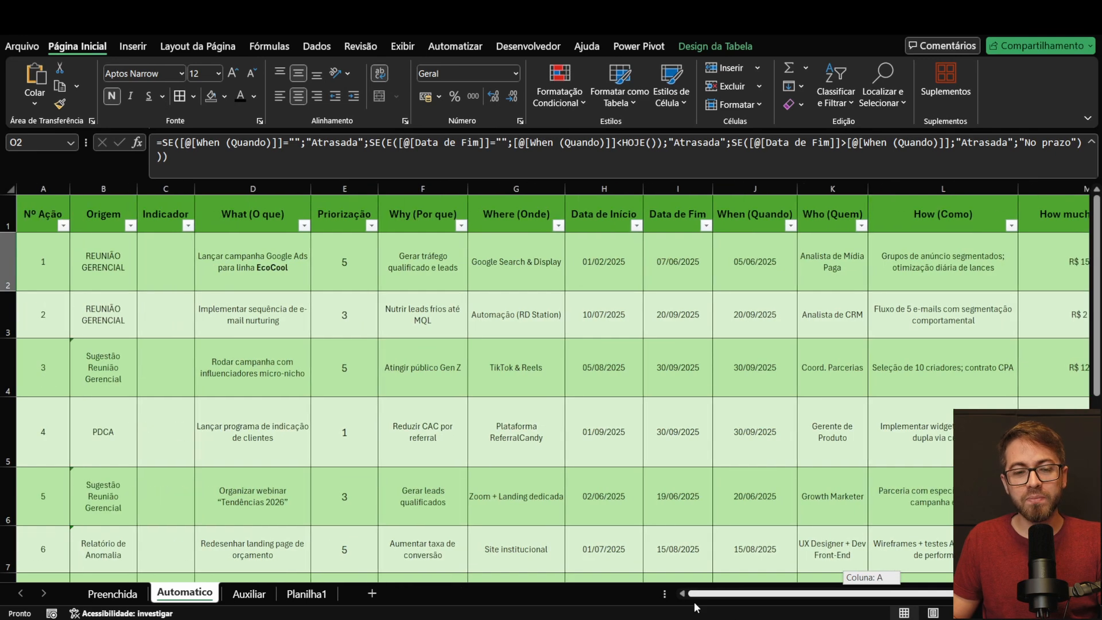
pyautogui.scroll(-3, 586, 345)
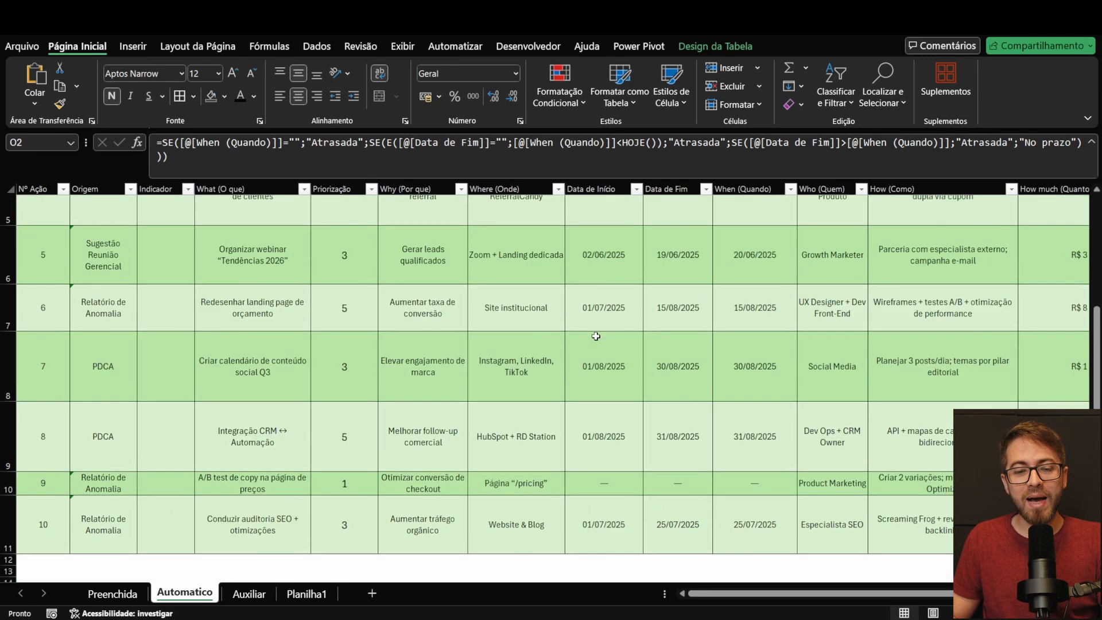
pyautogui.scroll(3, 597, 336)
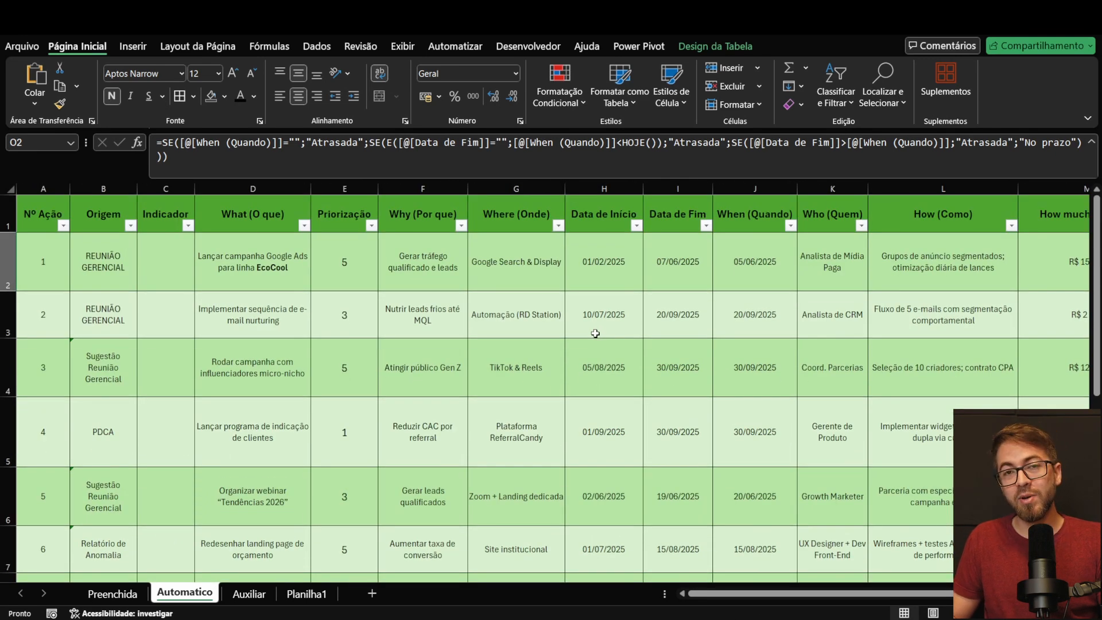